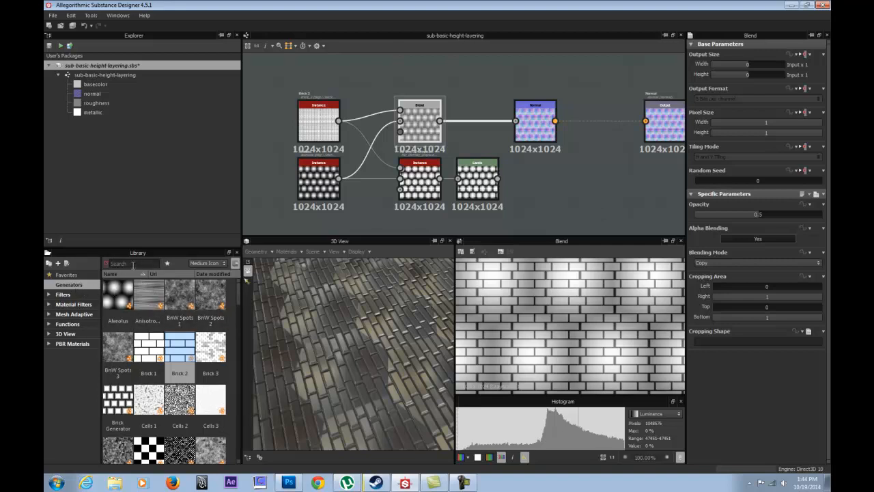
Examine the Alveolus and Brick 2 generator nodes and the Blend node that combines them.
{"action": "left_click", "coordinate": [209, 293]}
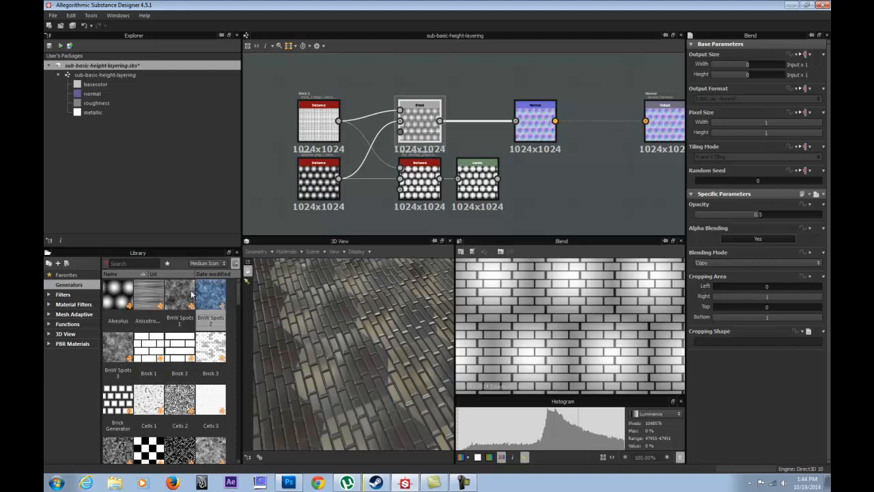
{"action": "left_click", "coordinate": [177, 295]}
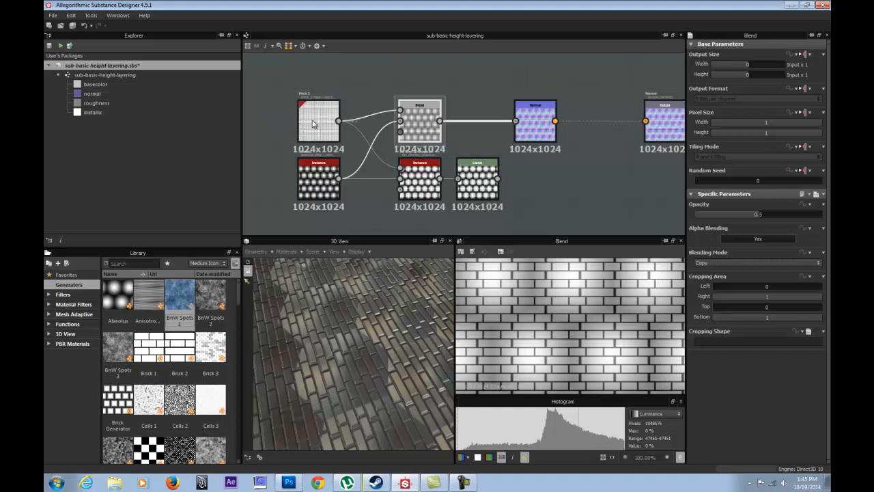
{"action": "left_click", "coordinate": [319, 179]}
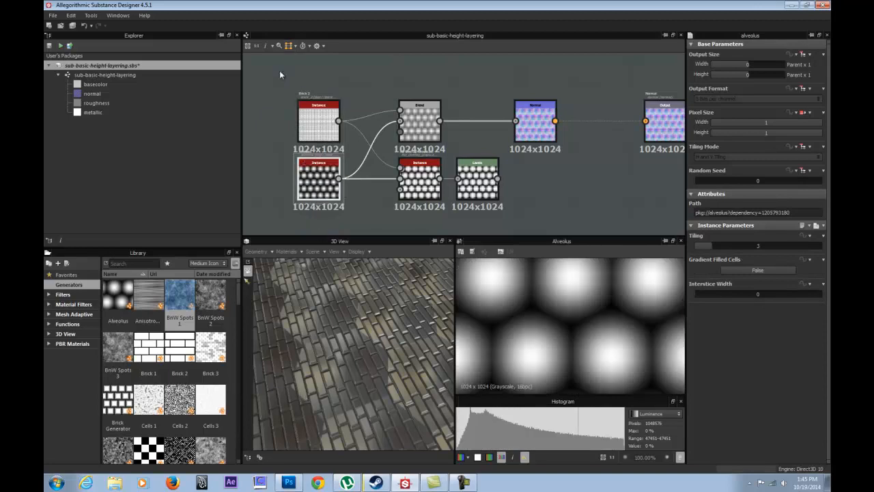
{"action": "left_click", "coordinate": [422, 132]}
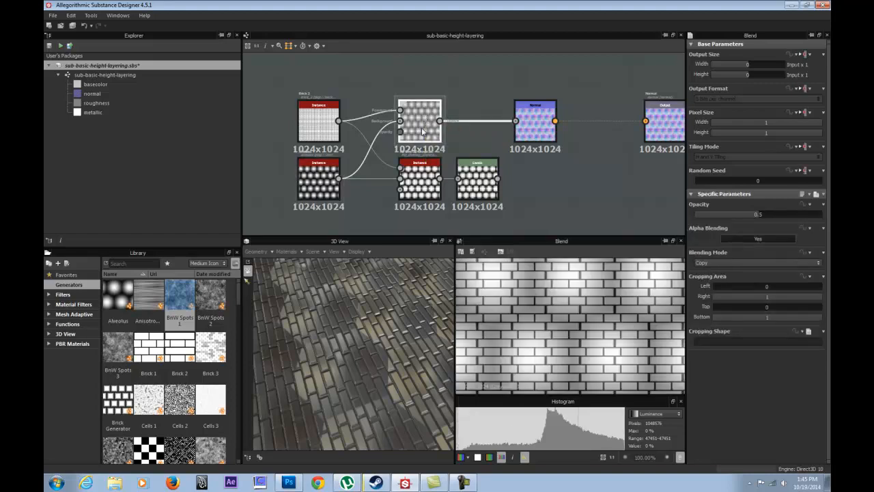
{"action": "left_click", "coordinate": [319, 126]}
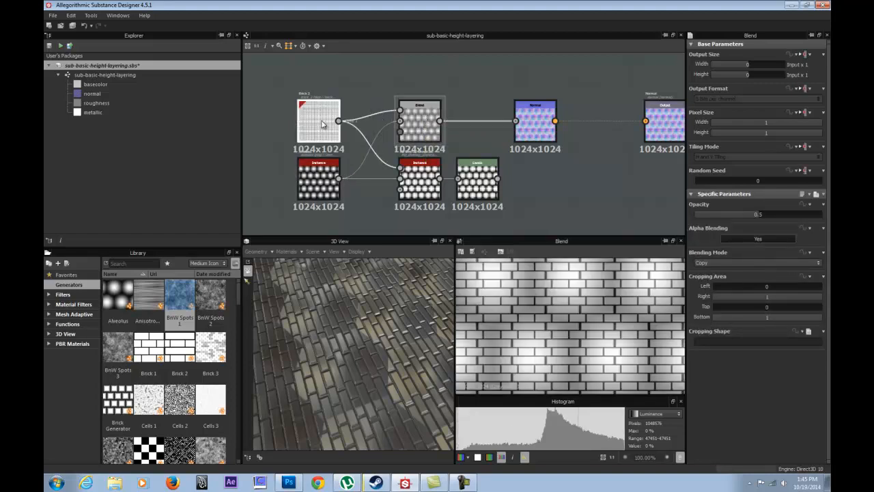
{"action": "left_click", "coordinate": [312, 182]}
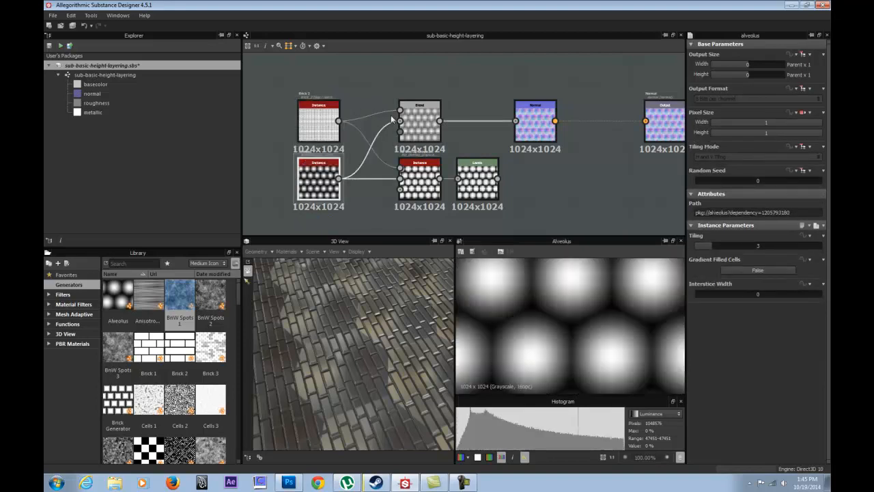
{"action": "left_click", "coordinate": [421, 111]}
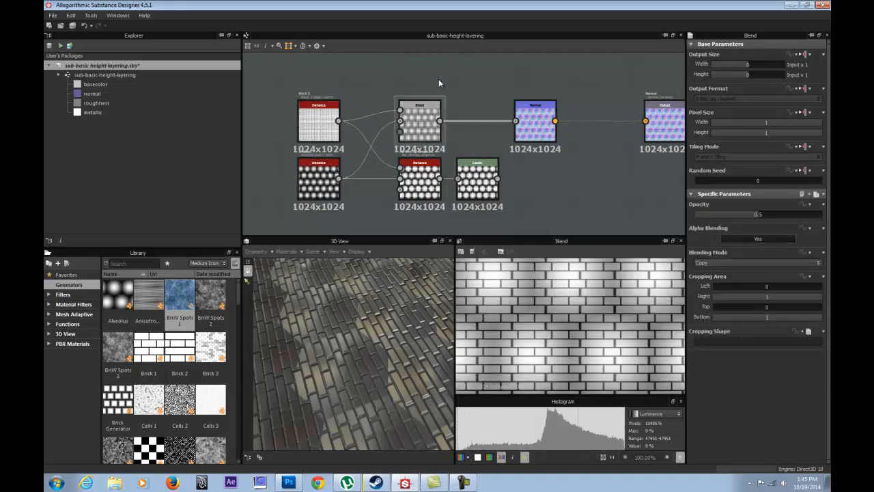
{"action": "right_click", "coordinate": [370, 98]}
{"action": "mouse_move", "coordinate": [403, 108]}
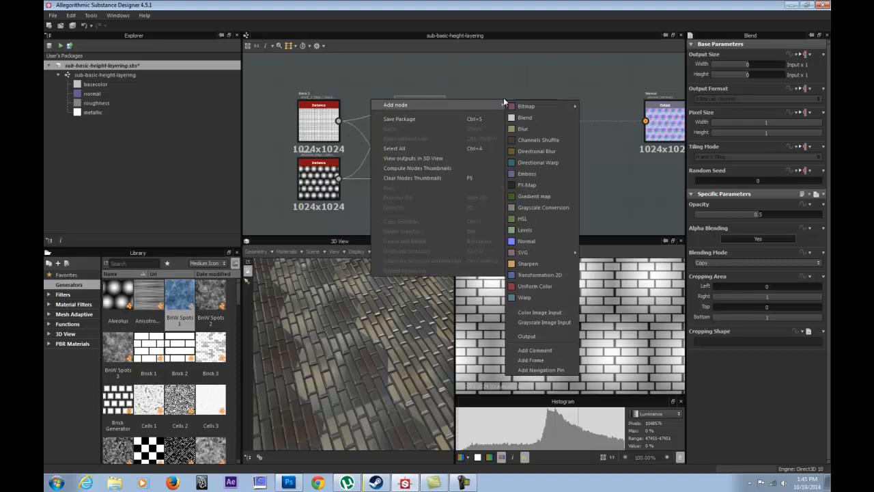
{"action": "left_click", "coordinate": [525, 118]}
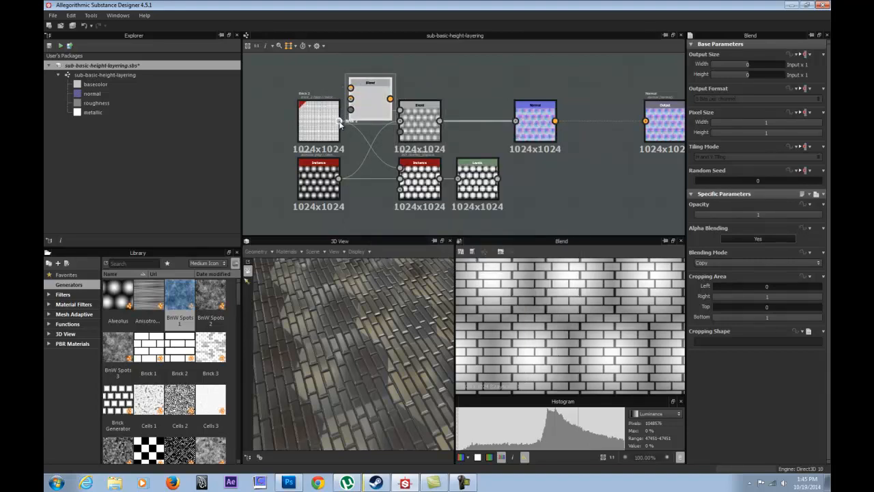
{"action": "left_click_drag", "start_coordinate": [371, 106], "coordinate": [393, 88]}
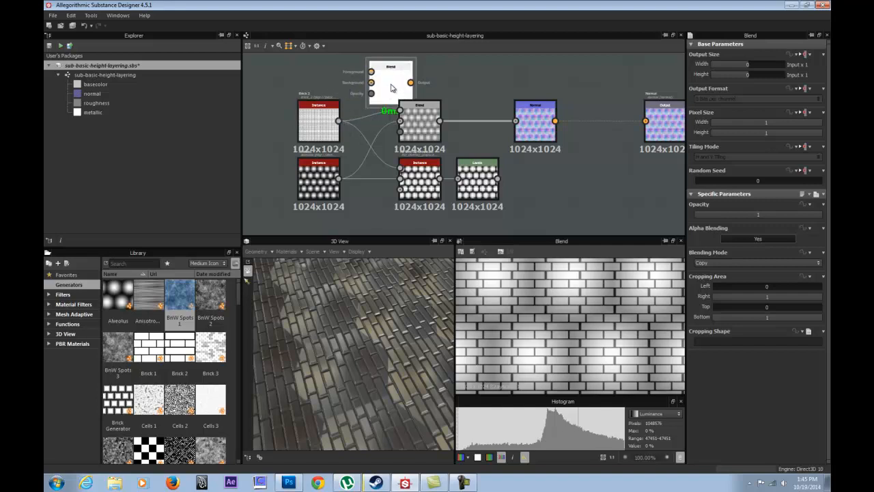
{"action": "key", "text": "Delete"}
Try the Blend node's opacity at 1 and at 0, comparing the result with the Brick 2 node.
{"action": "left_click", "coordinate": [420, 125]}
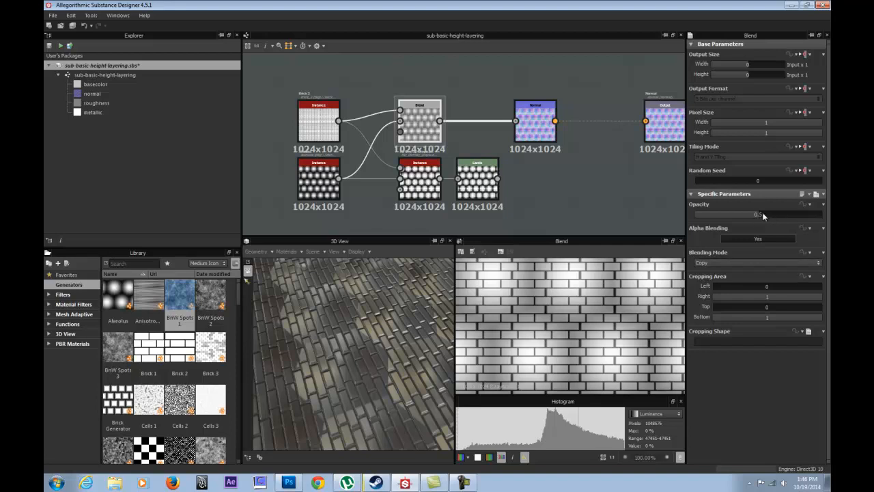
{"action": "left_click_drag", "start_coordinate": [763, 216], "coordinate": [826, 219]}
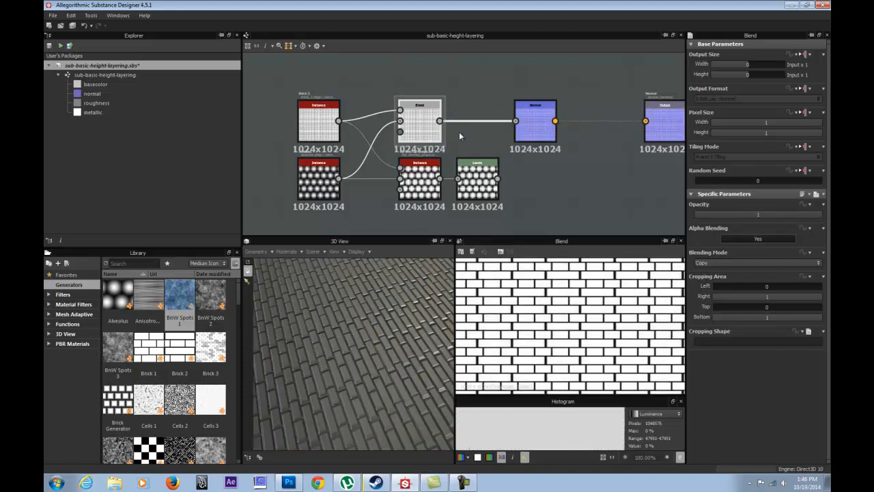
{"action": "left_click", "coordinate": [310, 120]}
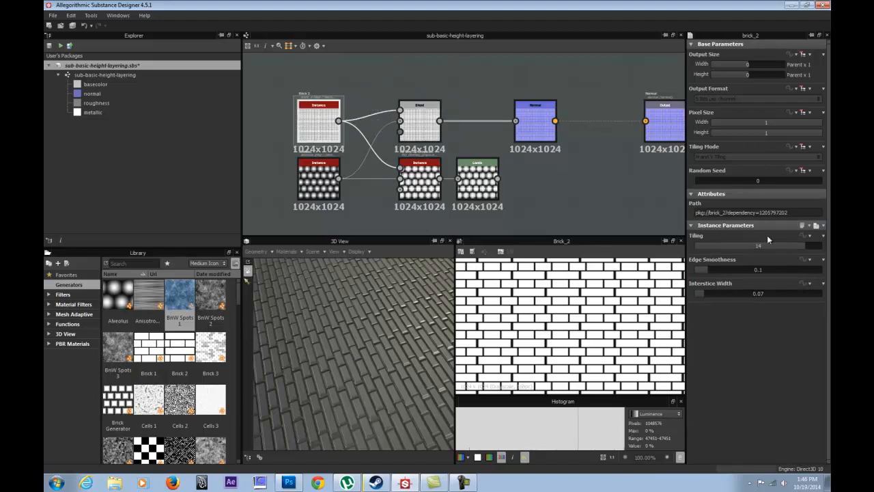
{"action": "left_click", "coordinate": [418, 119]}
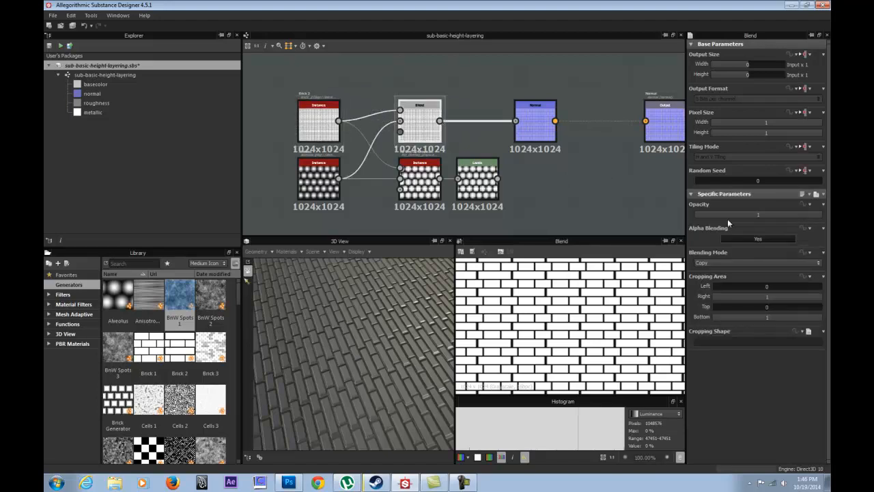
{"action": "left_click_drag", "start_coordinate": [818, 217], "coordinate": [641, 213]}
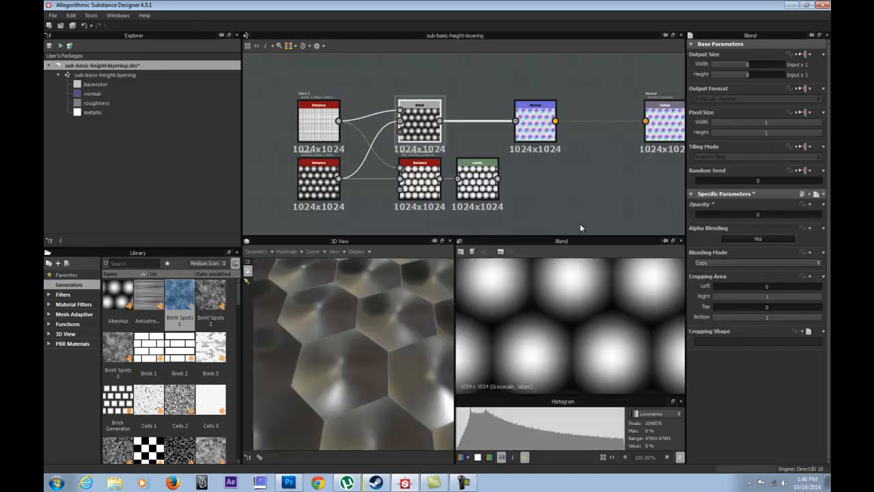
Set the Blend node's opacity to 0.5.
{"action": "double_click", "coordinate": [741, 214]}
{"action": "type", "text": "0.5"}
{"action": "key", "text": "Return"}
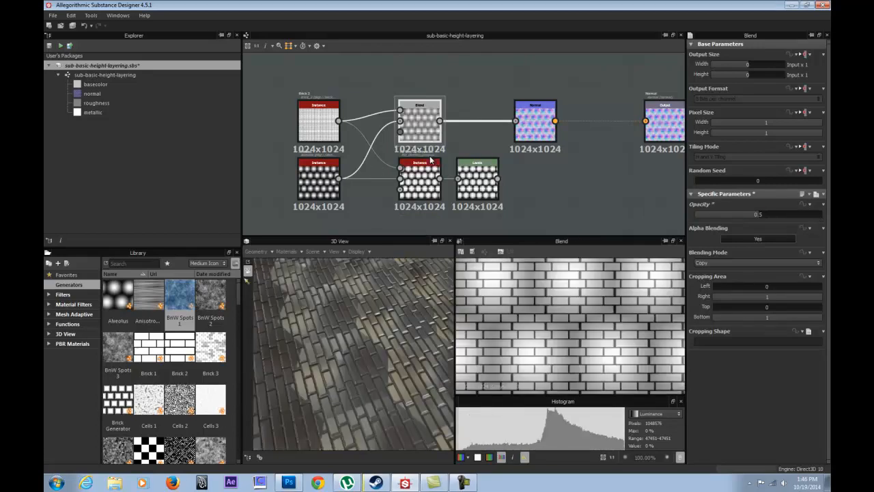
Inspect the blended brick and Alveolus surface on the cube in the 3D view, both whole and up close.
{"action": "left_click_drag", "start_coordinate": [379, 332], "coordinate": [323, 348]}
{"action": "scroll", "coordinate": [354, 358], "scroll_direction": "down", "scroll_amount": 8}
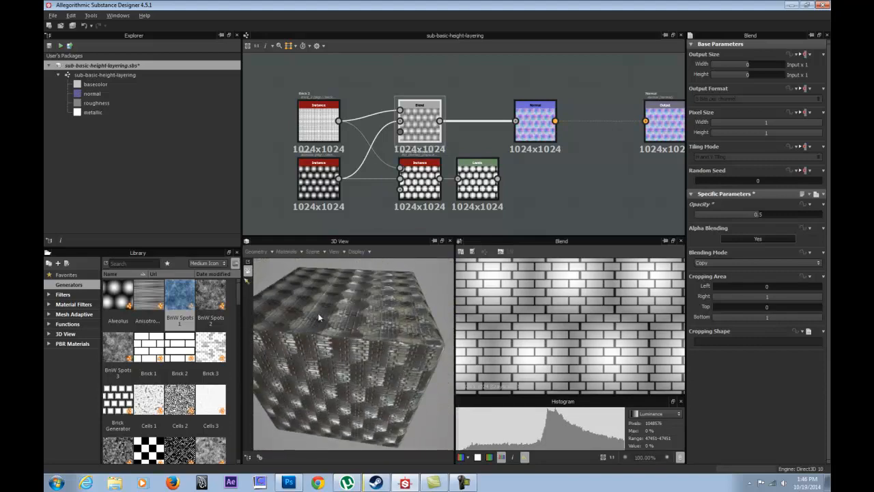
{"action": "scroll", "coordinate": [301, 315], "scroll_direction": "up", "scroll_amount": 10}
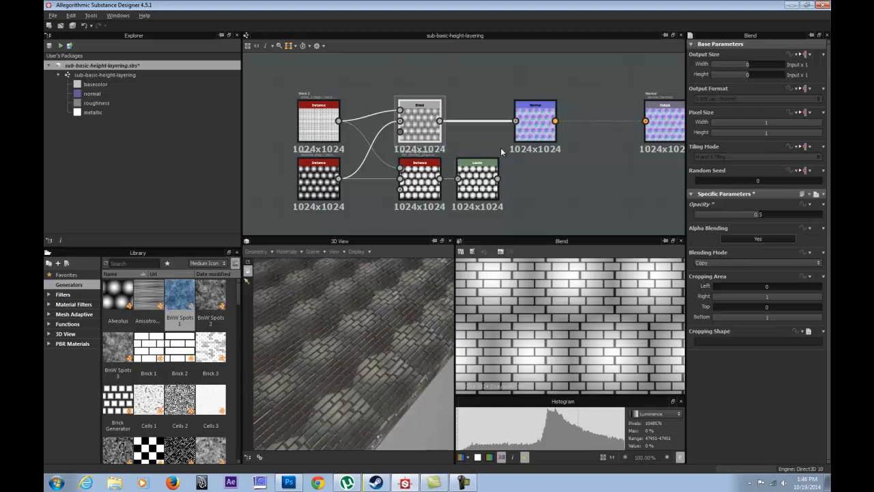
{"action": "left_click_drag", "start_coordinate": [342, 343], "coordinate": [345, 327]}
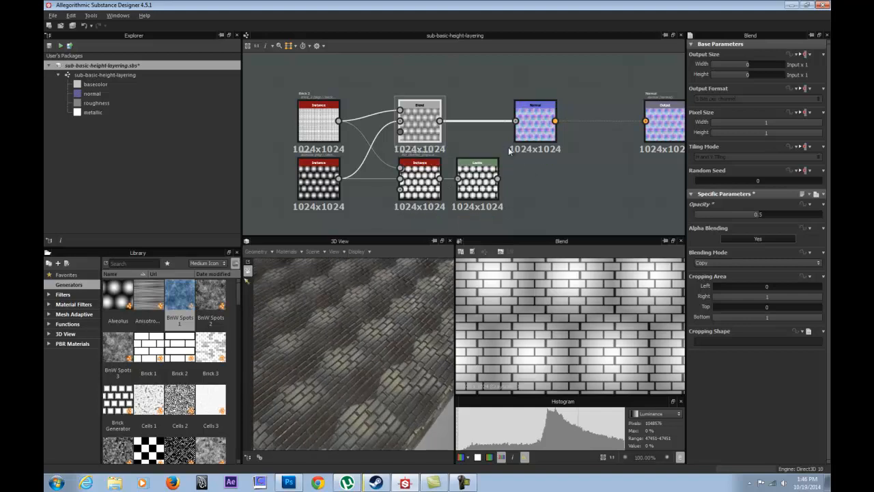
Review the PBR base material node's base color output and parameters, and the material on the cube.
{"action": "scroll", "coordinate": [569, 162], "scroll_direction": "down", "scroll_amount": 2}
{"action": "scroll", "coordinate": [568, 163], "scroll_direction": "down", "scroll_amount": 3}
{"action": "middle_click_drag", "start_coordinate": [590, 192], "coordinate": [487, 99]}
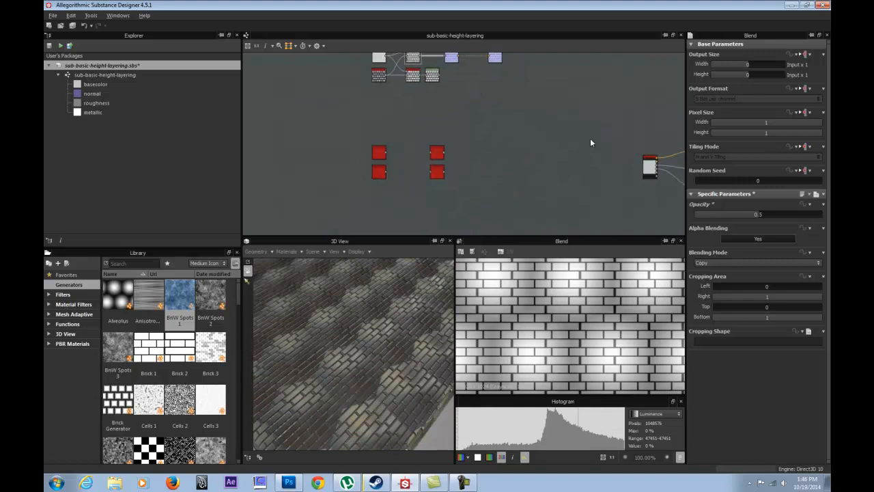
{"action": "middle_click_drag", "start_coordinate": [638, 160], "coordinate": [486, 180]}
{"action": "left_click_drag", "start_coordinate": [459, 146], "coordinate": [546, 198]}
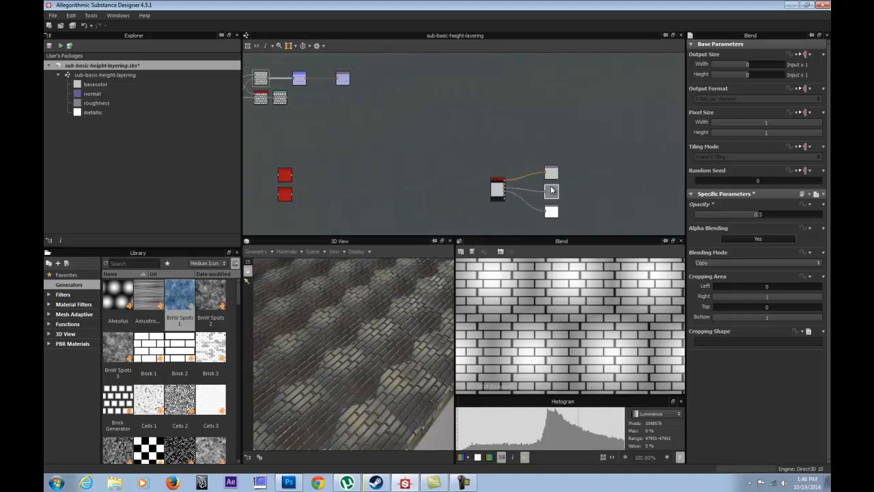
{"action": "double_click", "coordinate": [498, 193]}
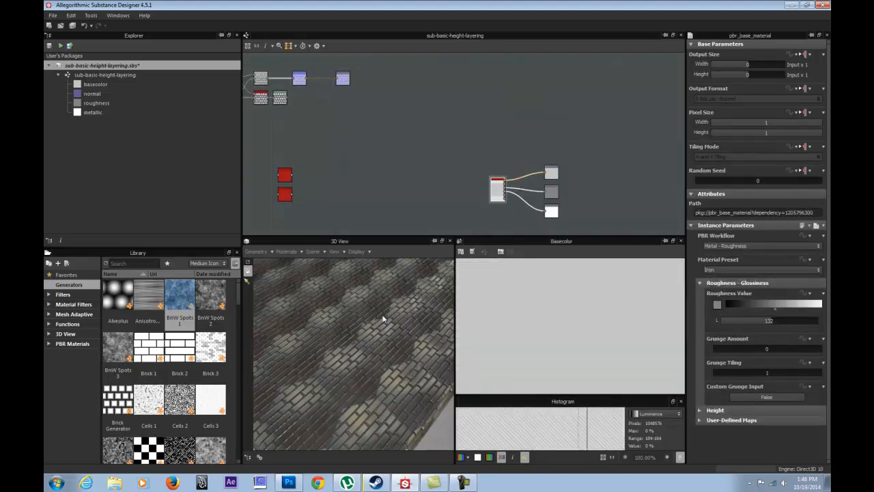
{"action": "left_click_drag", "start_coordinate": [340, 337], "coordinate": [392, 257]}
Add a new Normal node and connect it between the Blend node and the normal output.
{"action": "middle_click_drag", "start_coordinate": [386, 160], "coordinate": [498, 230]}
{"action": "scroll", "coordinate": [461, 207], "scroll_direction": "up", "scroll_amount": 5}
{"action": "middle_click_drag", "start_coordinate": [429, 153], "coordinate": [555, 214]}
{"action": "left_click", "coordinate": [474, 122]}
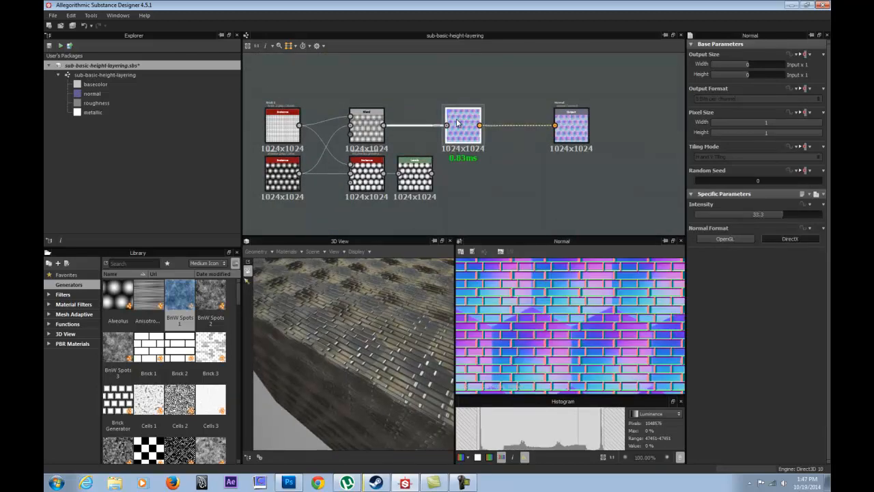
{"action": "right_click", "coordinate": [412, 97]}
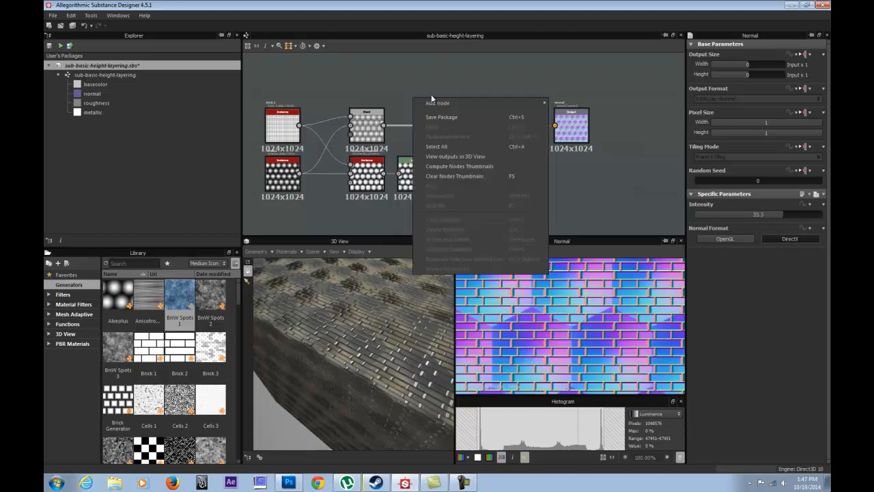
{"action": "mouse_move", "coordinate": [454, 103]}
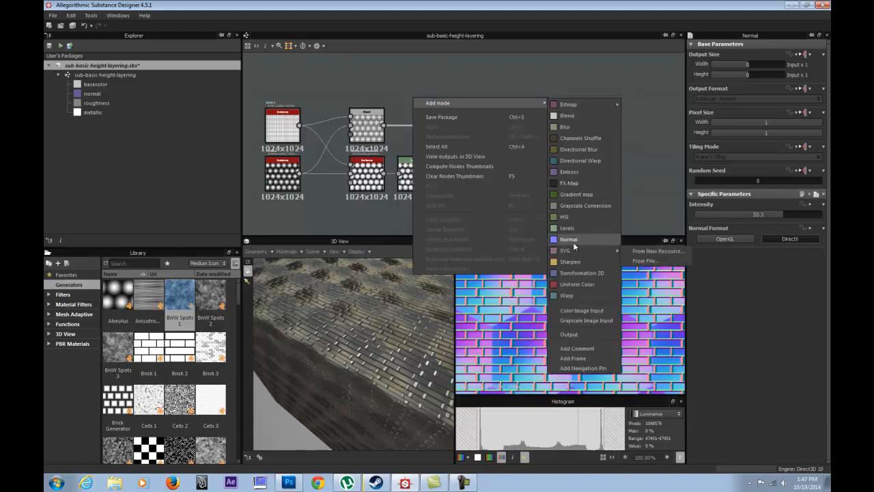
{"action": "left_click", "coordinate": [573, 242]}
{"action": "left_click_drag", "start_coordinate": [384, 125], "coordinate": [554, 125]}
Delete the old Normal node and move the new one into its place between Blend and the output.
{"action": "left_click_drag", "start_coordinate": [464, 127], "coordinate": [485, 153]}
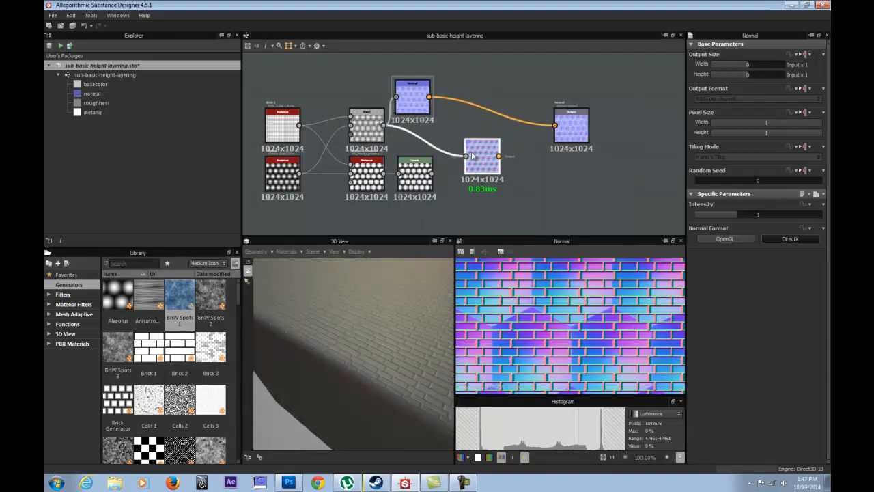
{"action": "key", "text": "Delete"}
{"action": "left_click_drag", "start_coordinate": [408, 116], "coordinate": [460, 145]}
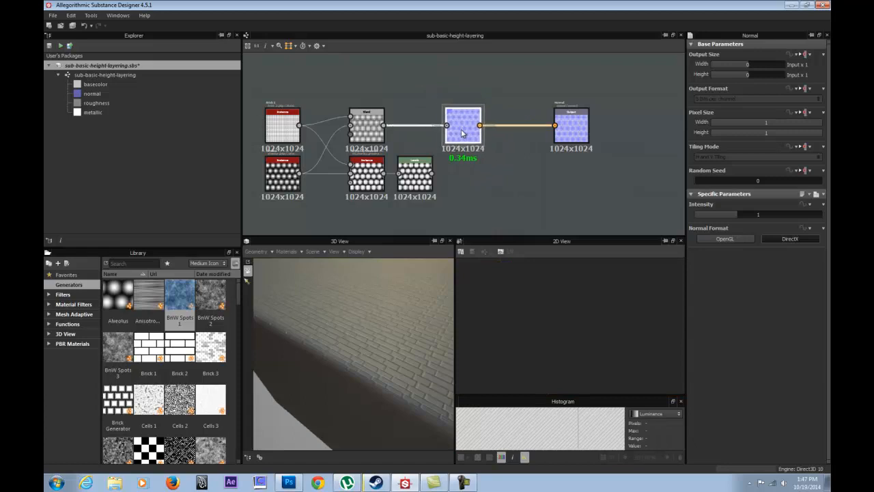
Preview the new Normal node and set its intensity to 30.
{"action": "double_click", "coordinate": [464, 136]}
{"action": "left_click_drag", "start_coordinate": [425, 319], "coordinate": [517, 309]}
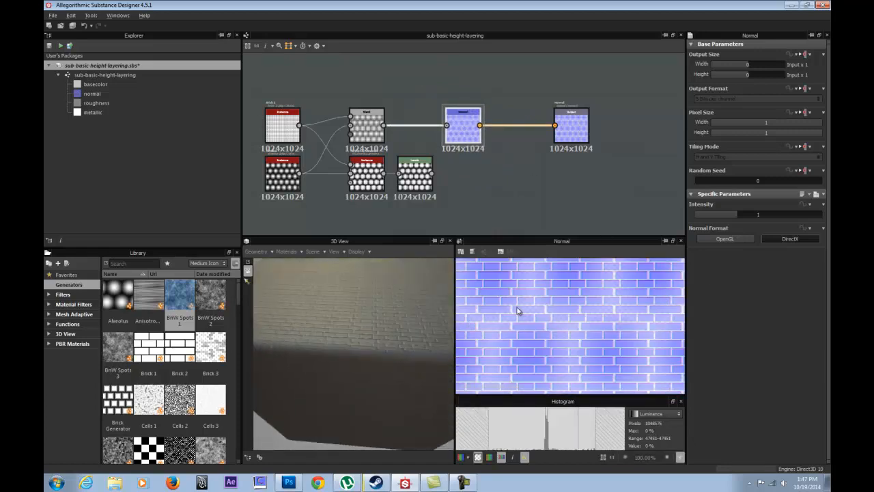
{"action": "double_click", "coordinate": [742, 212]}
{"action": "type", "text": "30"}
{"action": "key", "text": "Return"}
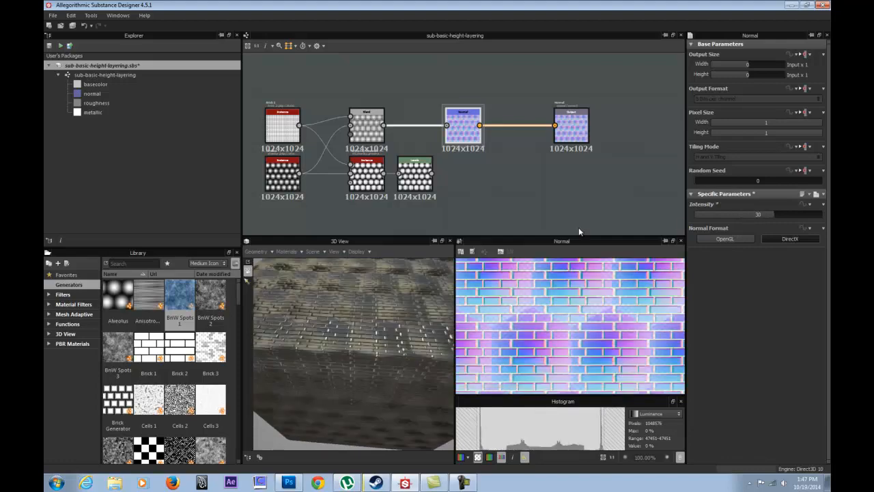
Inspect the brick relief on the cube from several angles and turn off transparency display in the normal map's 2D preview.
{"action": "left_click_drag", "start_coordinate": [337, 322], "coordinate": [377, 322]}
{"action": "right_click_drag", "start_coordinate": [378, 336], "coordinate": [340, 299]}
{"action": "left_click_drag", "start_coordinate": [339, 300], "coordinate": [370, 336]}
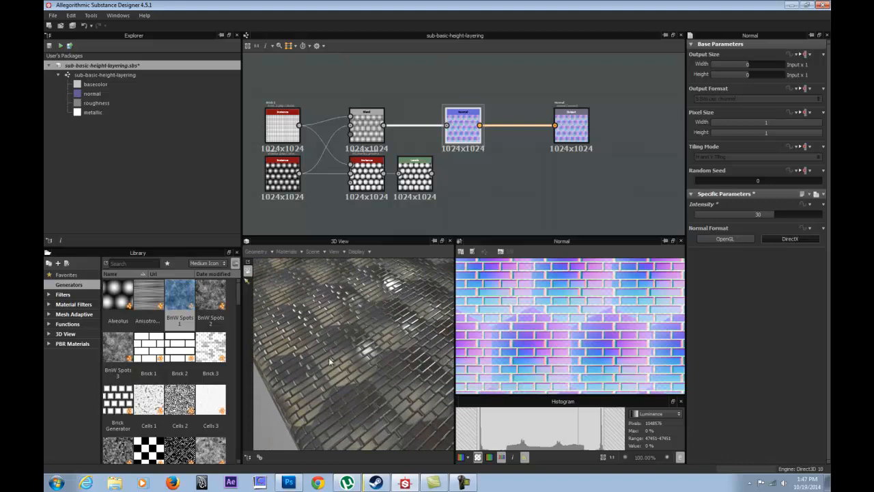
{"action": "left_click", "coordinate": [478, 457]}
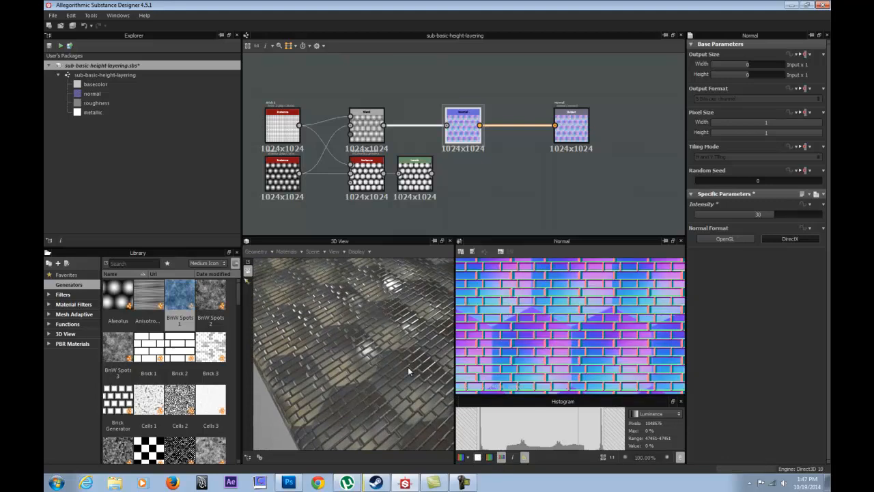
Preview the Blend node and add a Levels node above the link between the Blend and Normal nodes.
{"action": "double_click", "coordinate": [377, 125]}
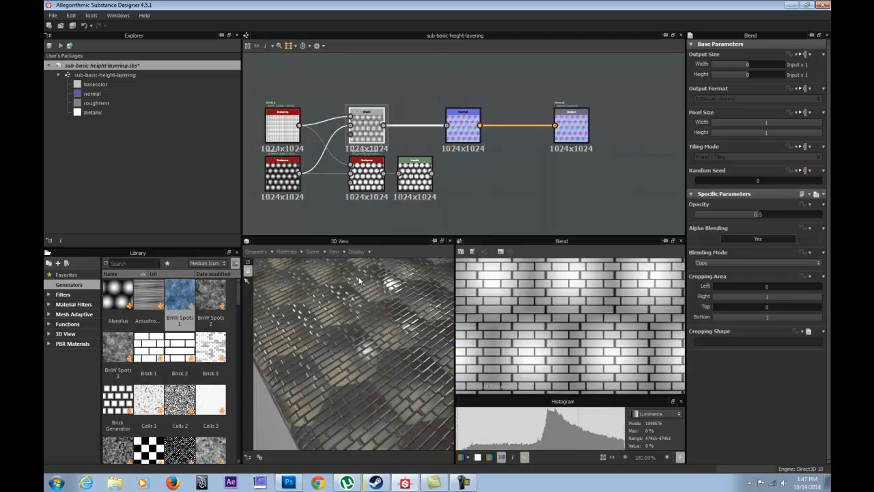
{"action": "middle_click_drag", "start_coordinate": [387, 128], "coordinate": [444, 146]}
{"action": "scroll", "coordinate": [444, 145], "scroll_direction": "up", "scroll_amount": 1}
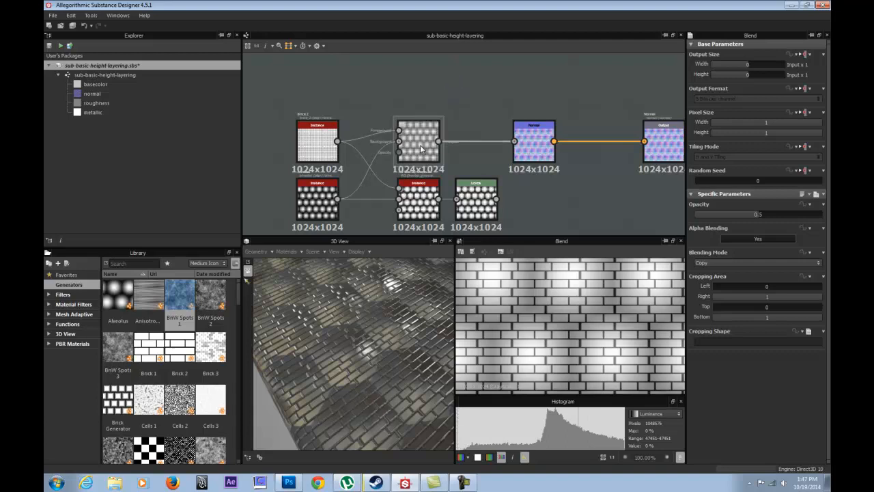
{"action": "right_click", "coordinate": [439, 101]}
{"action": "mouse_move", "coordinate": [519, 115]}
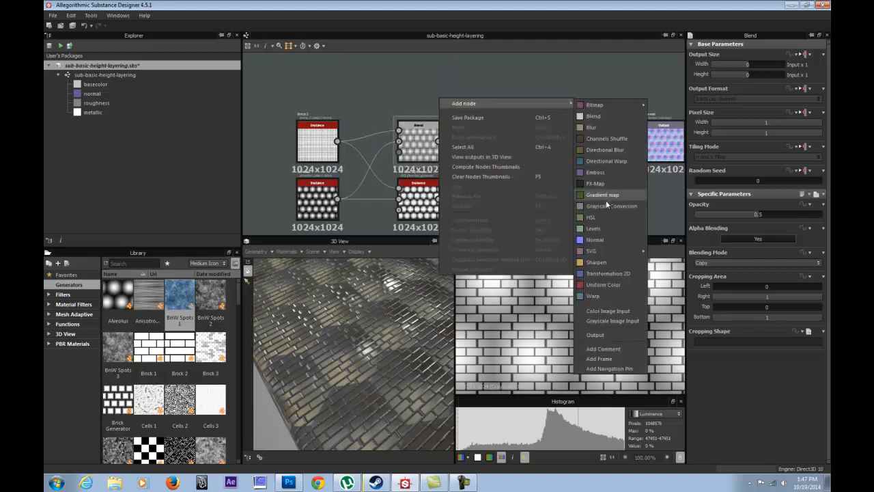
{"action": "left_click", "coordinate": [601, 223]}
{"action": "left_click_drag", "start_coordinate": [439, 95], "coordinate": [491, 82]}
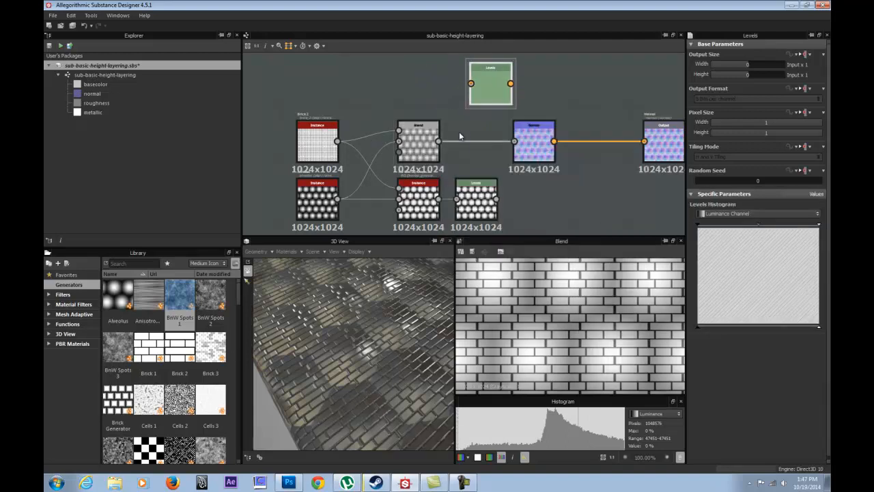
Connect the Blend output to the new Levels node's input and preview the Levels node.
{"action": "left_click_drag", "start_coordinate": [439, 142], "coordinate": [469, 87]}
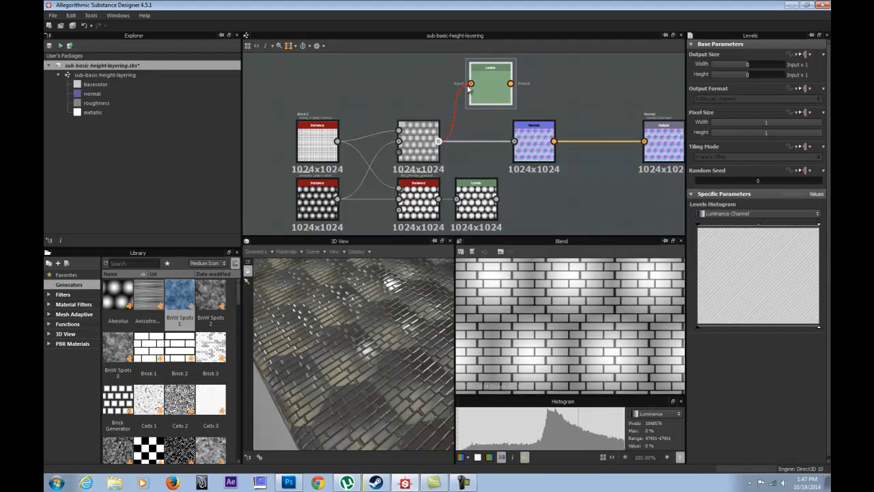
{"action": "left_click_drag", "start_coordinate": [468, 88], "coordinate": [470, 84]}
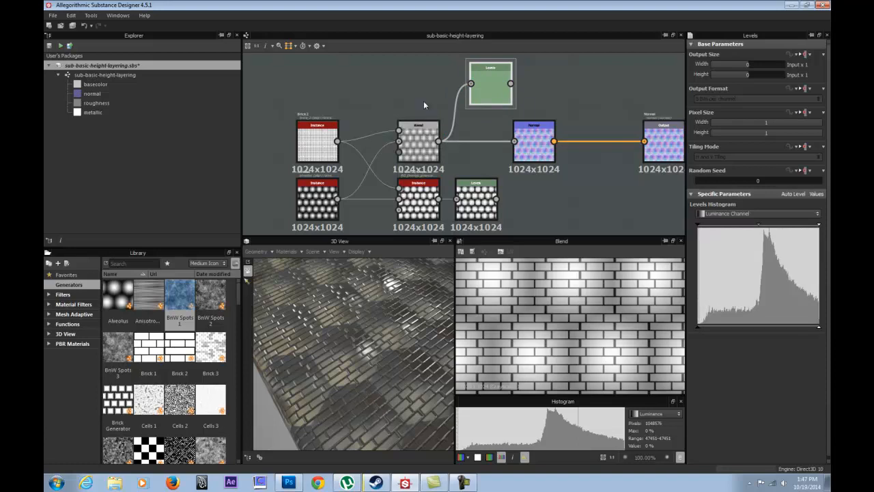
{"action": "double_click", "coordinate": [490, 87]}
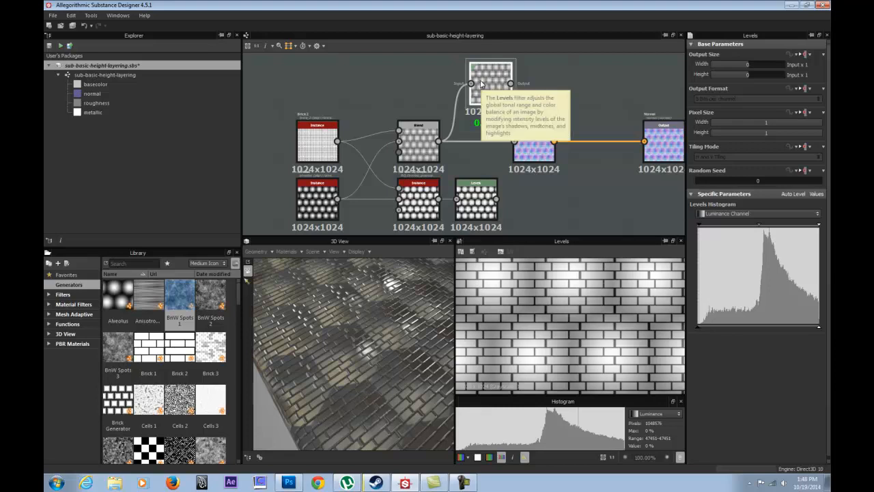
Delete the Levels node above the Blend–Normal link and preview the Blend node.
{"action": "key", "text": "Delete"}
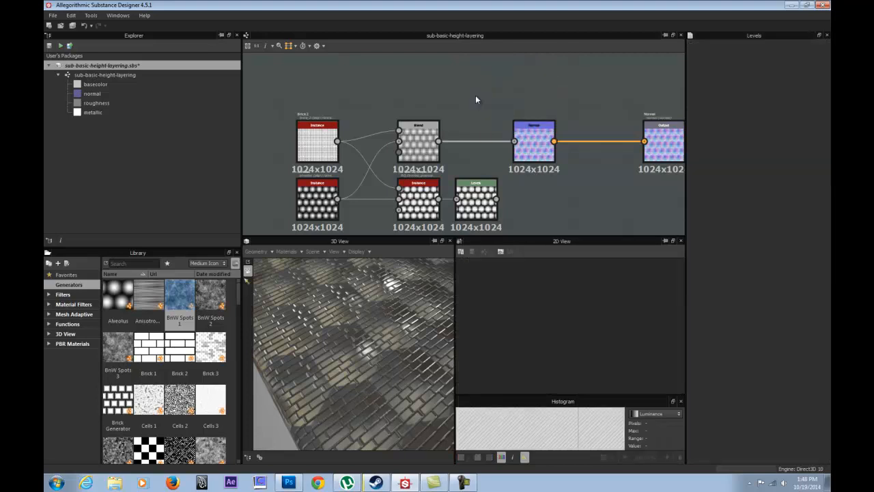
{"action": "double_click", "coordinate": [421, 143]}
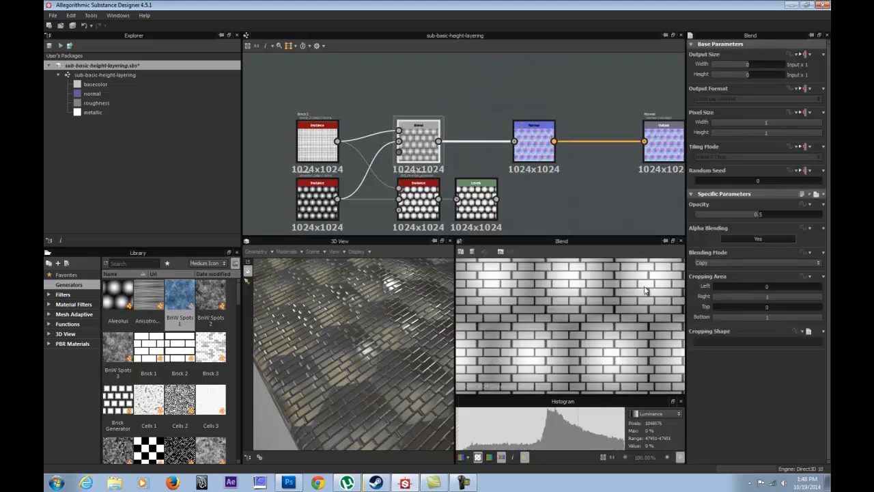
Try the Add (Linear Dodge) and Subtract blending modes on the Blend node, inspecting the relief on the cube.
{"action": "left_click", "coordinate": [753, 263]}
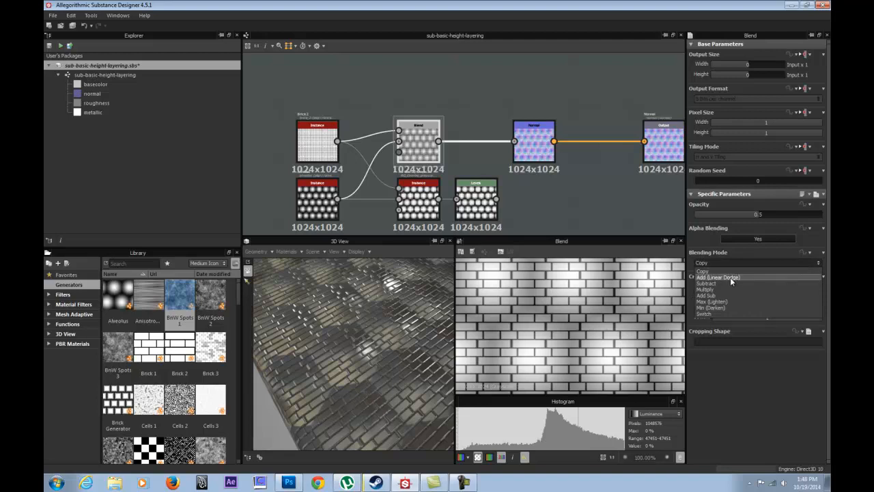
{"action": "left_click", "coordinate": [731, 278]}
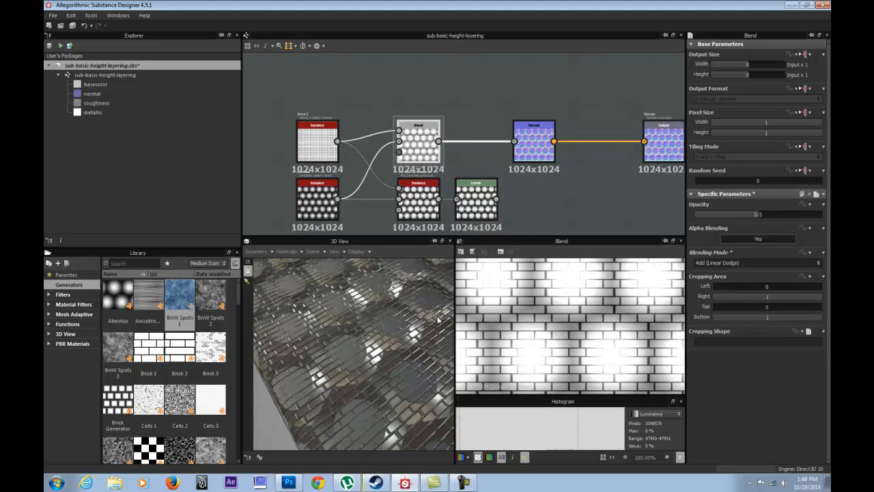
{"action": "left_click_drag", "start_coordinate": [369, 348], "coordinate": [326, 357]}
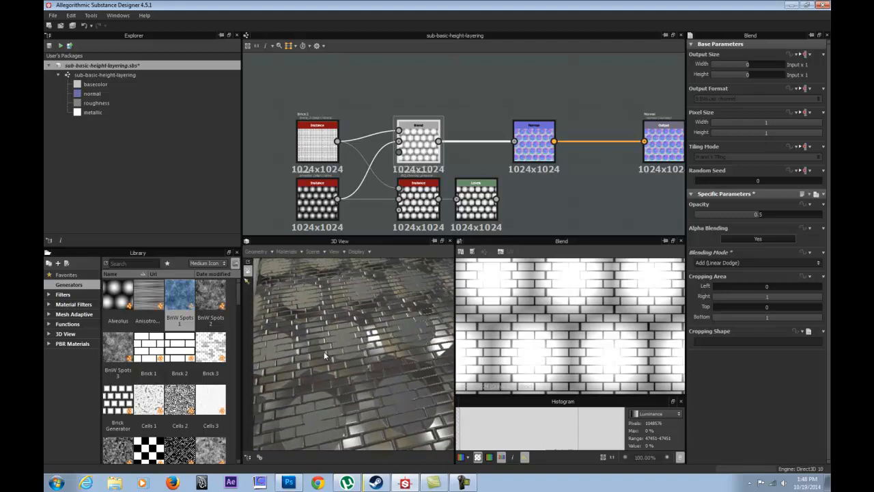
{"action": "left_click", "coordinate": [723, 261]}
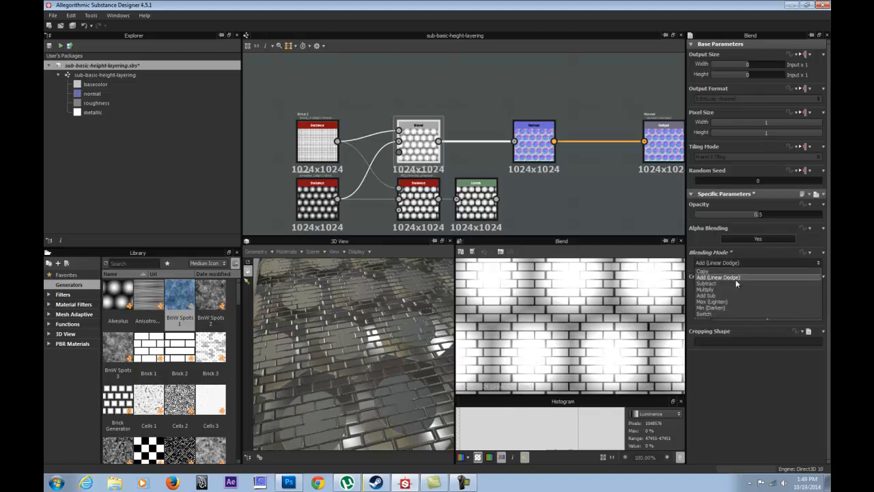
{"action": "left_click", "coordinate": [739, 284]}
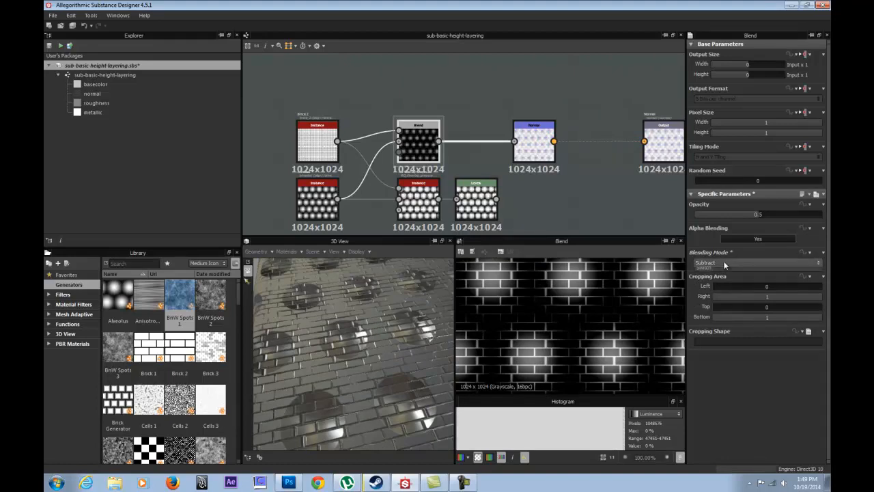
Set the Blend node's blending mode to Multiply and its opacity to 1.
{"action": "left_click", "coordinate": [724, 263]}
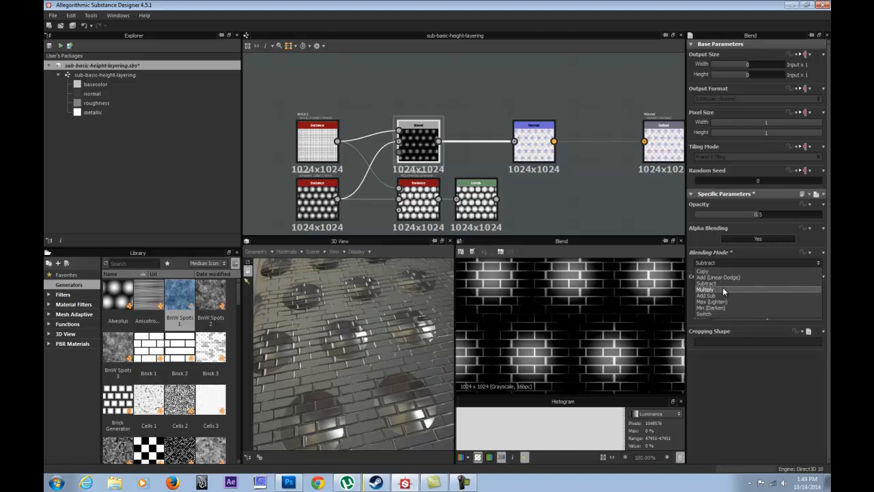
{"action": "left_click", "coordinate": [723, 289]}
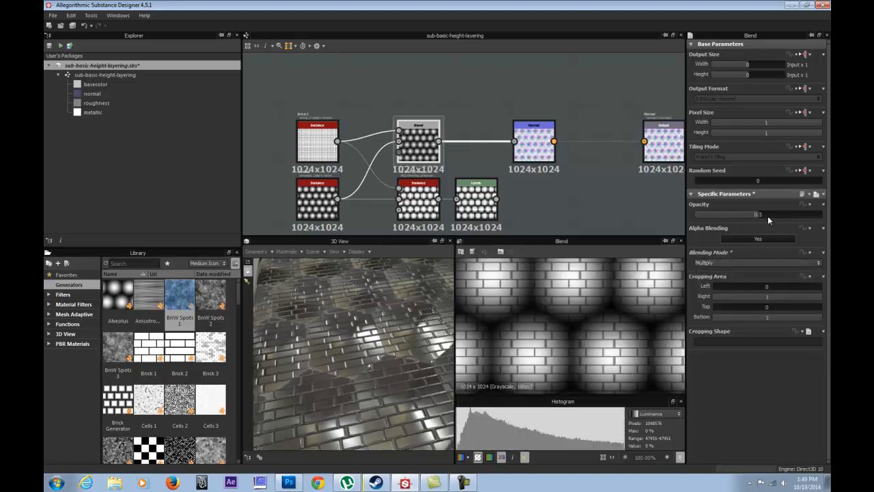
{"action": "left_click_drag", "start_coordinate": [766, 215], "coordinate": [824, 217]}
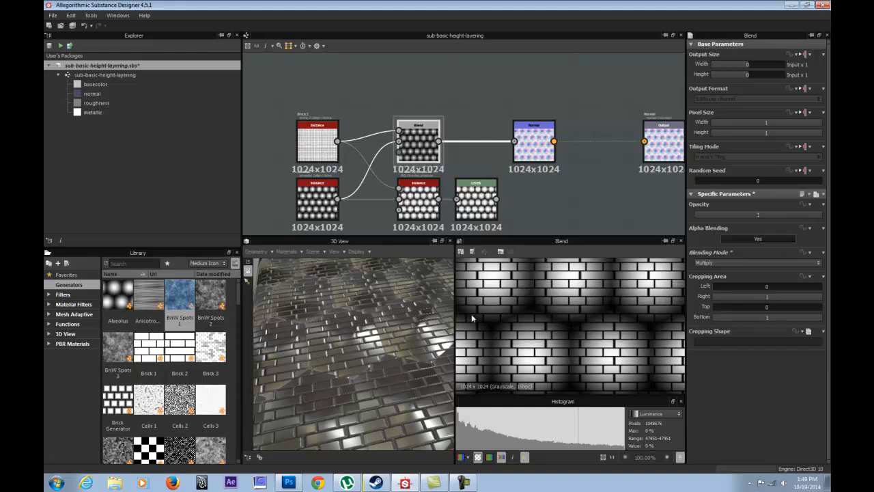
{"action": "left_click", "coordinate": [524, 457]}
{"action": "left_click", "coordinate": [524, 457]}
Try opacities of 0.25 and 0.39 for the Multiply blend and return the opacity to 1.
{"action": "left_click_drag", "start_coordinate": [793, 212], "coordinate": [727, 223]}
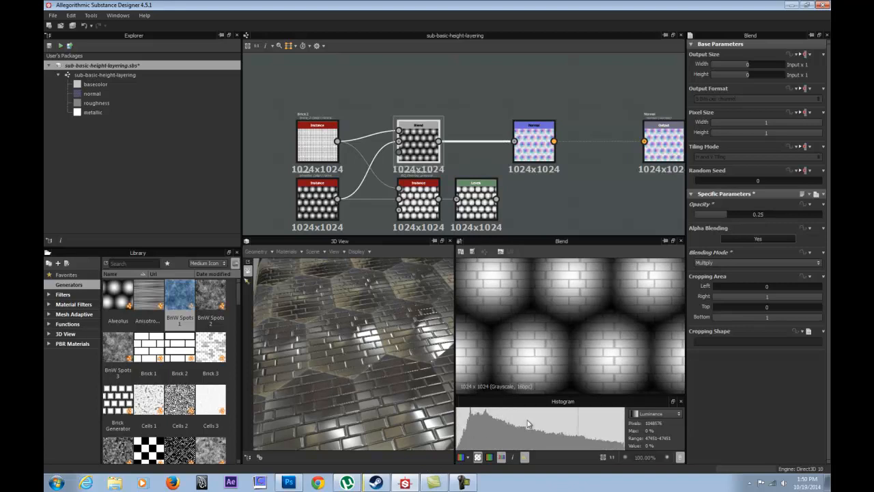
{"action": "left_click_drag", "start_coordinate": [726, 216], "coordinate": [745, 212]}
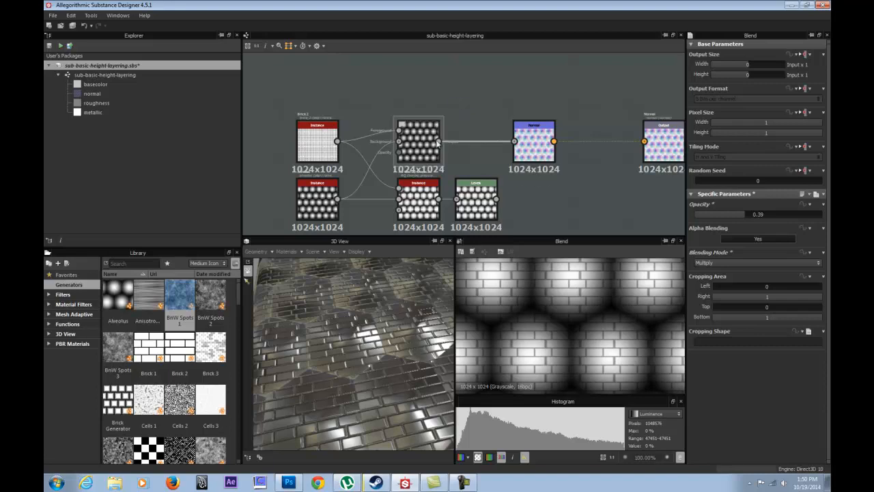
{"action": "left_click", "coordinate": [759, 215]}
{"action": "left_click_drag", "start_coordinate": [761, 217], "coordinate": [829, 214]}
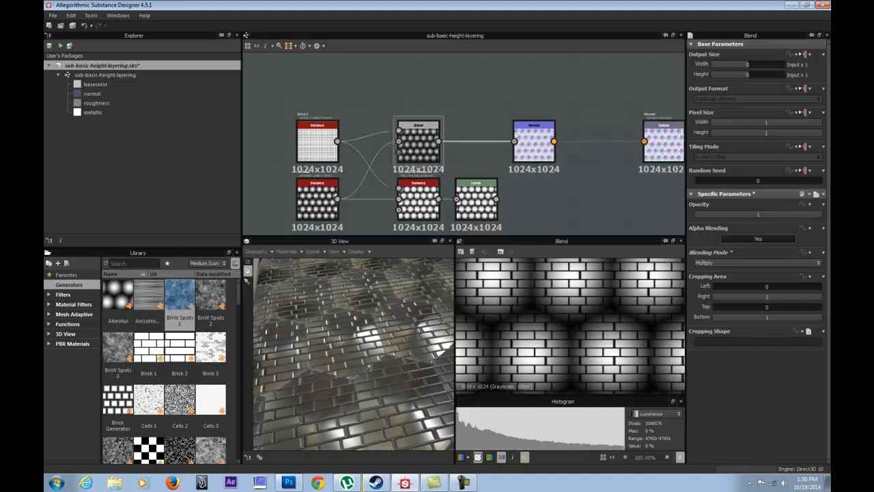
Switch the Blend node to Add Sub mode and lower its opacity to 0.6.
{"action": "left_click", "coordinate": [739, 262]}
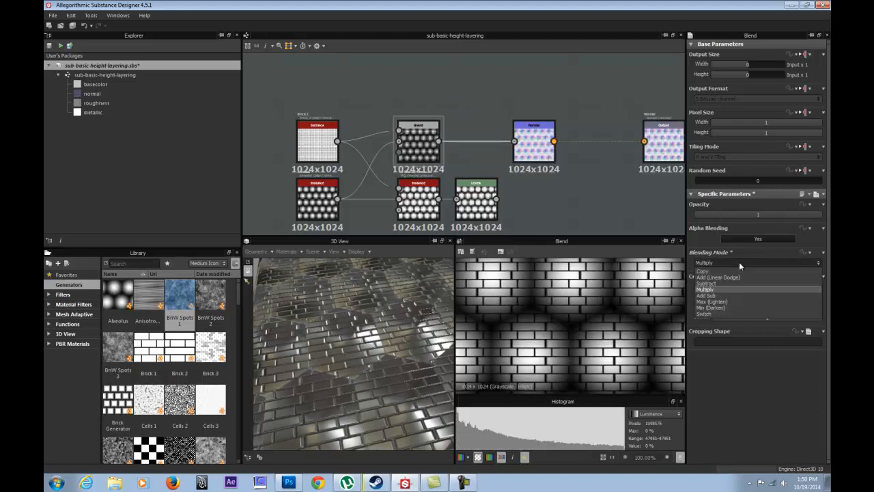
{"action": "left_click", "coordinate": [726, 295]}
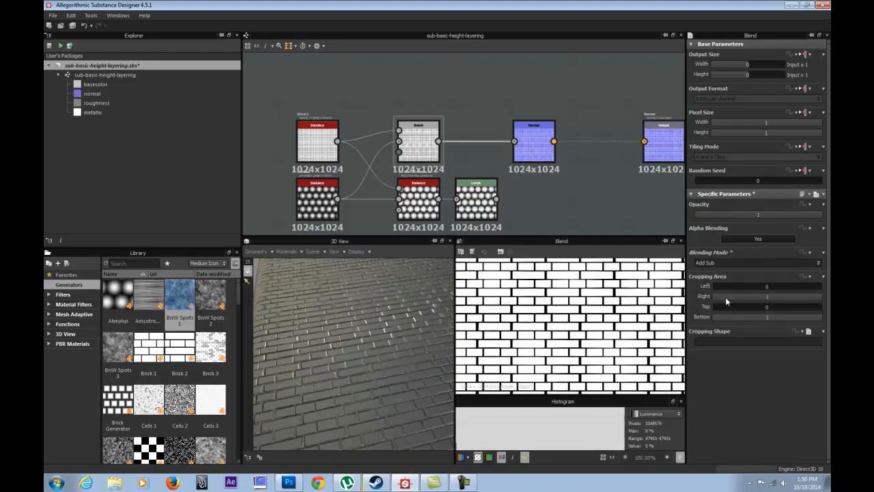
{"action": "left_click_drag", "start_coordinate": [394, 257], "coordinate": [397, 337]}
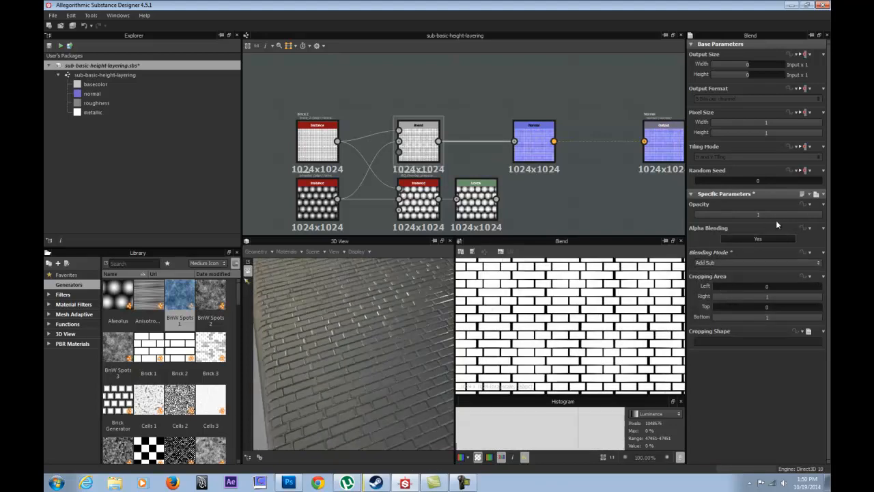
{"action": "mouse_move", "coordinate": [788, 215]}
{"action": "left_mouse_down"}
{"action": "mouse_move", "coordinate": [725, 205]}
{"action": "mouse_move", "coordinate": [771, 213]}
{"action": "left_mouse_up"}
Compare Add (Linear Dodge) with Add Sub on the Blend node and inspect the Add Sub brick relief up close.
{"action": "left_click", "coordinate": [752, 263]}
{"action": "left_click", "coordinate": [723, 276]}
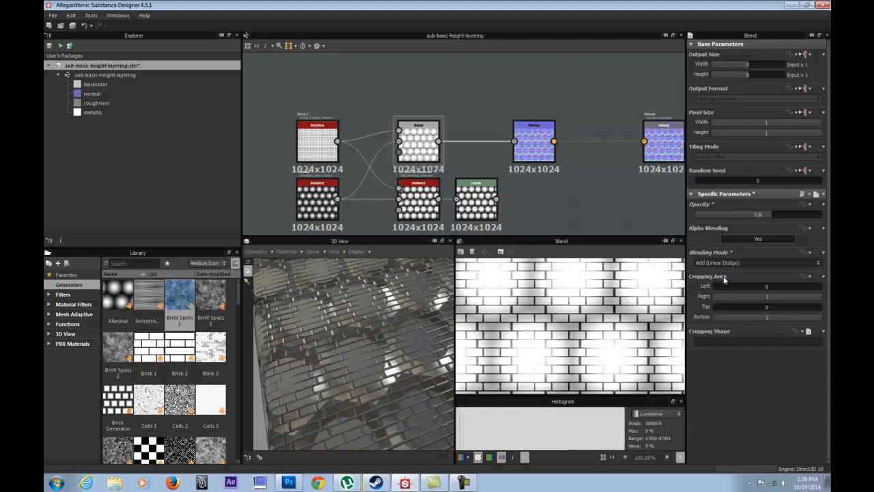
{"action": "left_click", "coordinate": [729, 262]}
{"action": "left_click", "coordinate": [730, 297]}
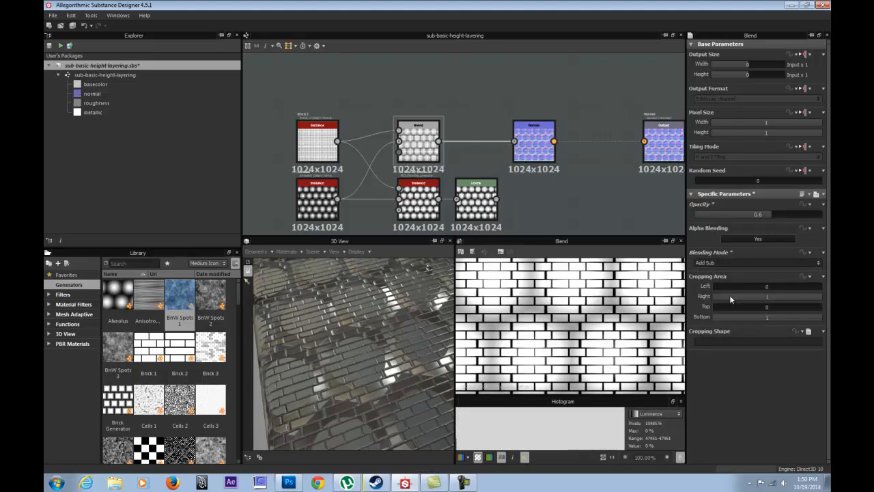
{"action": "left_click_drag", "start_coordinate": [382, 324], "coordinate": [393, 293]}
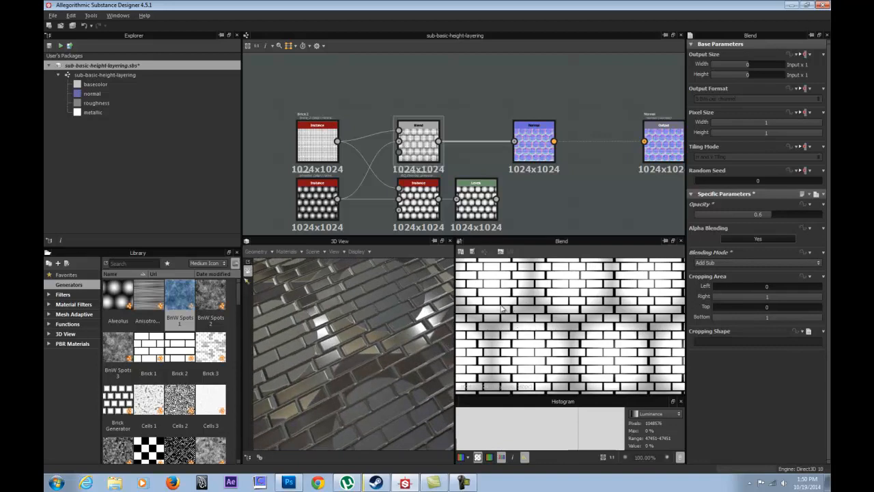
{"action": "left_click_drag", "start_coordinate": [352, 335], "coordinate": [340, 287]}
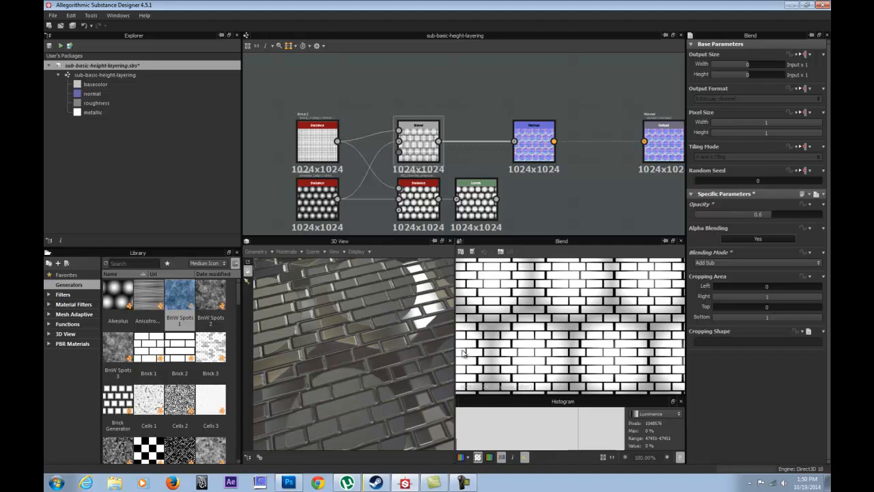
Switch the Blend node to Add (Linear Dodge) and back to Add Sub, and set its opacity to 0.66.
{"action": "left_click", "coordinate": [738, 262]}
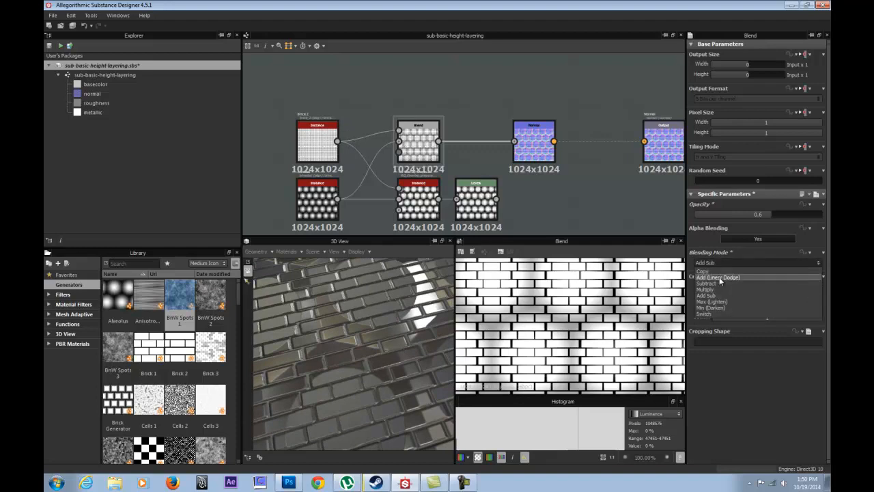
{"action": "left_click", "coordinate": [720, 280]}
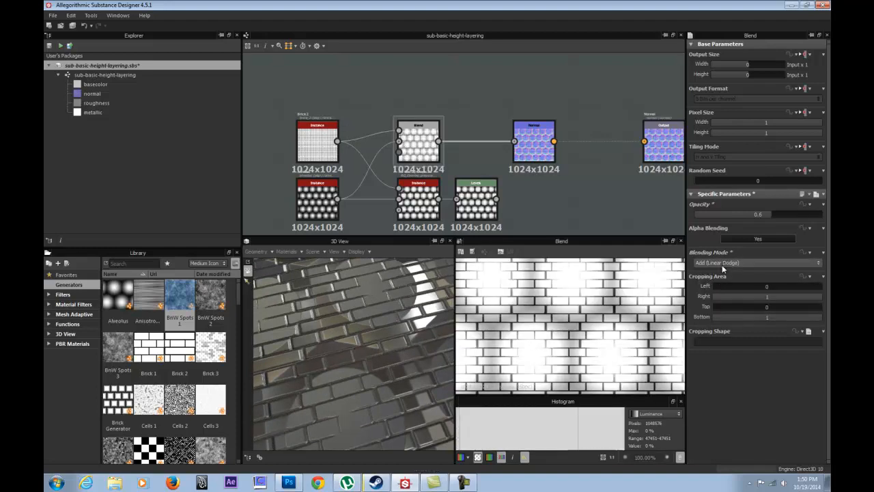
{"action": "left_click", "coordinate": [720, 265]}
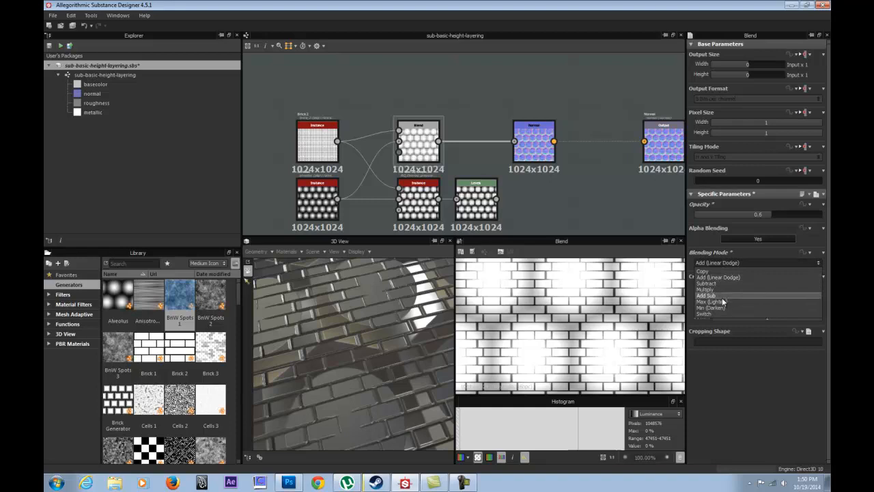
{"action": "left_click", "coordinate": [721, 296]}
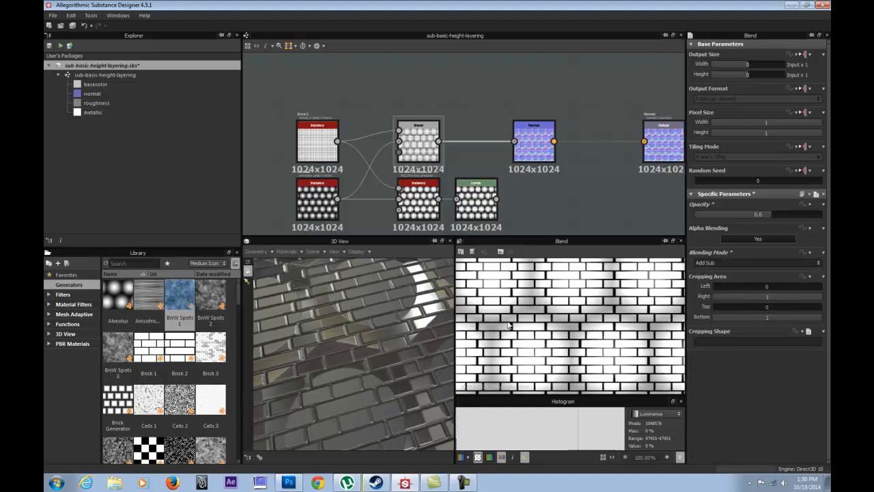
{"action": "left_click", "coordinate": [713, 215]}
{"action": "left_click_drag", "start_coordinate": [712, 220], "coordinate": [778, 216]}
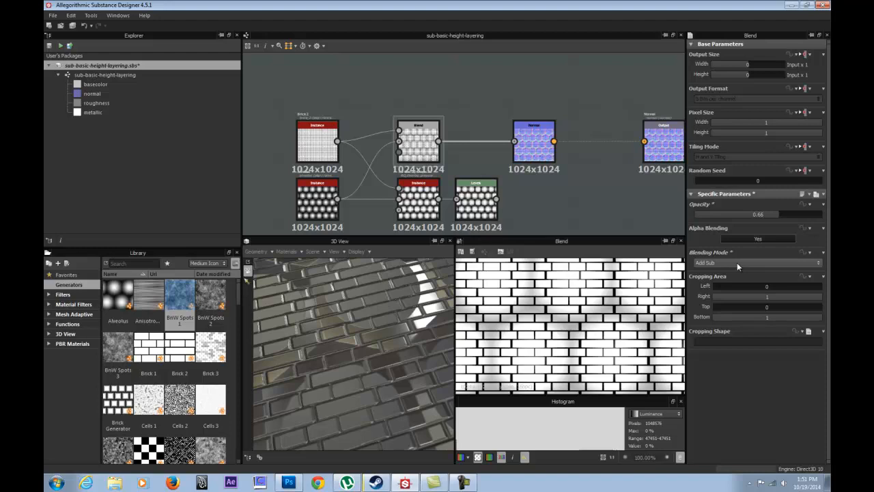
Set the Blend node to Max (Lighten), inspect the relief on the cube, and lower the opacity to 0.49.
{"action": "left_click", "coordinate": [737, 262]}
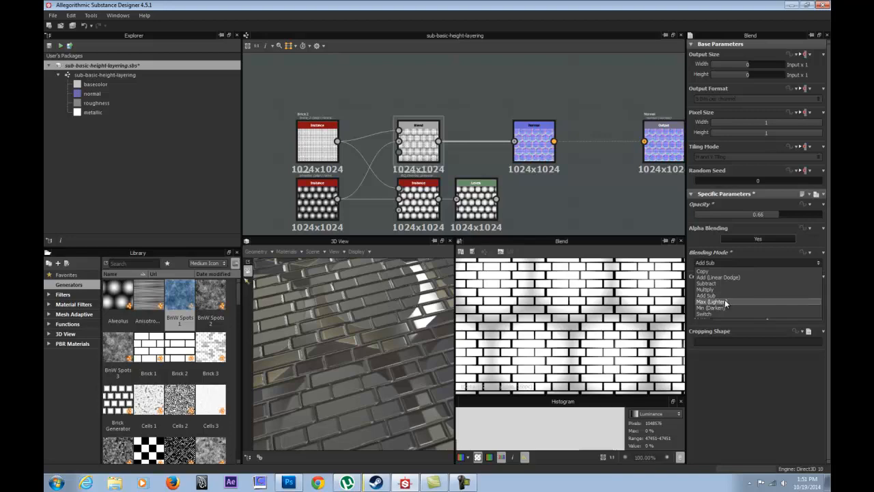
{"action": "left_click", "coordinate": [725, 300]}
{"action": "left_click_drag", "start_coordinate": [385, 334], "coordinate": [355, 363]}
{"action": "scroll", "coordinate": [355, 362], "scroll_direction": "down", "scroll_amount": 1}
{"action": "mouse_move", "coordinate": [769, 216]}
{"action": "left_mouse_down"}
{"action": "mouse_move", "coordinate": [830, 211]}
{"action": "mouse_move", "coordinate": [693, 213]}
{"action": "mouse_move", "coordinate": [760, 216]}
{"action": "left_mouse_up"}
Compare Copy with Max (Lighten) by switching the Blend node to Copy and back.
{"action": "left_click", "coordinate": [726, 263]}
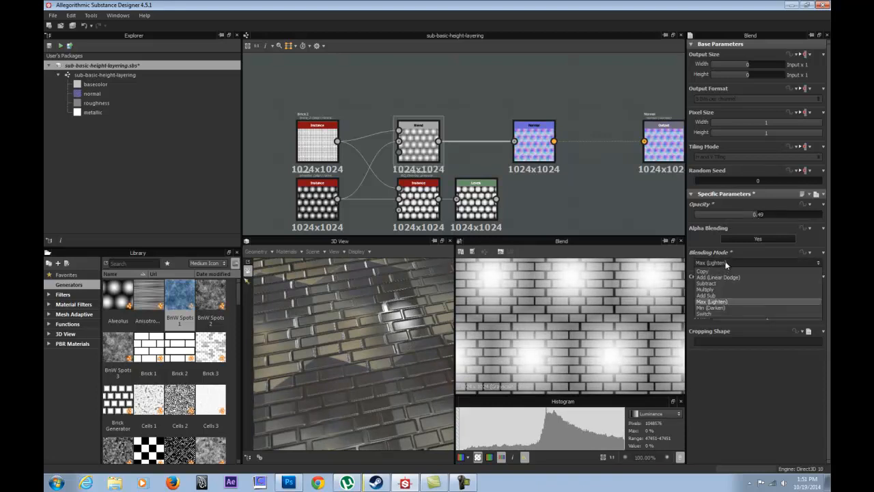
{"action": "left_click", "coordinate": [721, 271]}
{"action": "left_click", "coordinate": [732, 263]}
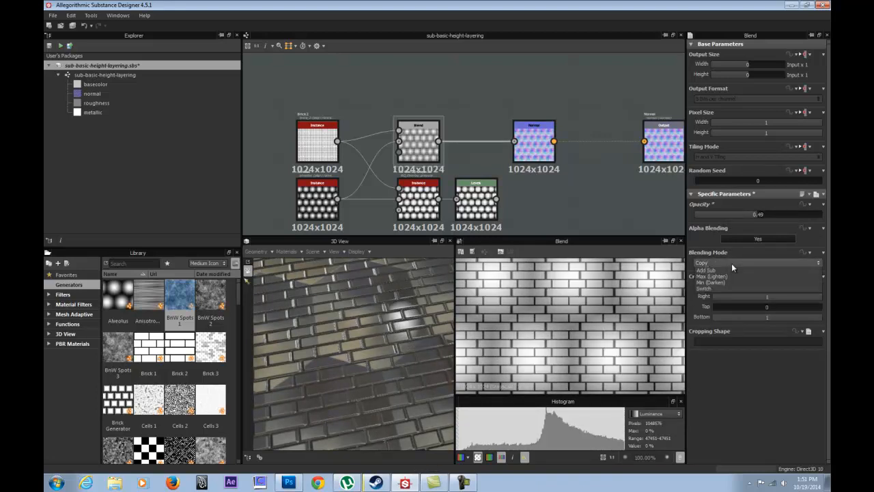
{"action": "left_click", "coordinate": [721, 299]}
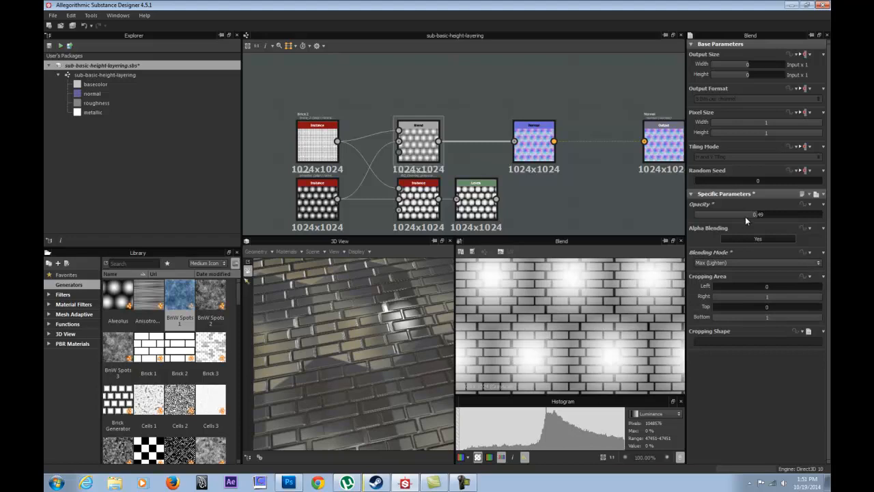
Lower the Blend node's opacity to 0.24 and change its blending mode to Min (Darken).
{"action": "left_click_drag", "start_coordinate": [761, 219], "coordinate": [726, 220]}
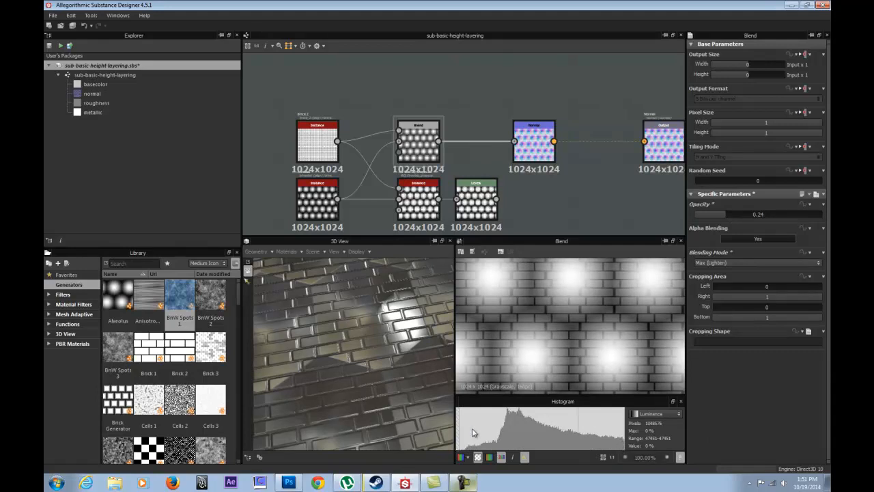
{"action": "left_click", "coordinate": [736, 263]}
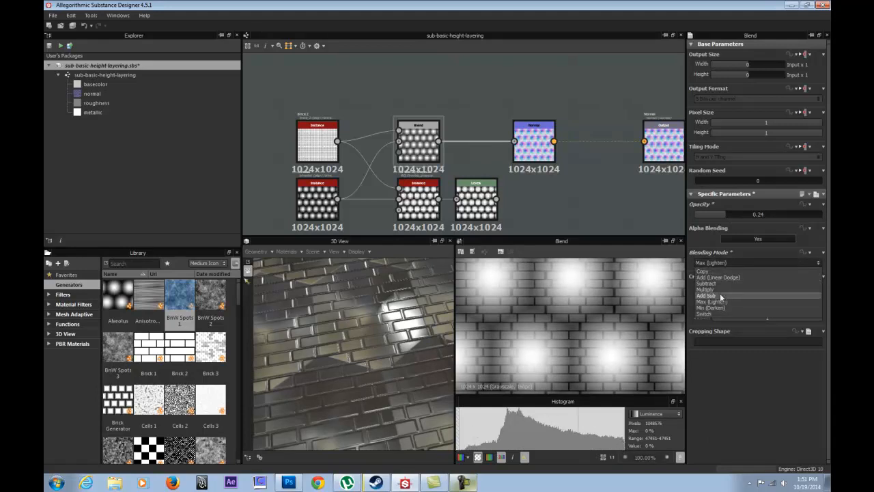
{"action": "left_click", "coordinate": [711, 308]}
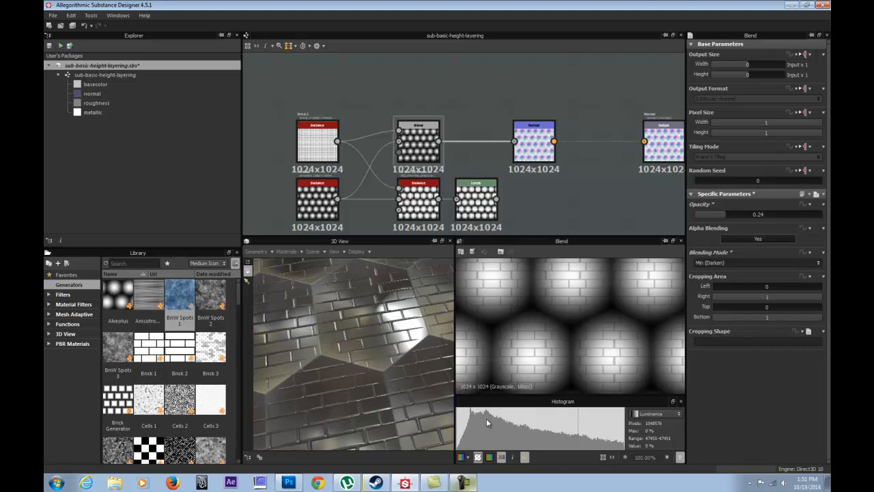
Lower the Blend node's opacity to 0.2 and inspect the resulting relief on the 3D model.
{"action": "mouse_move", "coordinate": [730, 216]}
{"action": "left_mouse_down"}
{"action": "mouse_move", "coordinate": [770, 211]}
{"action": "mouse_move", "coordinate": [710, 216]}
{"action": "mouse_move", "coordinate": [720, 215]}
{"action": "left_mouse_up"}
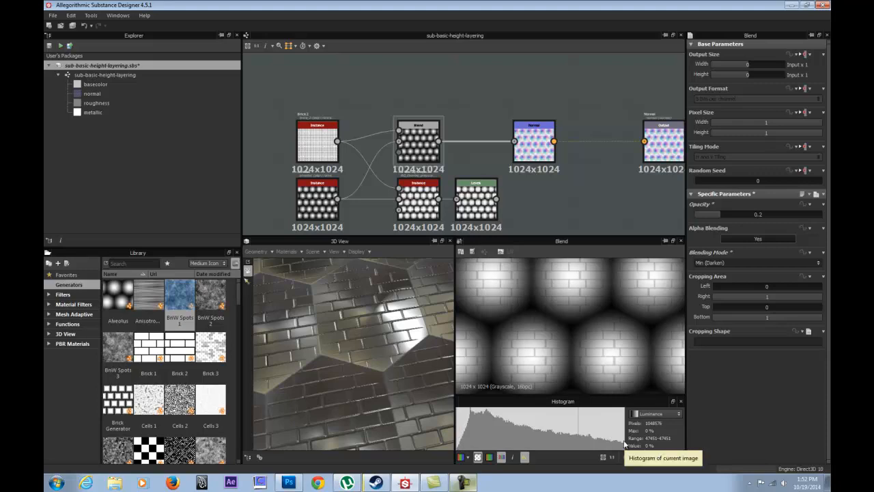
{"action": "left_click_drag", "start_coordinate": [364, 358], "coordinate": [337, 360]}
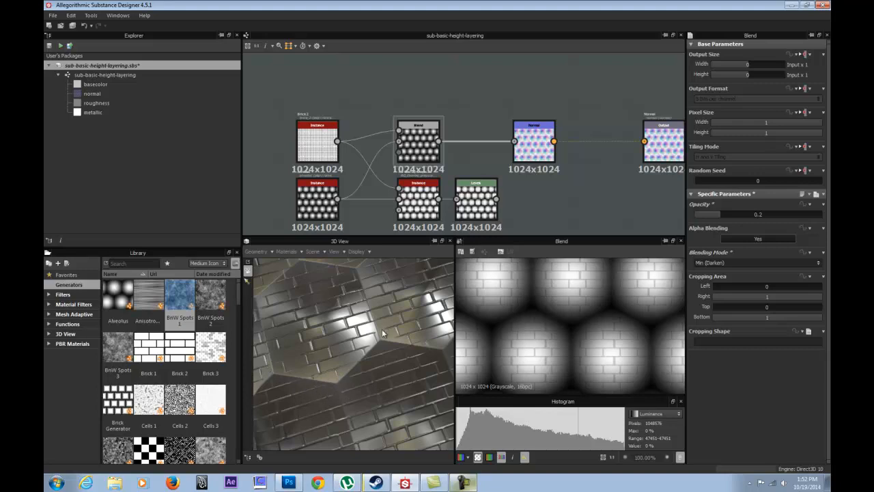
{"action": "left_click_drag", "start_coordinate": [401, 334], "coordinate": [374, 387]}
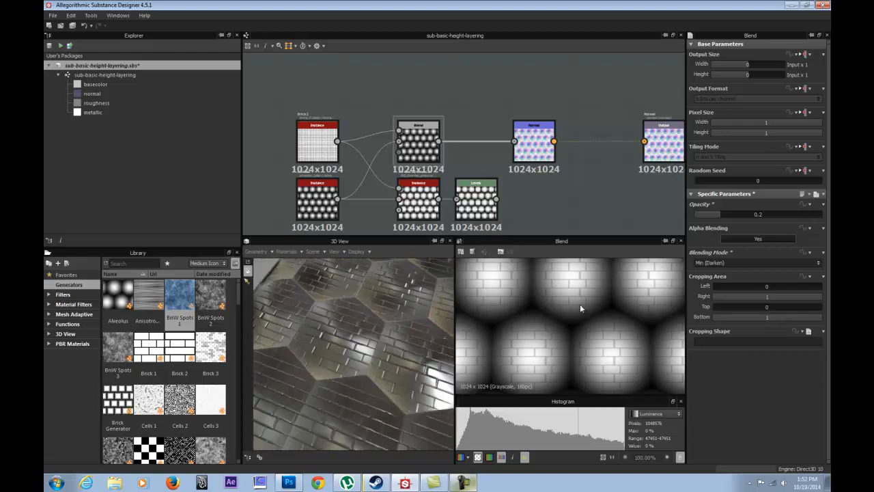
Compare higher and lower Blend opacities in Min (Darken) mode, using 0.48 and 0.14.
{"action": "left_click_drag", "start_coordinate": [724, 211], "coordinate": [756, 208]}
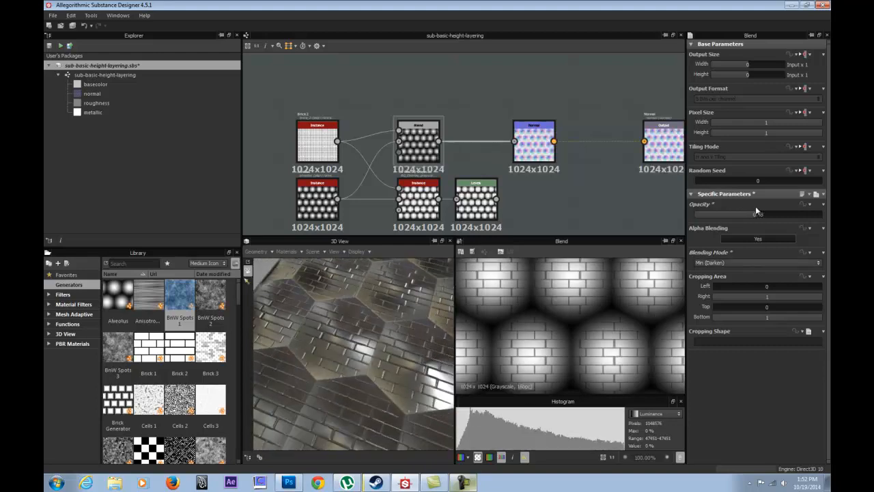
{"action": "left_click", "coordinate": [751, 263]}
{"action": "left_click", "coordinate": [721, 319]}
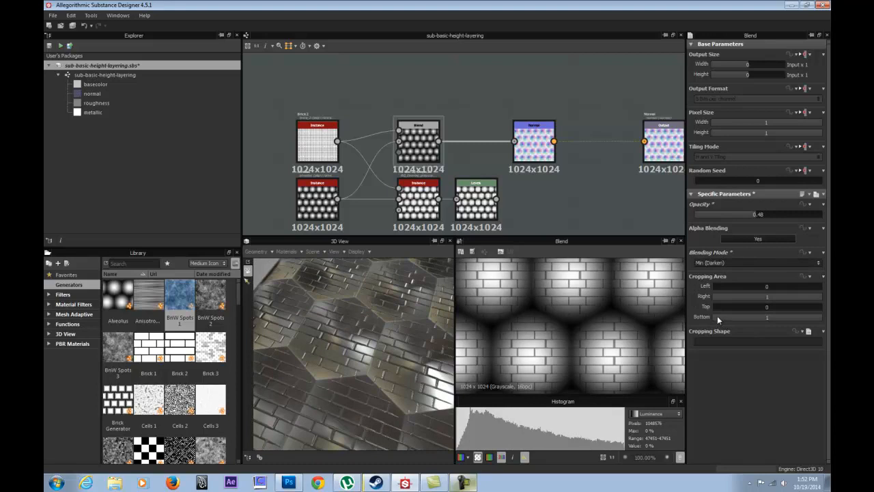
{"action": "left_click", "coordinate": [735, 263]}
{"action": "left_click", "coordinate": [720, 309]}
{"action": "left_click_drag", "start_coordinate": [760, 208], "coordinate": [712, 202]}
Set the Blend node's blending mode to Switch and its opacity to 0.45.
{"action": "left_click", "coordinate": [732, 262]}
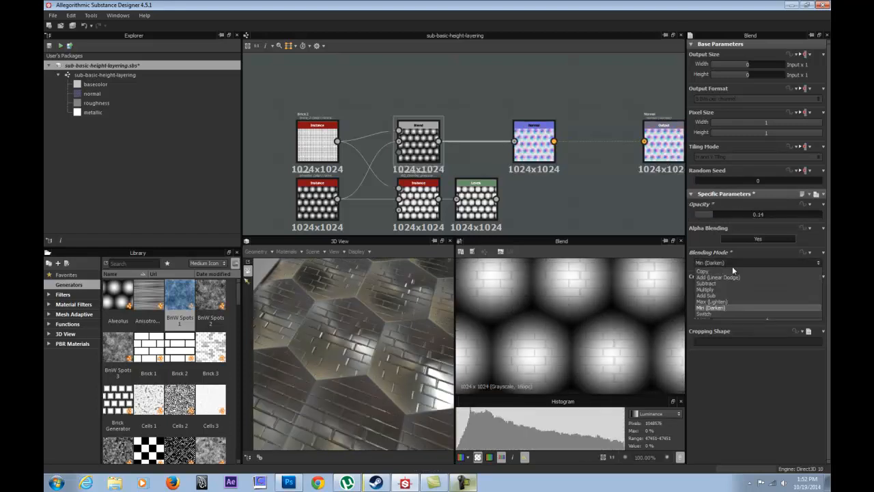
{"action": "left_click", "coordinate": [725, 310]}
{"action": "left_click_drag", "start_coordinate": [716, 214], "coordinate": [757, 213]}
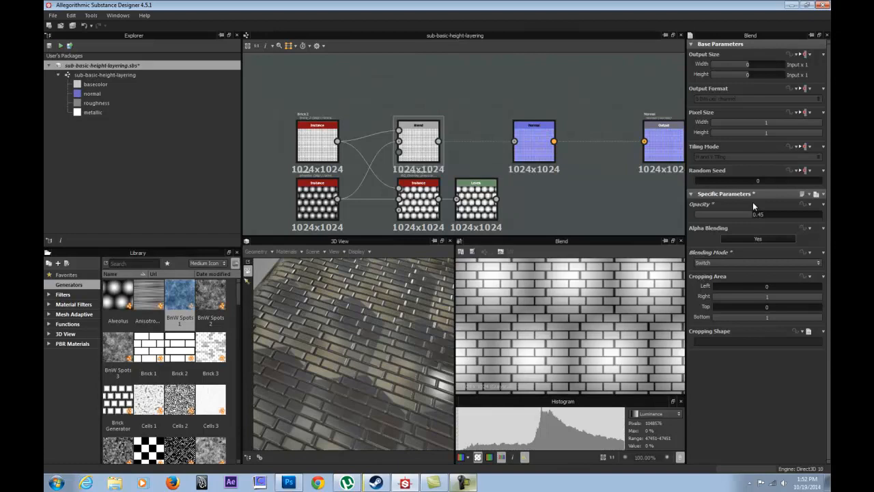
Set the Blend node's blending mode to Copy and its opacity to 0.5.
{"action": "left_click", "coordinate": [750, 263]}
{"action": "left_click", "coordinate": [730, 272]}
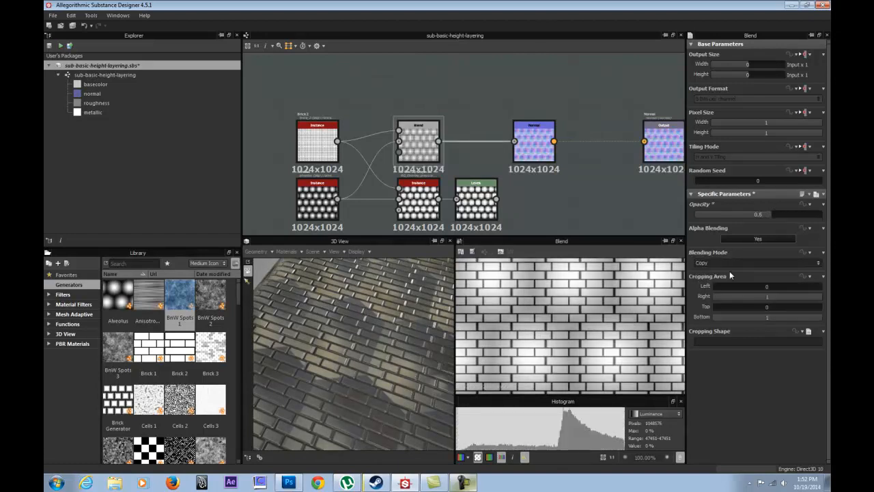
{"action": "double_click", "coordinate": [765, 213]}
{"action": "type", "text": ".5"}
{"action": "key", "text": "Return"}
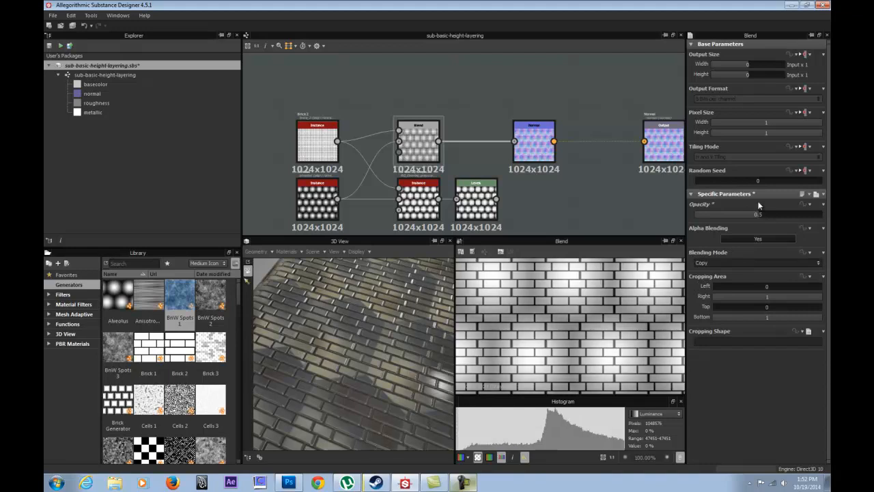
Move the Normal node slightly farther away from the Blend node, toward the Normal output.
{"action": "left_click", "coordinate": [498, 114]}
{"action": "middle_click_drag", "start_coordinate": [486, 149], "coordinate": [482, 113]}
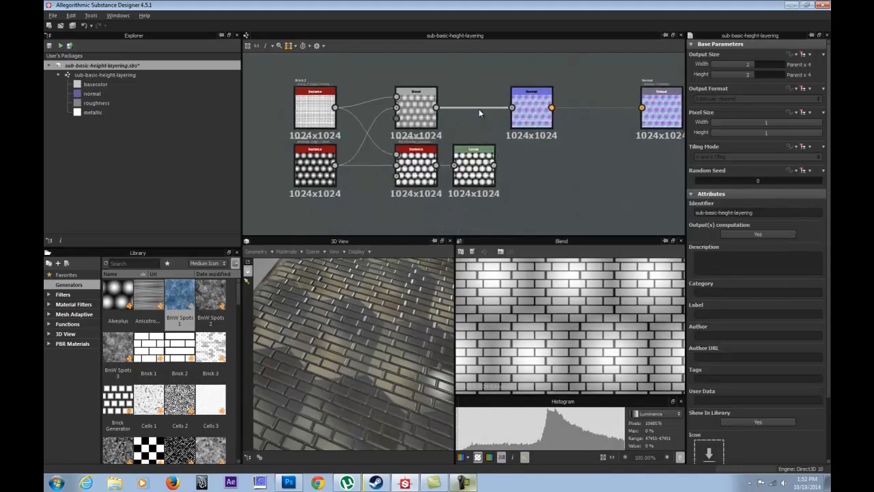
{"action": "left_click", "coordinate": [474, 169]}
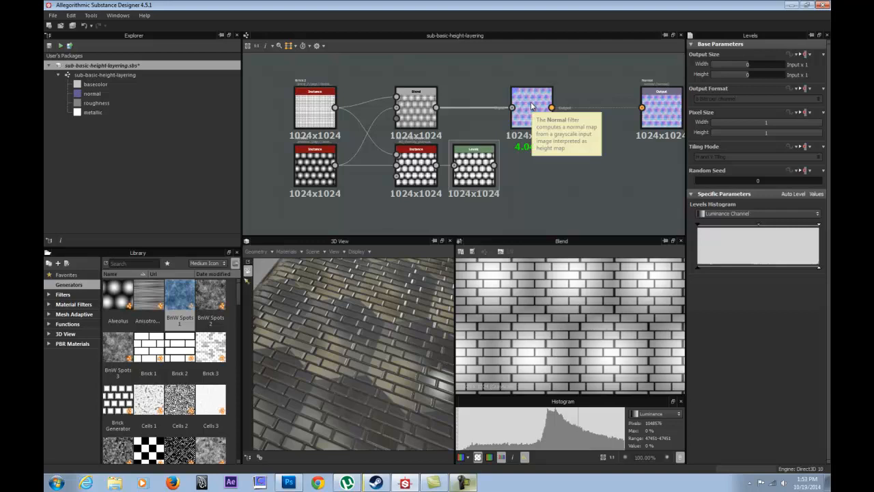
{"action": "left_click_drag", "start_coordinate": [530, 102], "coordinate": [546, 101]}
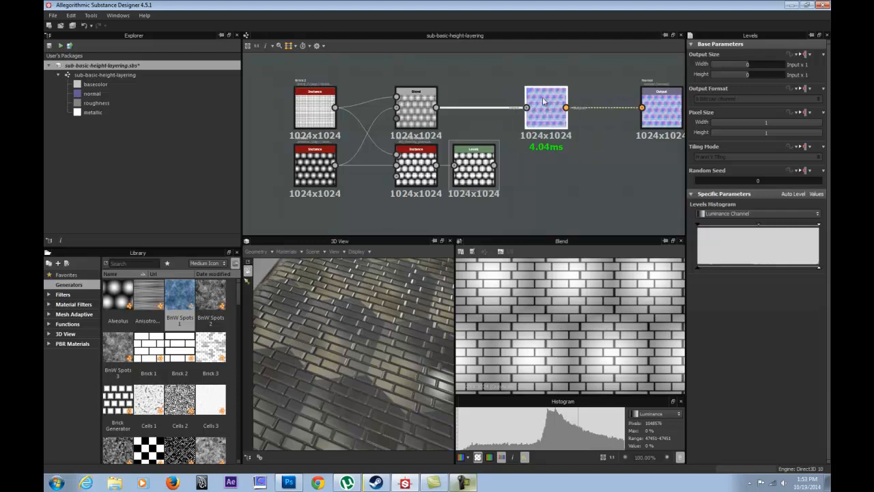
Preview the Brick 2 height map and the Alveolus height map at full tile in the 2D view.
{"action": "left_click", "coordinate": [314, 95]}
{"action": "double_click", "coordinate": [314, 96]}
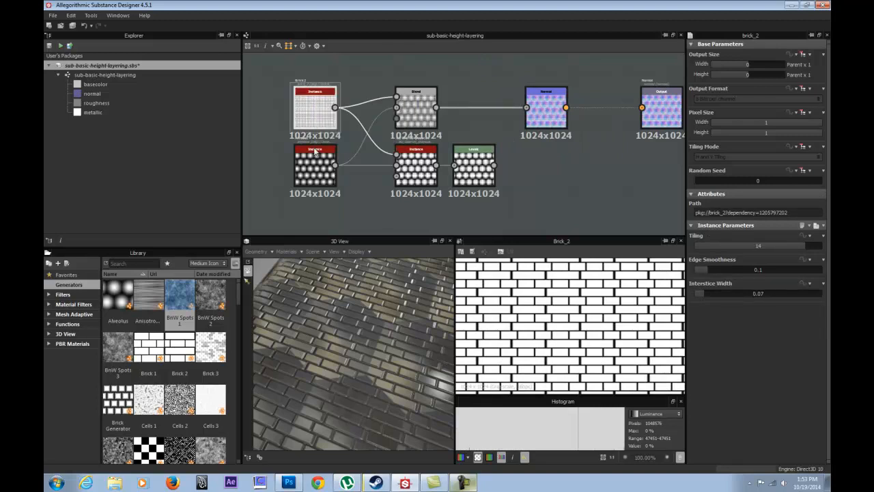
{"action": "scroll", "coordinate": [500, 373], "scroll_direction": "down", "scroll_amount": 5}
{"action": "scroll", "coordinate": [511, 372], "scroll_direction": "down", "scroll_amount": 1}
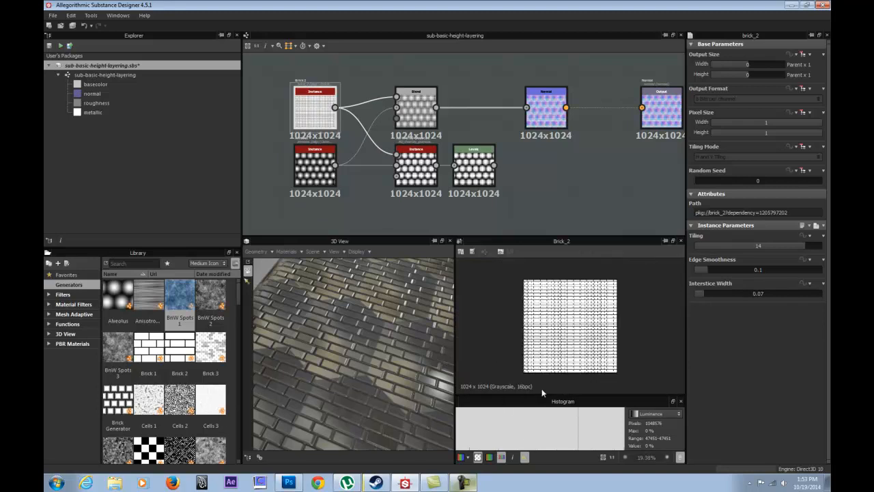
{"action": "double_click", "coordinate": [318, 166]}
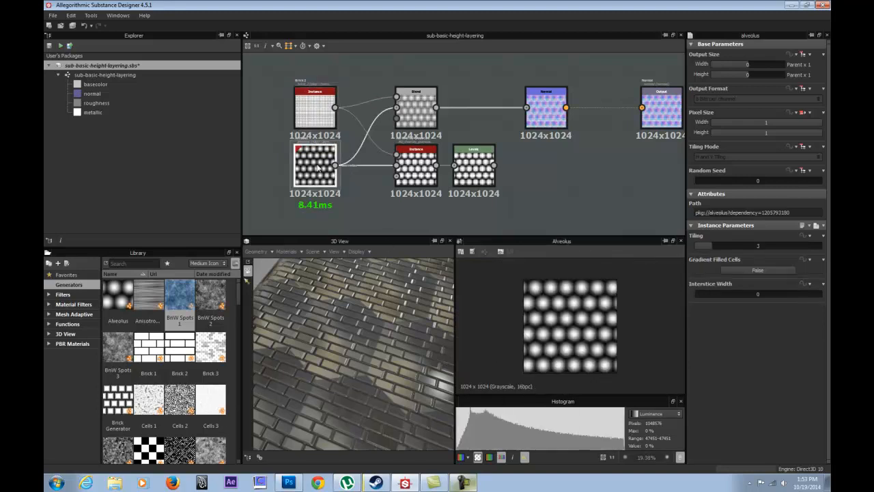
{"action": "left_click", "coordinate": [343, 196]}
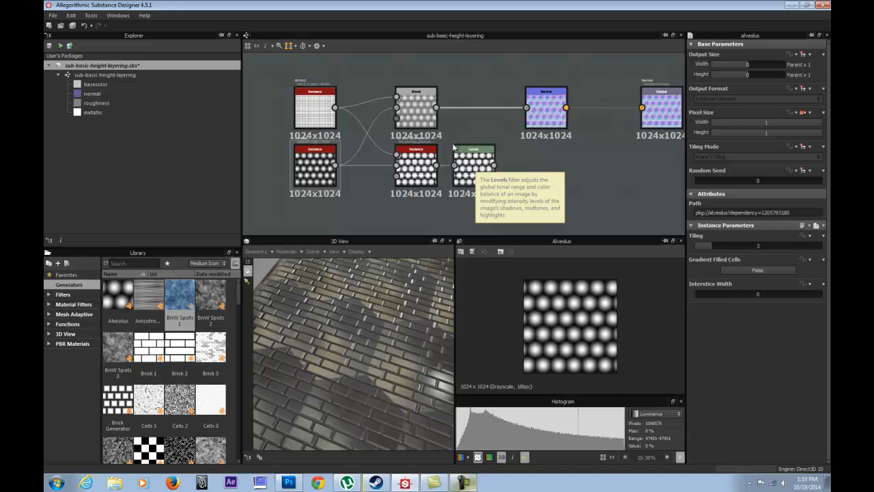
Preview the RO Overlay Grayscale node and the Blend node, and review the Blend node's list of blending modes.
{"action": "scroll", "coordinate": [455, 122], "scroll_direction": "down", "scroll_amount": 2}
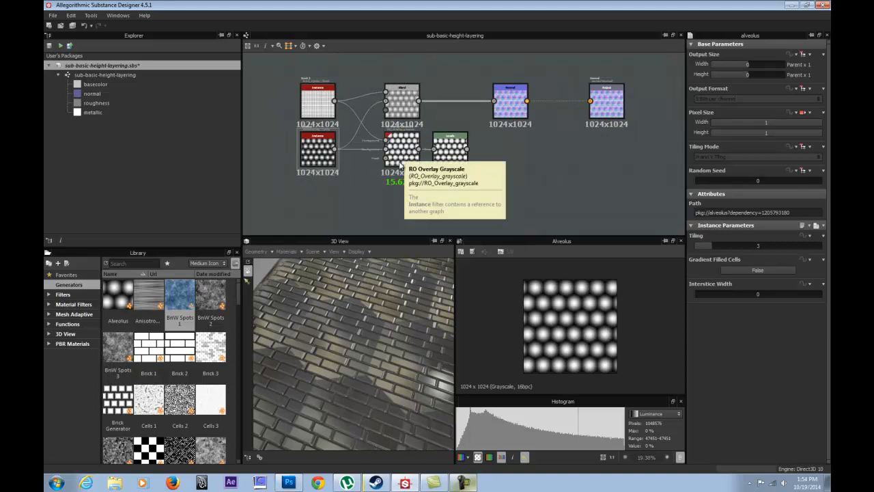
{"action": "scroll", "coordinate": [381, 178], "scroll_direction": "up", "scroll_amount": 1}
{"action": "scroll", "coordinate": [381, 175], "scroll_direction": "up", "scroll_amount": 2}
{"action": "double_click", "coordinate": [417, 132]}
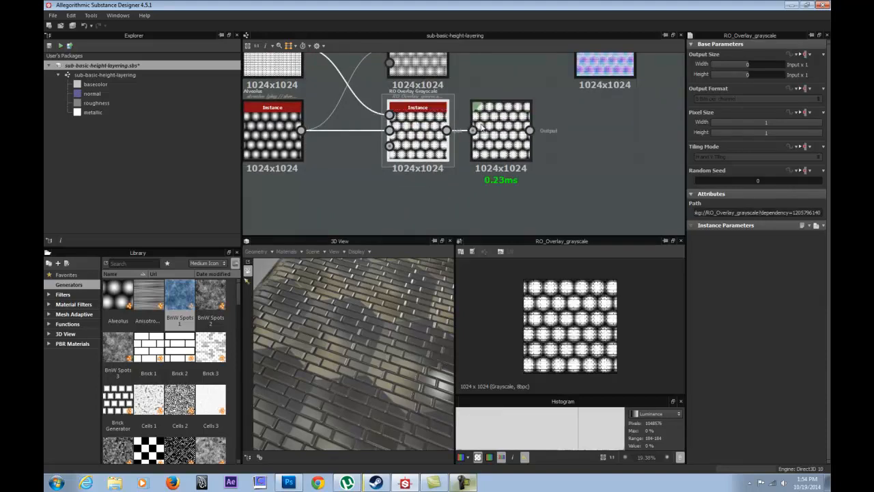
{"action": "double_click", "coordinate": [421, 71]}
{"action": "left_click", "coordinate": [748, 262]}
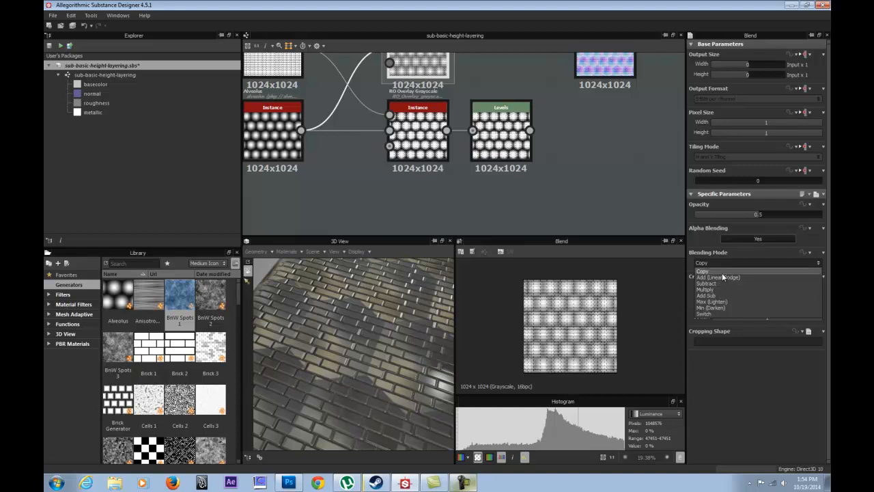
{"action": "left_click", "coordinate": [424, 191]}
{"action": "middle_click_drag", "start_coordinate": [459, 80], "coordinate": [445, 129]}
{"action": "scroll", "coordinate": [444, 130], "scroll_direction": "down", "scroll_amount": 2}
{"action": "middle_click_drag", "start_coordinate": [493, 144], "coordinate": [453, 148]}
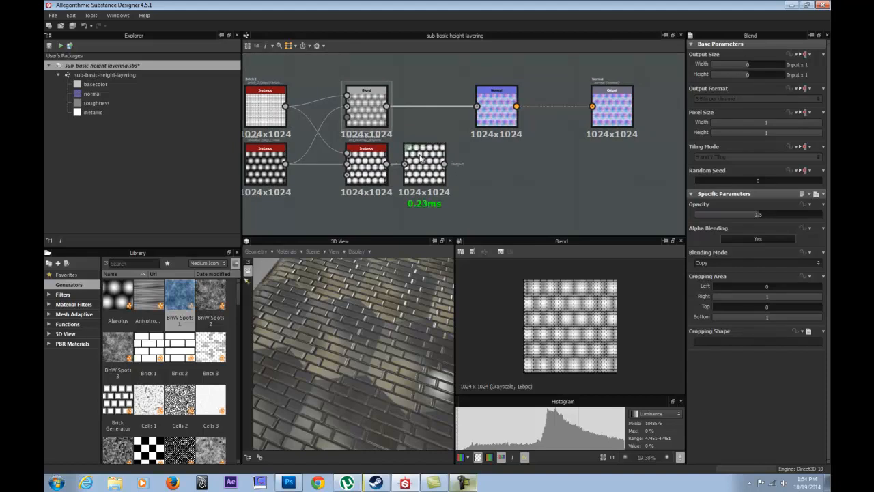
{"action": "middle_click_drag", "start_coordinate": [455, 147], "coordinate": [437, 116]}
{"action": "scroll", "coordinate": [437, 115], "scroll_direction": "down", "scroll_amount": 2}
{"action": "scroll", "coordinate": [387, 143], "scroll_direction": "up", "scroll_amount": 2}
{"action": "middle_click_drag", "start_coordinate": [401, 165], "coordinate": [425, 198]}
{"action": "scroll", "coordinate": [425, 198], "scroll_direction": "up", "scroll_amount": 1}
{"action": "scroll", "coordinate": [396, 168], "scroll_direction": "down", "scroll_amount": 5}
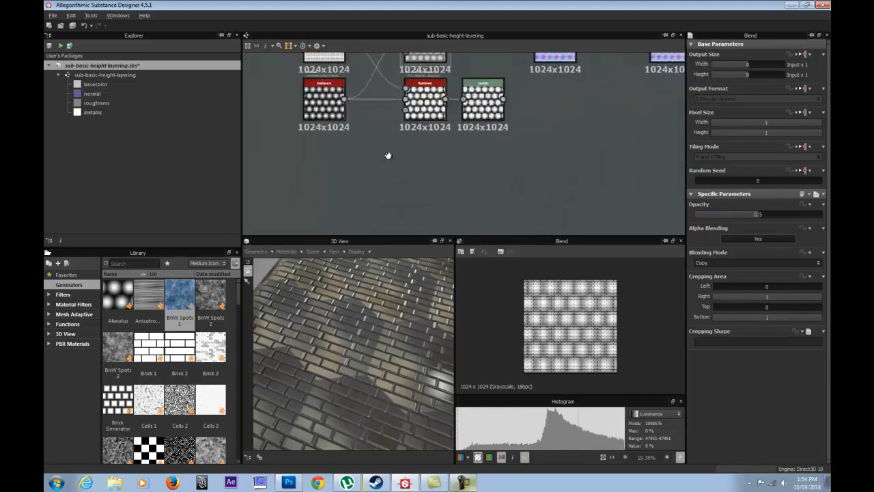
Preview the Plasma node and the Shape node in the separate node group below the blend network.
{"action": "middle_click_drag", "start_coordinate": [385, 174], "coordinate": [414, 121]}
{"action": "scroll", "coordinate": [399, 181], "scroll_direction": "up", "scroll_amount": 2}
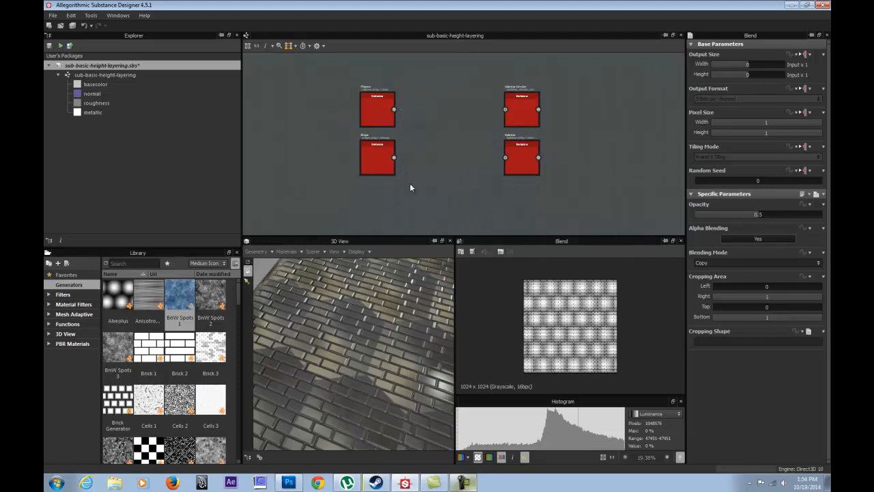
{"action": "left_click", "coordinate": [376, 114]}
{"action": "scroll", "coordinate": [388, 135], "scroll_direction": "up", "scroll_amount": 3}
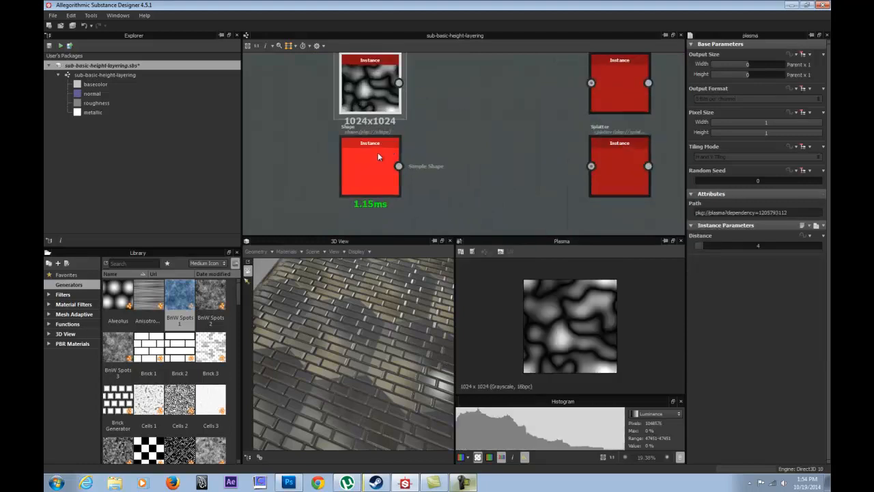
{"action": "left_click", "coordinate": [378, 153]}
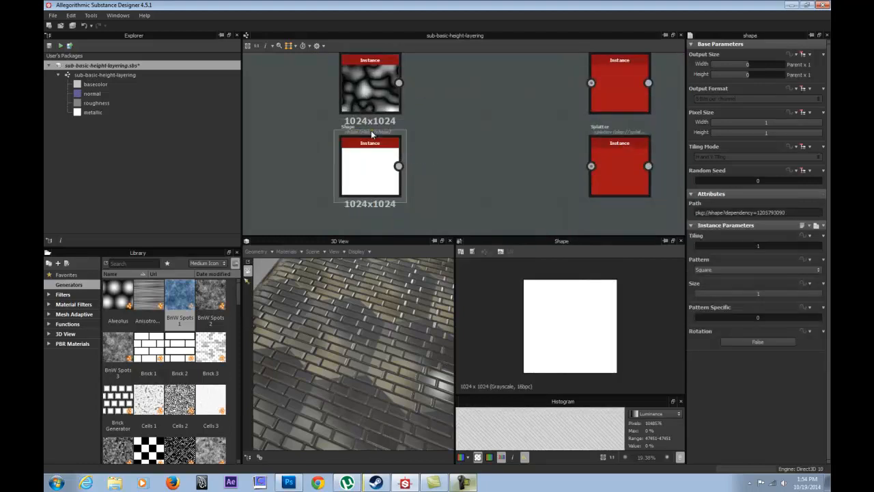
{"action": "middle_click_drag", "start_coordinate": [464, 132], "coordinate": [370, 146]}
{"action": "middle_click_drag", "start_coordinate": [400, 115], "coordinate": [387, 130]}
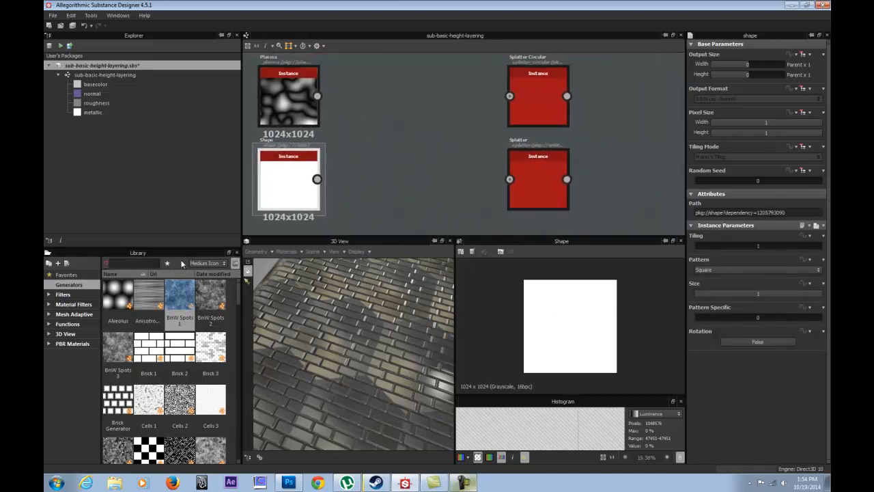
Search the library for "shape", and browse the Generators category for the Shape and Splatter generators.
{"action": "type", "text": "shape"}
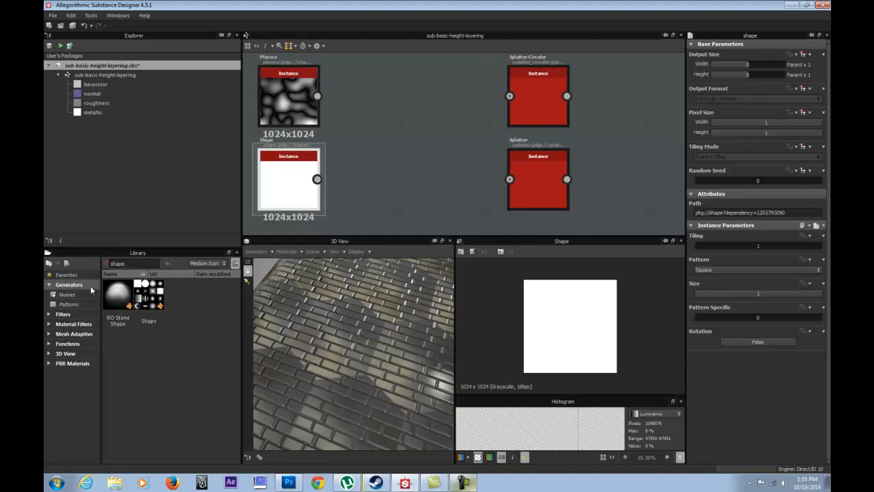
{"action": "left_click", "coordinate": [81, 286]}
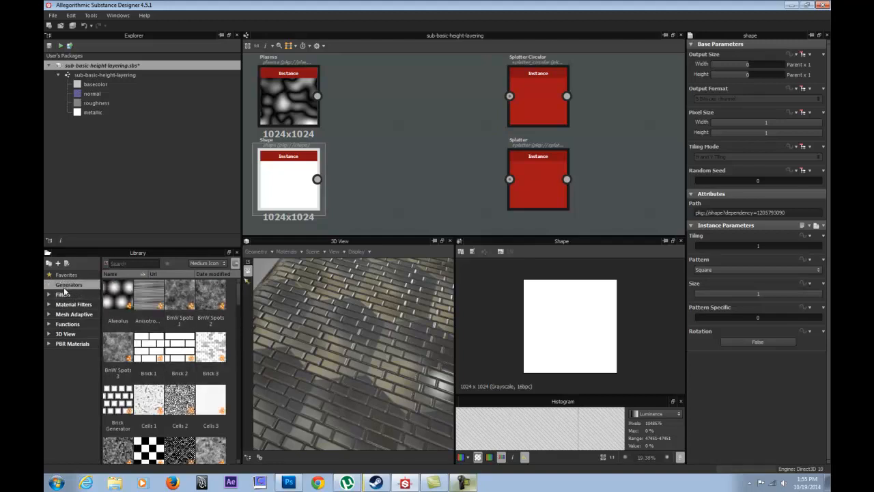
{"action": "scroll", "coordinate": [164, 313], "scroll_direction": "down", "scroll_amount": 5}
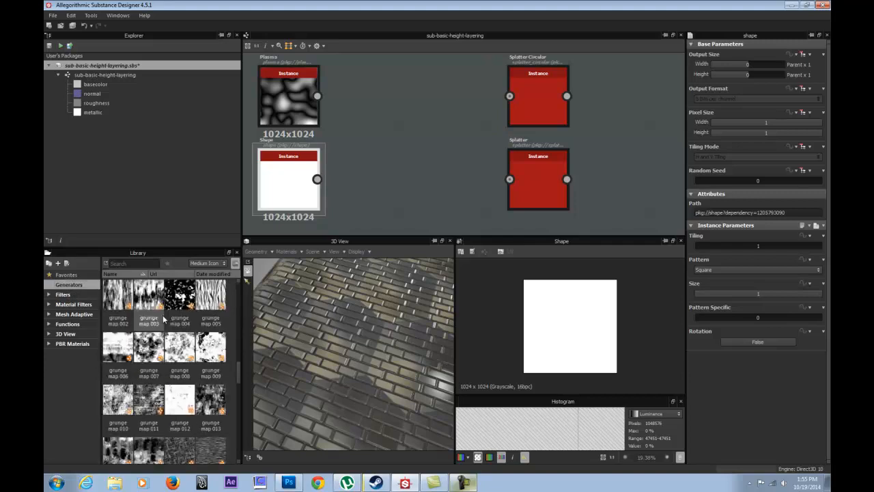
{"action": "scroll", "coordinate": [164, 312], "scroll_direction": "up", "scroll_amount": 3}
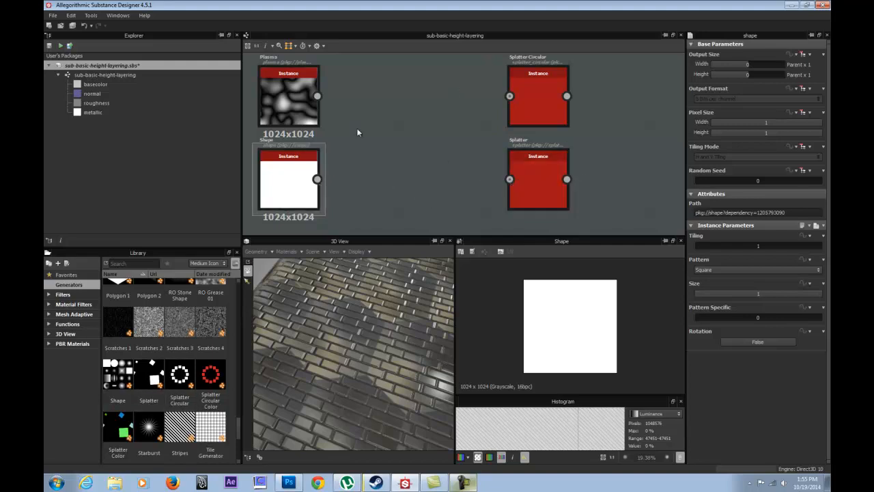
Preview the Splatter Circular and Splatter nodes, and connect the Shape node's output to the Splatter node's input.
{"action": "left_click", "coordinate": [537, 99]}
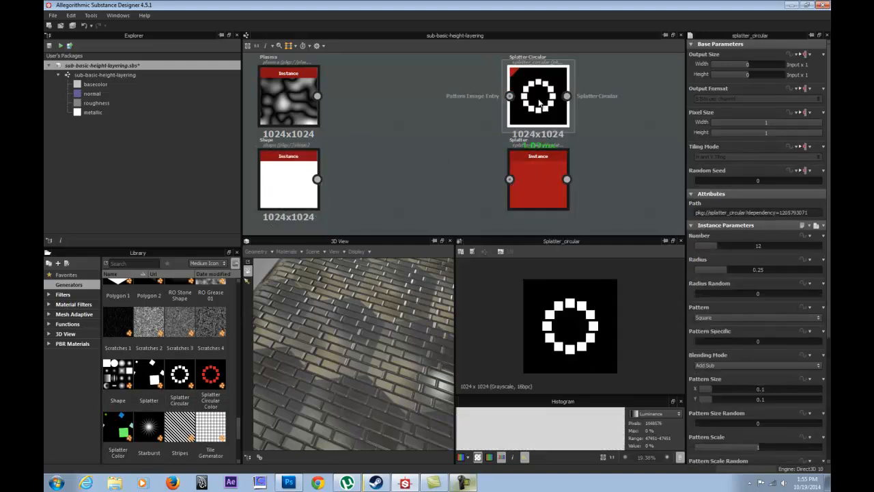
{"action": "left_click", "coordinate": [529, 176]}
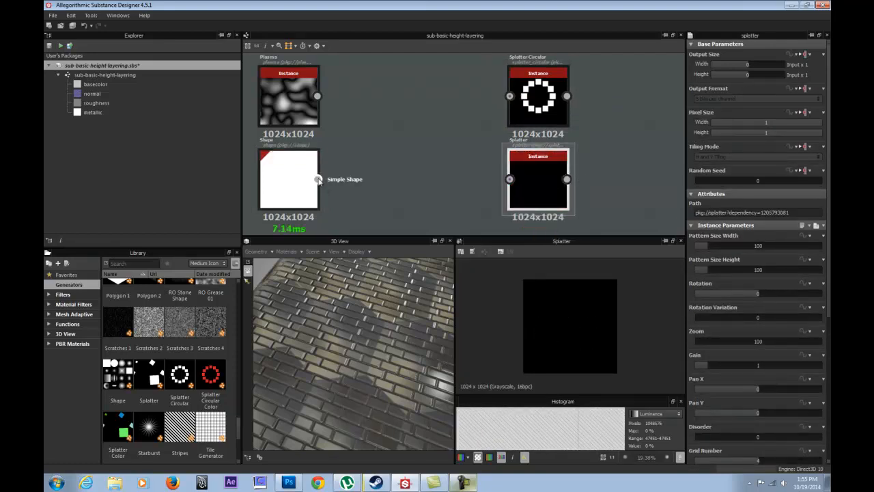
{"action": "left_click_drag", "start_coordinate": [509, 156], "coordinate": [526, 181]}
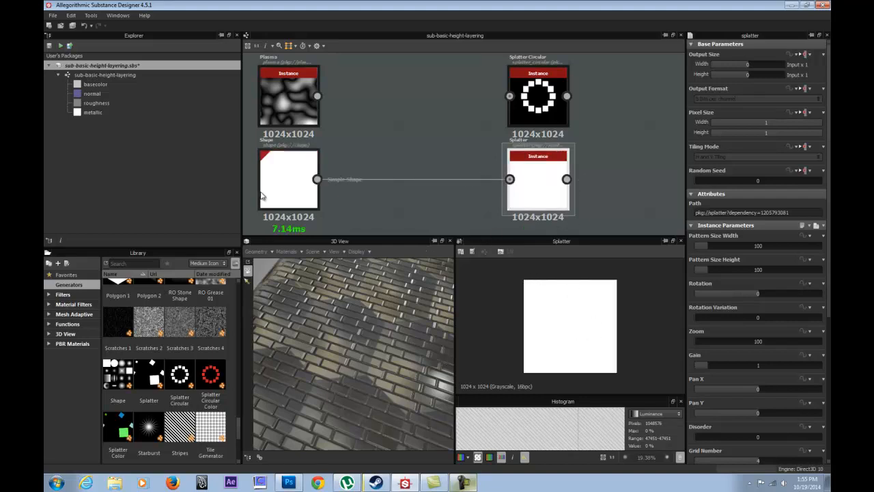
Set the Shape node's pattern to Disc and open the Splatter node's parameters.
{"action": "left_click", "coordinate": [293, 174]}
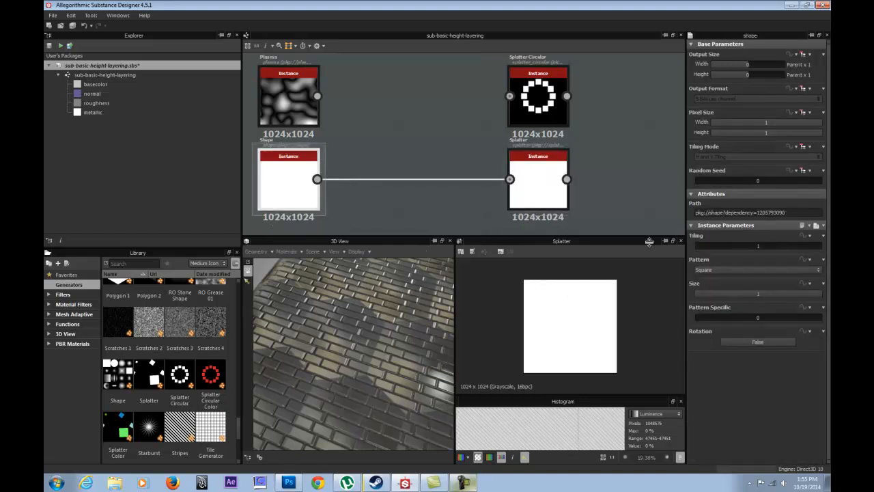
{"action": "left_click", "coordinate": [734, 269]}
{"action": "left_click", "coordinate": [730, 282]}
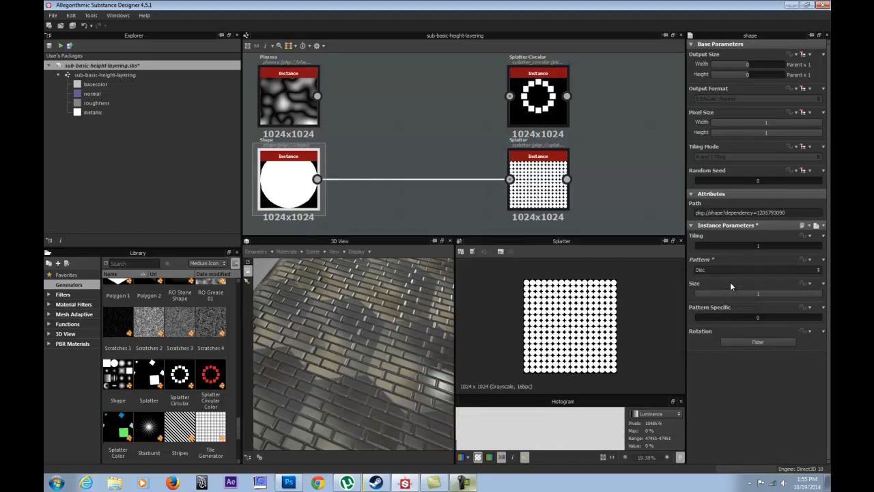
{"action": "scroll", "coordinate": [571, 335], "scroll_direction": "up", "scroll_amount": 1}
{"action": "left_click", "coordinate": [538, 183]}
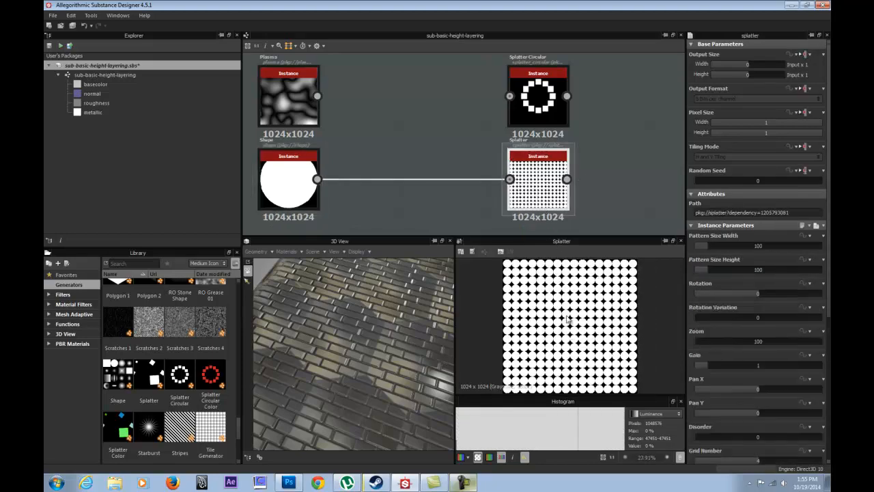
Set the Shape node's pattern to Bell and check the result in the Splatter preview.
{"action": "scroll", "coordinate": [535, 362], "scroll_direction": "up", "scroll_amount": 4}
{"action": "left_click", "coordinate": [287, 194]}
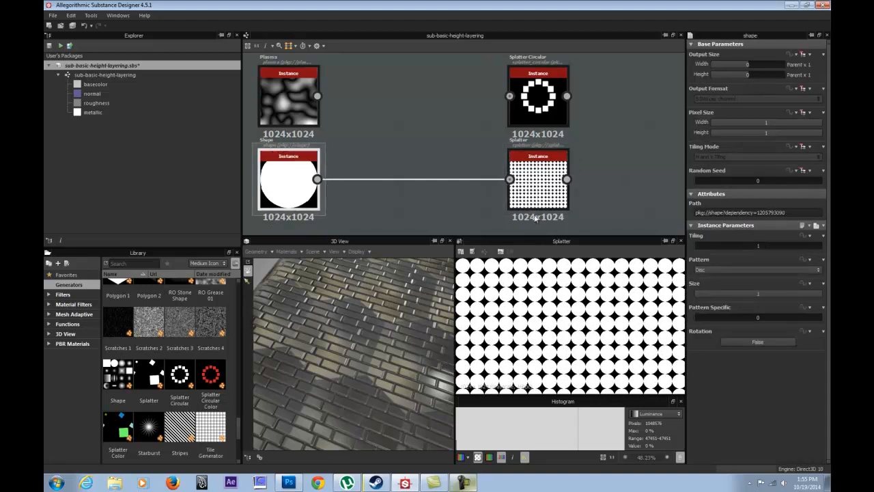
{"action": "left_click", "coordinate": [717, 271]}
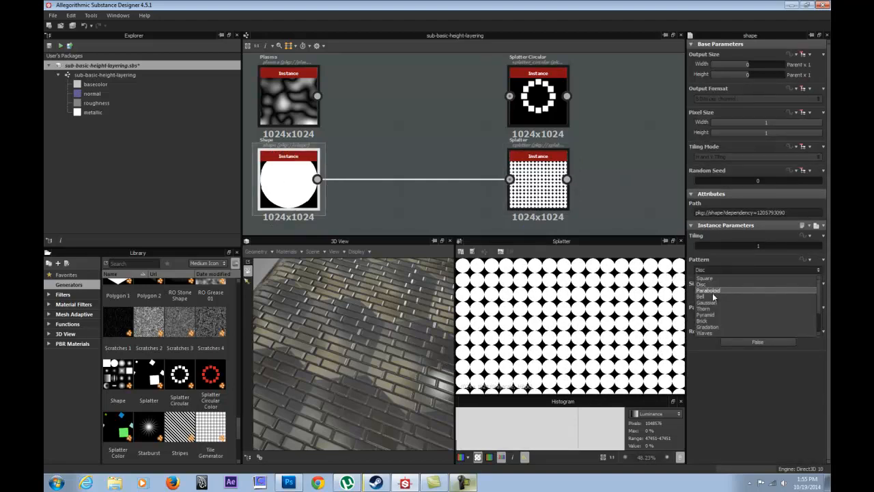
{"action": "left_click", "coordinate": [716, 297]}
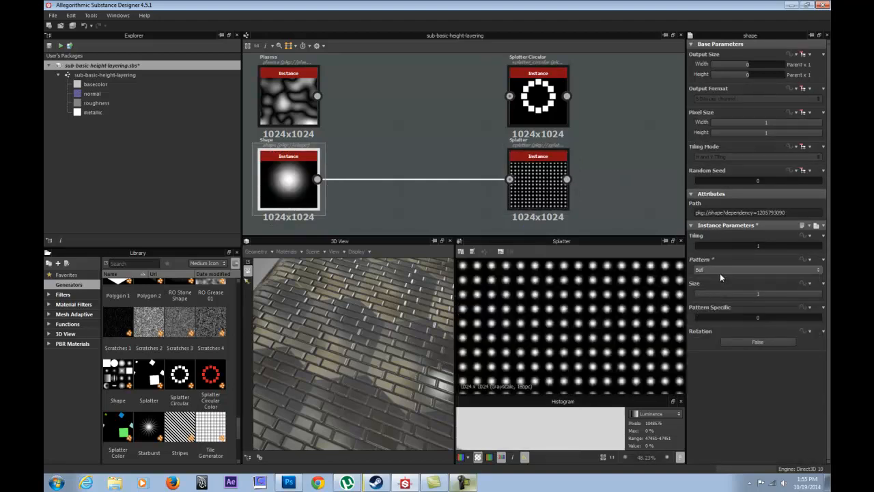
{"action": "scroll", "coordinate": [604, 307], "scroll_direction": "up", "scroll_amount": 3}
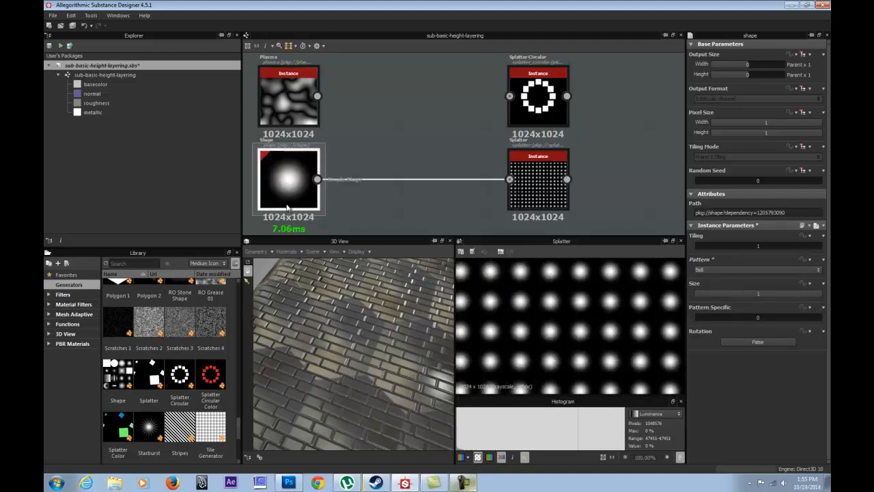
Try the Gaussian and Paraboloid patterns on the Shape node, and return the pattern to Bell.
{"action": "left_click", "coordinate": [719, 268]}
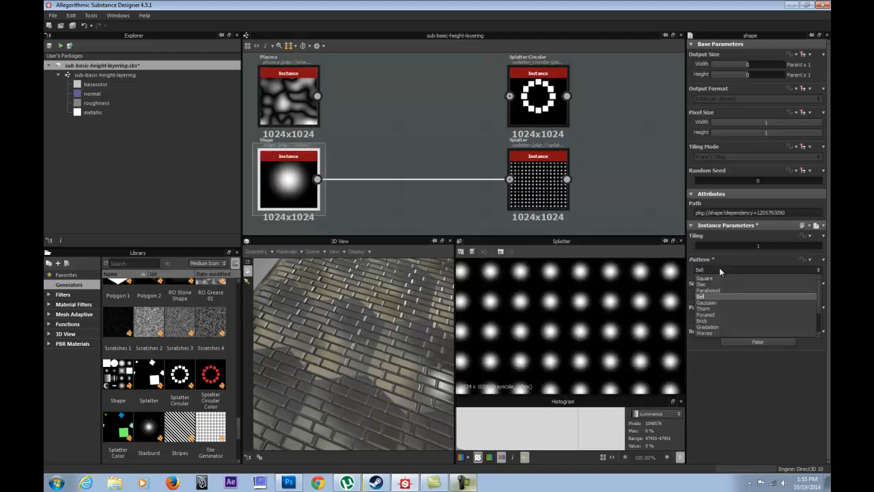
{"action": "left_click", "coordinate": [721, 302]}
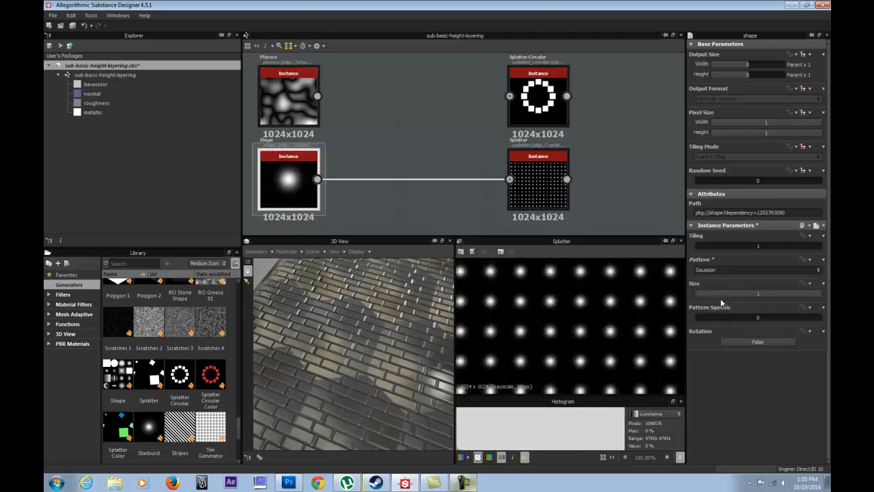
{"action": "left_click", "coordinate": [724, 269]}
{"action": "left_click", "coordinate": [724, 290]}
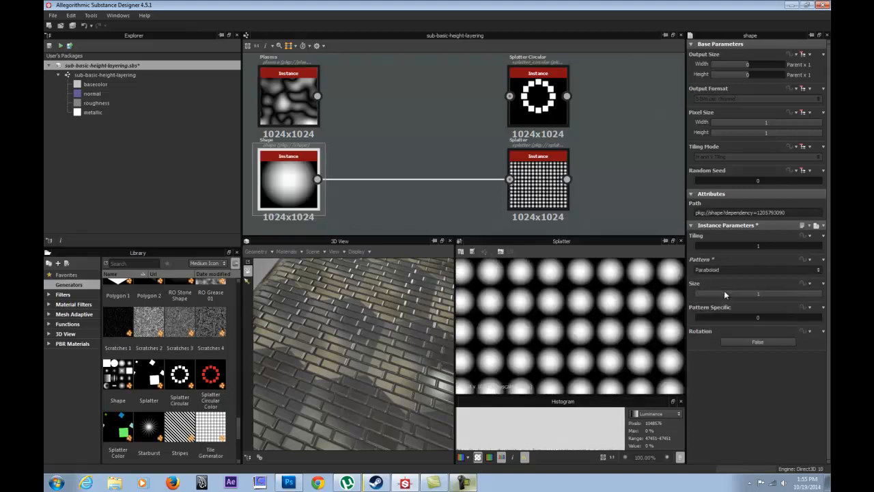
{"action": "left_click", "coordinate": [724, 270]}
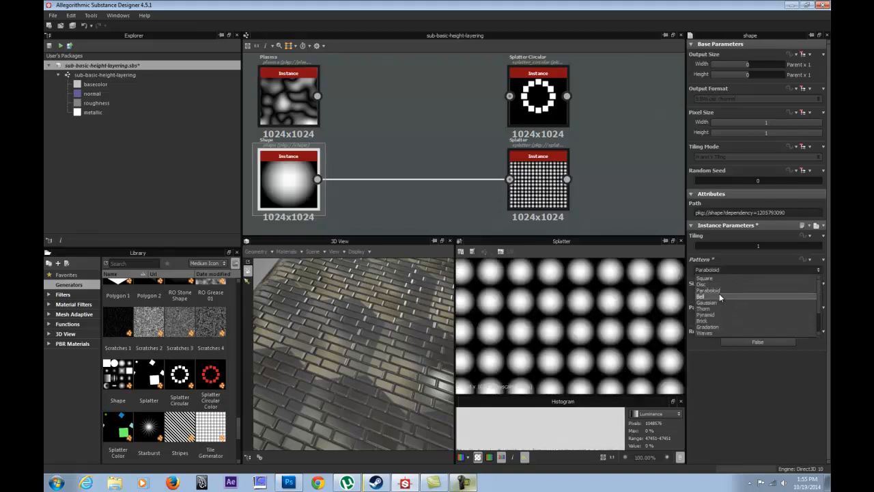
{"action": "left_click", "coordinate": [719, 293]}
Move the Splatter Circular and Splatter nodes close beside the Plasma and Shape nodes.
{"action": "left_click", "coordinate": [544, 166]}
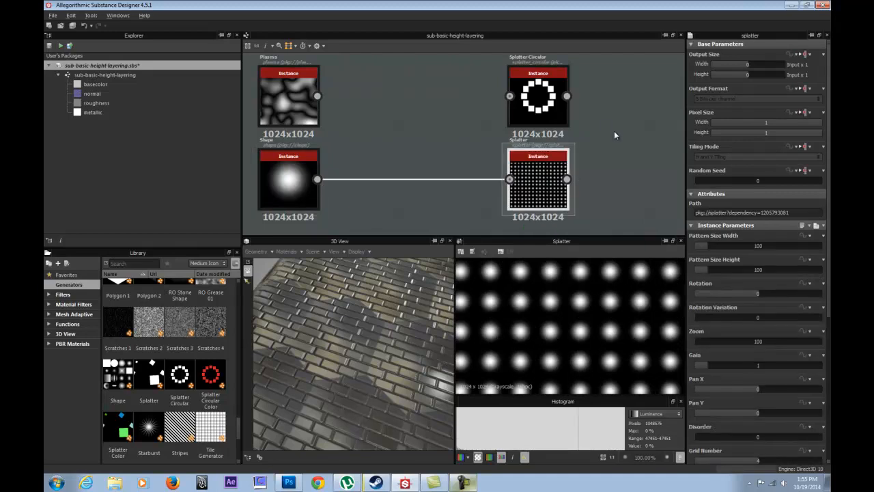
{"action": "middle_click_drag", "start_coordinate": [614, 130], "coordinate": [519, 129]}
{"action": "scroll", "coordinate": [519, 129], "scroll_direction": "down", "scroll_amount": 2}
{"action": "scroll", "coordinate": [571, 308], "scroll_direction": "down", "scroll_amount": 3}
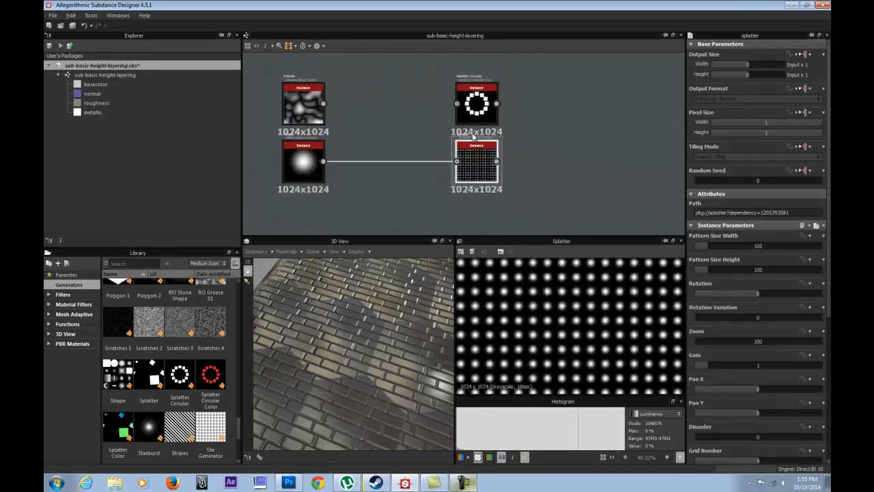
{"action": "scroll", "coordinate": [473, 137], "scroll_direction": "up", "scroll_amount": 2}
{"action": "left_click_drag", "start_coordinate": [470, 92], "coordinate": [309, 96]}
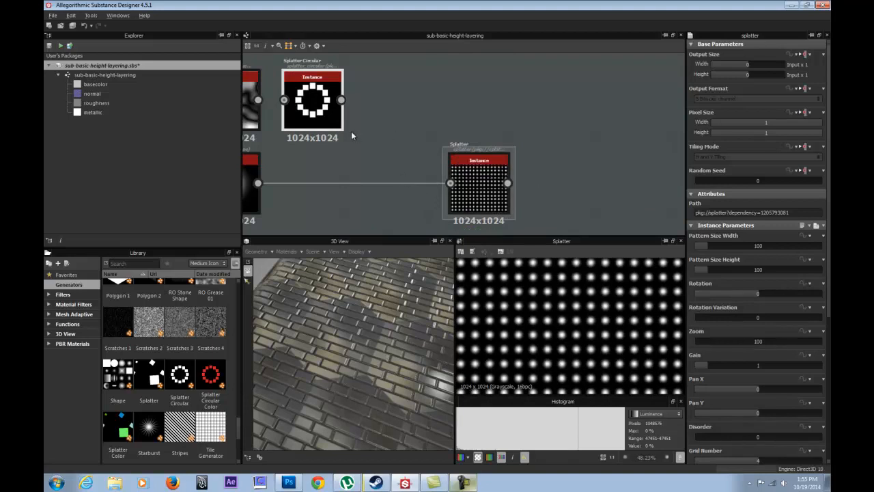
{"action": "middle_click_drag", "start_coordinate": [331, 118], "coordinate": [364, 126]}
{"action": "left_click_drag", "start_coordinate": [364, 126], "coordinate": [453, 126]}
{"action": "left_click_drag", "start_coordinate": [515, 191], "coordinate": [348, 186]}
{"action": "middle_click_drag", "start_coordinate": [333, 137], "coordinate": [411, 123]}
{"action": "left_click_drag", "start_coordinate": [519, 85], "coordinate": [430, 84]}
Preview the Shape node and the Splatter node in turn in the 2D view.
{"action": "double_click", "coordinate": [335, 173]}
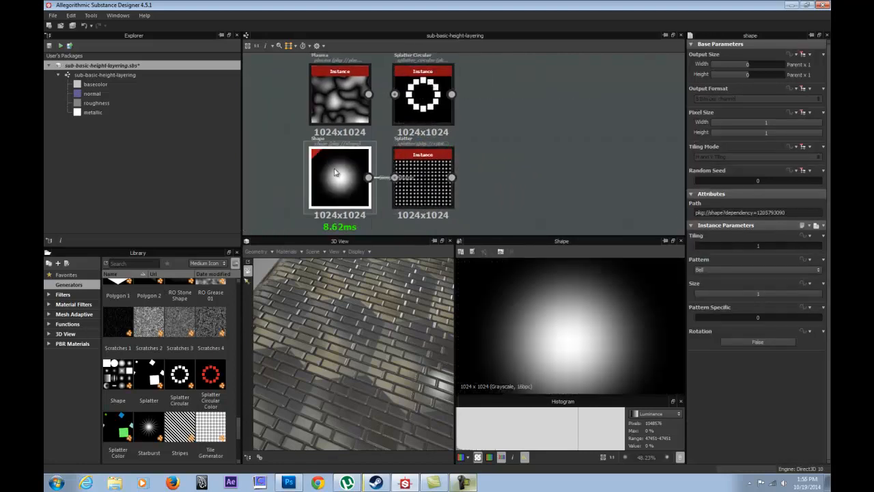
{"action": "double_click", "coordinate": [423, 181]}
{"action": "mouse_move", "coordinate": [564, 297]}
{"action": "middle_mouse_down"}
{"action": "mouse_move", "coordinate": [577, 336]}
{"action": "mouse_move", "coordinate": [558, 287]}
{"action": "middle_mouse_up"}
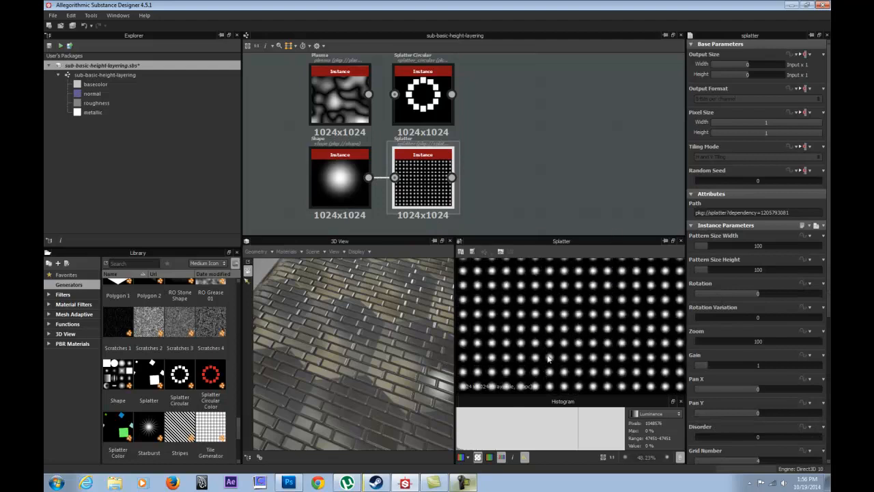
{"action": "scroll", "coordinate": [526, 328], "scroll_direction": "down", "scroll_amount": 2}
{"action": "scroll", "coordinate": [525, 328], "scroll_direction": "up", "scroll_amount": 1}
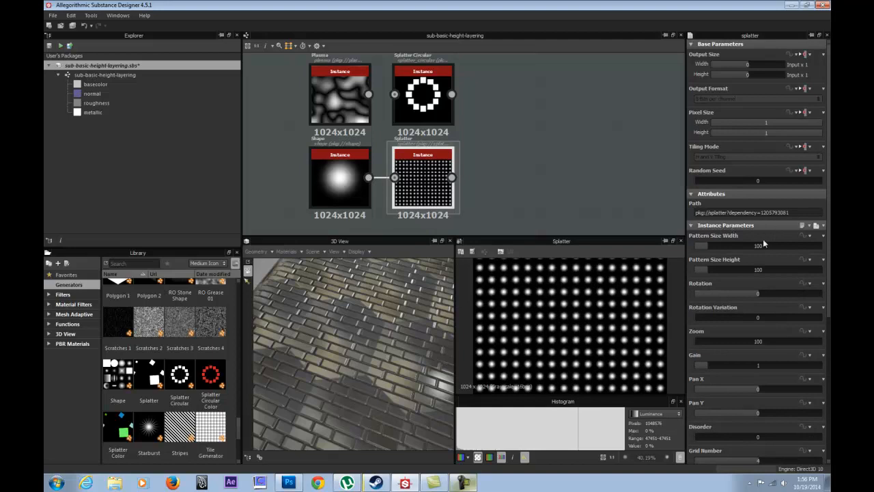
Set the Splatter node's Pattern Size Width to about 391, Pattern Size Height to about 461 and Rotation to about -65.
{"action": "left_click_drag", "start_coordinate": [708, 246], "coordinate": [731, 267]}
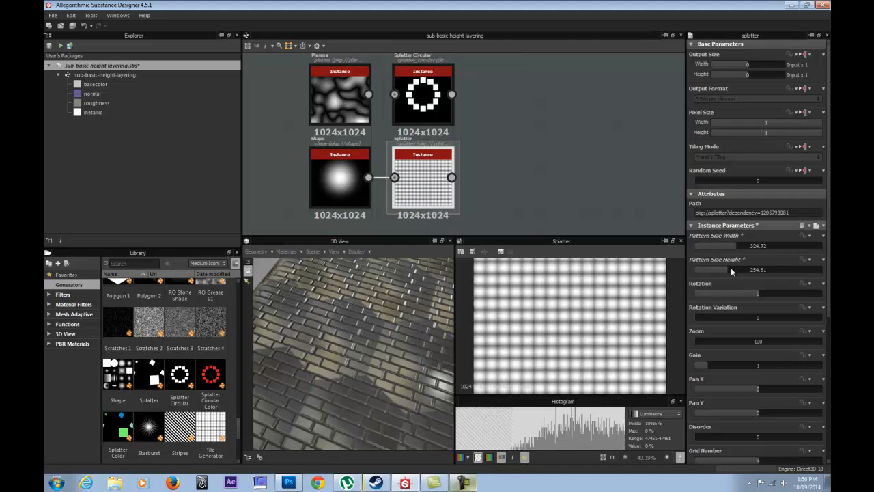
{"action": "left_click_drag", "start_coordinate": [754, 297], "coordinate": [750, 252]}
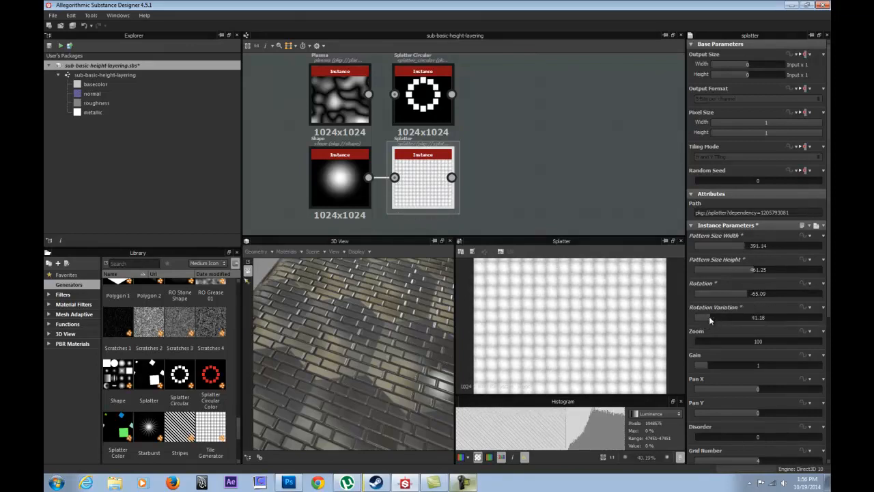
Set the Splatter node's Rotation Variation to about 12, try a Zoom of about 4338 and undo the Zoom change.
{"action": "left_click_drag", "start_coordinate": [709, 340], "coordinate": [750, 345]}
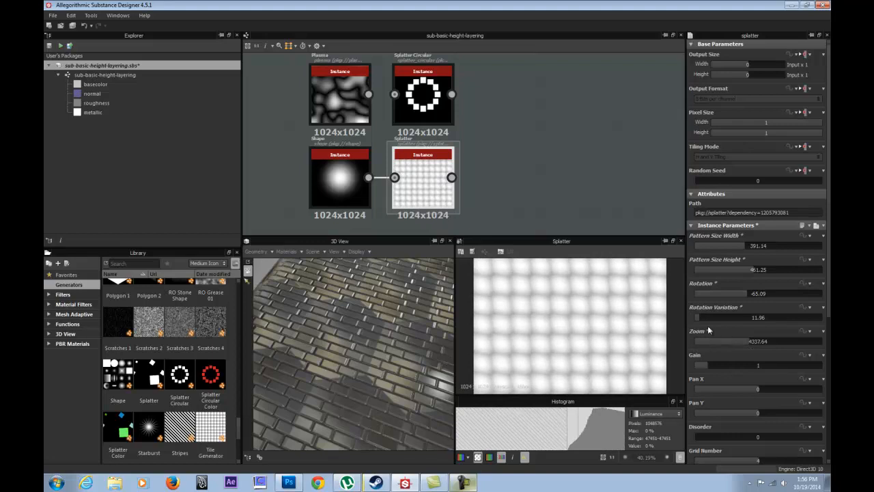
{"action": "key", "text": "space"}
{"action": "scroll", "coordinate": [640, 323], "scroll_direction": "down", "scroll_amount": 1}
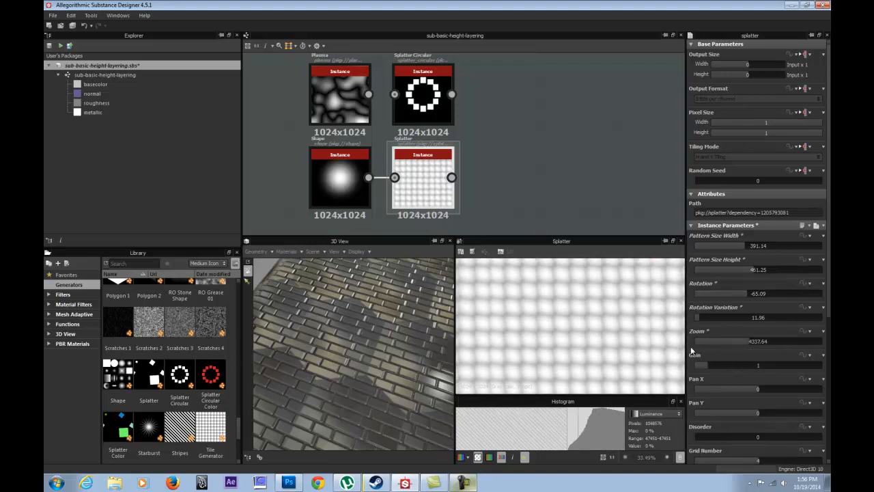
{"action": "scroll", "coordinate": [656, 307], "scroll_direction": "up", "scroll_amount": 1}
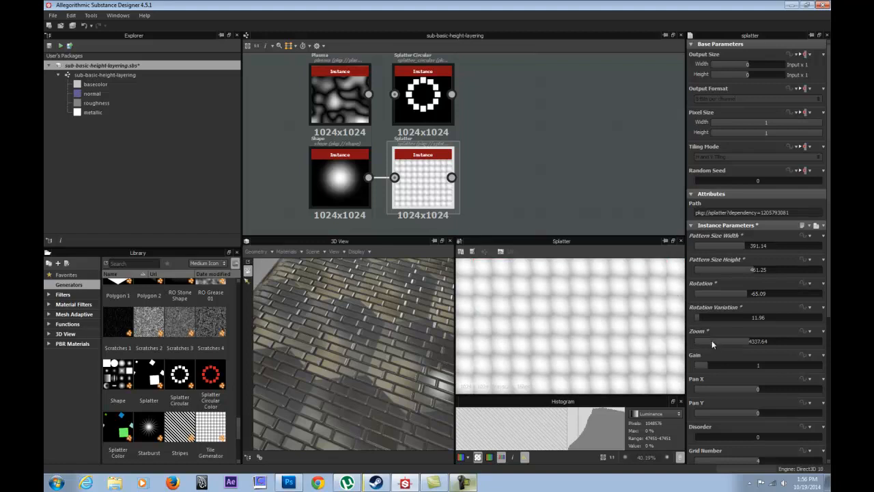
{"action": "mouse_move", "coordinate": [730, 341]}
{"action": "left_mouse_down"}
{"action": "mouse_move", "coordinate": [705, 337]}
{"action": "mouse_move", "coordinate": [767, 342]}
{"action": "mouse_move", "coordinate": [743, 341]}
{"action": "left_mouse_up"}
{"action": "key", "text": "ctrl+z"}
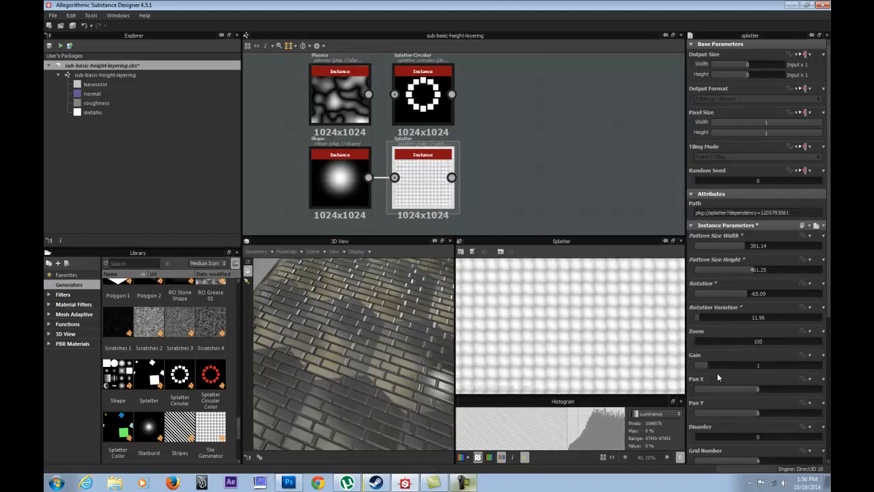
Try a Gain of 0.5 on the Splatter node, and set the Gain back to 1.
{"action": "mouse_move", "coordinate": [714, 365]}
{"action": "left_mouse_down"}
{"action": "mouse_move", "coordinate": [739, 365]}
{"action": "mouse_move", "coordinate": [698, 364]}
{"action": "mouse_move", "coordinate": [707, 368]}
{"action": "left_mouse_up"}
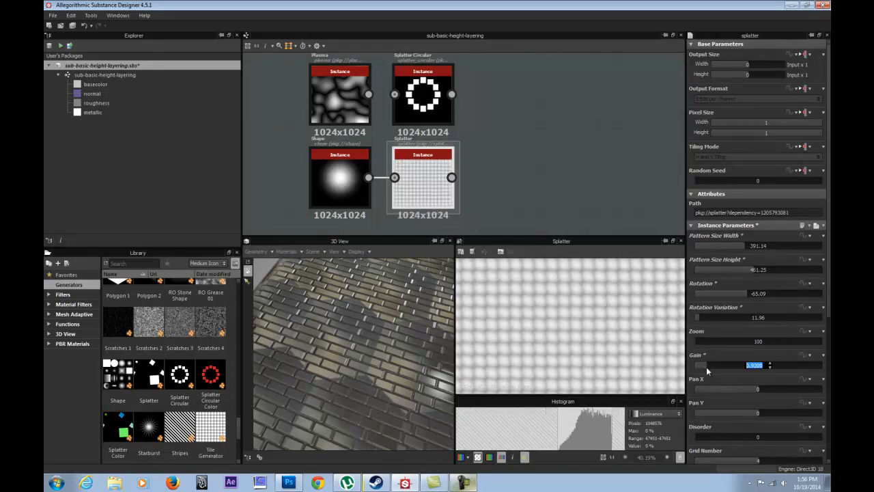
{"action": "type", "text": "0.5"}
{"action": "key", "text": "Return"}
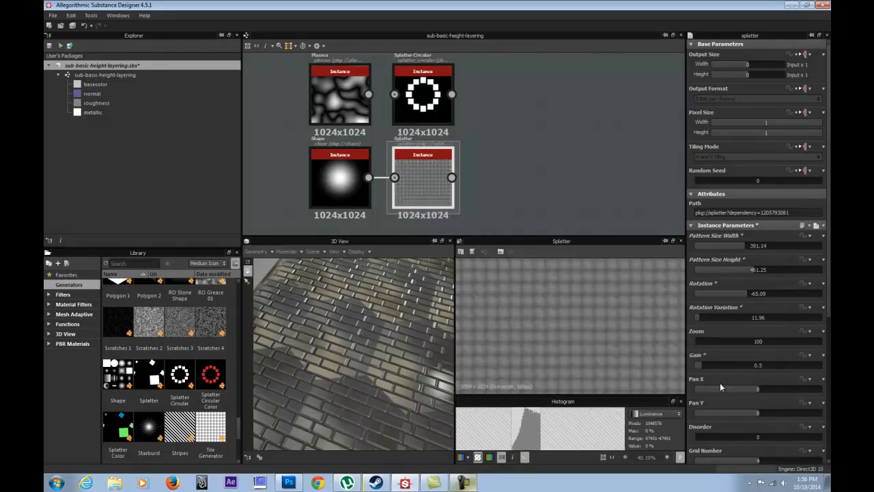
{"action": "left_click", "coordinate": [747, 366]}
{"action": "type", "text": "1"}
{"action": "key", "text": "Return"}
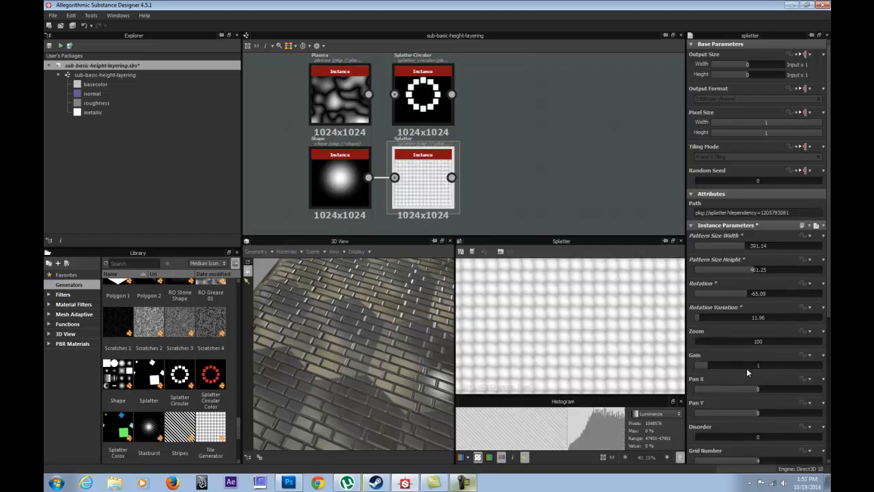
Set the Splatter node's Pattern Size Height to about 151 and Pattern Size Width to about 339.
{"action": "left_click_drag", "start_coordinate": [749, 271], "coordinate": [734, 246]}
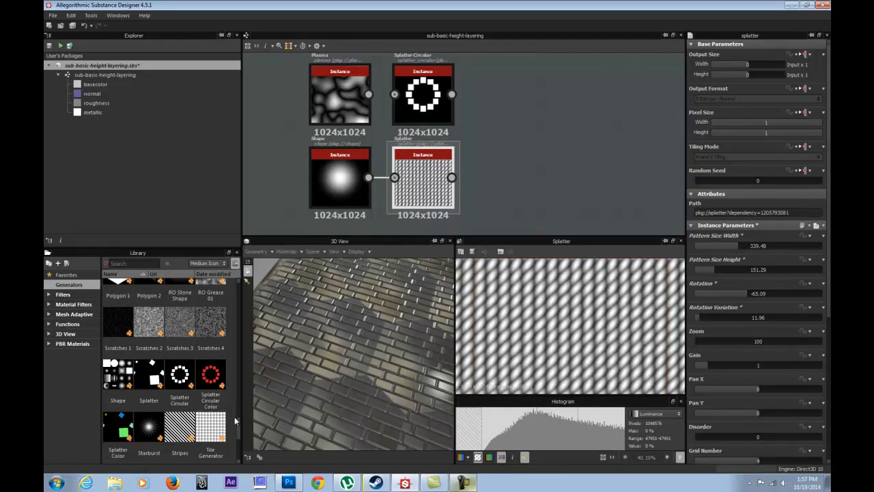
{"action": "scroll", "coordinate": [557, 360], "scroll_direction": "up", "scroll_amount": 1}
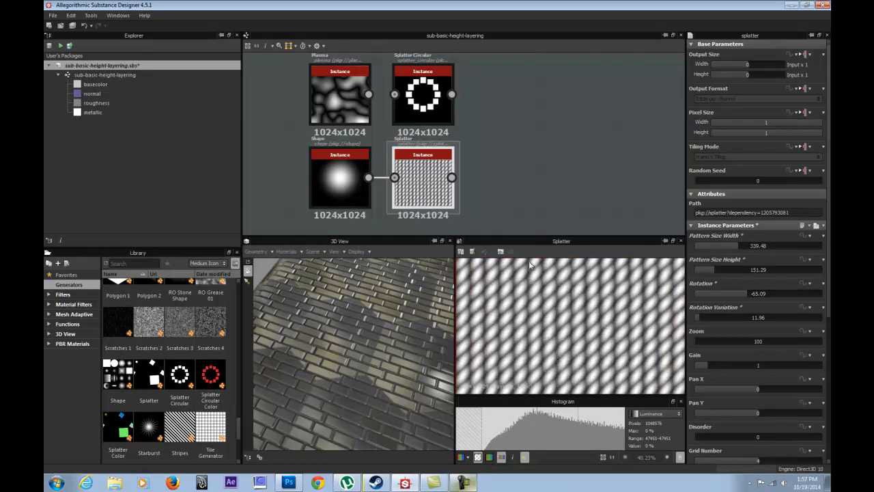
{"action": "scroll", "coordinate": [487, 147], "scroll_direction": "down", "scroll_amount": 2}
{"action": "scroll", "coordinate": [492, 125], "scroll_direction": "up", "scroll_amount": 2}
Duplicate the blend network's Normal node and its output node, and undo the duplication.
{"action": "middle_click_drag", "start_coordinate": [488, 104], "coordinate": [469, 201]}
{"action": "scroll", "coordinate": [521, 101], "scroll_direction": "down", "scroll_amount": 2}
{"action": "left_click", "coordinate": [522, 80]}
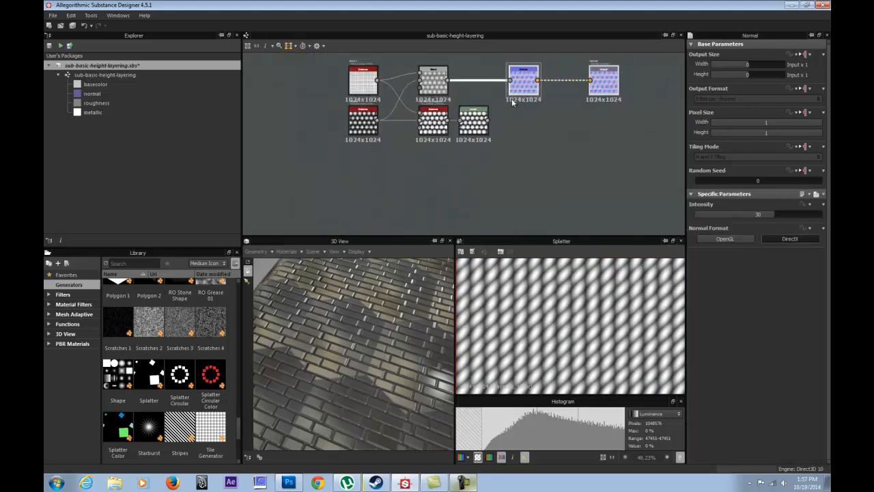
{"action": "key", "text": "ctrl+d"}
{"action": "middle_click_drag", "start_coordinate": [416, 190], "coordinate": [406, 181]}
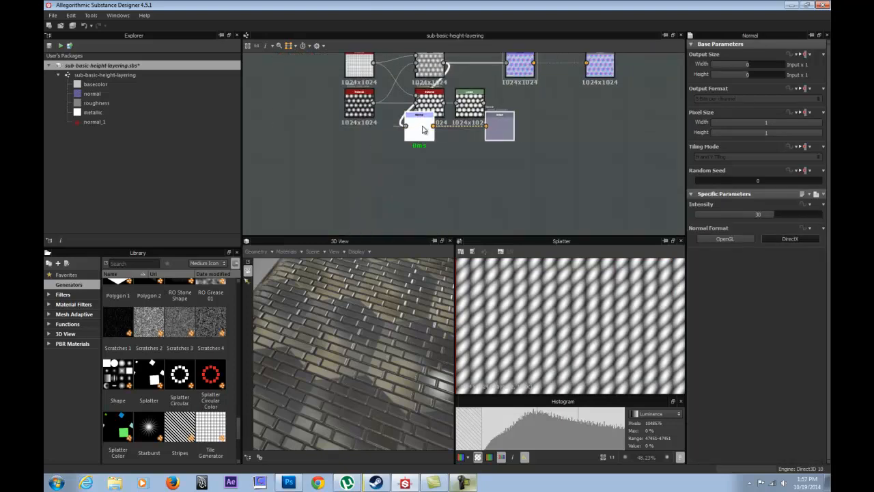
{"action": "key", "text": "ctrl+z"}
Move the Normal node and its output down beside the Splatter node, and connect the Splatter output to the Normal input.
{"action": "left_click_drag", "start_coordinate": [593, 84], "coordinate": [520, 207]}
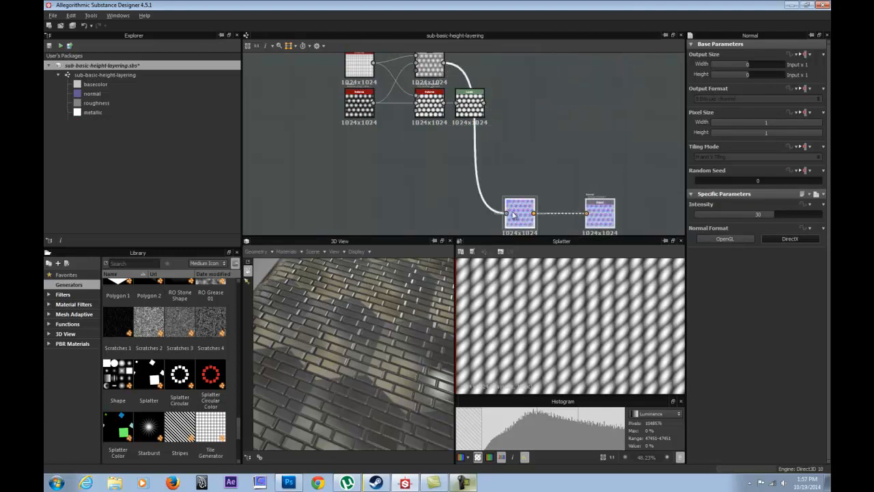
{"action": "middle_click_drag", "start_coordinate": [520, 207], "coordinate": [559, 80]}
{"action": "left_click_drag", "start_coordinate": [559, 79], "coordinate": [503, 146]}
{"action": "scroll", "coordinate": [520, 149], "scroll_direction": "up", "scroll_amount": 2}
Inspect the splatter relief on the cube in the 3D view and review the Splatter node's parameters.
{"action": "left_click_drag", "start_coordinate": [378, 336], "coordinate": [337, 352]}
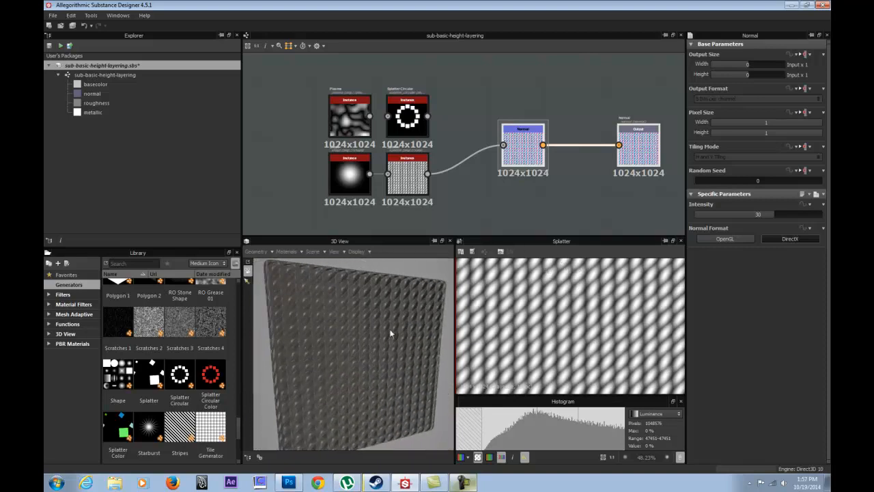
{"action": "left_click_drag", "start_coordinate": [392, 334], "coordinate": [328, 335]}
{"action": "left_click", "coordinate": [403, 179]}
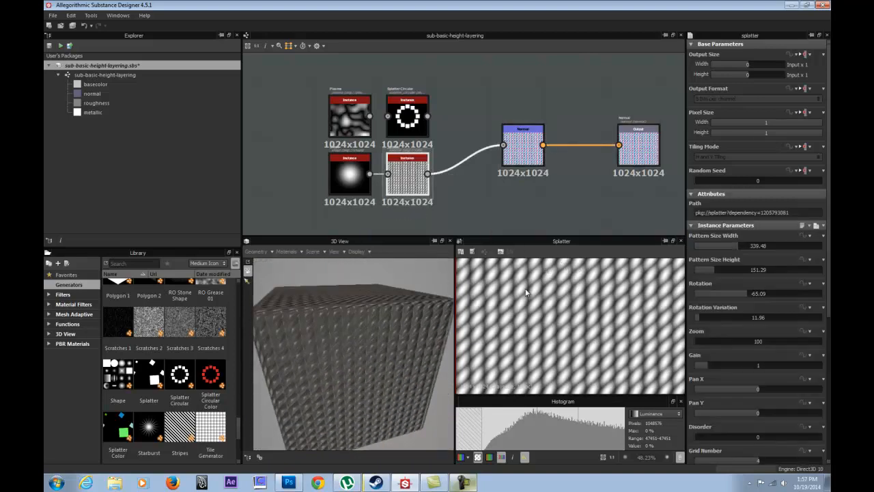
{"action": "scroll", "coordinate": [722, 364], "scroll_direction": "down", "scroll_amount": 1}
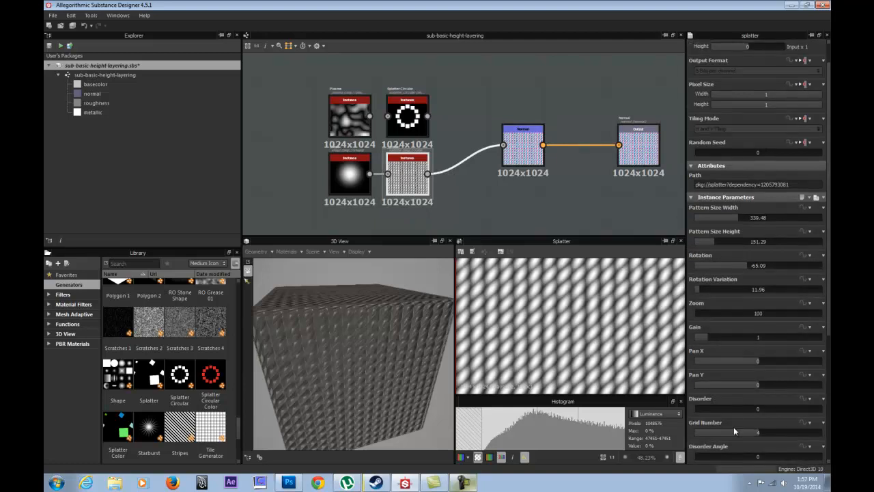
Try an Intensity of 2 on the Normal node, set it to 10 and inspect the surface in the 3D view.
{"action": "left_click", "coordinate": [520, 144]}
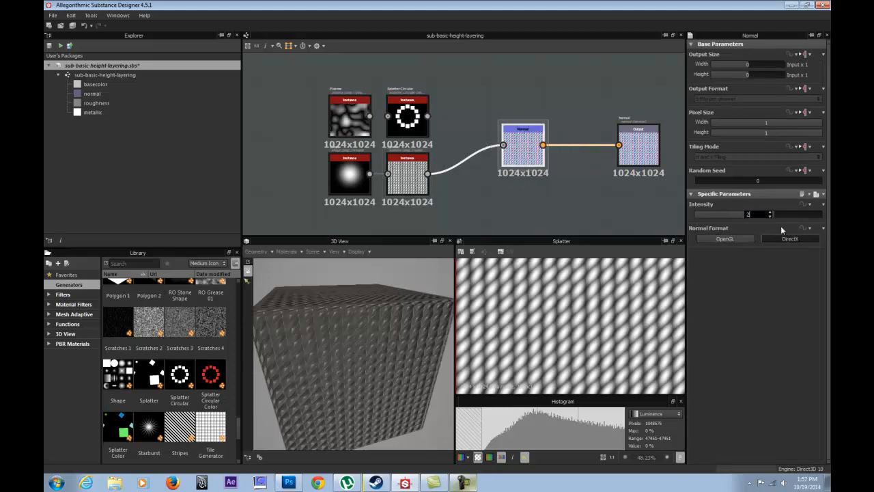
{"action": "key", "text": "Return"}
{"action": "left_click_drag", "start_coordinate": [396, 347], "coordinate": [368, 408]}
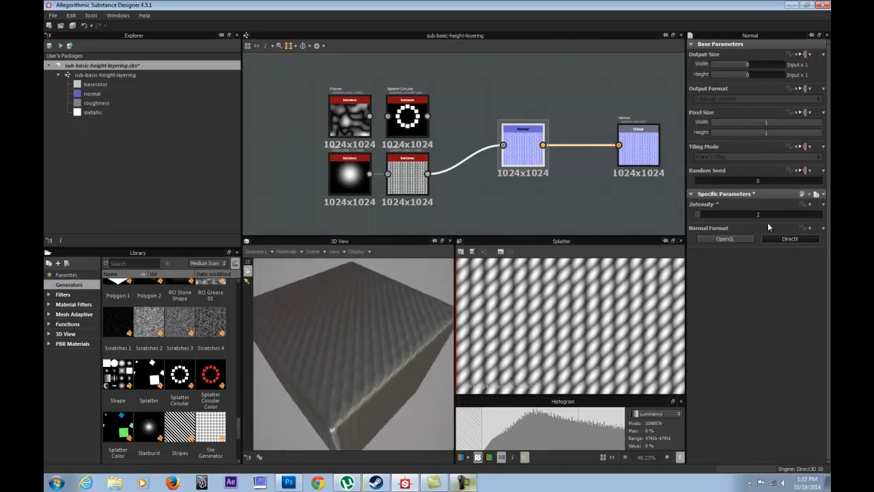
{"action": "key", "text": "Return"}
{"action": "left_click_drag", "start_coordinate": [355, 349], "coordinate": [334, 289]}
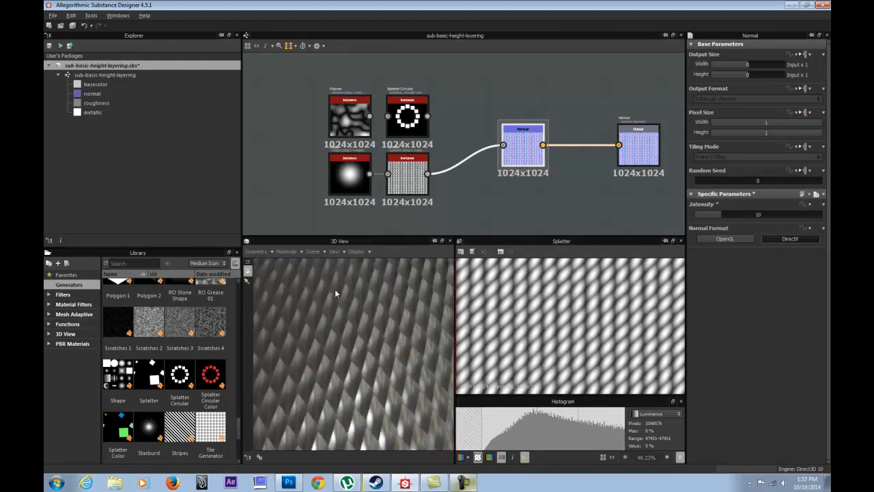
Try the OpenGL normal format on the Normal node, inspect the surface in the 3D view, and restore DirectX.
{"action": "left_click", "coordinate": [282, 252]}
{"action": "mouse_move", "coordinate": [311, 264]}
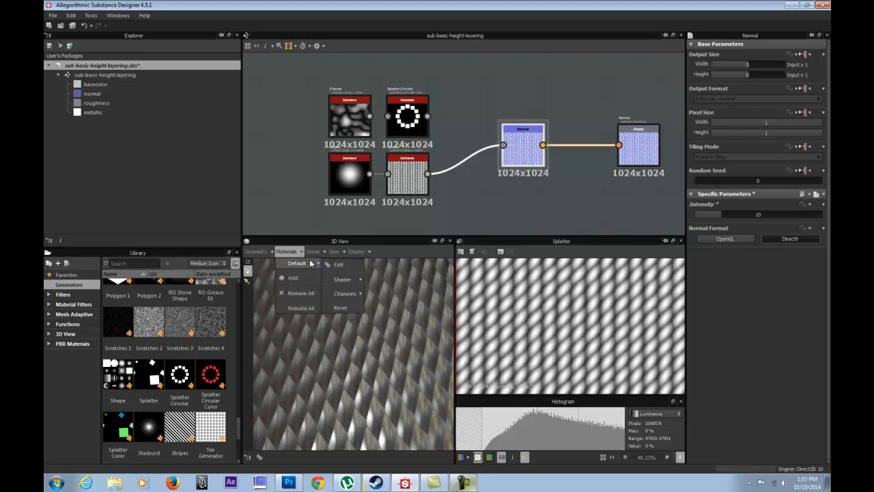
{"action": "left_click", "coordinate": [487, 197]}
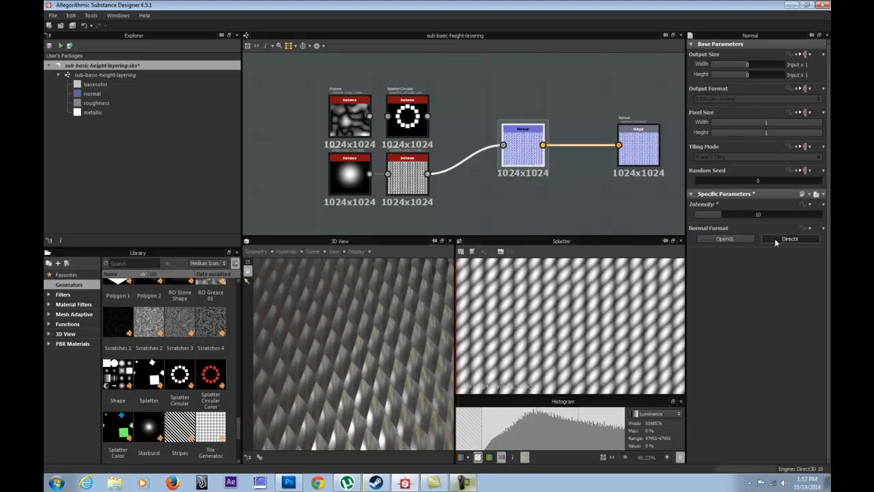
{"action": "left_click", "coordinate": [725, 240]}
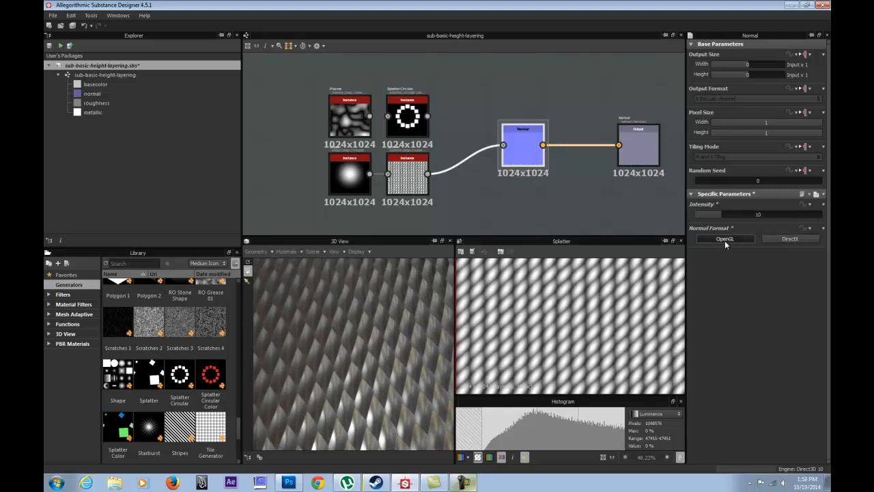
{"action": "left_click_drag", "start_coordinate": [348, 337], "coordinate": [355, 315]}
{"action": "left_click", "coordinate": [789, 239]}
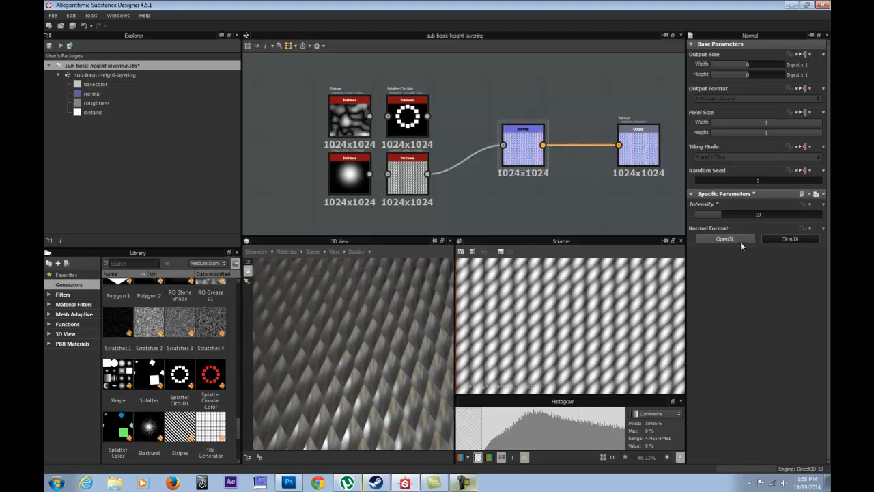
Move the Normal node and its output down in line with the Splatter node, and place the Normal node close to its output.
{"action": "left_click_drag", "start_coordinate": [533, 88], "coordinate": [642, 153]}
{"action": "left_click_drag", "start_coordinate": [642, 154], "coordinate": [644, 185]}
{"action": "left_click", "coordinate": [566, 144]}
{"action": "left_click", "coordinate": [523, 172]}
{"action": "left_click_drag", "start_coordinate": [523, 172], "coordinate": [581, 172]}
{"action": "left_click", "coordinate": [490, 132]}
Set the Splatter node's Disorder to 78.23 and inspect the irregular pattern in the 3D view.
{"action": "left_click", "coordinate": [419, 171]}
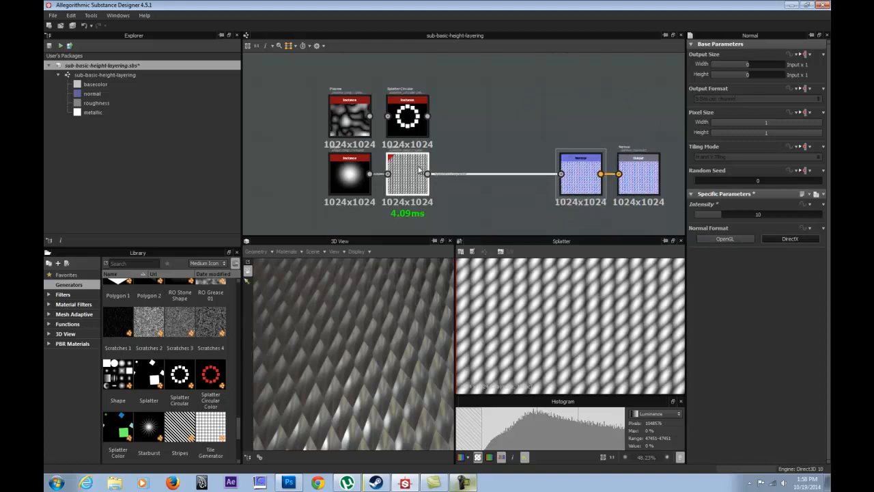
{"action": "left_click_drag", "start_coordinate": [404, 381], "coordinate": [383, 321]}
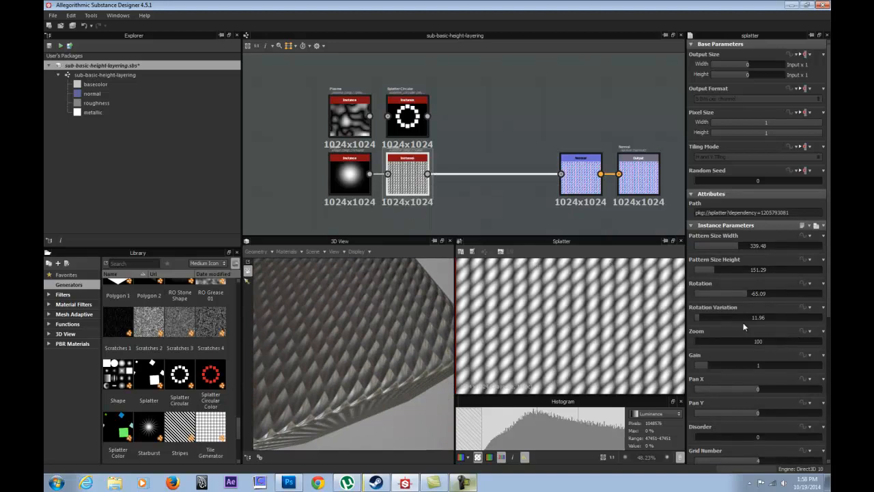
{"action": "scroll", "coordinate": [743, 322], "scroll_direction": "down", "scroll_amount": 3}
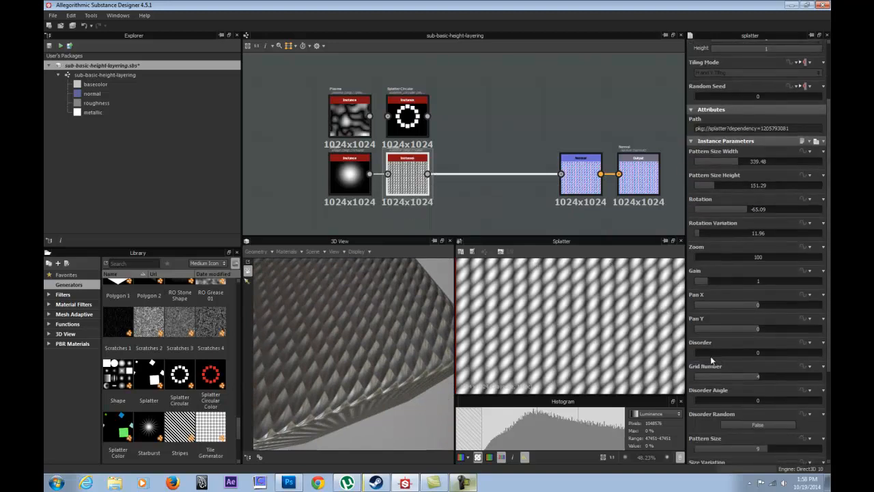
{"action": "left_click_drag", "start_coordinate": [701, 351], "coordinate": [794, 343]}
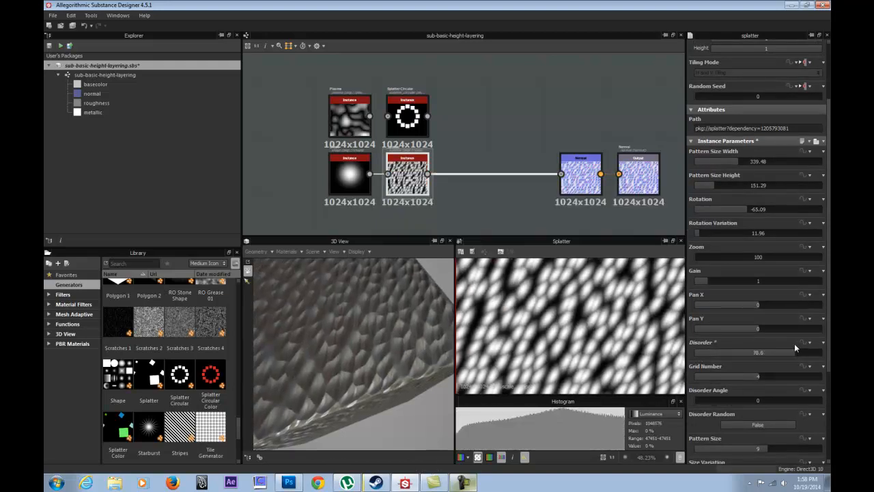
{"action": "left_click_drag", "start_coordinate": [408, 296], "coordinate": [404, 213]}
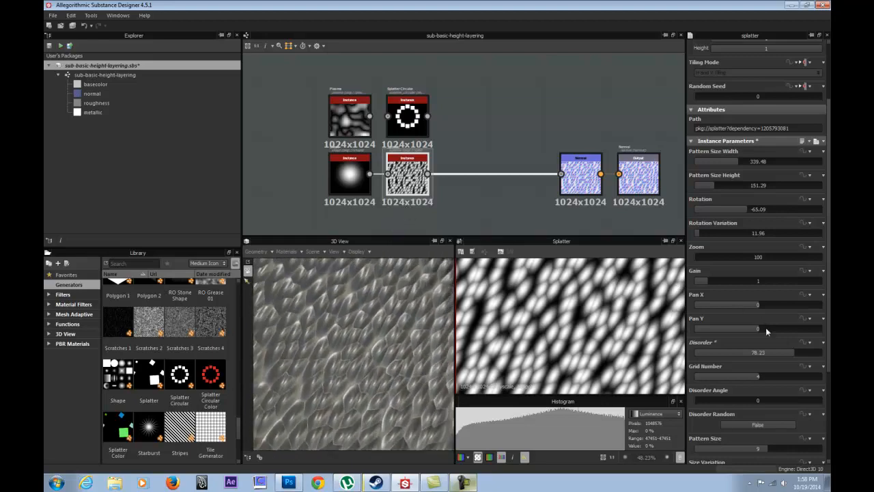
Set the Splatter node's Grid Number to 3 and Disorder Angle to 188.63, and check the relief in the 3D view.
{"action": "mouse_move", "coordinate": [739, 378]}
{"action": "left_mouse_down"}
{"action": "mouse_move", "coordinate": [775, 374]}
{"action": "mouse_move", "coordinate": [729, 374]}
{"action": "mouse_move", "coordinate": [741, 372]}
{"action": "mouse_move", "coordinate": [733, 367]}
{"action": "left_mouse_up"}
{"action": "scroll", "coordinate": [581, 324], "scroll_direction": "down", "scroll_amount": 2}
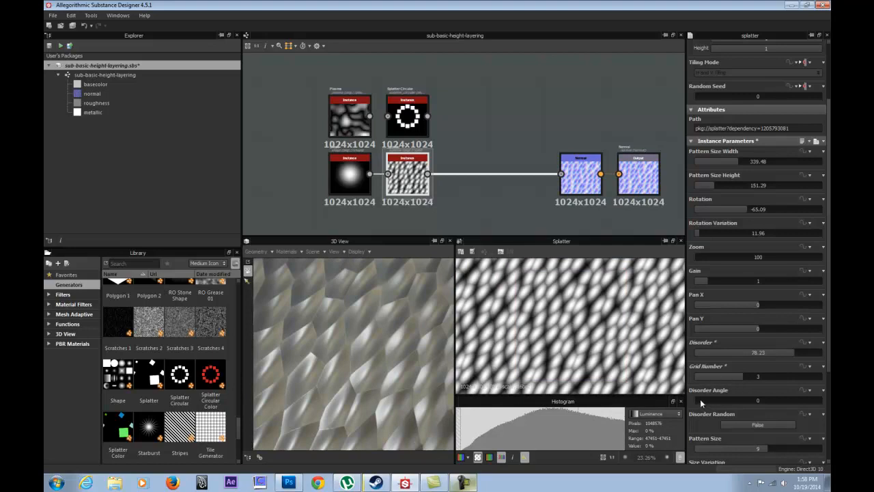
{"action": "left_click_drag", "start_coordinate": [700, 399], "coordinate": [761, 406]}
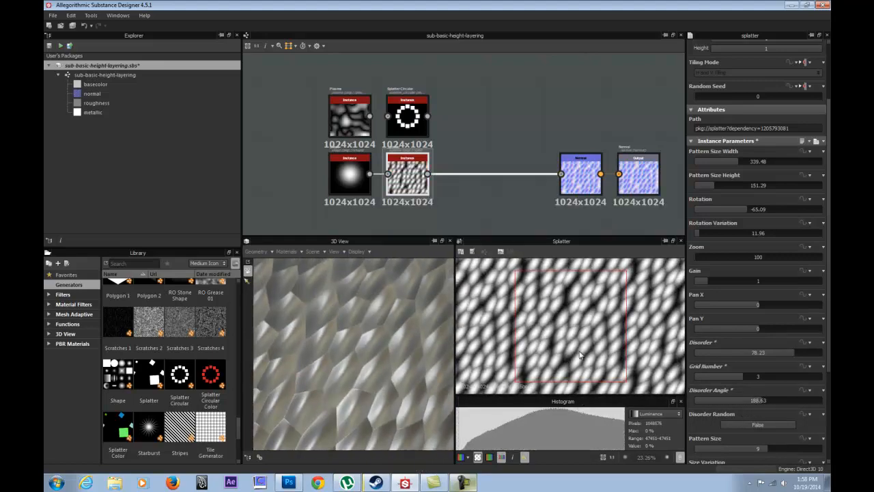
{"action": "left_click_drag", "start_coordinate": [349, 359], "coordinate": [363, 332]}
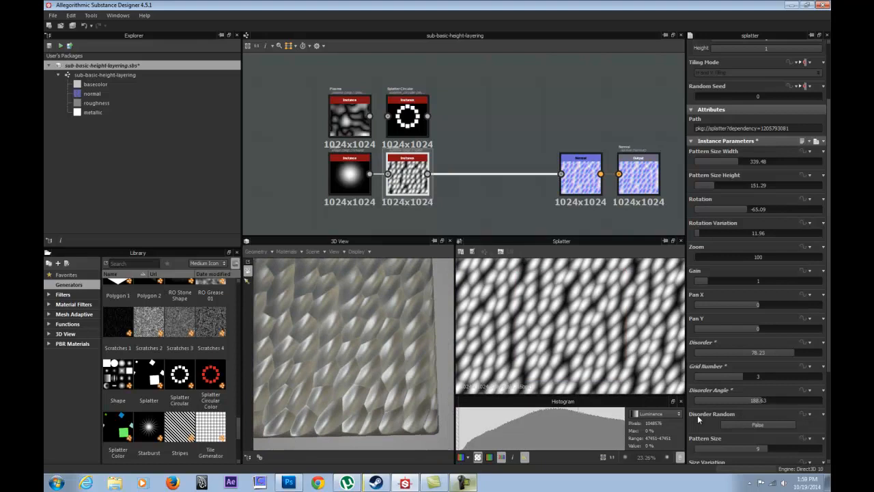
Set the Splatter node's Disorder Random to True, Disorder Angle to 148.78, Pattern Size to 8 and Size Variation to 73.43.
{"action": "scroll", "coordinate": [704, 412], "scroll_direction": "down", "scroll_amount": 2}
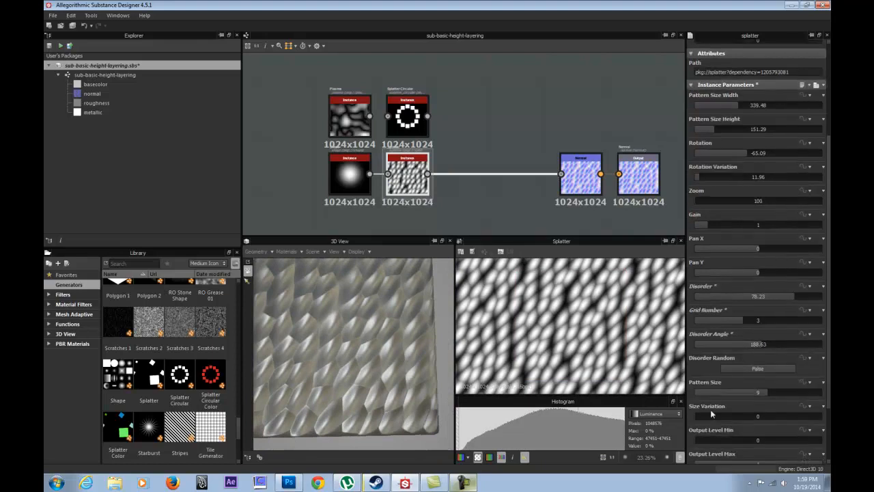
{"action": "left_click", "coordinate": [754, 369]}
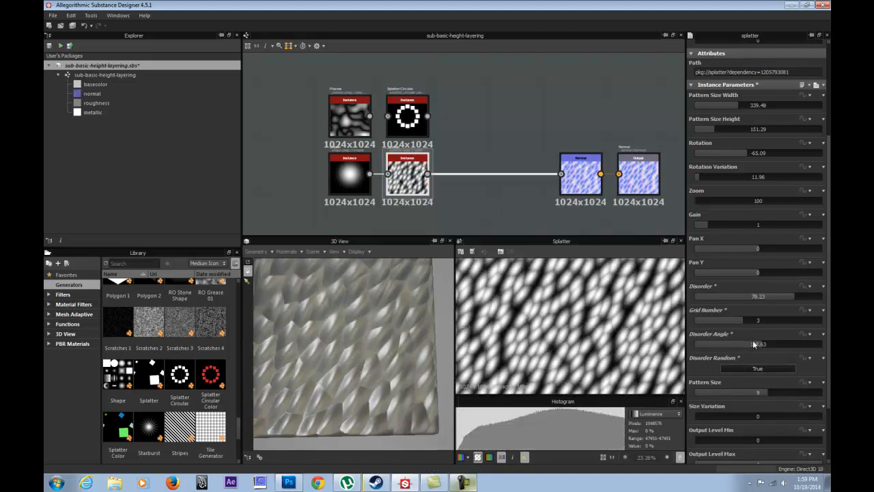
{"action": "left_click_drag", "start_coordinate": [763, 345], "coordinate": [744, 345]}
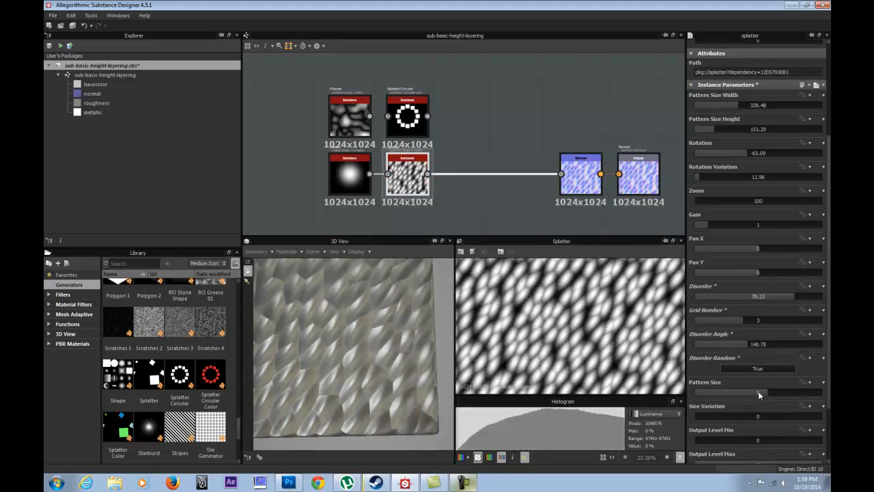
{"action": "left_click_drag", "start_coordinate": [714, 394], "coordinate": [773, 420]}
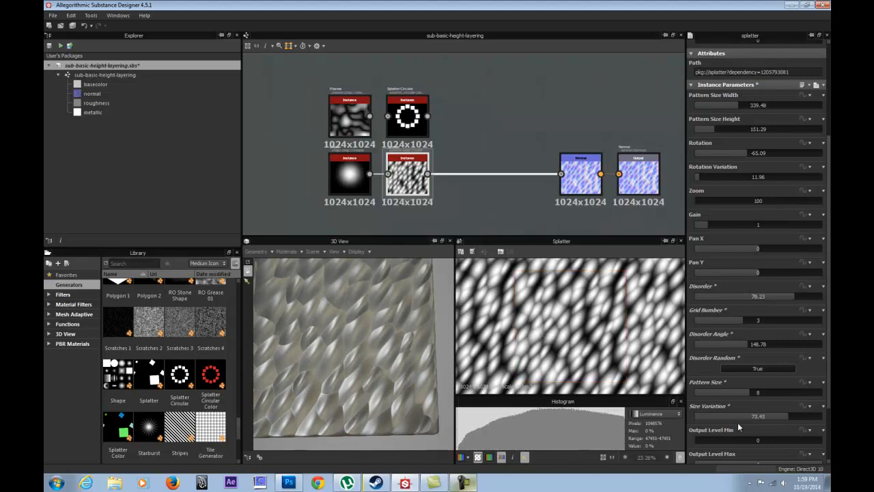
Compare the outputs of the Shape, Splatter and Normal nodes in the 2D view.
{"action": "left_click", "coordinate": [344, 164]}
{"action": "left_click", "coordinate": [409, 179]}
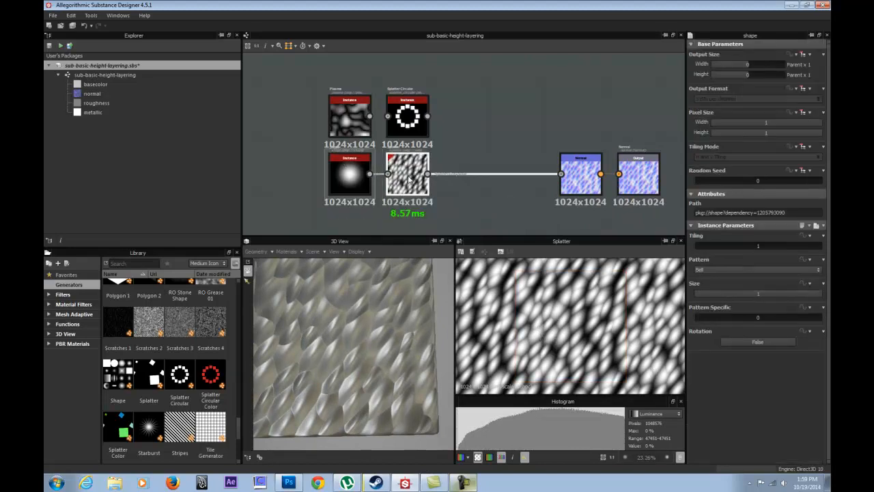
{"action": "left_click", "coordinate": [579, 177]}
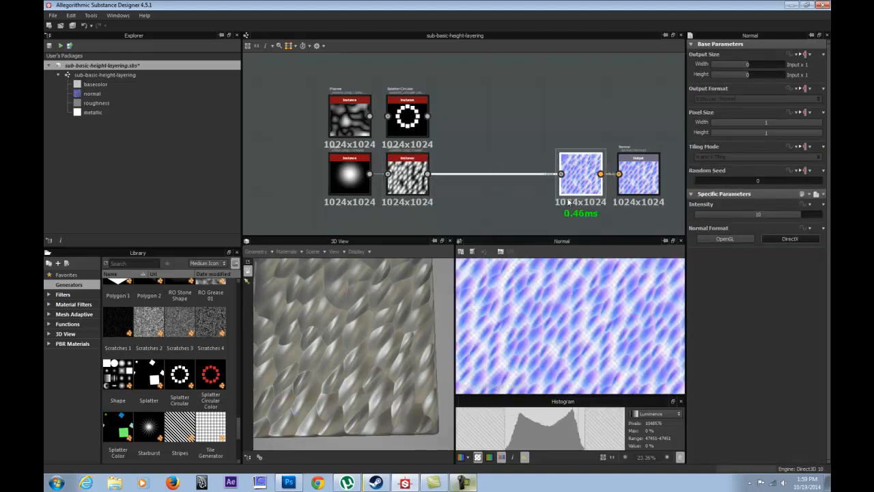
{"action": "scroll", "coordinate": [520, 357], "scroll_direction": "up", "scroll_amount": 5}
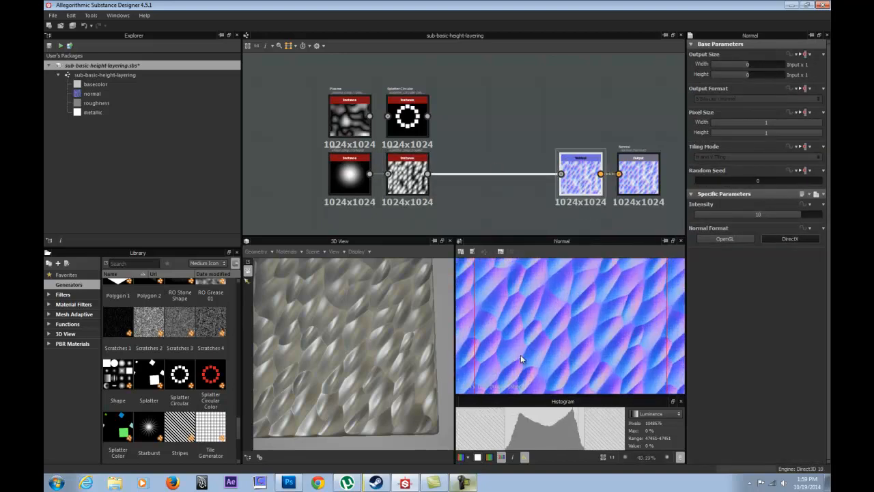
{"action": "left_click", "coordinate": [350, 175]}
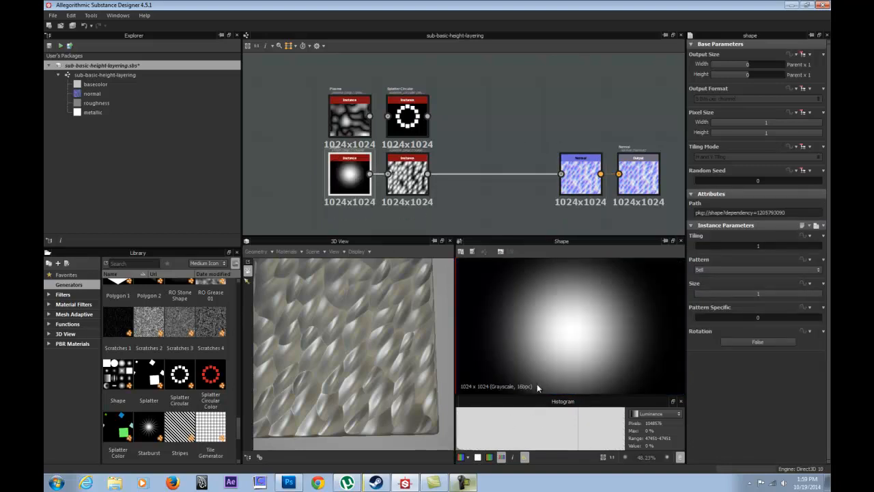
{"action": "left_click", "coordinate": [407, 175]}
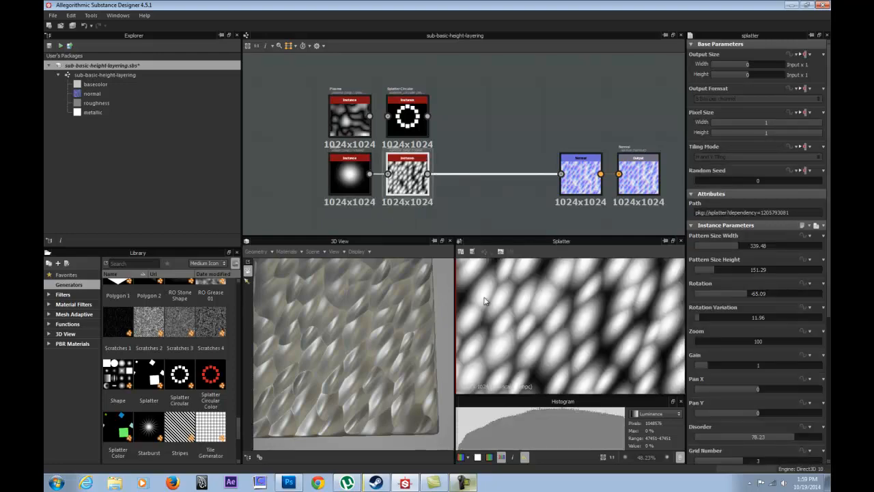
{"action": "scroll", "coordinate": [558, 334], "scroll_direction": "down", "scroll_amount": 6}
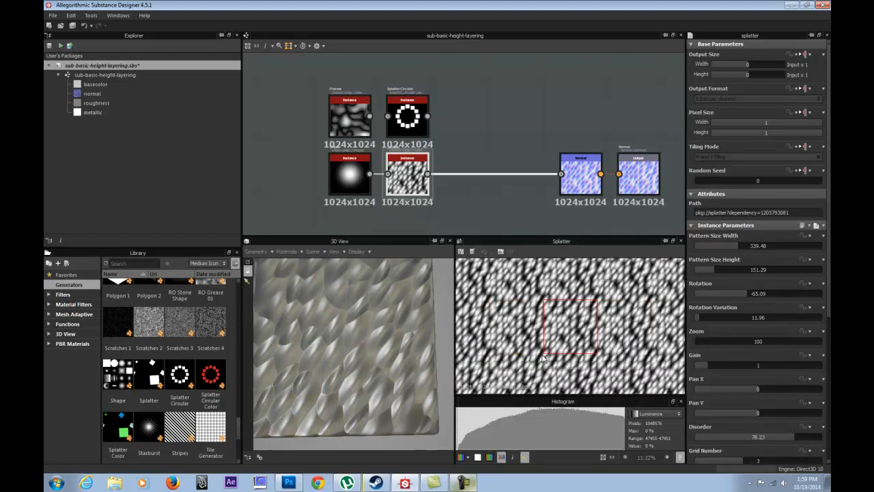
{"action": "scroll", "coordinate": [559, 335], "scroll_direction": "up", "scroll_amount": 2}
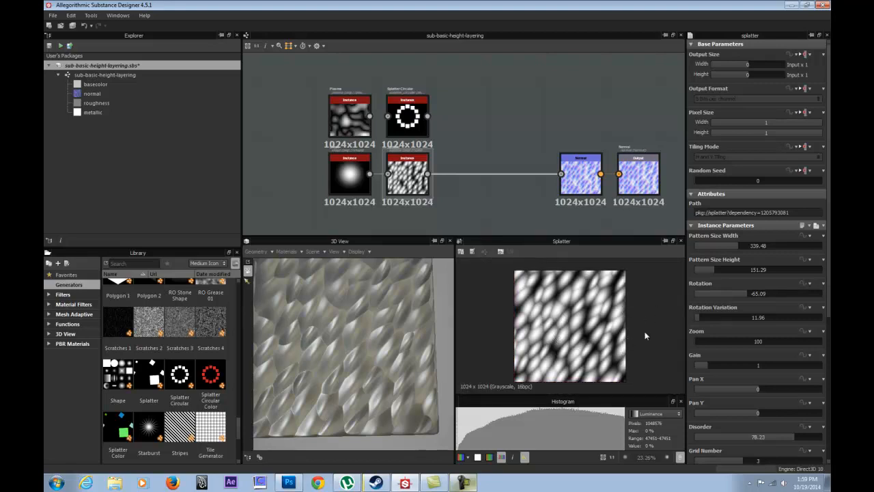
Toggle the tiled display of the Splatter and Shape outputs in the 2D view to examine how each one repeats.
{"action": "key", "text": "space"}
{"action": "key", "text": "space"}
{"action": "key", "text": "space"}
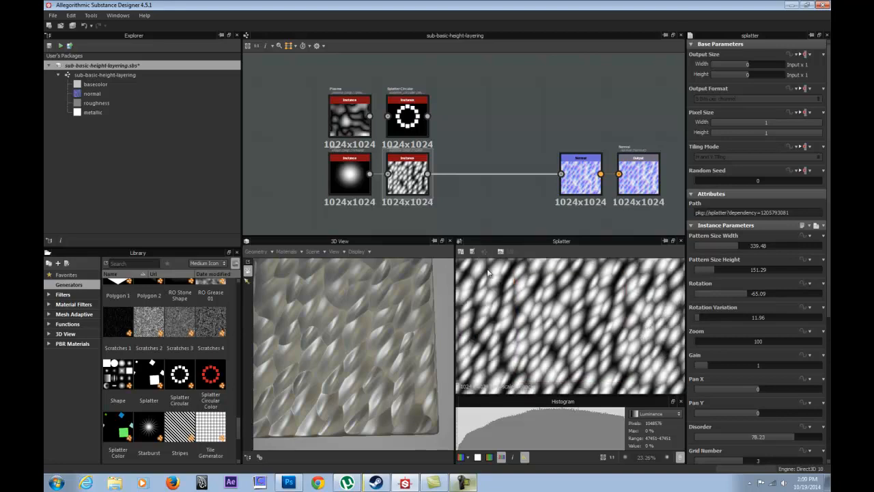
{"action": "scroll", "coordinate": [427, 363], "scroll_direction": "up", "scroll_amount": 3}
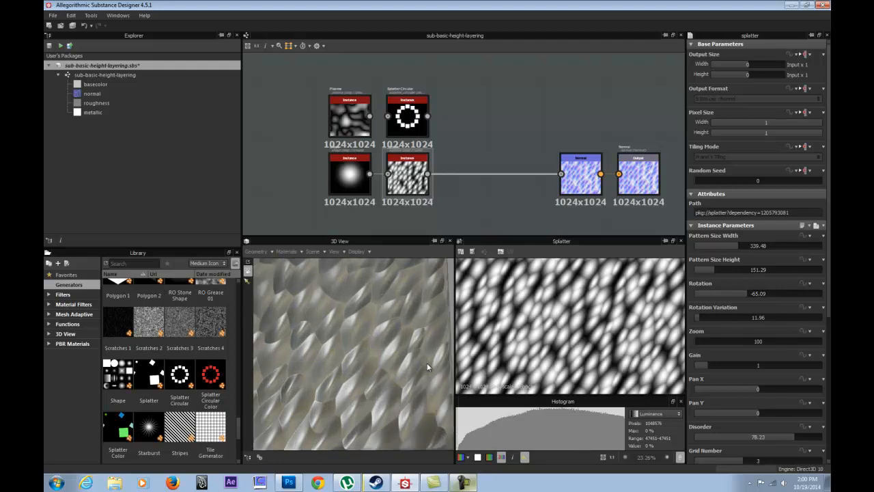
{"action": "left_click", "coordinate": [407, 178]}
{"action": "double_click", "coordinate": [352, 176]}
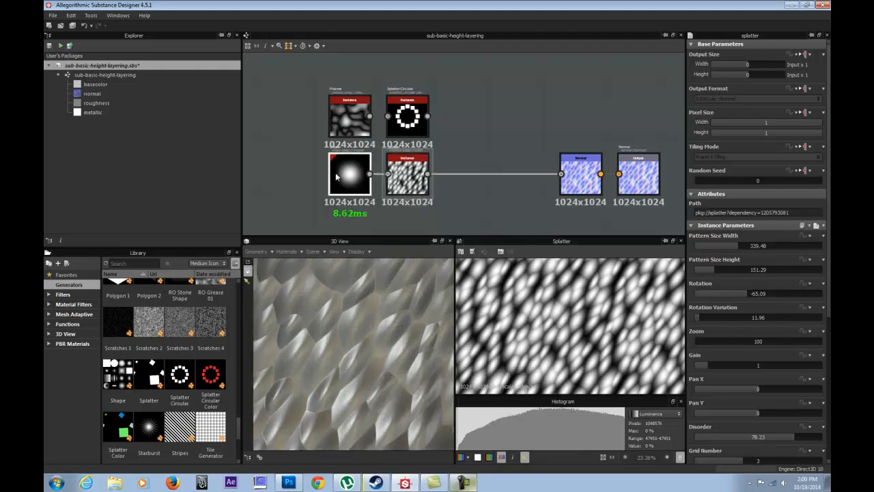
{"action": "key", "text": "space"}
{"action": "left_click", "coordinate": [597, 312]}
{"action": "key", "text": "space"}
{"action": "key", "text": "space"}
{"action": "key", "text": "space"}
{"action": "key", "text": "space"}
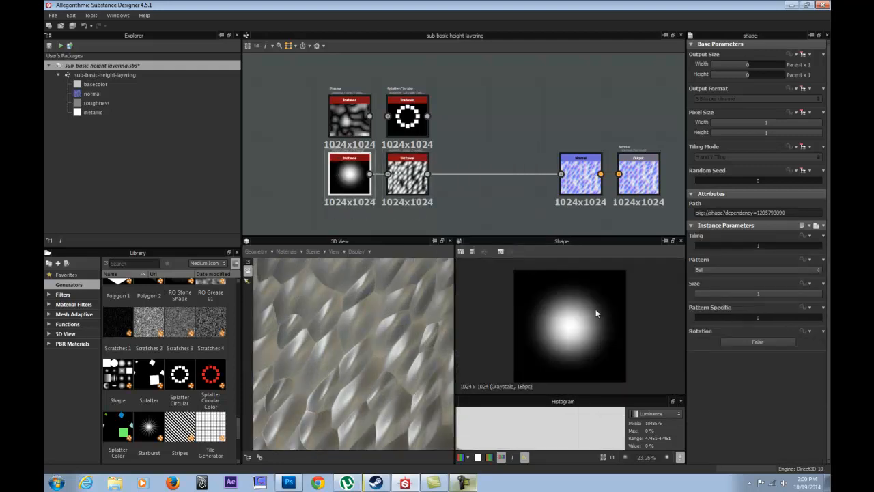
{"action": "key", "text": "space"}
{"action": "key", "text": "space"}
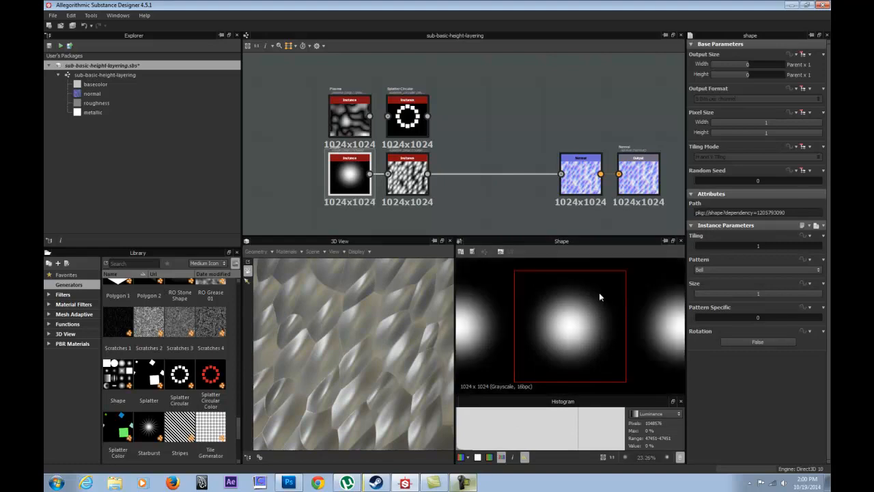
Set the Splatter node's Luminance Variation to 0.88 and inspect the varied heights in the 2D and 3D views.
{"action": "double_click", "coordinate": [407, 179]}
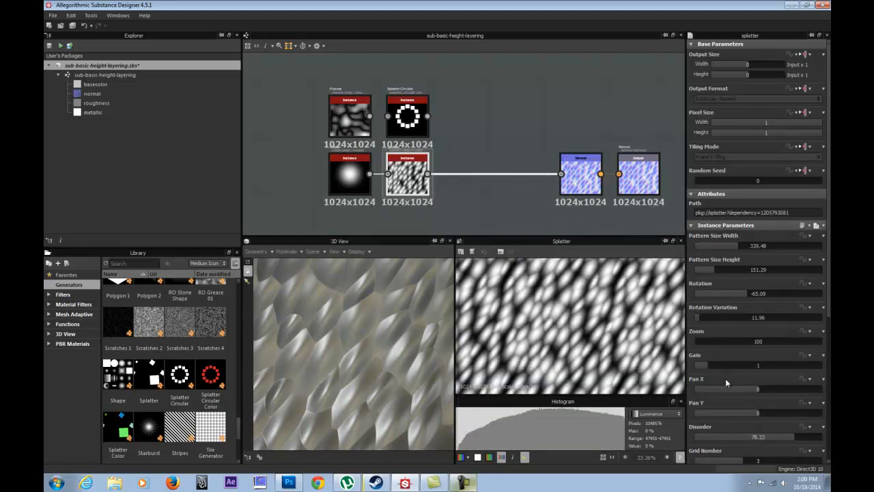
{"action": "scroll", "coordinate": [724, 382], "scroll_direction": "down", "scroll_amount": 8}
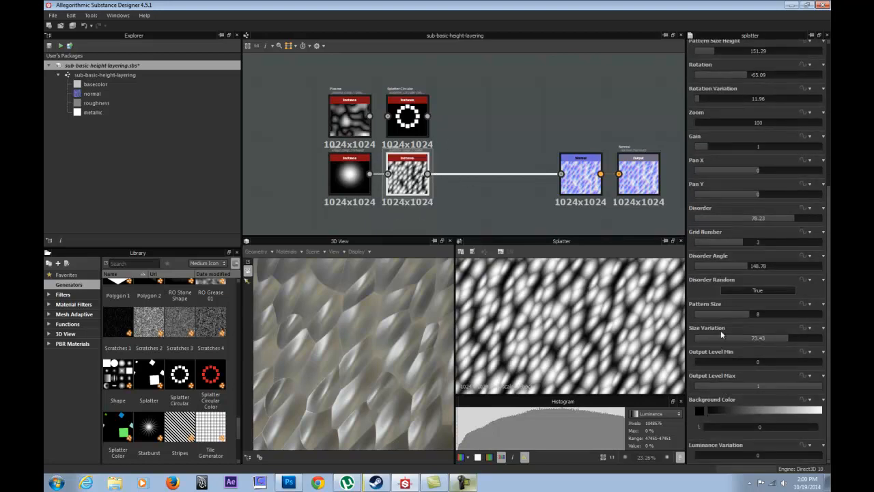
{"action": "left_click_drag", "start_coordinate": [710, 363], "coordinate": [690, 367]}
{"action": "left_click_drag", "start_coordinate": [701, 451], "coordinate": [804, 454]}
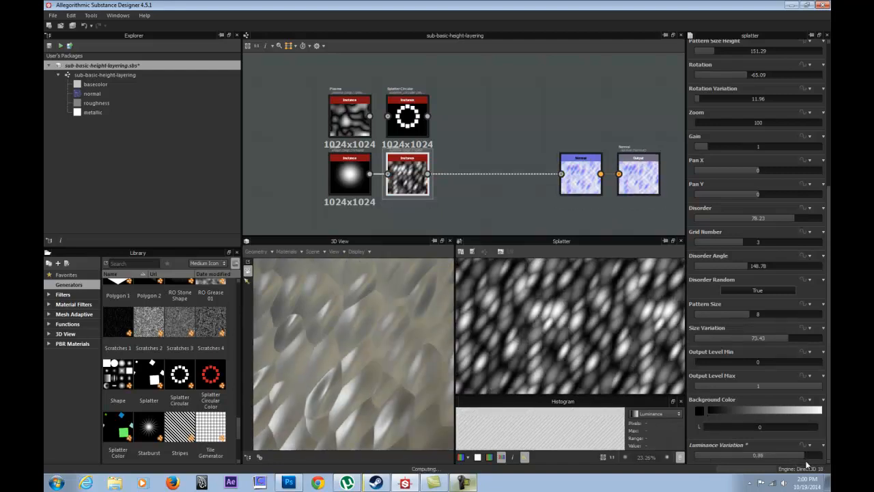
{"action": "scroll", "coordinate": [565, 338], "scroll_direction": "up", "scroll_amount": 2}
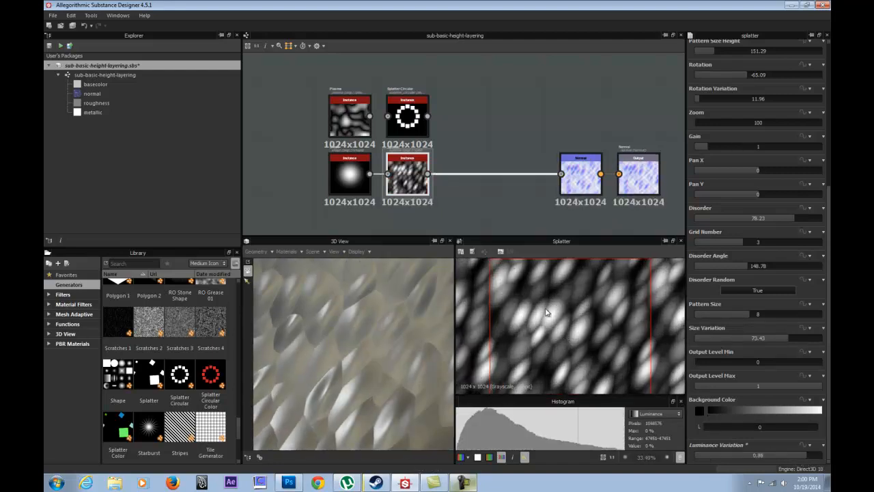
{"action": "scroll", "coordinate": [318, 357], "scroll_direction": "down", "scroll_amount": 5}
{"action": "left_click_drag", "start_coordinate": [318, 357], "coordinate": [507, 358]}
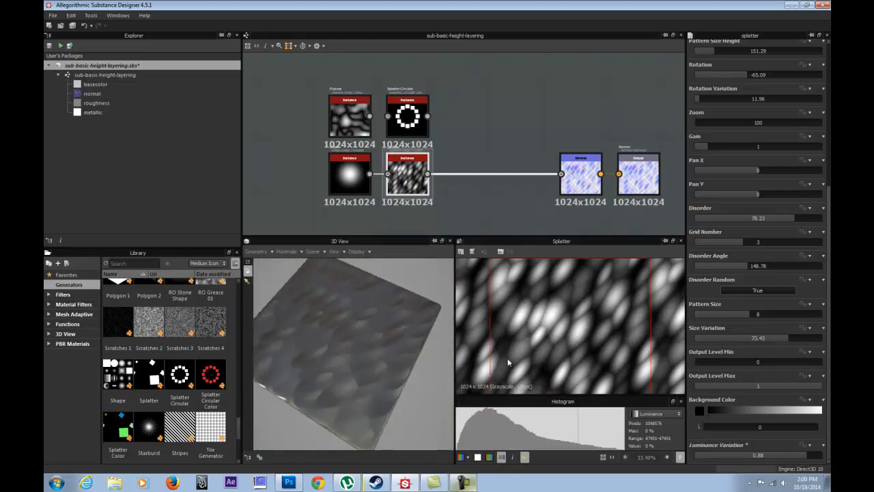
{"action": "scroll", "coordinate": [532, 331], "scroll_direction": "up", "scroll_amount": 1}
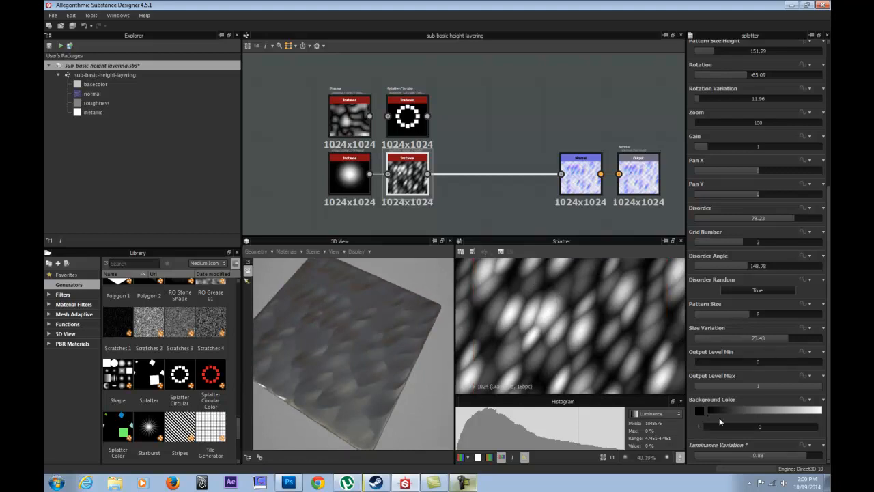
{"action": "scroll", "coordinate": [720, 417], "scroll_direction": "up", "scroll_amount": 3}
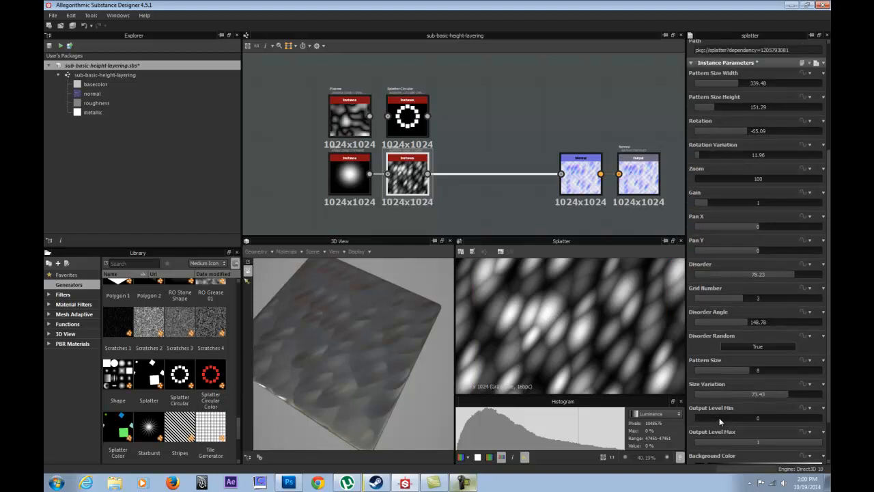
Examine the Splatter pattern on the cube from several angles and at different 2D zoom levels.
{"action": "scroll", "coordinate": [719, 417], "scroll_direction": "up", "scroll_amount": 4}
{"action": "scroll", "coordinate": [589, 333], "scroll_direction": "down", "scroll_amount": 4}
{"action": "left_click_drag", "start_coordinate": [339, 345], "coordinate": [370, 287]}
{"action": "left_click", "coordinate": [351, 172]}
{"action": "left_click", "coordinate": [406, 173]}
{"action": "left_click_drag", "start_coordinate": [381, 359], "coordinate": [423, 328]}
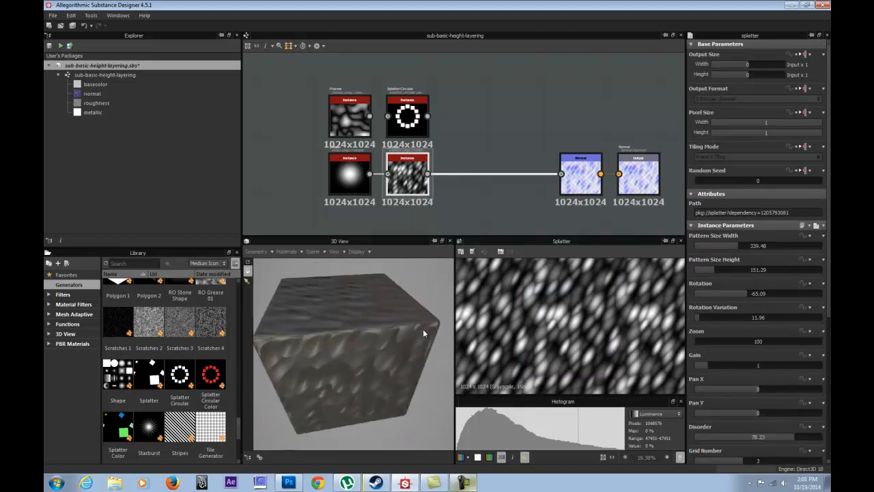
{"action": "scroll", "coordinate": [574, 338], "scroll_direction": "up", "scroll_amount": 3}
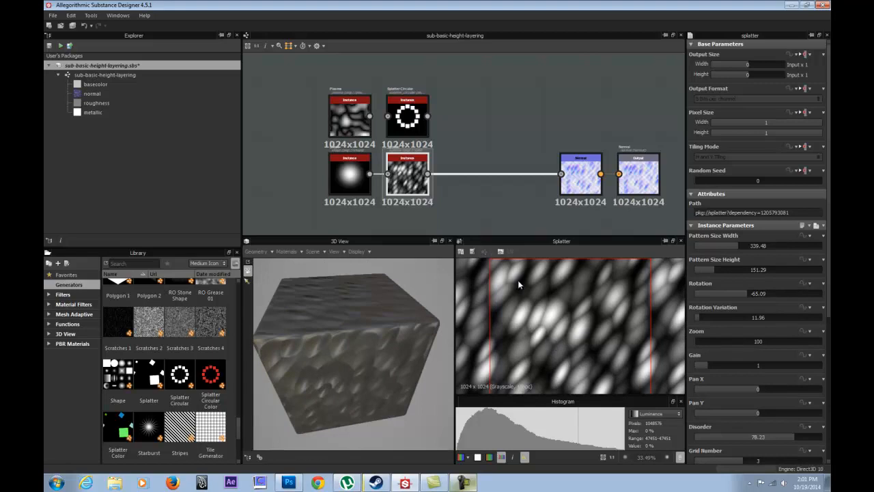
Connect the Shape output to the Splatter Circular node and route Splatter Circular into the Normal node.
{"action": "left_click", "coordinate": [459, 104]}
{"action": "left_click", "coordinate": [408, 118]}
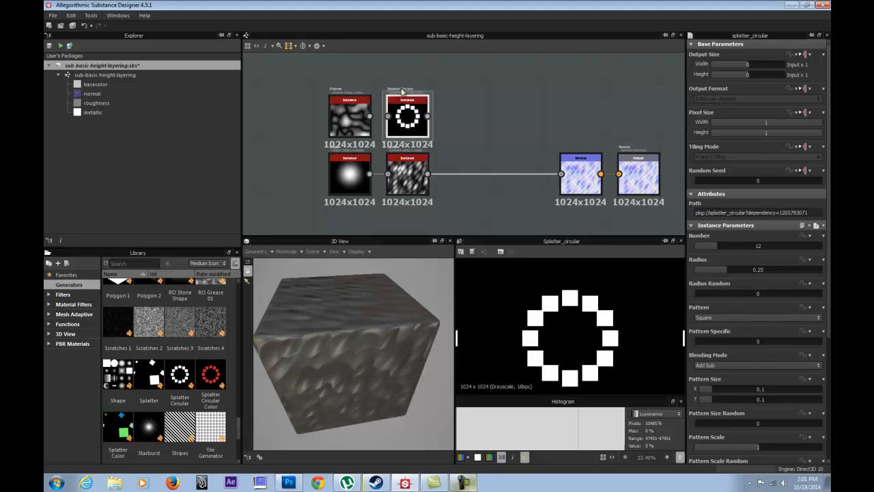
{"action": "left_click_drag", "start_coordinate": [370, 173], "coordinate": [387, 118]}
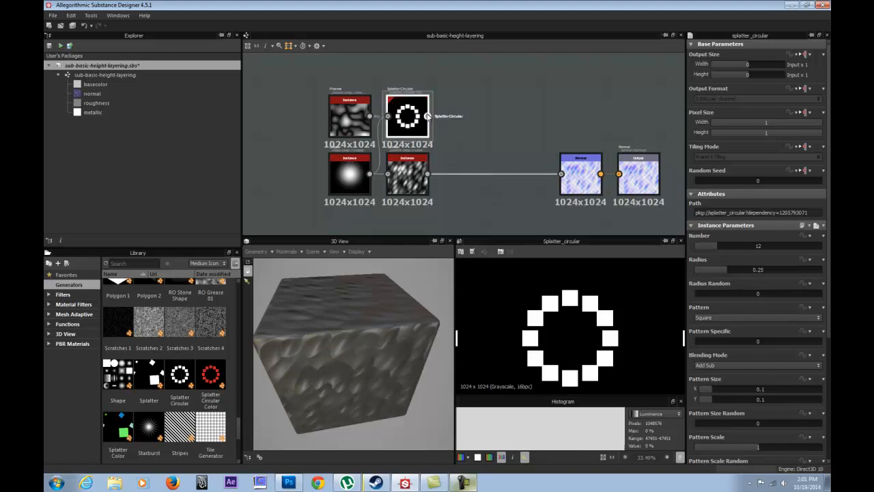
{"action": "left_click_drag", "start_coordinate": [429, 116], "coordinate": [562, 174]}
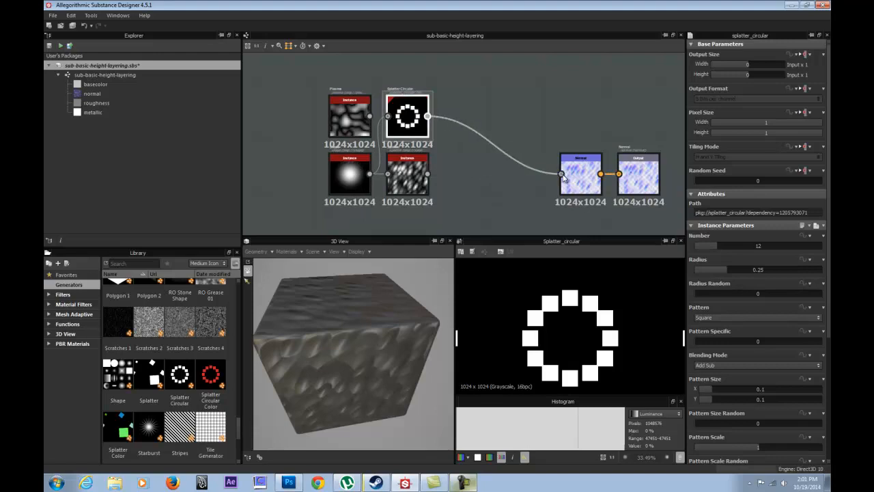
Inspect the square ring in 3D and set the Splatter Circular node's Pattern to Image Entry.
{"action": "mouse_move", "coordinate": [333, 312]}
{"action": "left_mouse_down"}
{"action": "mouse_move", "coordinate": [330, 275]}
{"action": "mouse_move", "coordinate": [346, 322]}
{"action": "mouse_move", "coordinate": [331, 314]}
{"action": "left_mouse_up"}
{"action": "left_click_drag", "start_coordinate": [316, 330], "coordinate": [338, 326]}
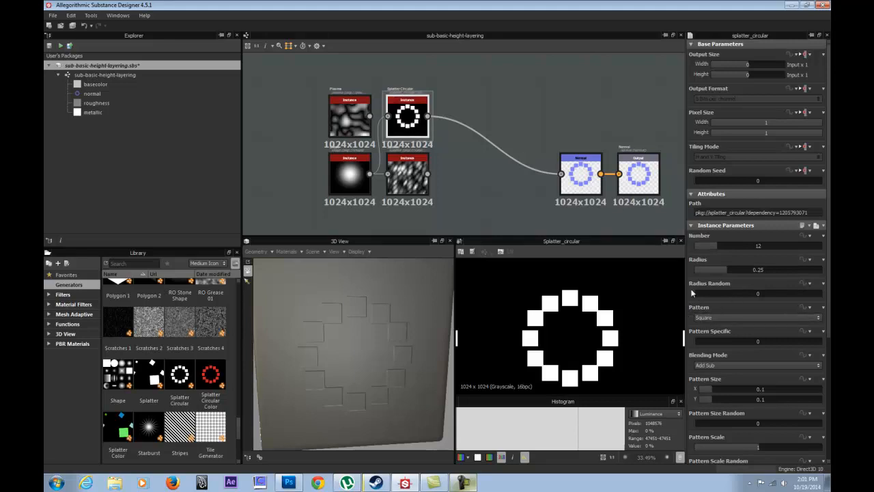
{"action": "left_click", "coordinate": [734, 316]}
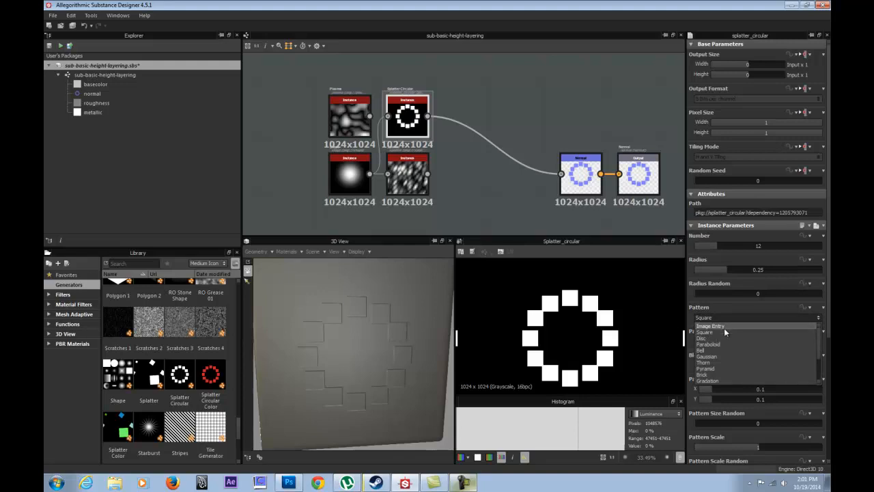
{"action": "left_click", "coordinate": [724, 328]}
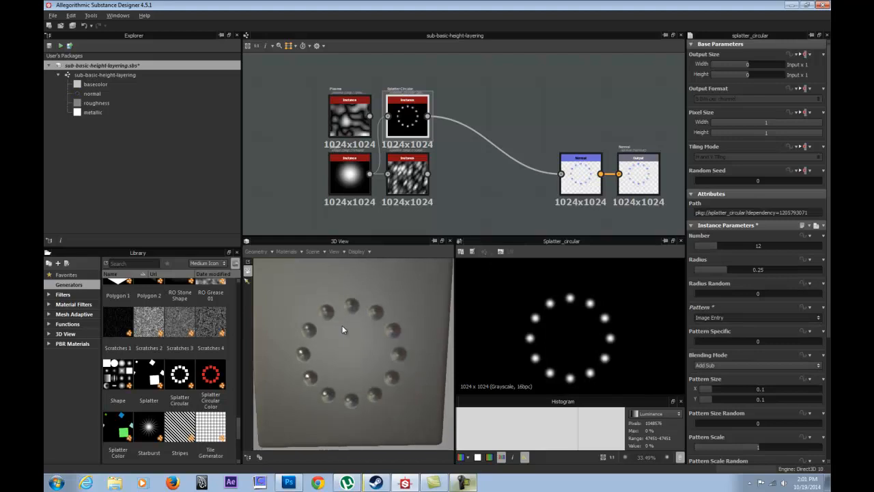
Rearrange the graph with Splatter Circular nearer the Normal node and Splatter between Plasma and Splatter Circular, above Shape.
{"action": "left_click", "coordinate": [359, 178]}
{"action": "middle_click_drag", "start_coordinate": [346, 122], "coordinate": [373, 134]}
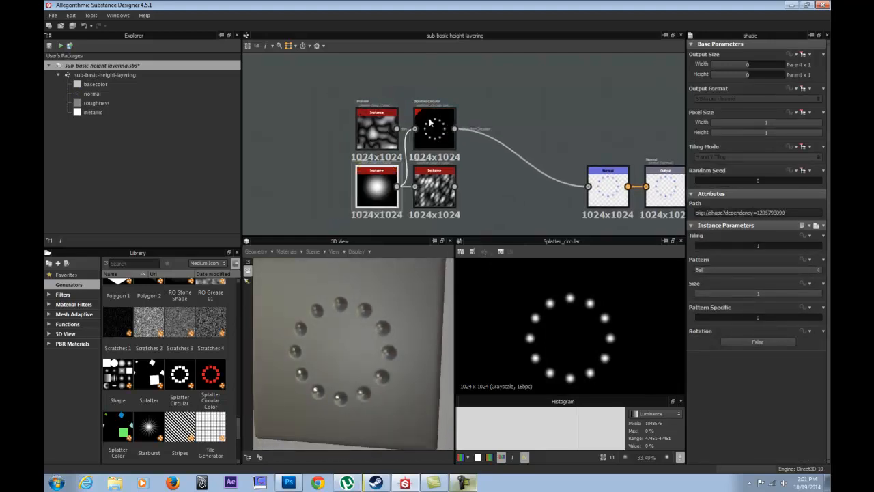
{"action": "left_click", "coordinate": [372, 130]}
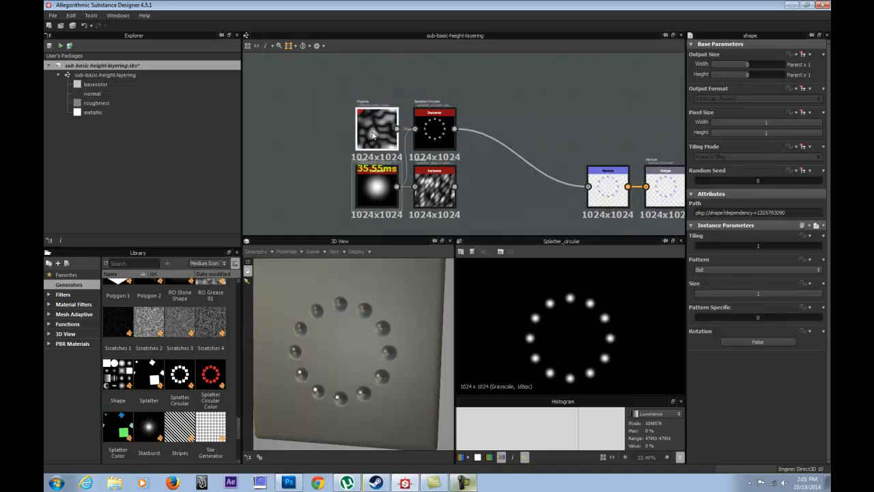
{"action": "left_click", "coordinate": [435, 185]}
{"action": "left_click_drag", "start_coordinate": [432, 123], "coordinate": [490, 123]}
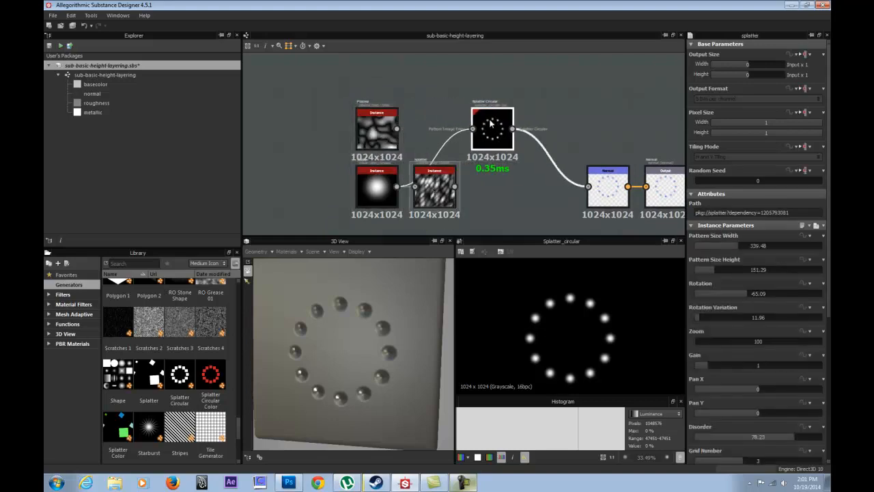
{"action": "left_click_drag", "start_coordinate": [435, 188], "coordinate": [370, 102]}
{"action": "left_click_drag", "start_coordinate": [381, 139], "coordinate": [300, 138]}
{"action": "left_click_drag", "start_coordinate": [370, 103], "coordinate": [376, 131]}
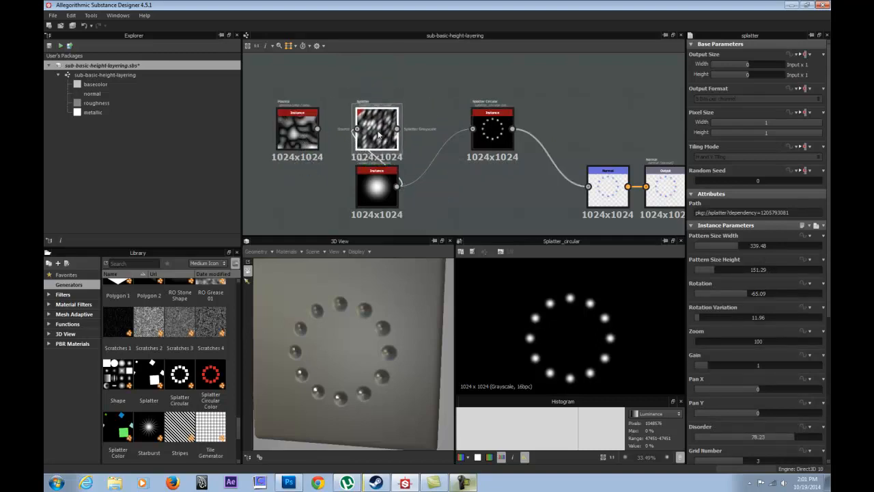
Add a Blend node with Plasma as its foreground and Splatter as its background.
{"action": "right_click", "coordinate": [413, 103]}
{"action": "mouse_move", "coordinate": [519, 107]}
{"action": "left_click", "coordinate": [567, 119]}
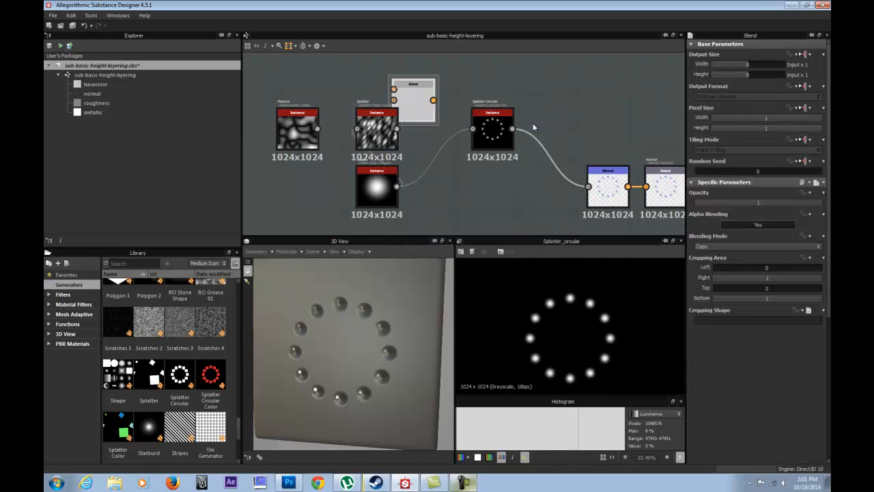
{"action": "left_click_drag", "start_coordinate": [407, 95], "coordinate": [437, 95]}
{"action": "left_click_drag", "start_coordinate": [397, 129], "coordinate": [424, 100]}
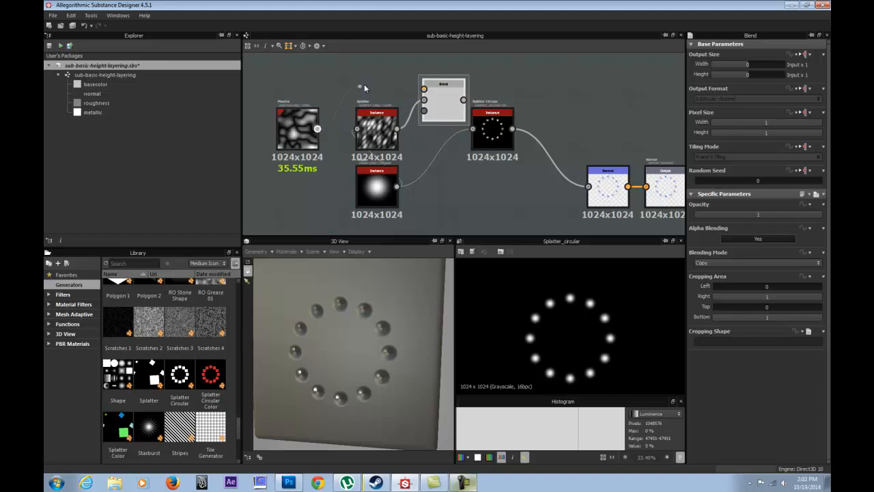
{"action": "left_click_drag", "start_coordinate": [305, 129], "coordinate": [385, 72]}
Stack the Plasma, Splatter and Shape nodes in one column and place the Blend node beside Splatter.
{"action": "left_click_drag", "start_coordinate": [378, 134], "coordinate": [319, 134]}
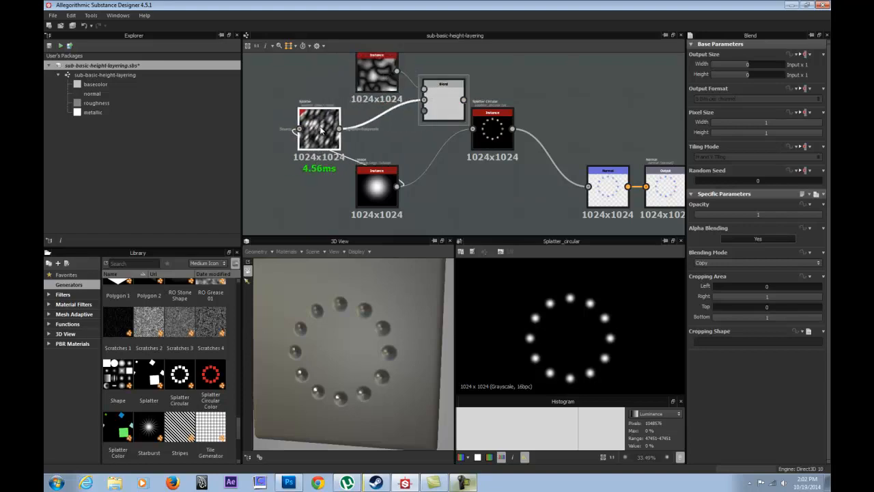
{"action": "left_click_drag", "start_coordinate": [375, 86], "coordinate": [317, 87]}
{"action": "left_click_drag", "start_coordinate": [441, 101], "coordinate": [374, 132]}
{"action": "left_click_drag", "start_coordinate": [376, 186], "coordinate": [319, 186]}
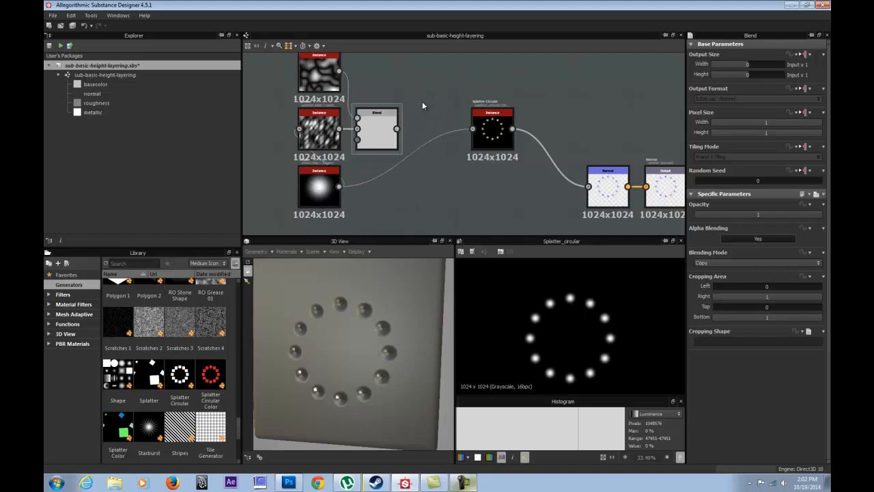
Insert a second Blend node before Splatter Circular, with the first Blend as foreground and Shape as background.
{"action": "right_click", "coordinate": [422, 101]}
{"action": "mouse_move", "coordinate": [470, 103]}
{"action": "left_click", "coordinate": [581, 117]}
{"action": "left_click_drag", "start_coordinate": [415, 110], "coordinate": [434, 117]}
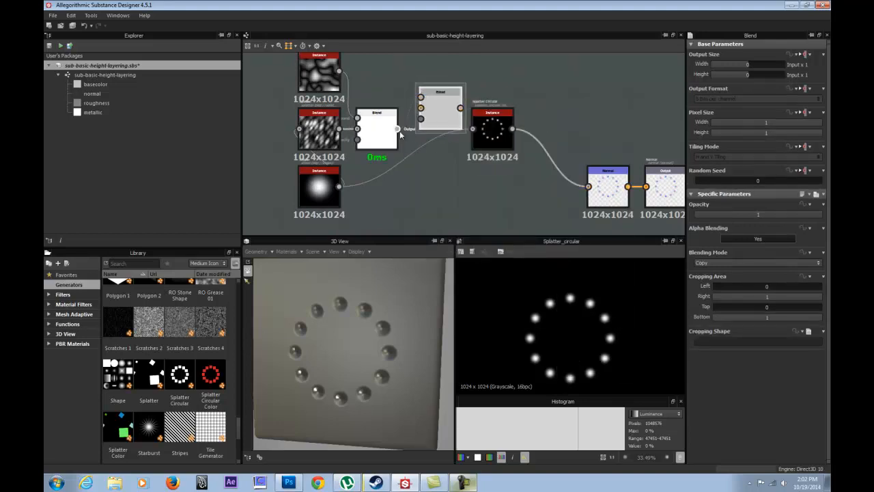
{"action": "left_click_drag", "start_coordinate": [440, 115], "coordinate": [435, 134]}
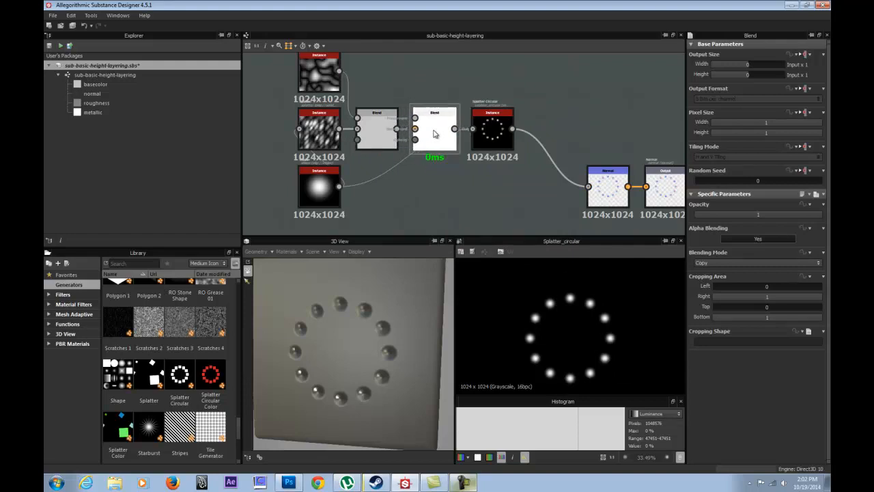
{"action": "left_click_drag", "start_coordinate": [340, 186], "coordinate": [415, 140]}
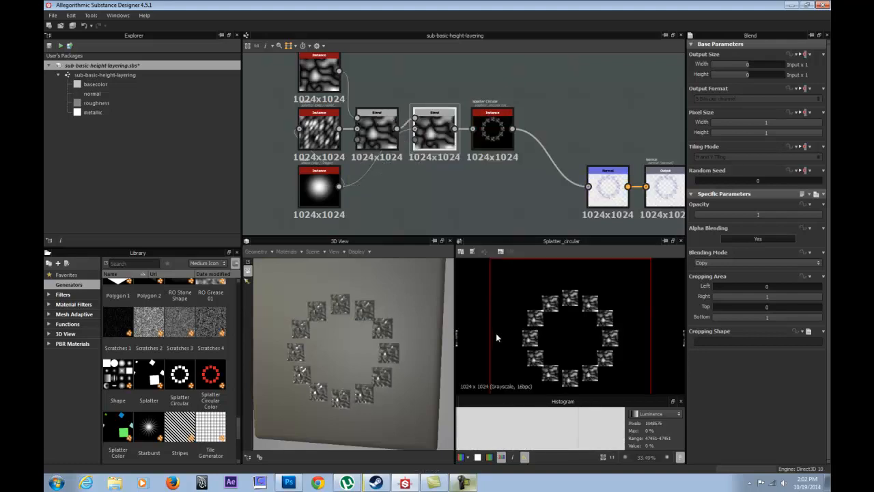
Examine the blended ring closely in 3D and compare the Plasma and both Blend outputs in the 2D view.
{"action": "left_click_drag", "start_coordinate": [316, 346], "coordinate": [344, 340]}
{"action": "scroll", "coordinate": [348, 342], "scroll_direction": "up", "scroll_amount": 4}
{"action": "left_click_drag", "start_coordinate": [346, 297], "coordinate": [311, 322]}
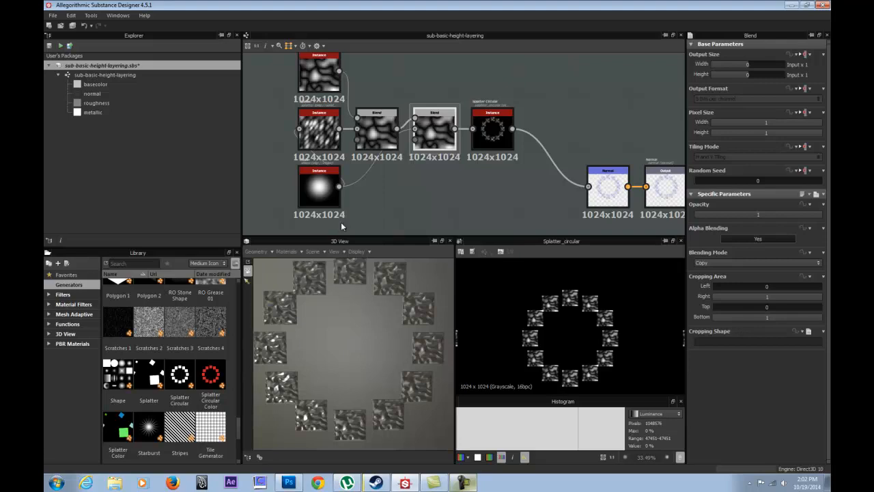
{"action": "mouse_move", "coordinate": [380, 133]}
{"action": "left_mouse_down"}
{"action": "mouse_move", "coordinate": [375, 118]}
{"action": "mouse_move", "coordinate": [378, 131]}
{"action": "left_mouse_up"}
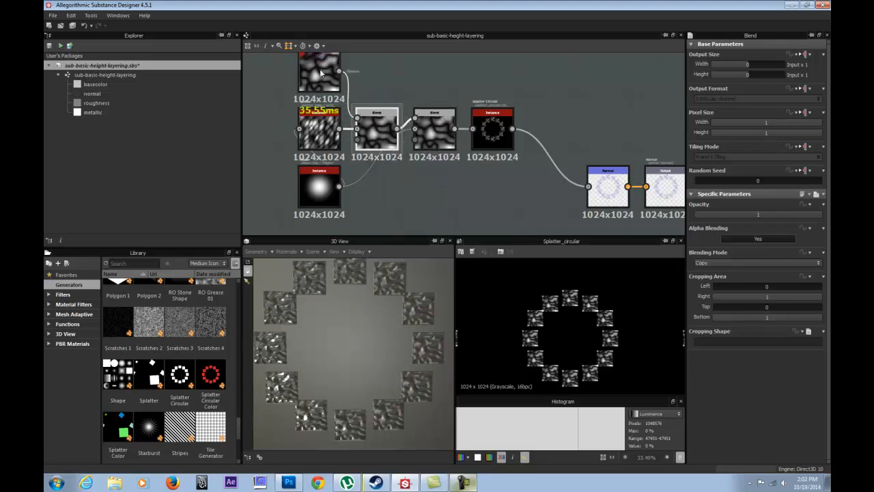
{"action": "left_click", "coordinate": [318, 71]}
{"action": "double_click", "coordinate": [316, 72]}
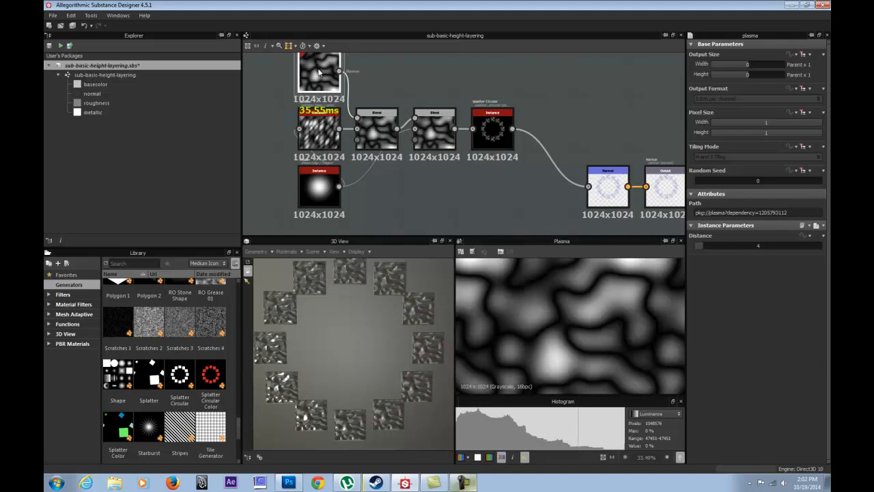
{"action": "double_click", "coordinate": [364, 124]}
{"action": "left_click", "coordinate": [430, 136]}
{"action": "double_click", "coordinate": [430, 135]}
{"action": "left_click", "coordinate": [402, 198]}
Set the first Blend node's Blending Mode to Multiply and compare its output with the Splatter input.
{"action": "left_click", "coordinate": [373, 135]}
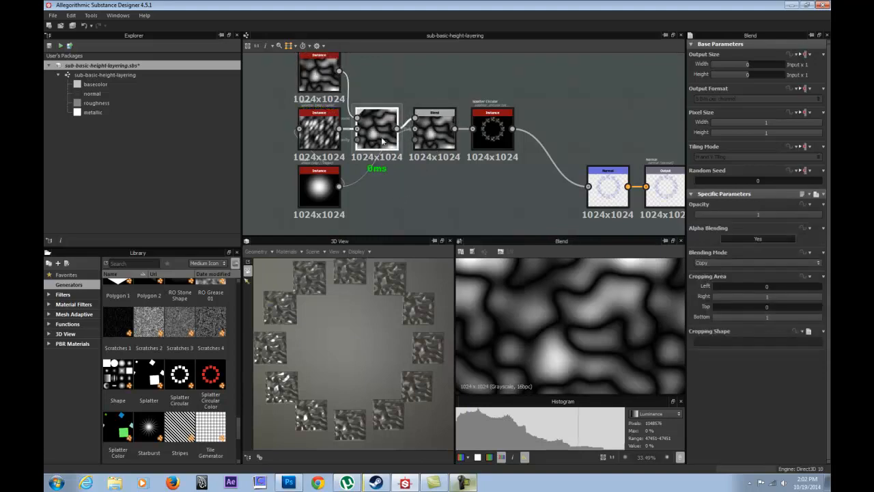
{"action": "left_click", "coordinate": [725, 263]}
{"action": "left_click", "coordinate": [720, 287]}
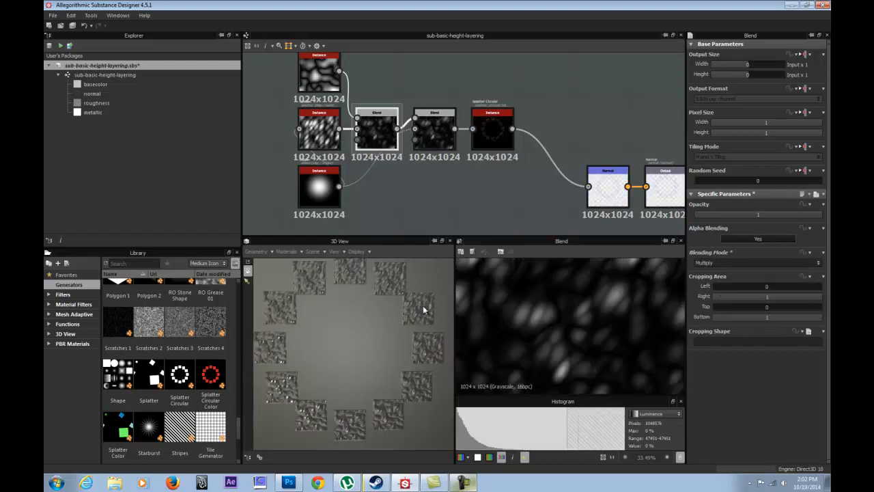
{"action": "scroll", "coordinate": [312, 296], "scroll_direction": "up", "scroll_amount": 5}
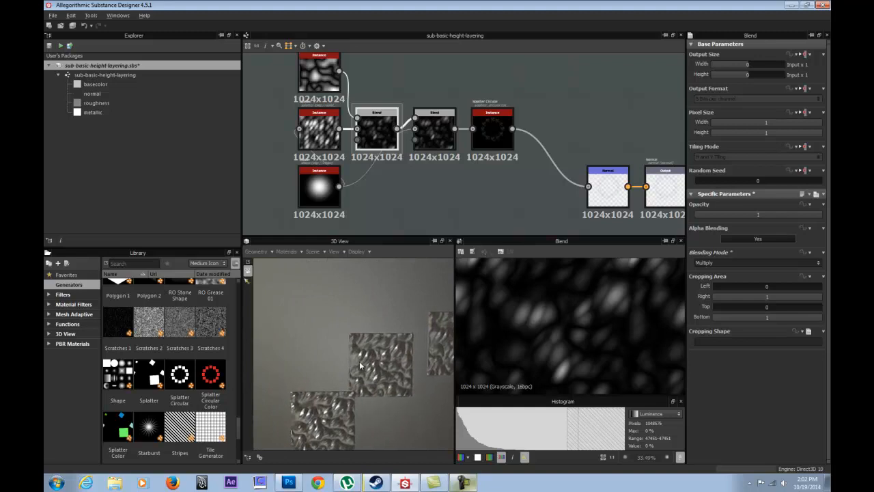
{"action": "left_click", "coordinate": [319, 73]}
{"action": "left_click", "coordinate": [323, 121]}
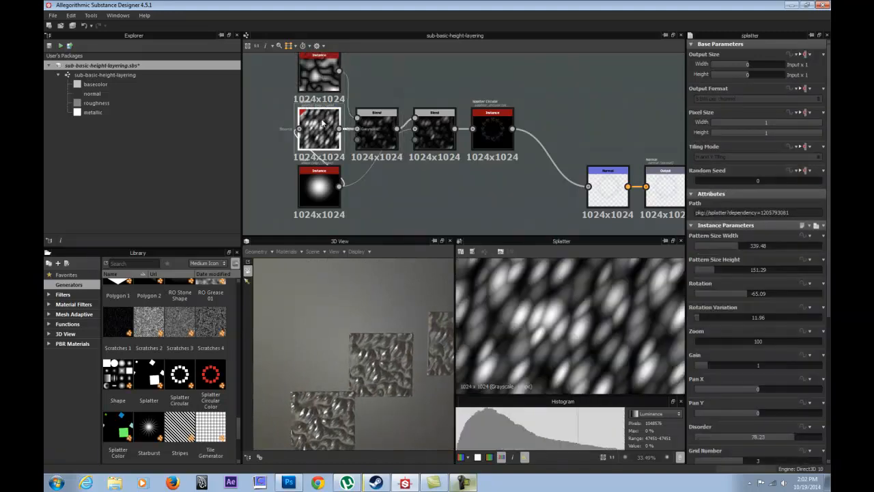
{"action": "left_click", "coordinate": [376, 131]}
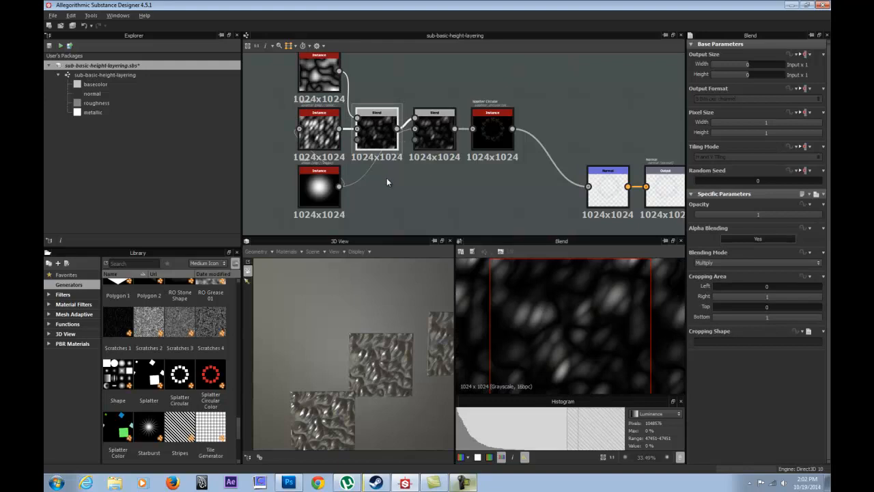
{"action": "middle_click_drag", "start_coordinate": [388, 182], "coordinate": [381, 180]}
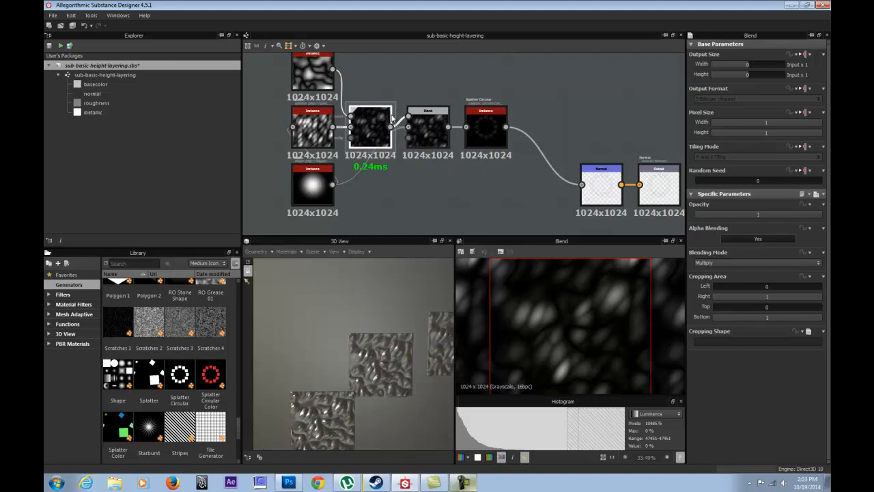
Swap the second Blend node's inputs so Shape is the foreground and the first Blend is the background.
{"action": "left_click", "coordinate": [314, 186]}
{"action": "left_click", "coordinate": [429, 129]}
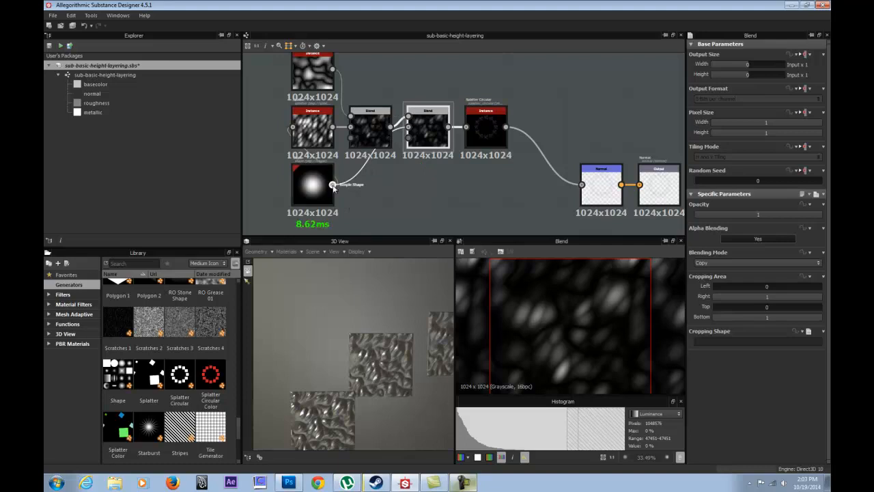
{"action": "left_click_drag", "start_coordinate": [407, 118], "coordinate": [409, 117]}
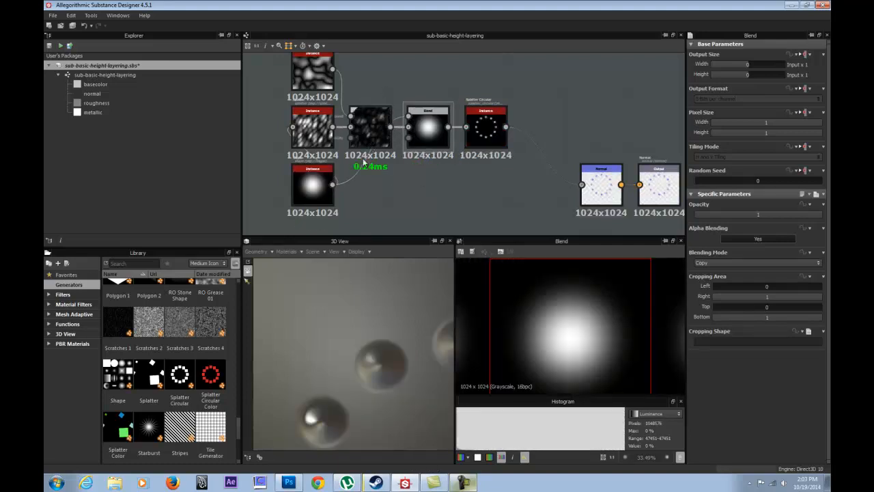
Set the second Blend node's Blending Mode to Multiply to mask the blended pattern with the Shape.
{"action": "left_click", "coordinate": [312, 184]}
{"action": "left_click", "coordinate": [424, 123]}
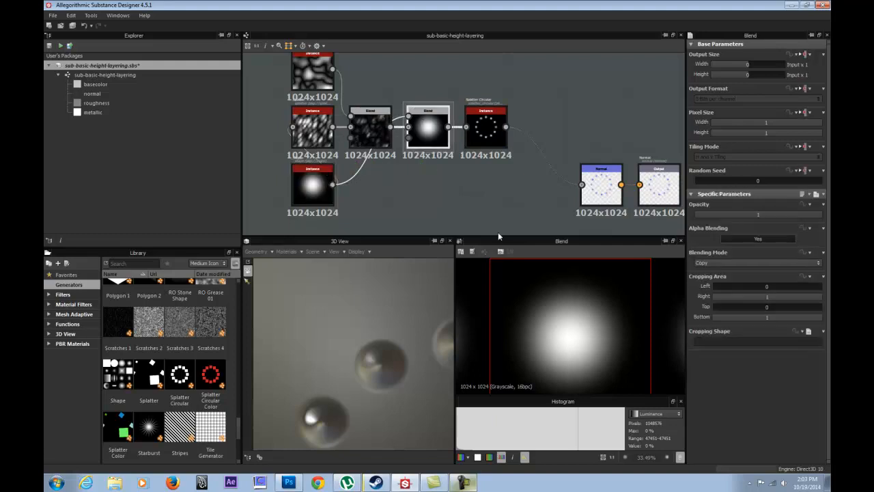
{"action": "left_click", "coordinate": [722, 263]}
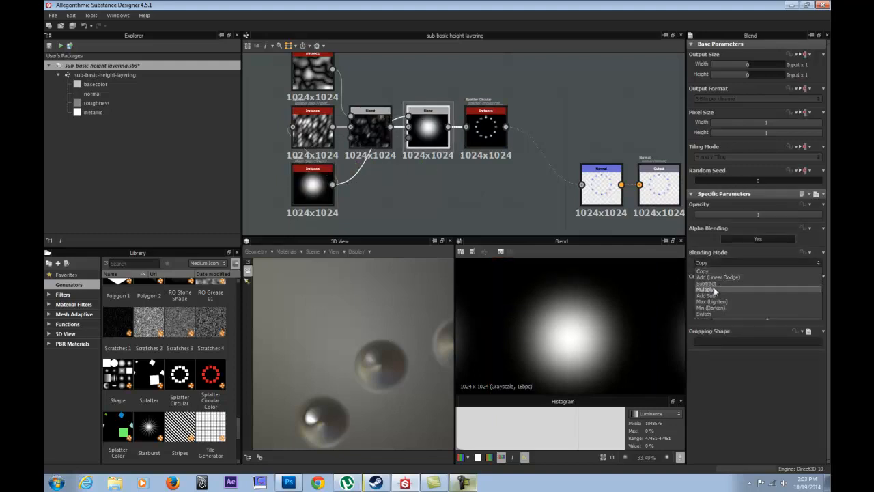
{"action": "left_click", "coordinate": [713, 288]}
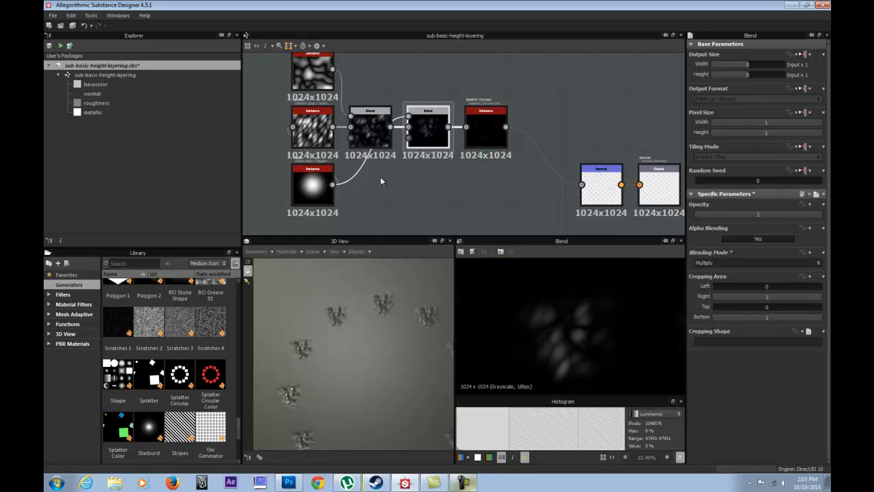
Set the Splatter Circular node's Number to 20, Radius to 0.39 and Radius Random to 0.63.
{"action": "scroll", "coordinate": [337, 382], "scroll_direction": "down", "scroll_amount": 6}
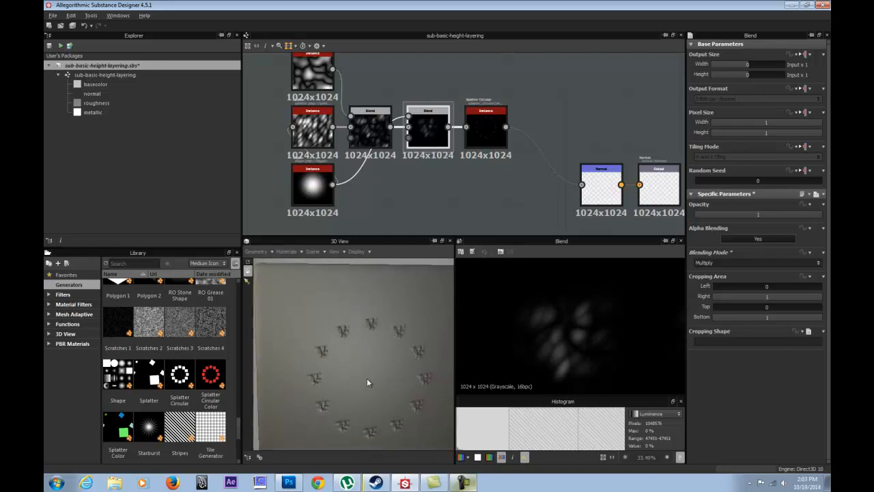
{"action": "left_click", "coordinate": [490, 127]}
{"action": "left_click_drag", "start_coordinate": [373, 280], "coordinate": [312, 370]}
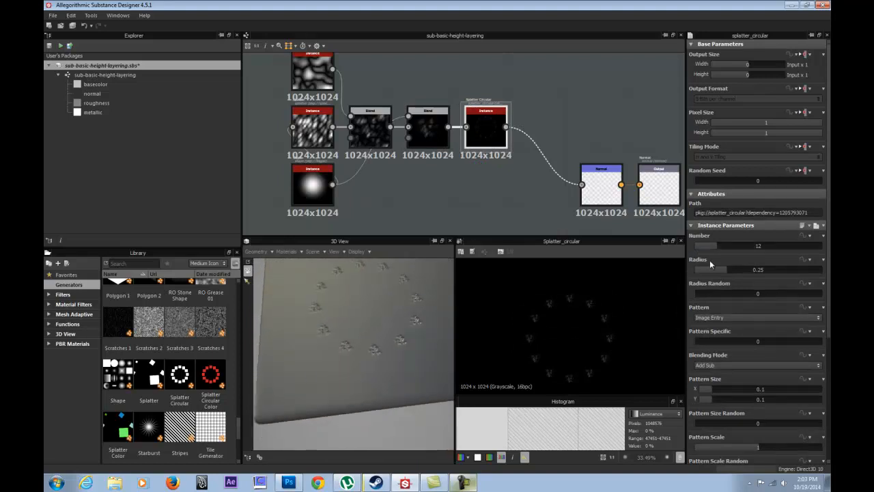
{"action": "mouse_move", "coordinate": [717, 243]}
{"action": "left_mouse_down"}
{"action": "mouse_move", "coordinate": [759, 241]}
{"action": "mouse_move", "coordinate": [733, 236]}
{"action": "left_mouse_up"}
{"action": "left_click_drag", "start_coordinate": [722, 271], "coordinate": [774, 295]}
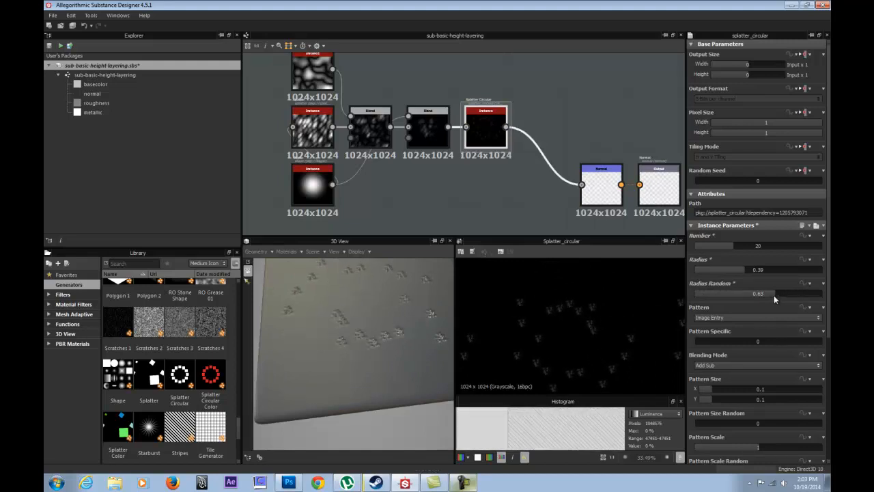
Try a Pattern Specific value of 0.96, the Pattern choices and the Max blending mode on the Splatter Circular node.
{"action": "left_click_drag", "start_coordinate": [701, 338], "coordinate": [654, 335]}
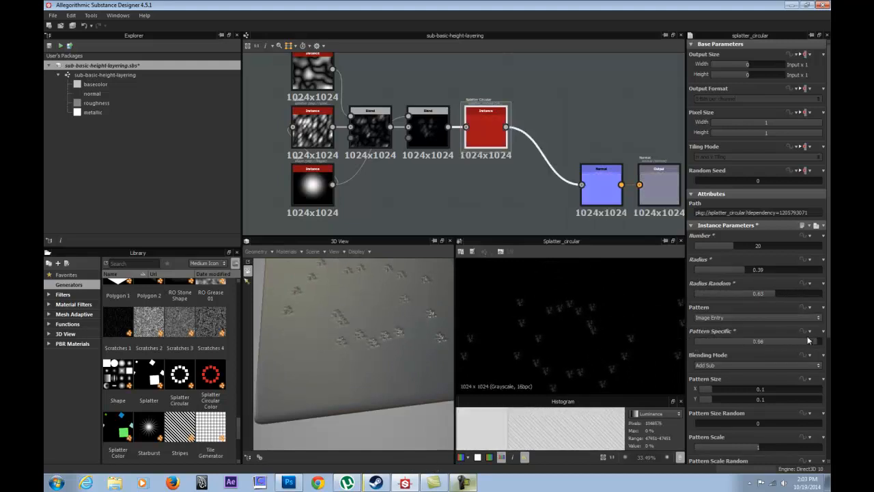
{"action": "left_click", "coordinate": [728, 317]}
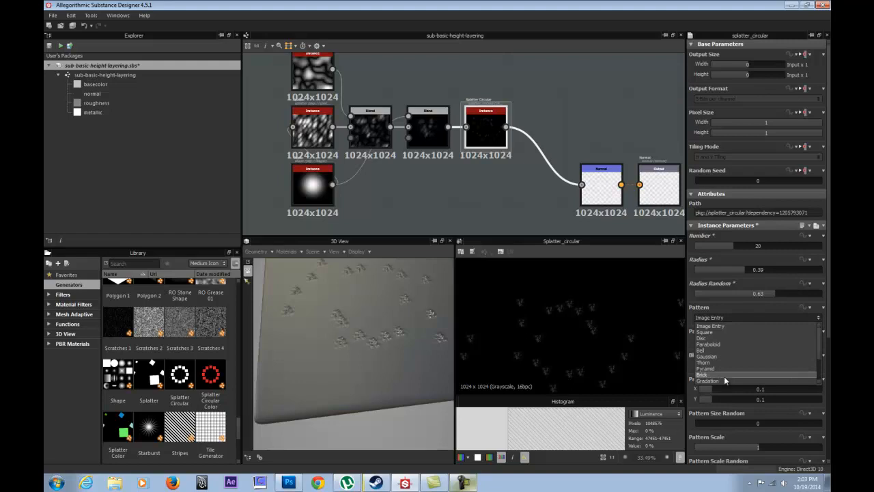
{"action": "left_click", "coordinate": [725, 319]}
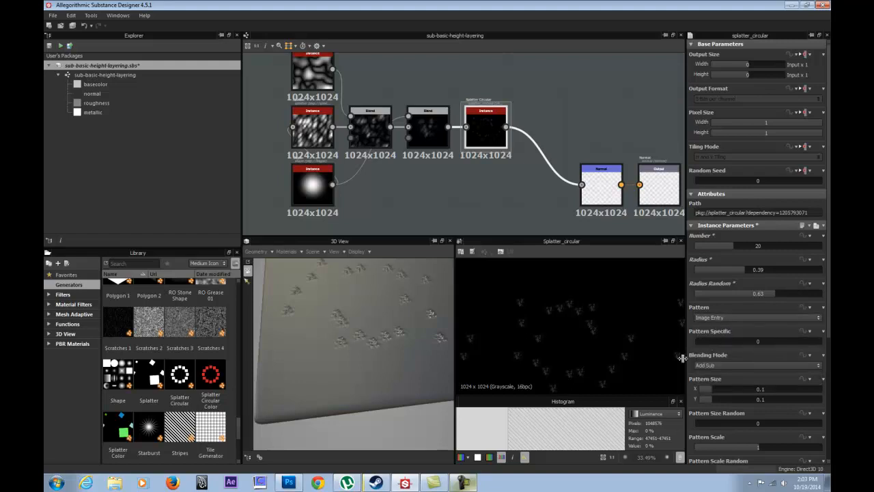
{"action": "left_click", "coordinate": [720, 366]}
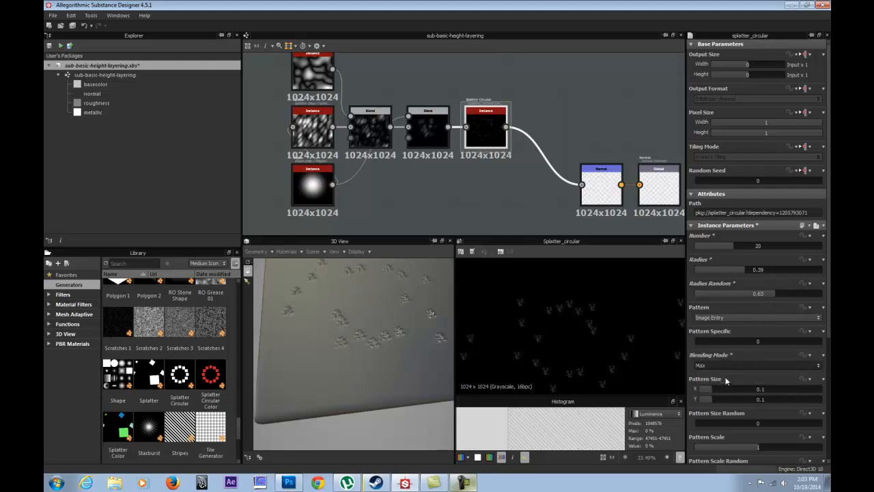
{"action": "left_click", "coordinate": [722, 377]}
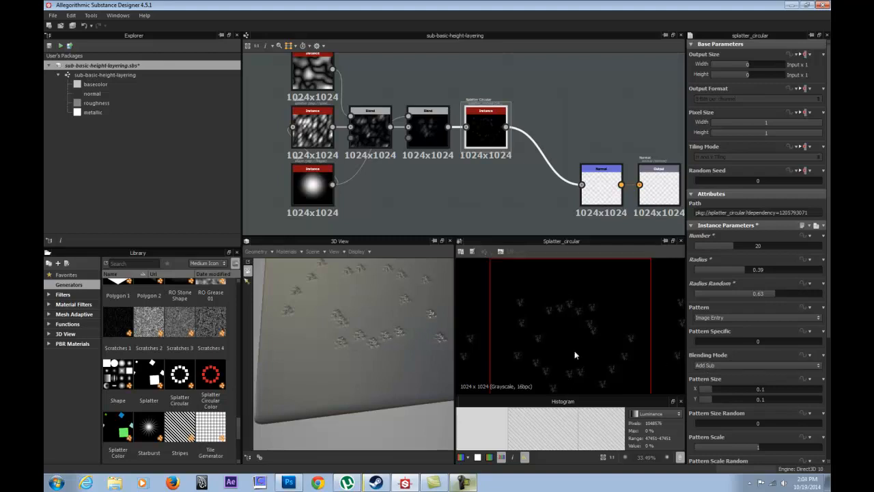
Set Splatter Circular's Pattern Size to X 1, Y 0.97, Size Random 0.14, Scale 1.36, Scale Random 0.37 and Position Random 0.68.
{"action": "left_click_drag", "start_coordinate": [716, 389], "coordinate": [796, 391]}
{"action": "left_click_drag", "start_coordinate": [727, 400], "coordinate": [825, 391]}
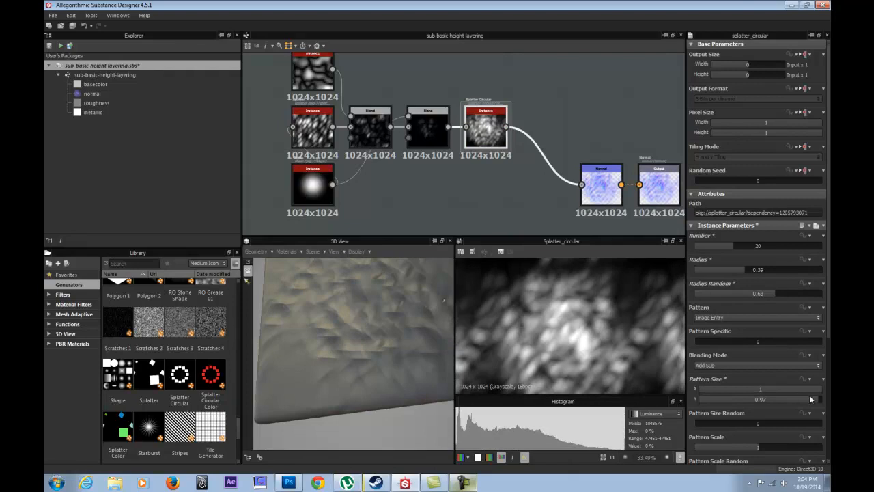
{"action": "scroll", "coordinate": [730, 419], "scroll_direction": "down", "scroll_amount": 3}
{"action": "left_click_drag", "start_coordinate": [704, 368], "coordinate": [781, 385]}
{"action": "scroll", "coordinate": [776, 389], "scroll_direction": "down", "scroll_amount": 1}
{"action": "scroll", "coordinate": [742, 393], "scroll_direction": "down", "scroll_amount": 1}
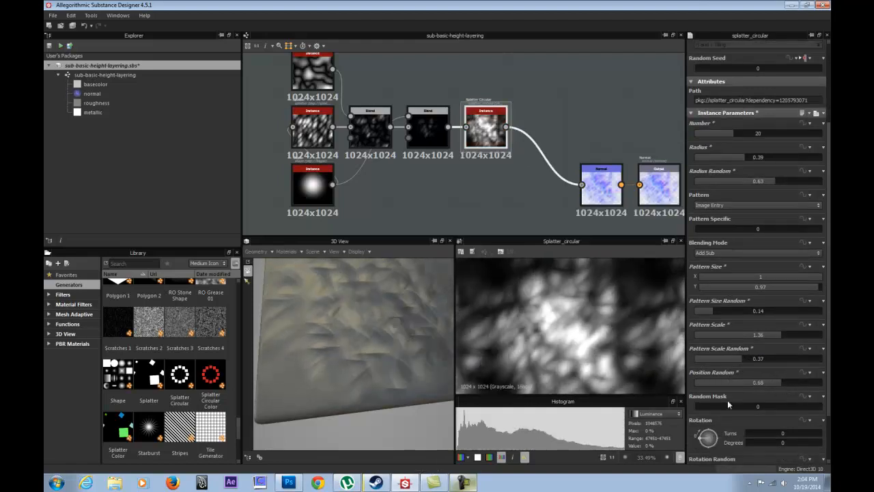
Set the Splatter Circular node's Random Mask to 0.3, Rotation to 226.99 degrees and Rotation Random to 0.04.
{"action": "left_click_drag", "start_coordinate": [711, 407], "coordinate": [735, 408]}
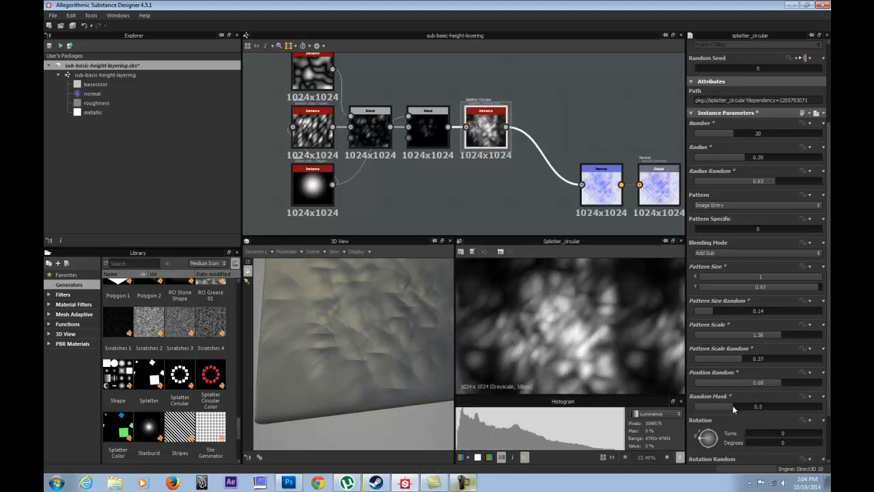
{"action": "left_click_drag", "start_coordinate": [710, 440], "coordinate": [725, 458]}
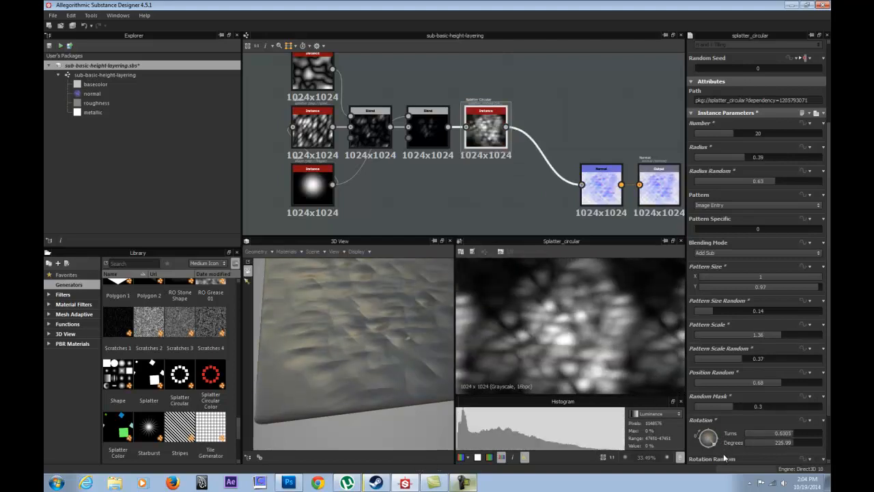
{"action": "scroll", "coordinate": [725, 427], "scroll_direction": "down", "scroll_amount": 3}
{"action": "mouse_move", "coordinate": [711, 408]}
{"action": "left_mouse_down"}
{"action": "mouse_move", "coordinate": [763, 408]}
{"action": "mouse_move", "coordinate": [700, 410]}
{"action": "left_mouse_up"}
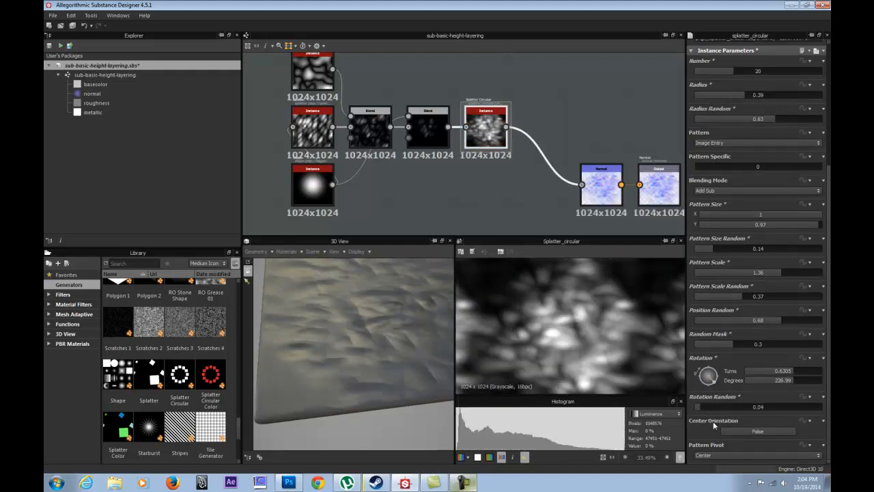
Set the Splatter Circular node's Radius to 0.61, Radius Random to 0.7 and Number to 16, checking the surface in 3D.
{"action": "scroll", "coordinate": [735, 301], "scroll_direction": "up", "scroll_amount": 5}
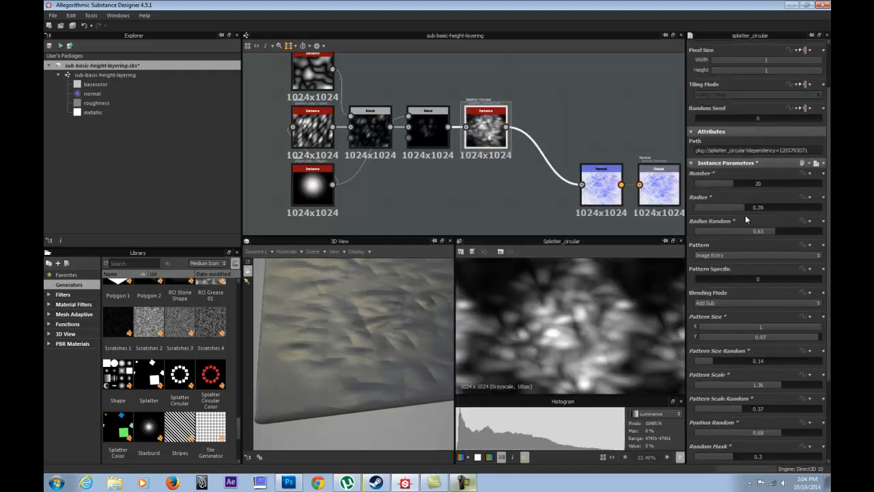
{"action": "left_click_drag", "start_coordinate": [746, 208], "coordinate": [778, 212]}
{"action": "left_click_drag", "start_coordinate": [398, 303], "coordinate": [384, 282]}
{"action": "right_click_drag", "start_coordinate": [384, 301], "coordinate": [398, 414]}
{"action": "left_click_drag", "start_coordinate": [398, 413], "coordinate": [392, 343], "text": "ctrl+shift"}
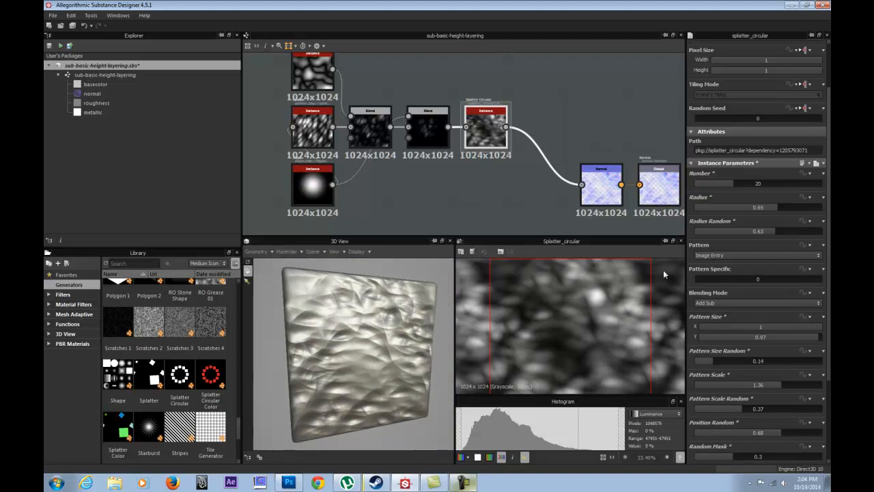
{"action": "mouse_move", "coordinate": [769, 209]}
{"action": "left_mouse_down"}
{"action": "mouse_move", "coordinate": [802, 207]}
{"action": "mouse_move", "coordinate": [772, 207]}
{"action": "left_mouse_up"}
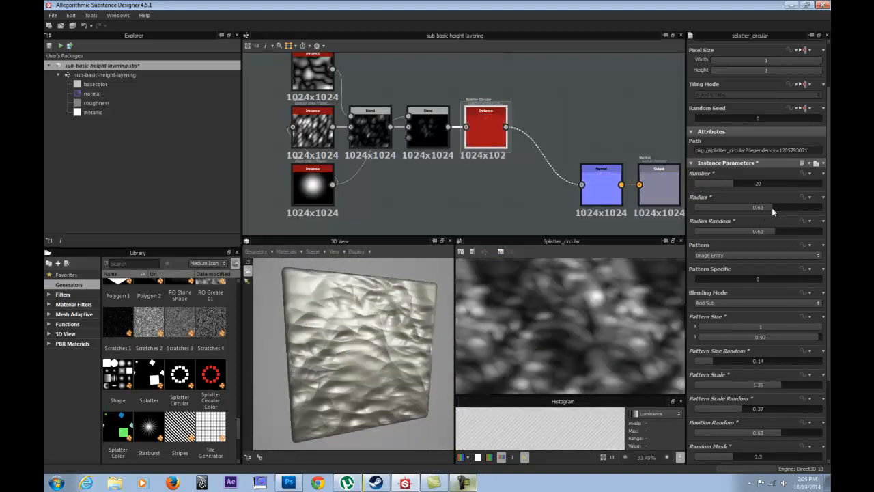
{"action": "left_click_drag", "start_coordinate": [776, 230], "coordinate": [784, 231]}
{"action": "left_click_drag", "start_coordinate": [757, 186], "coordinate": [726, 186]}
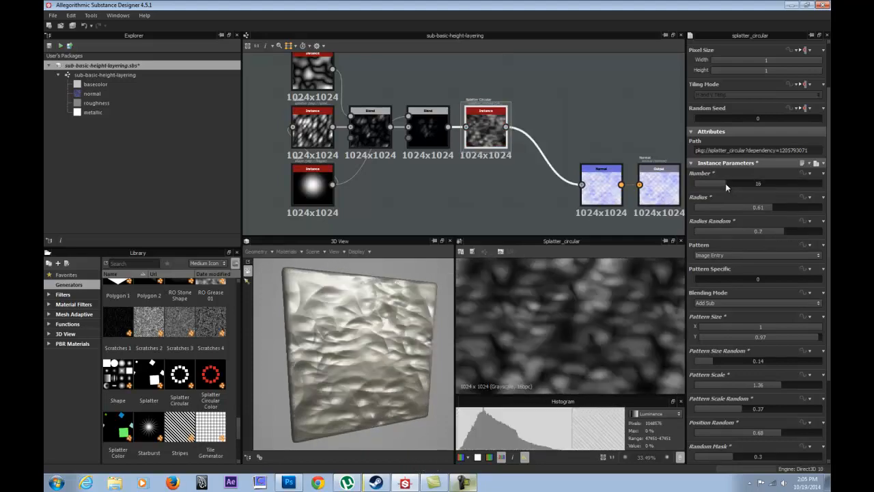
Inspect the surface closely in 3D and set Splatter Circular's Radius to 0.56 and Radius Random to 0.77.
{"action": "left_click_drag", "start_coordinate": [352, 376], "coordinate": [288, 371]}
{"action": "scroll", "coordinate": [285, 371], "scroll_direction": "up", "scroll_amount": 3}
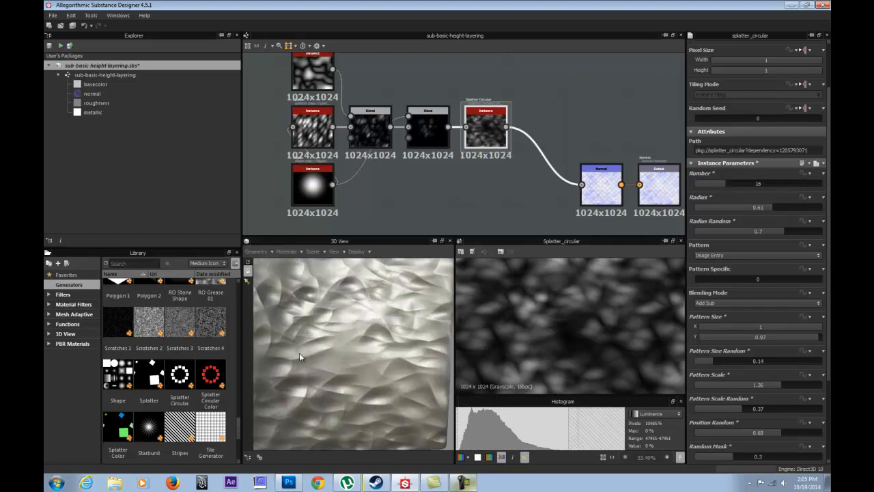
{"action": "left_click_drag", "start_coordinate": [356, 359], "coordinate": [330, 356]}
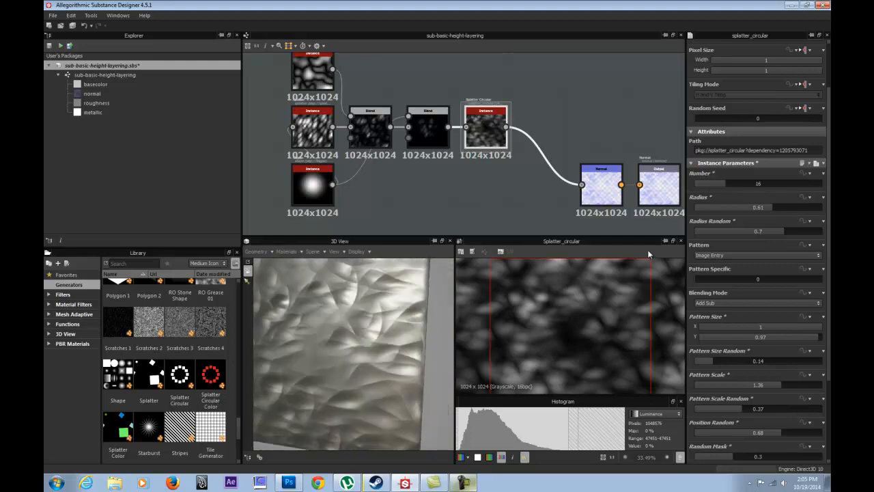
{"action": "left_click_drag", "start_coordinate": [760, 210], "coordinate": [795, 234]}
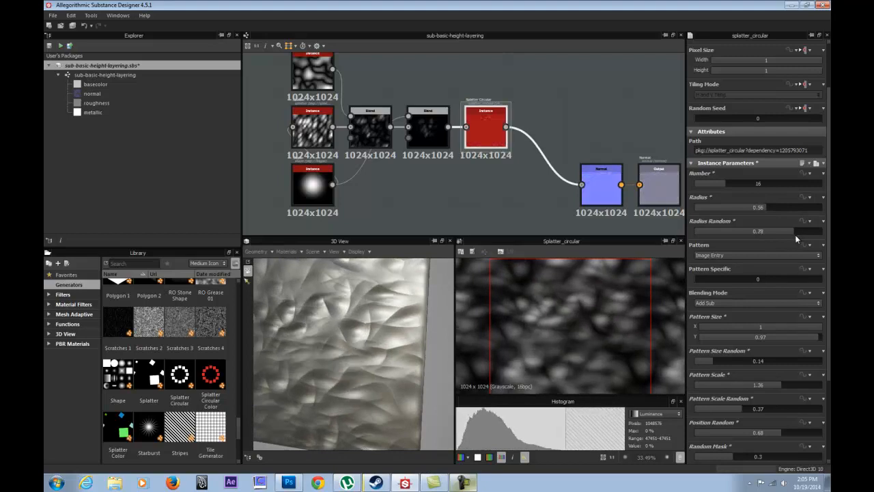
{"action": "left_click_drag", "start_coordinate": [353, 339], "coordinate": [383, 369]}
{"action": "scroll", "coordinate": [397, 373], "scroll_direction": "down", "scroll_amount": 5}
Examine the Normal node's output up close in the 2D view.
{"action": "double_click", "coordinate": [602, 186]}
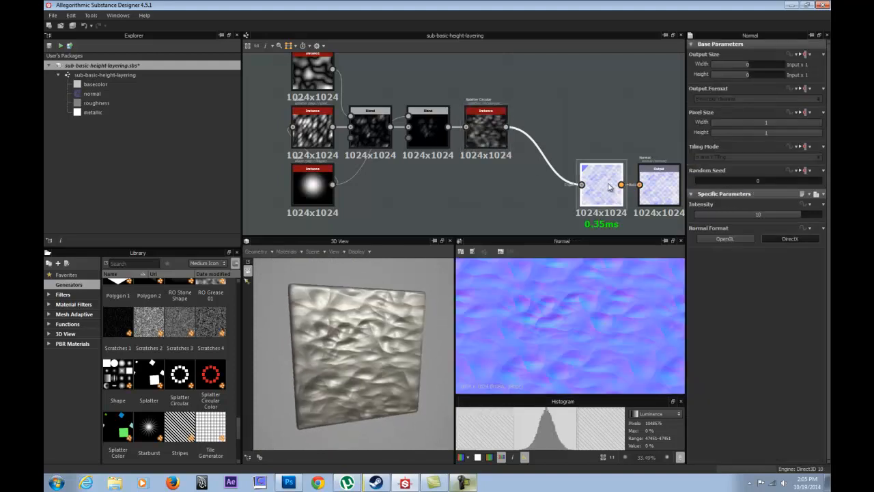
{"action": "scroll", "coordinate": [565, 331], "scroll_direction": "up", "scroll_amount": 3}
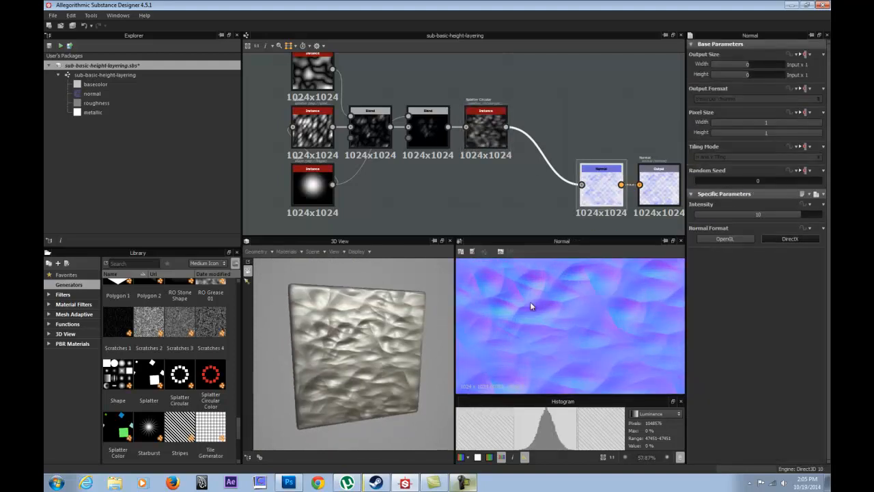
{"action": "scroll", "coordinate": [546, 317], "scroll_direction": "down", "scroll_amount": 2}
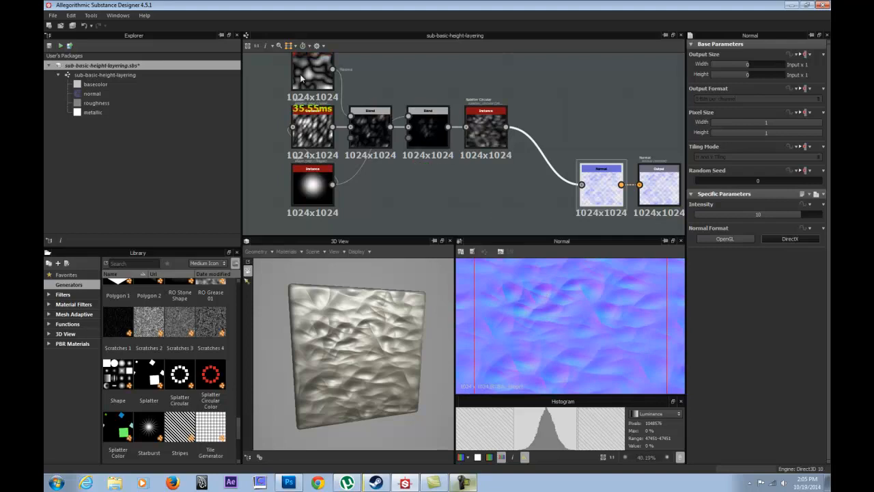
Review the node outputs from Plasma through Splatter Circular in the 2D view and move the Shape node away from below Splatter.
{"action": "middle_click_drag", "start_coordinate": [343, 80], "coordinate": [346, 99]}
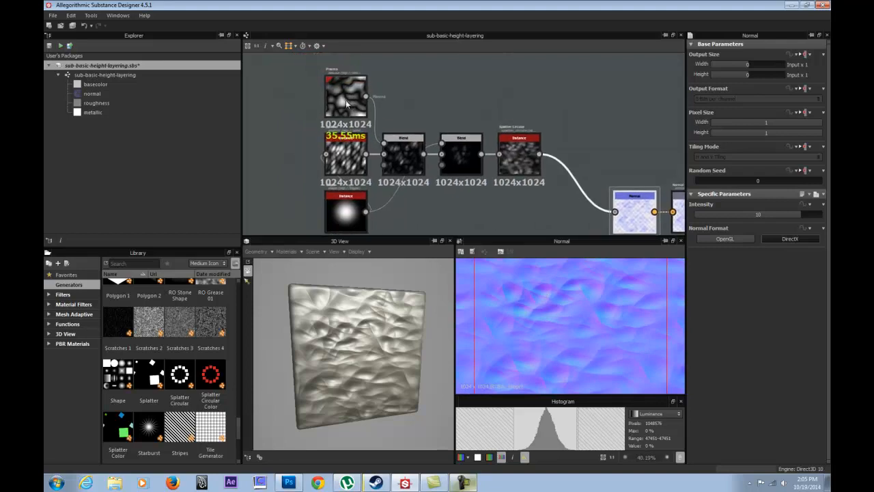
{"action": "double_click", "coordinate": [345, 97]}
{"action": "left_click", "coordinate": [346, 156]}
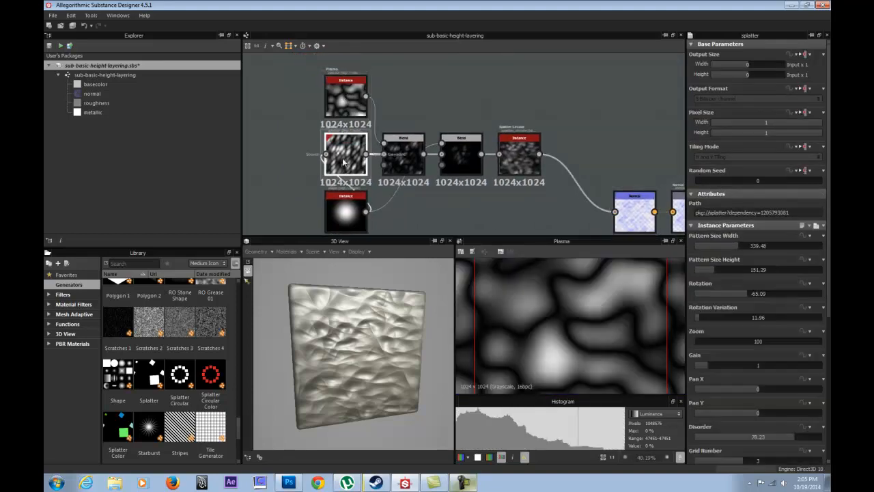
{"action": "left_click", "coordinate": [355, 215]}
{"action": "left_click_drag", "start_coordinate": [355, 215], "coordinate": [297, 214]}
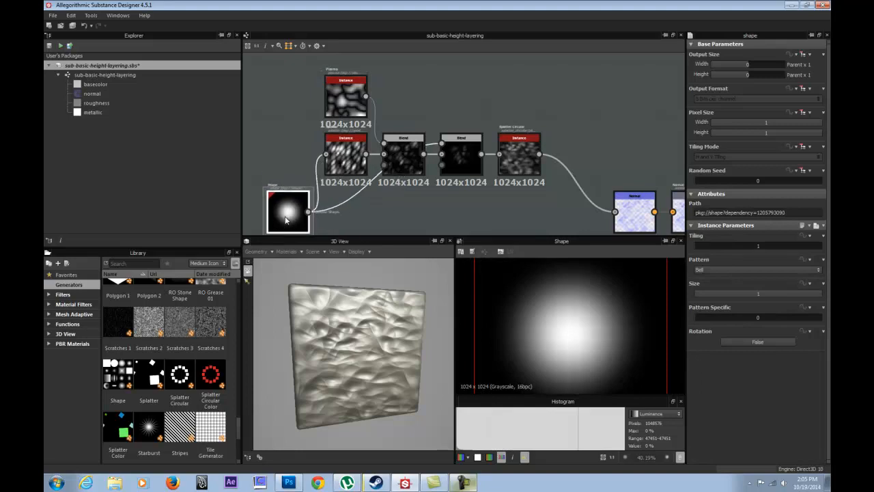
{"action": "double_click", "coordinate": [395, 157]}
{"action": "double_click", "coordinate": [461, 151]}
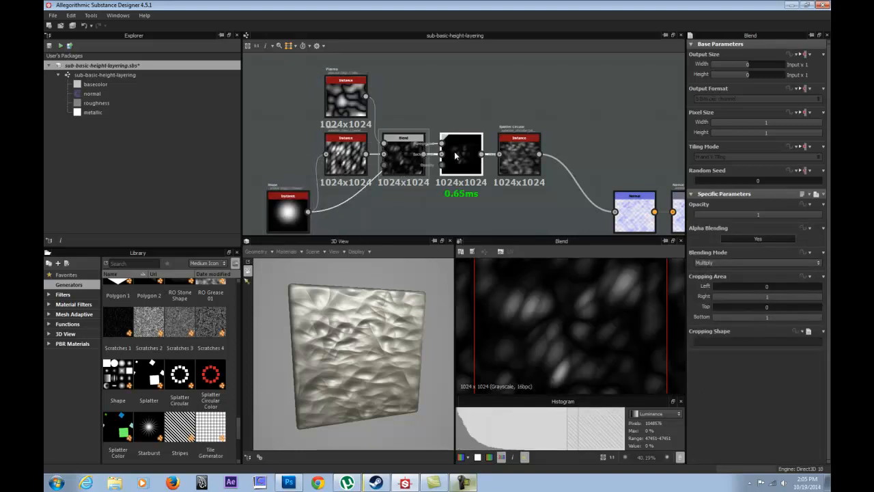
{"action": "double_click", "coordinate": [517, 146]}
Set the Plasma node's Distance to 26 and inspect the resulting relief up close in 3D.
{"action": "middle_click_drag", "start_coordinate": [397, 175], "coordinate": [499, 136]}
{"action": "middle_click_drag", "start_coordinate": [584, 150], "coordinate": [597, 173]}
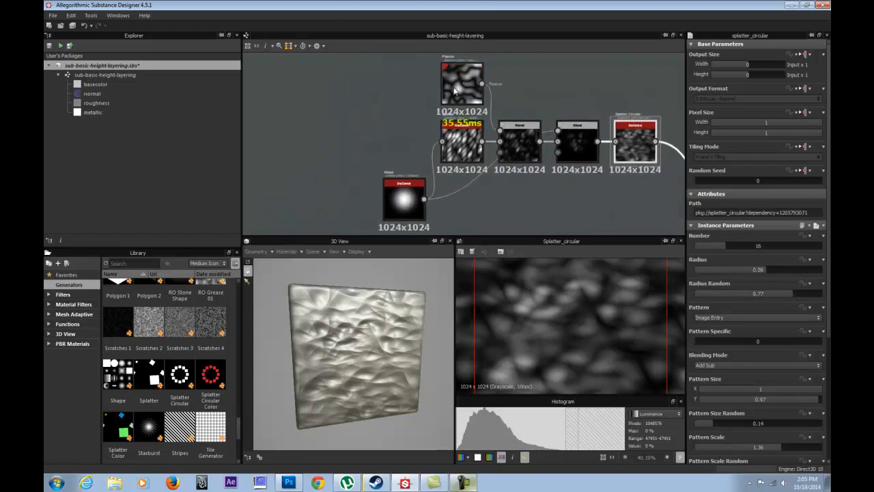
{"action": "scroll", "coordinate": [369, 79], "scroll_direction": "down", "scroll_amount": 2}
{"action": "left_click_drag", "start_coordinate": [361, 65], "coordinate": [621, 219]}
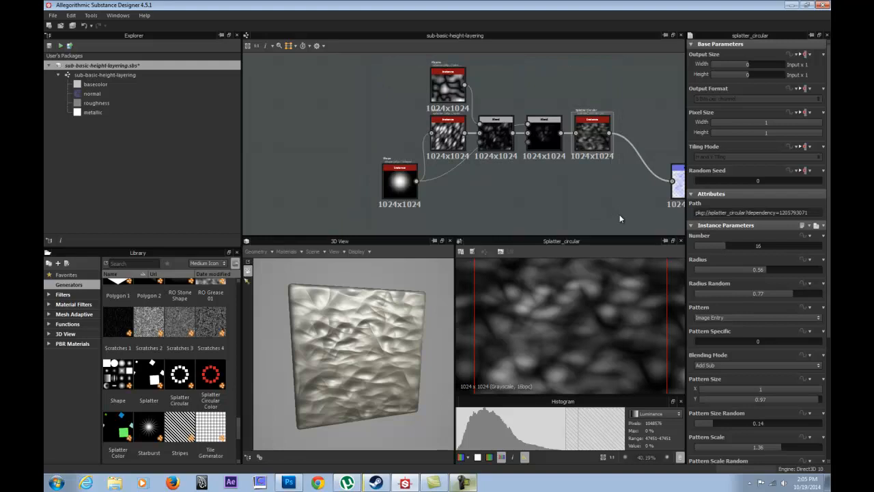
{"action": "left_click", "coordinate": [448, 88]}
{"action": "double_click", "coordinate": [447, 88]}
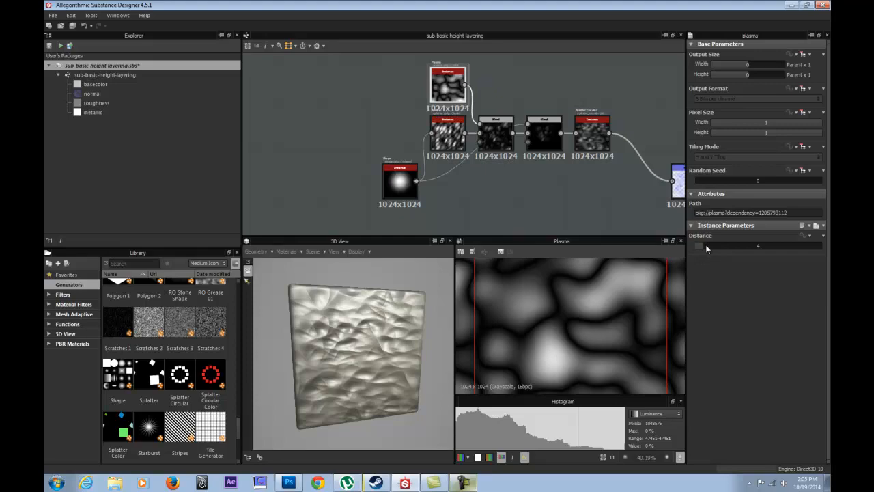
{"action": "left_click_drag", "start_coordinate": [707, 249], "coordinate": [745, 243]}
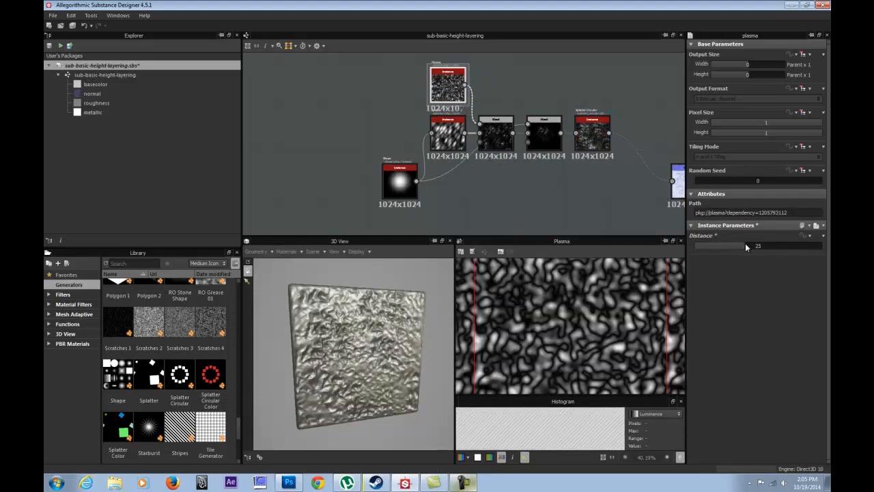
{"action": "left_click_drag", "start_coordinate": [430, 326], "coordinate": [403, 335]}
{"action": "right_click_drag", "start_coordinate": [403, 334], "coordinate": [254, 214]}
{"action": "left_click_drag", "start_coordinate": [328, 291], "coordinate": [347, 321]}
Edit the default 3D material and set its DirectX Normal option to True.
{"action": "left_click", "coordinate": [286, 251]}
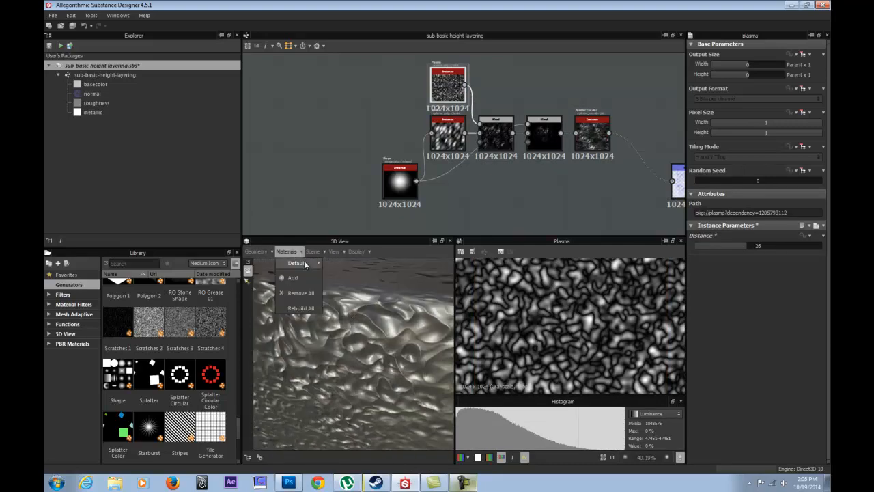
{"action": "mouse_move", "coordinate": [299, 263]}
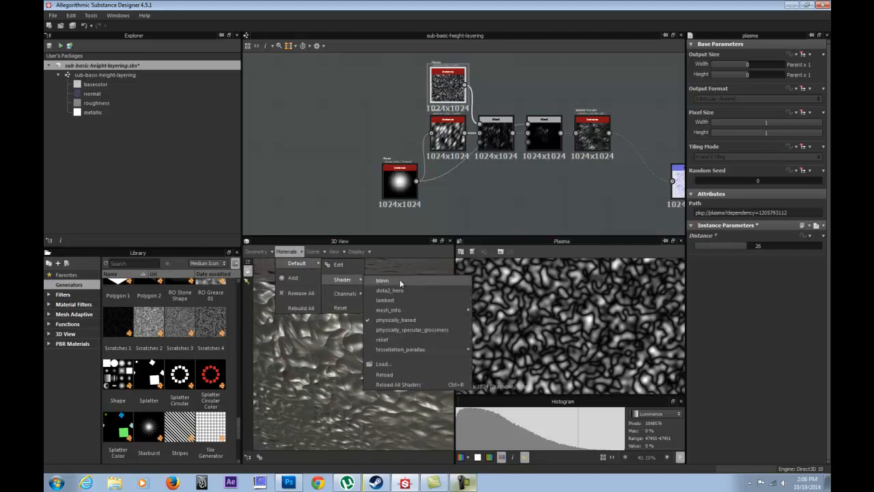
{"action": "mouse_move", "coordinate": [343, 279]}
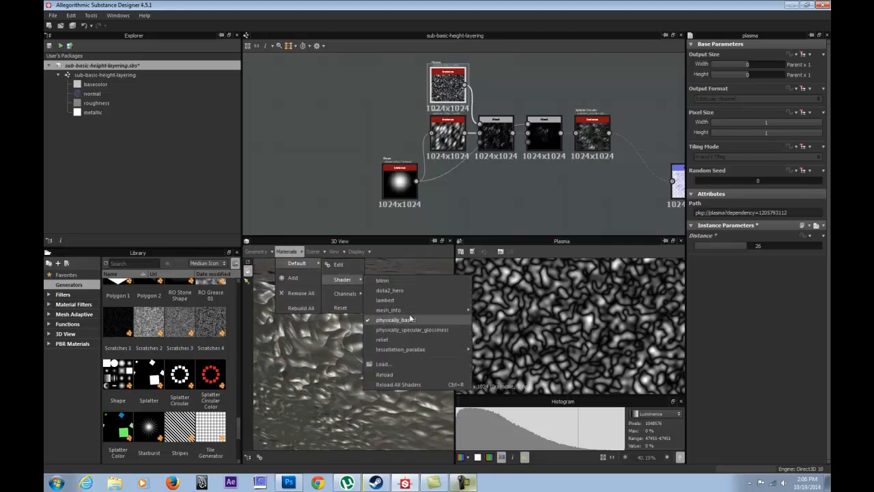
{"action": "left_click", "coordinate": [338, 265]}
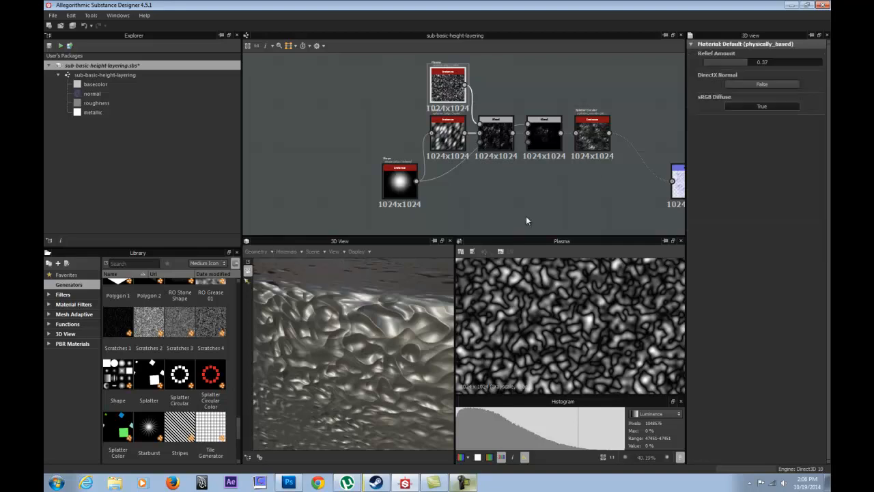
{"action": "left_click", "coordinate": [755, 85]}
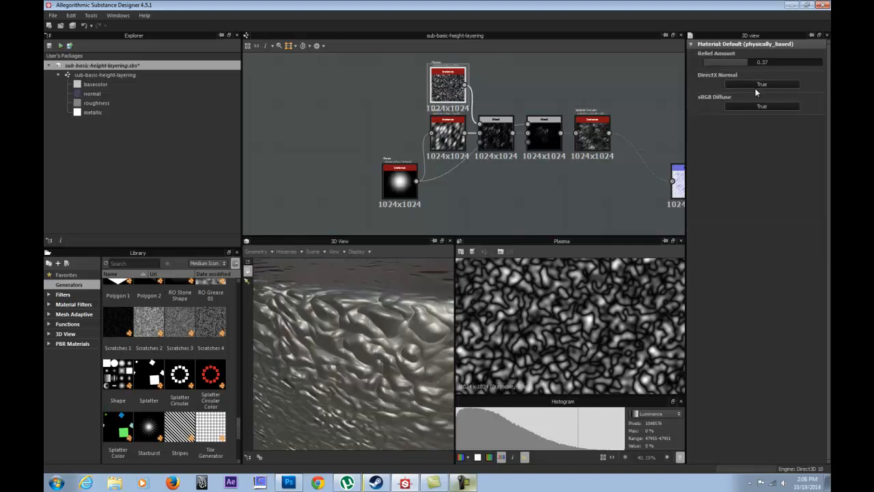
Inspect the relief on the cube in 3D and display the Normal node's output in the 2D view.
{"action": "left_click_drag", "start_coordinate": [411, 311], "coordinate": [342, 291]}
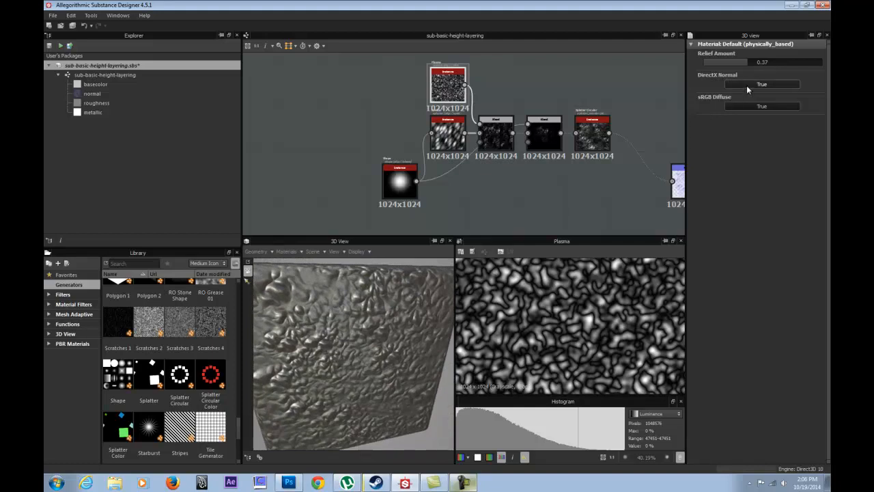
{"action": "middle_click_drag", "start_coordinate": [628, 190], "coordinate": [481, 160]}
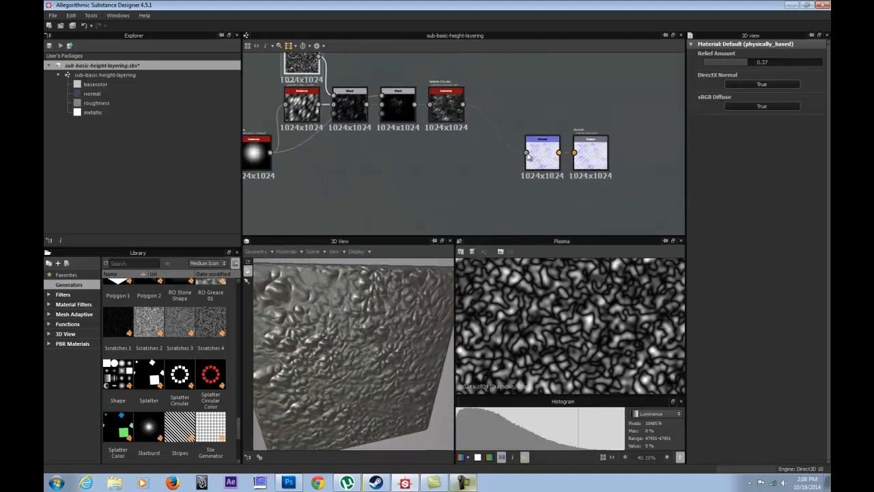
{"action": "double_click", "coordinate": [549, 158]}
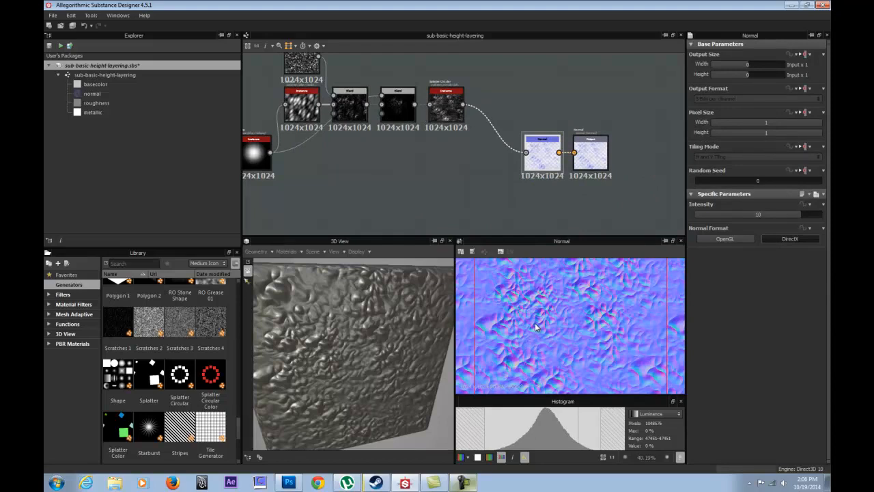
Set the Normal node's format to OpenGL and the default 3D material's DirectX Normal option to False, checking the relief on the cube.
{"action": "left_click", "coordinate": [727, 239]}
{"action": "left_click_drag", "start_coordinate": [372, 325], "coordinate": [396, 339]}
{"action": "left_click", "coordinate": [287, 251]}
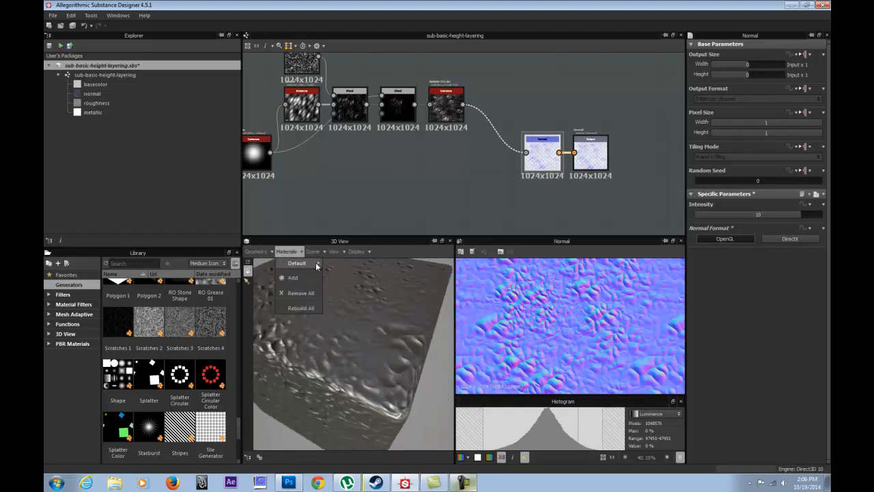
{"action": "left_click", "coordinate": [340, 265]}
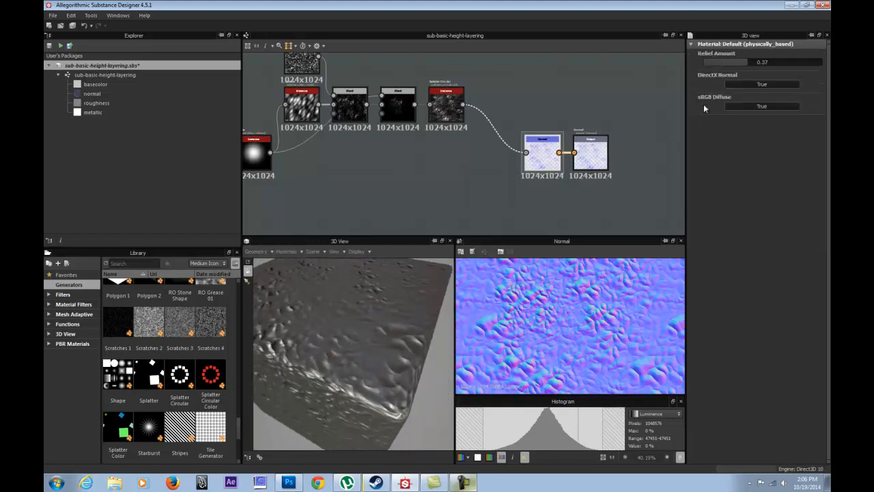
{"action": "left_click", "coordinate": [763, 85]}
{"action": "left_click_drag", "start_coordinate": [397, 300], "coordinate": [407, 267]}
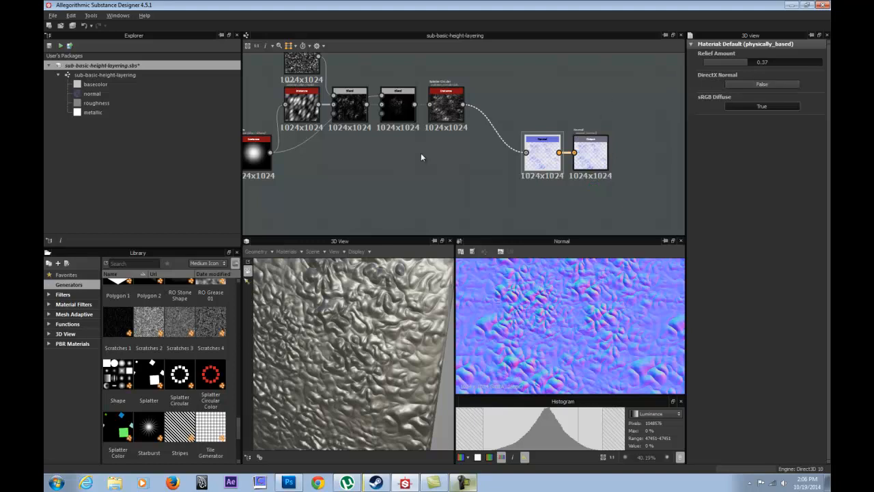
Review the Splatter and Plasma node outputs in the 2D view together with their parameters.
{"action": "middle_click_drag", "start_coordinate": [458, 149], "coordinate": [478, 154]}
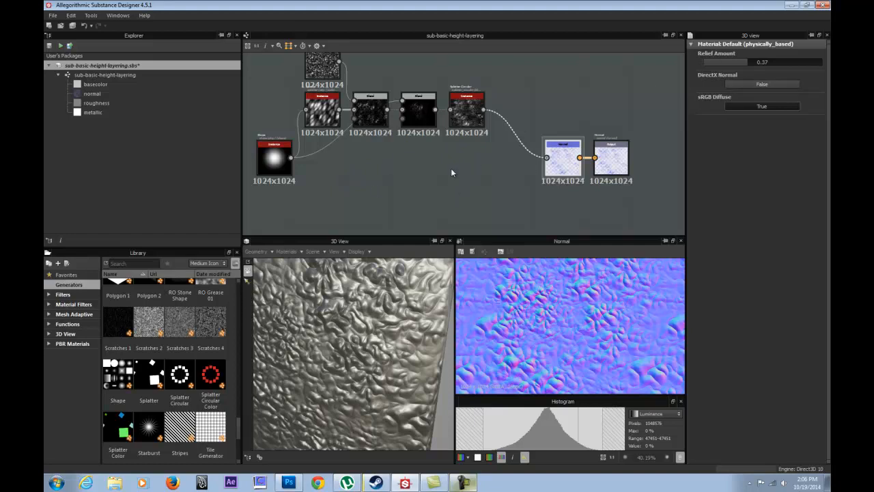
{"action": "middle_click_drag", "start_coordinate": [390, 168], "coordinate": [423, 198]}
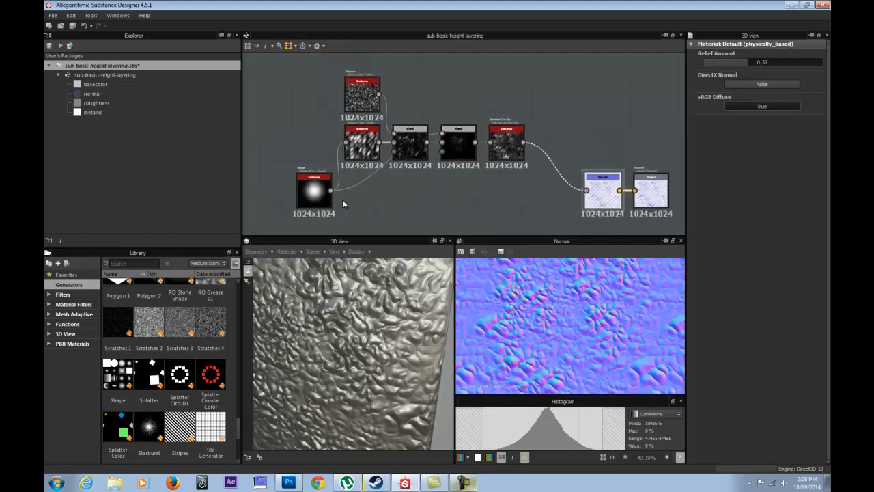
{"action": "scroll", "coordinate": [342, 192], "scroll_direction": "up", "scroll_amount": 5}
{"action": "middle_click_drag", "start_coordinate": [341, 75], "coordinate": [353, 148]}
{"action": "left_click_drag", "start_coordinate": [380, 100], "coordinate": [281, 99]}
{"action": "scroll", "coordinate": [340, 150], "scroll_direction": "down", "scroll_amount": 2}
{"action": "middle_click_drag", "start_coordinate": [365, 183], "coordinate": [356, 136]}
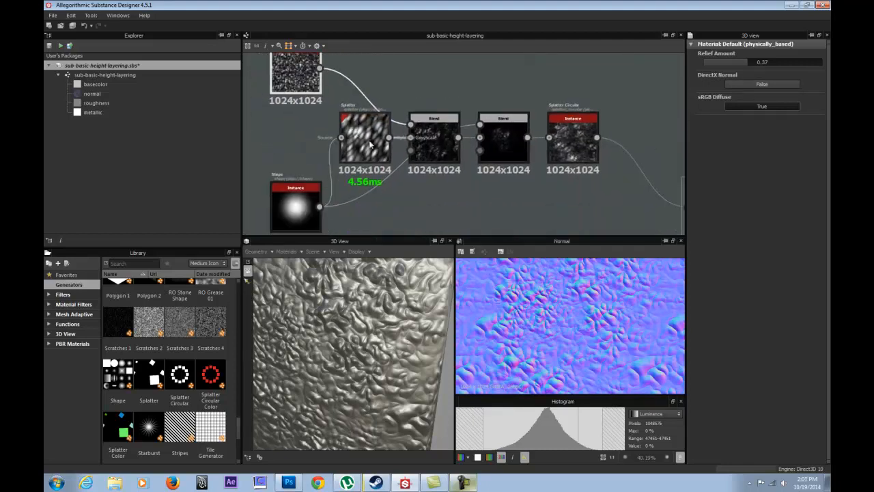
{"action": "double_click", "coordinate": [356, 136]}
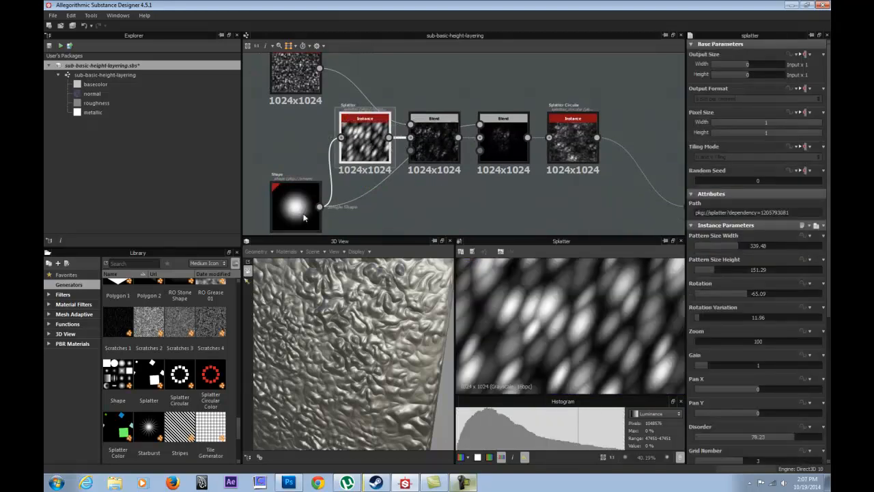
{"action": "scroll", "coordinate": [443, 106], "scroll_direction": "down", "scroll_amount": 1}
{"action": "middle_click_drag", "start_coordinate": [306, 70], "coordinate": [315, 107]}
{"action": "double_click", "coordinate": [326, 115]}
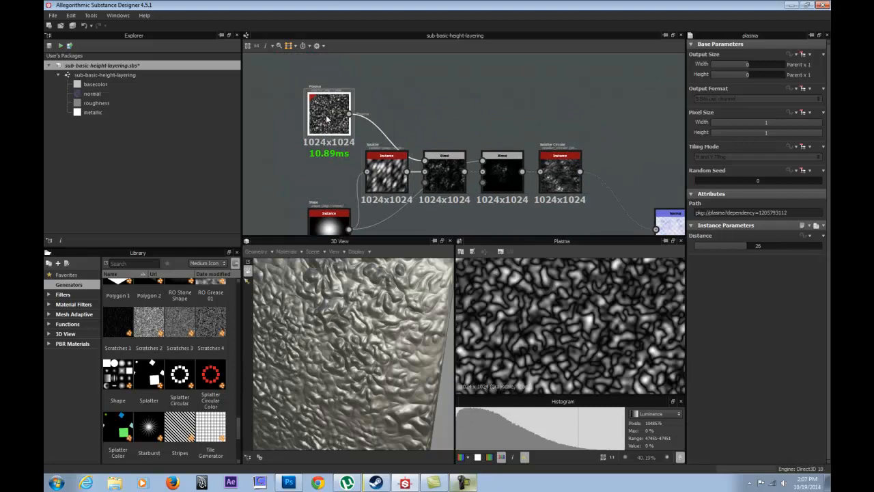
{"action": "left_click_drag", "start_coordinate": [762, 244], "coordinate": [744, 251]}
{"action": "middle_click_drag", "start_coordinate": [438, 140], "coordinate": [469, 88]}
Try the Paraboloid and Thorn patterns on the Shape node and inspect the relief in 3D.
{"action": "left_click", "coordinate": [356, 193]}
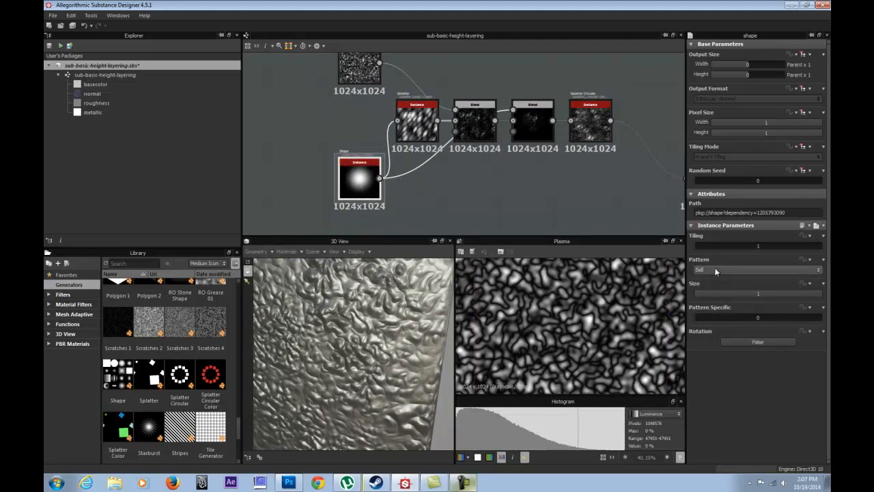
{"action": "left_click", "coordinate": [724, 270]}
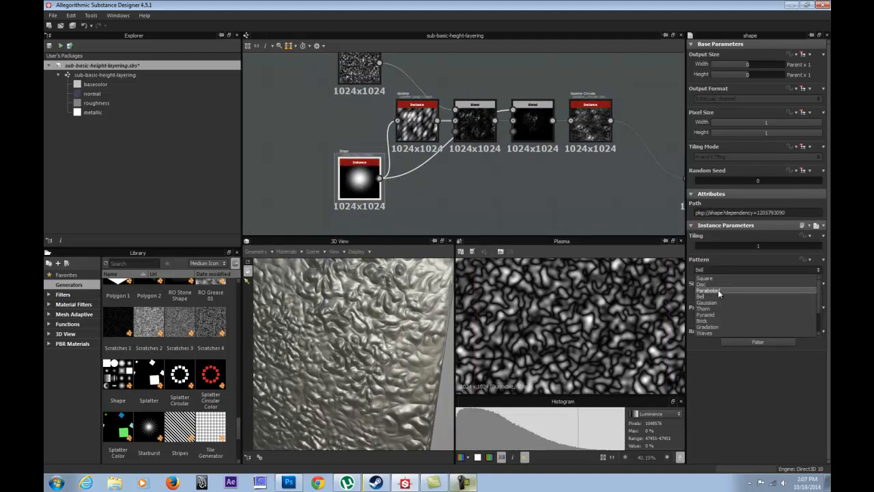
{"action": "left_click", "coordinate": [719, 292]}
{"action": "left_click_drag", "start_coordinate": [346, 343], "coordinate": [386, 331]}
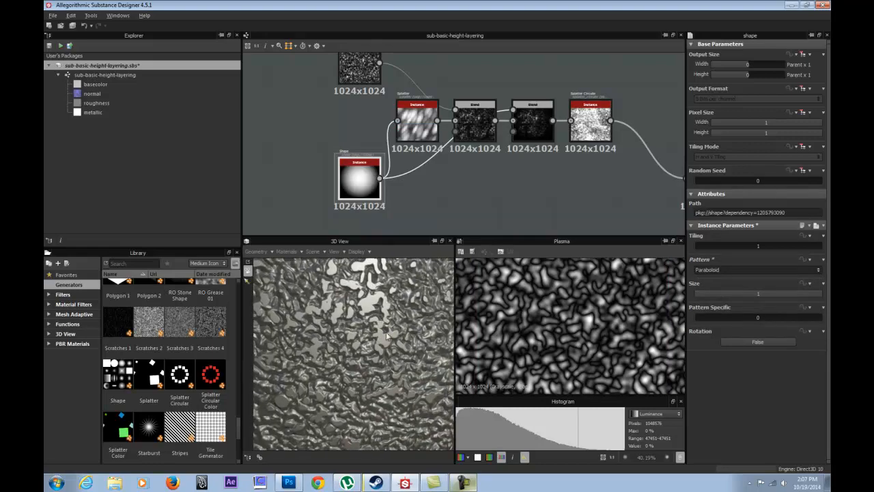
{"action": "left_click", "coordinate": [736, 271]}
{"action": "left_click", "coordinate": [724, 309]}
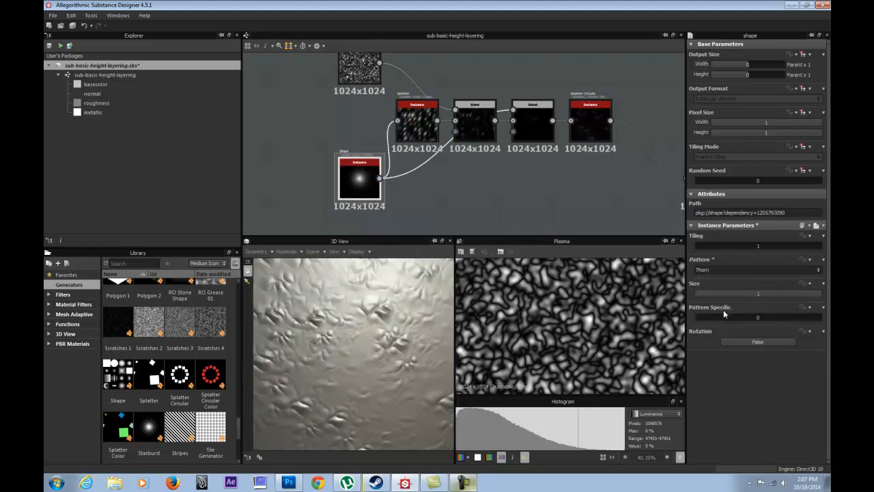
Try the Pyramid, Gradation and Waves patterns on the Shape node, checking the cube's relief for each.
{"action": "left_click", "coordinate": [731, 271]}
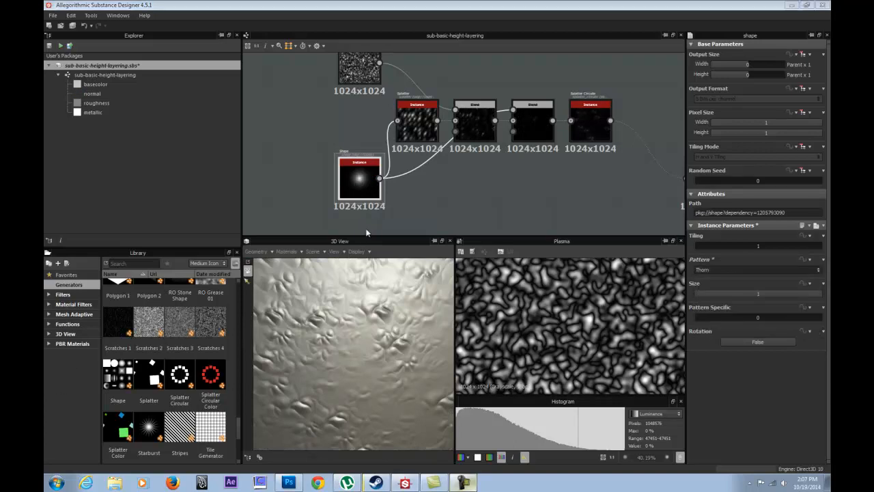
{"action": "left_click", "coordinate": [363, 177]}
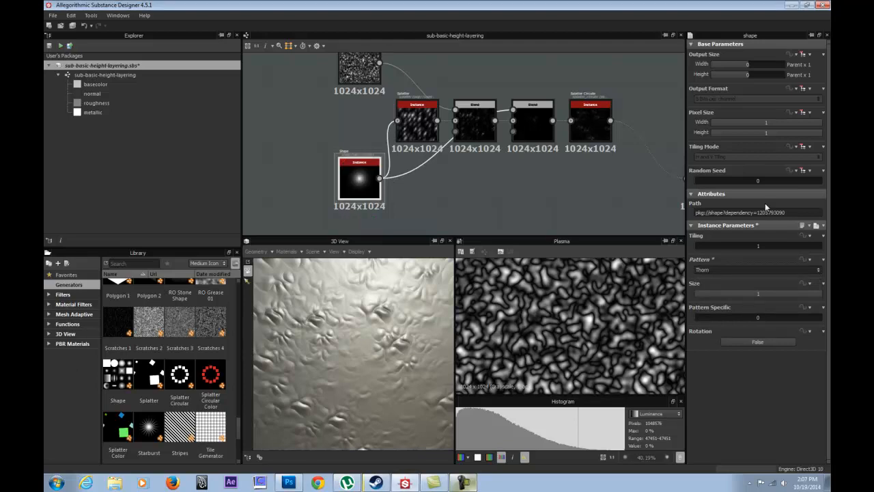
{"action": "left_click", "coordinate": [719, 269]}
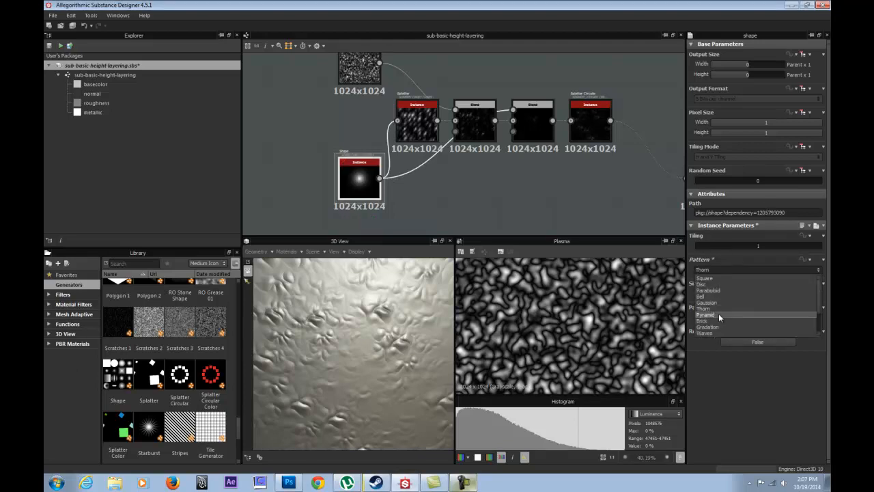
{"action": "left_click", "coordinate": [718, 314]}
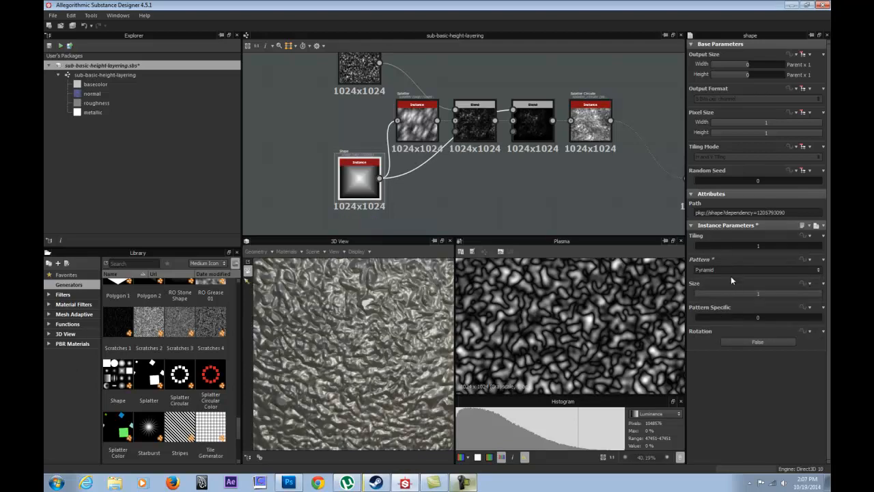
{"action": "left_click", "coordinate": [730, 271]}
{"action": "left_click", "coordinate": [716, 328]}
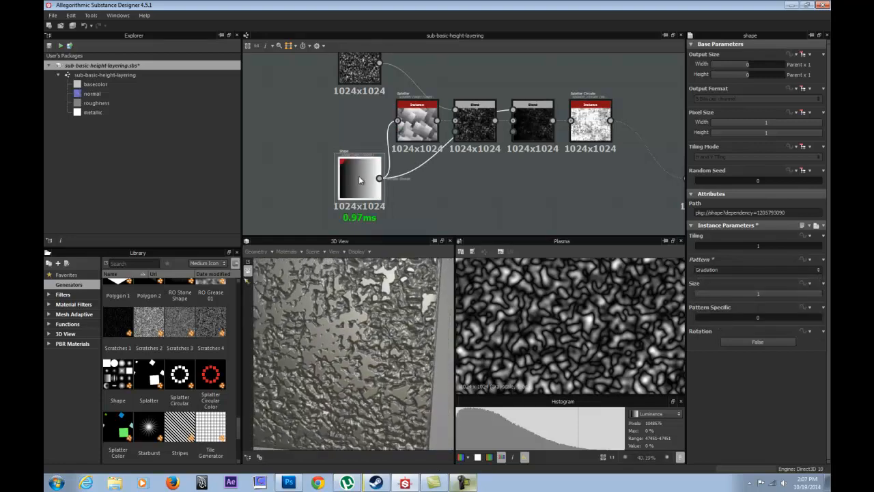
{"action": "mouse_move", "coordinate": [321, 343]}
{"action": "left_mouse_down"}
{"action": "mouse_move", "coordinate": [357, 350]}
{"action": "mouse_move", "coordinate": [358, 336]}
{"action": "mouse_move", "coordinate": [318, 335]}
{"action": "mouse_move", "coordinate": [337, 349]}
{"action": "mouse_move", "coordinate": [318, 357]}
{"action": "mouse_move", "coordinate": [257, 342]}
{"action": "mouse_move", "coordinate": [351, 348]}
{"action": "mouse_move", "coordinate": [336, 338]}
{"action": "left_mouse_up"}
{"action": "left_click", "coordinate": [750, 270]}
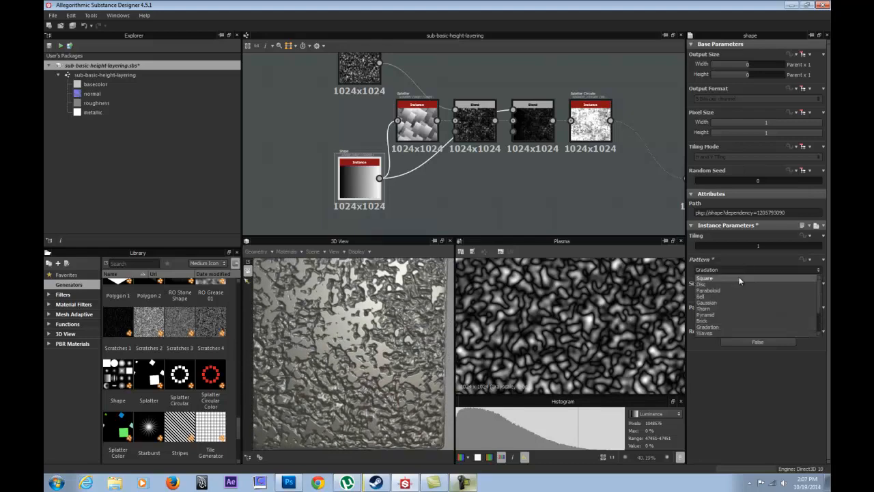
{"action": "left_click", "coordinate": [719, 331]}
{"action": "left_click_drag", "start_coordinate": [334, 333], "coordinate": [314, 345]}
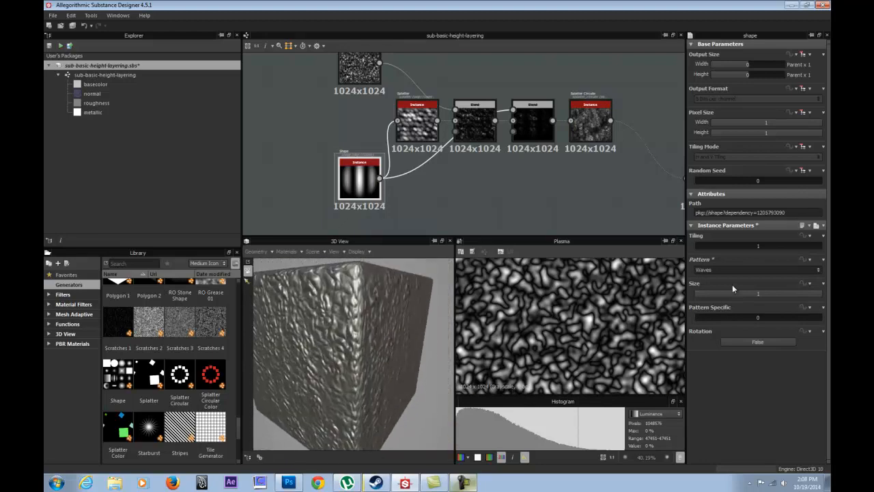
Check the Paraboloid pattern on the Shape node once more up close, and set the pattern to Gaussian.
{"action": "left_click", "coordinate": [731, 270]}
{"action": "left_click", "coordinate": [716, 291]}
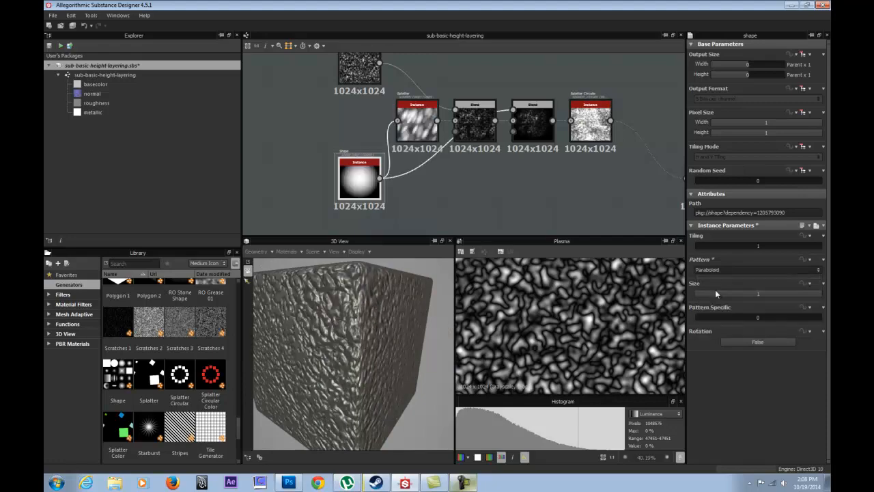
{"action": "scroll", "coordinate": [437, 323], "scroll_direction": "up", "scroll_amount": 3}
{"action": "scroll", "coordinate": [437, 323], "scroll_direction": "down", "scroll_amount": 1}
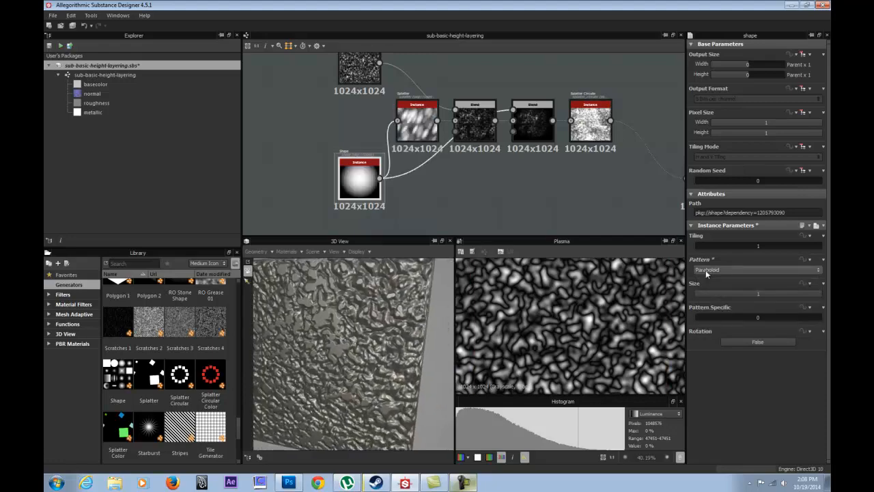
{"action": "left_click", "coordinate": [710, 271]}
{"action": "left_click", "coordinate": [717, 303]}
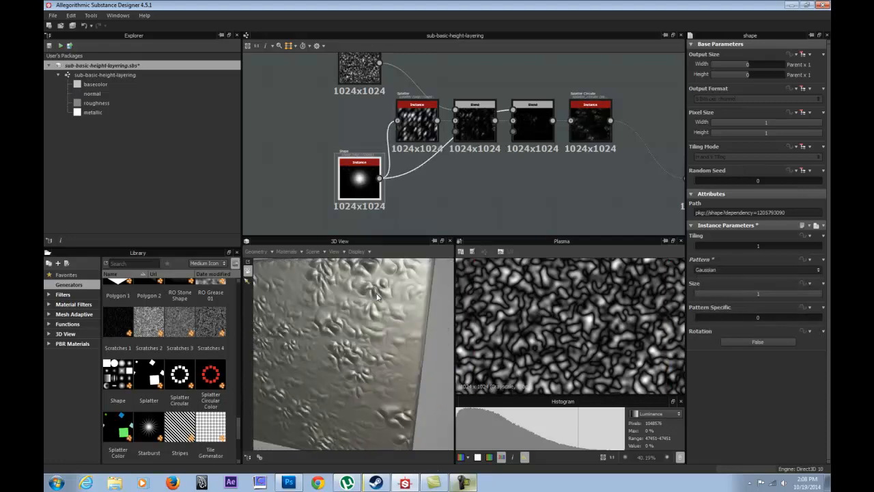
Set the Splatter node's Pattern Size Height to 317.34 and Pattern Size Width to 0, and inspect the streaks on the cube.
{"action": "left_click", "coordinate": [414, 102]}
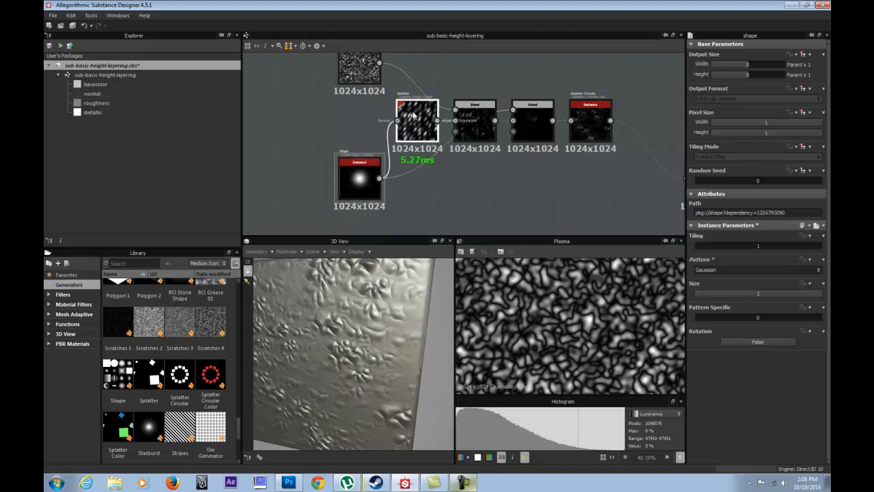
{"action": "left_click", "coordinate": [764, 272]}
{"action": "left_click_drag", "start_coordinate": [763, 273], "coordinate": [716, 244]}
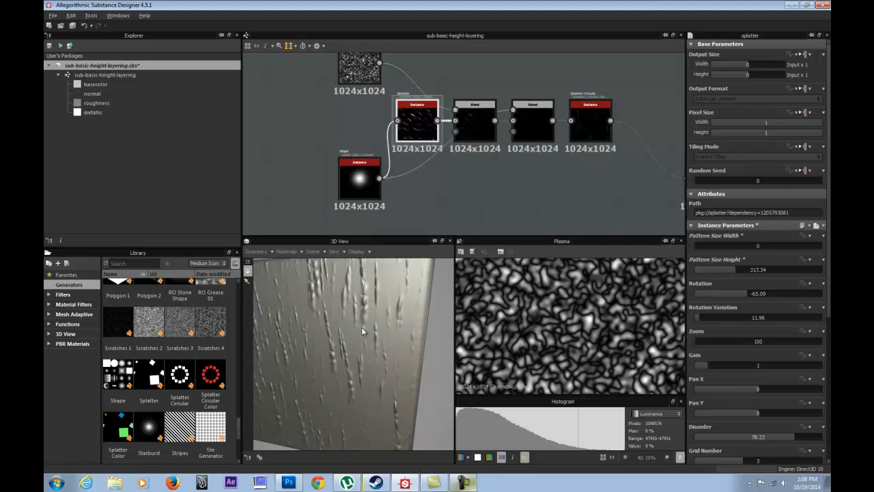
{"action": "left_click_drag", "start_coordinate": [363, 331], "coordinate": [358, 298]}
{"action": "scroll", "coordinate": [359, 301], "scroll_direction": "down", "scroll_amount": 4}
{"action": "mouse_move", "coordinate": [392, 331]}
{"action": "left_mouse_down"}
{"action": "mouse_move", "coordinate": [359, 365]}
{"action": "mouse_move", "coordinate": [304, 374]}
{"action": "mouse_move", "coordinate": [327, 334]}
{"action": "mouse_move", "coordinate": [328, 389]}
{"action": "mouse_move", "coordinate": [407, 328]}
{"action": "left_mouse_up"}
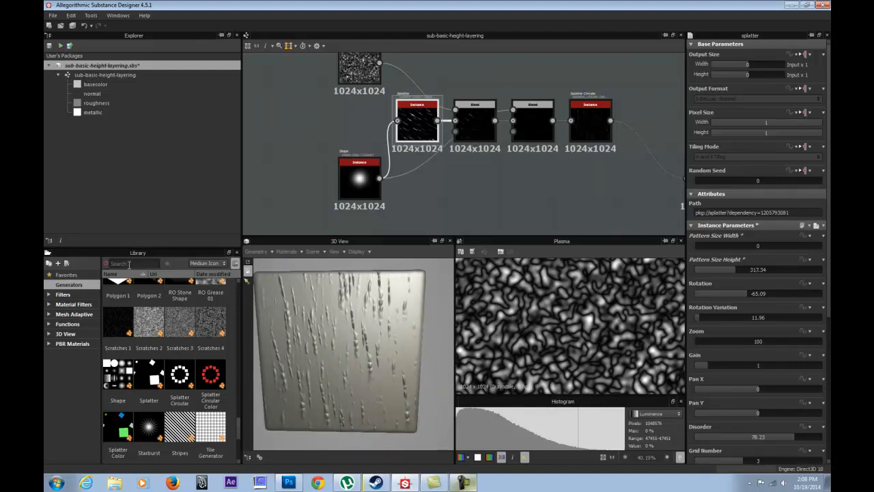
Collapse the graph's outputs in the Explorer, review the two Blend nodes and display Splatter Circular's output in the 2D view.
{"action": "left_click", "coordinate": [58, 75]}
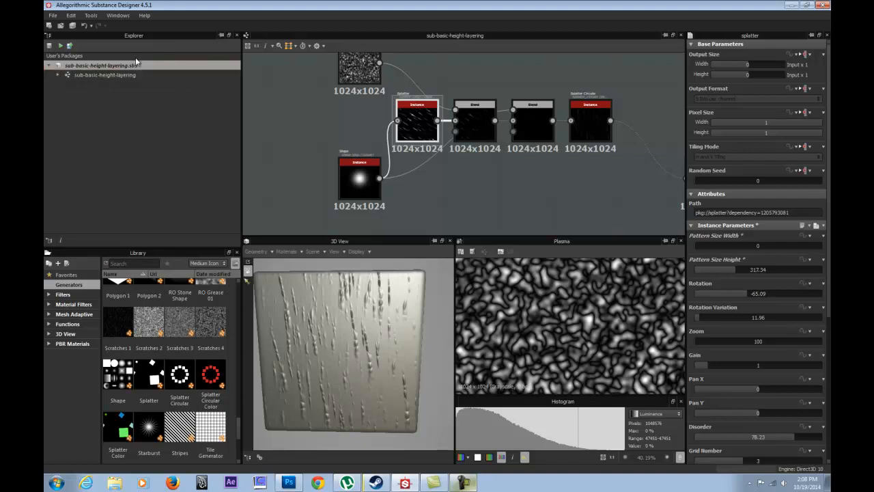
{"action": "left_click", "coordinate": [475, 119]}
{"action": "double_click", "coordinate": [539, 116]}
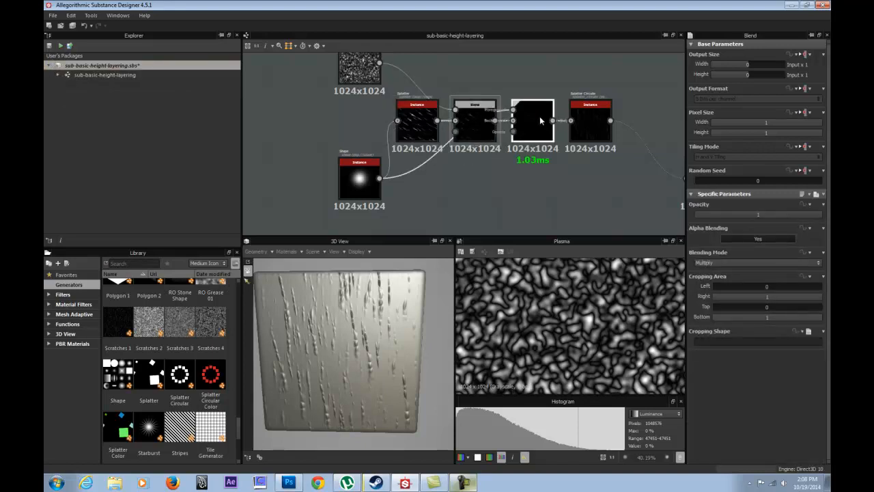
{"action": "double_click", "coordinate": [599, 112]}
{"action": "middle_click_drag", "start_coordinate": [590, 125], "coordinate": [447, 105]}
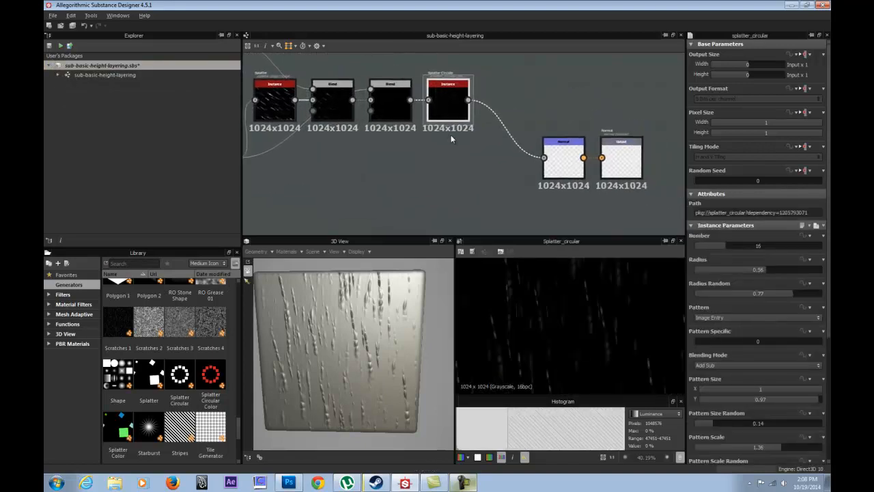
{"action": "left_click_drag", "start_coordinate": [562, 106], "coordinate": [626, 117]}
{"action": "middle_click_drag", "start_coordinate": [434, 156], "coordinate": [604, 199]}
{"action": "scroll", "coordinate": [514, 179], "scroll_direction": "down", "scroll_amount": 2}
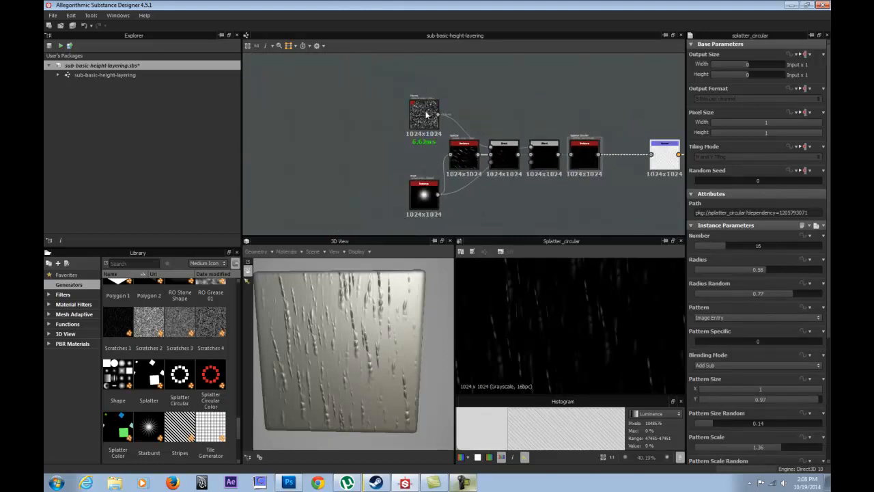
Rearrange the graph by moving the Shape node up beneath Plasma and the Splatter node down below the connection to the first Blend.
{"action": "left_click", "coordinate": [426, 114]}
{"action": "scroll", "coordinate": [409, 158], "scroll_direction": "up", "scroll_amount": 3}
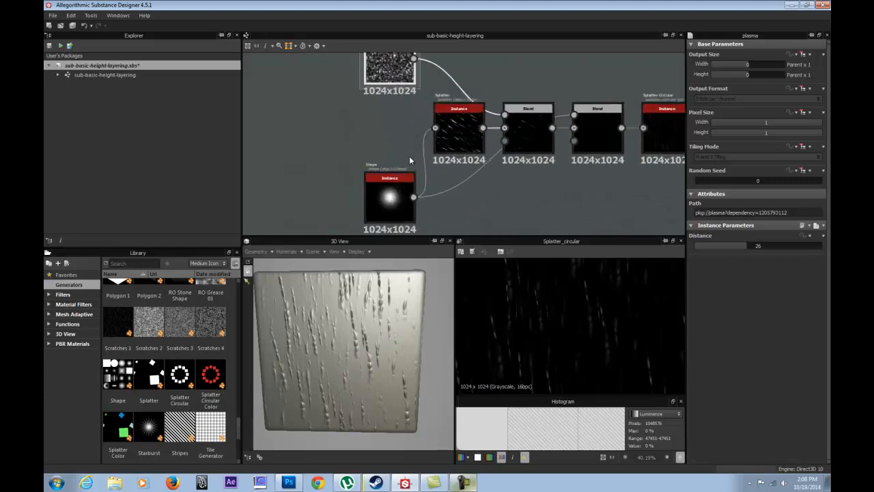
{"action": "left_click_drag", "start_coordinate": [391, 199], "coordinate": [391, 132]}
{"action": "left_click_drag", "start_coordinate": [459, 131], "coordinate": [460, 197]}
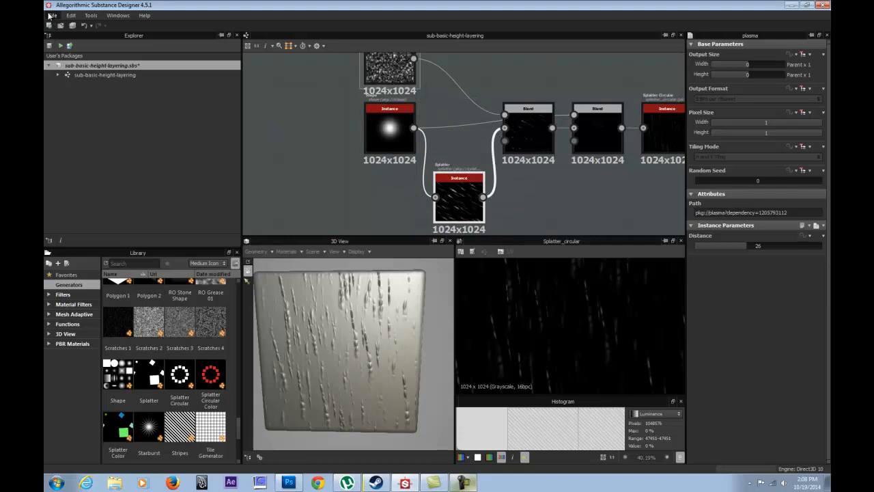
Open the recently used package quake-dirt-stone-testing2.sbs from the dirt-source folder.
{"action": "left_click", "coordinate": [51, 15]}
{"action": "mouse_move", "coordinate": [78, 52]}
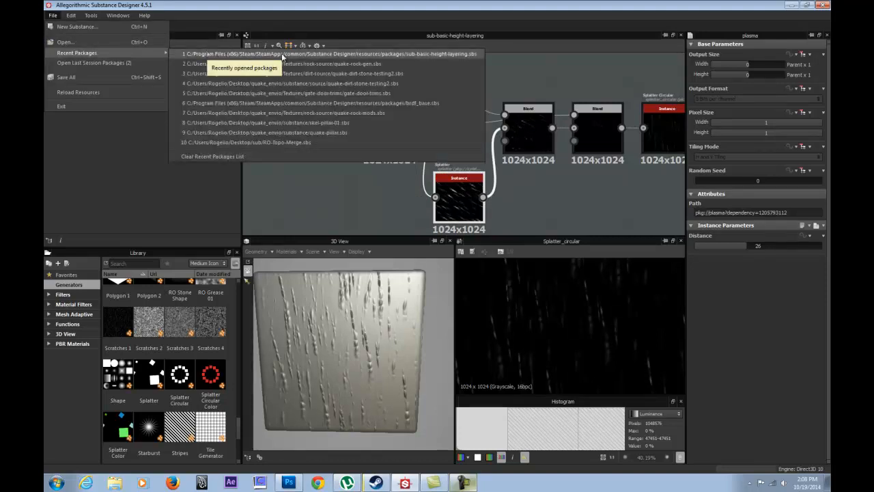
{"action": "left_click", "coordinate": [356, 75]}
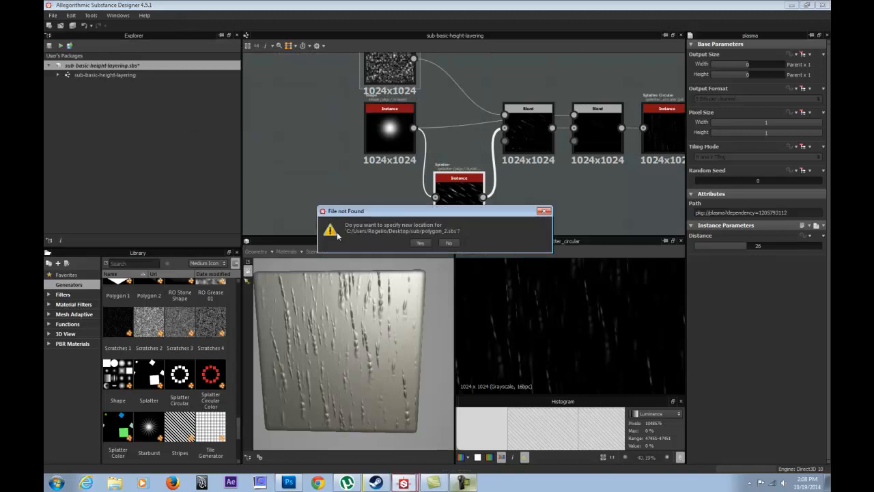
Decline to specify new locations for the package's missing dependency files and close the update report.
{"action": "left_click", "coordinate": [422, 243]}
{"action": "left_click", "coordinate": [540, 242]}
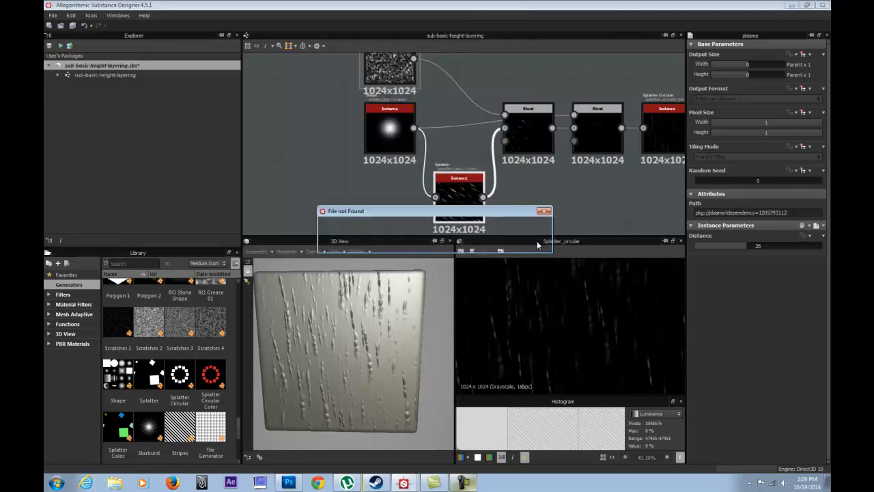
{"action": "left_click", "coordinate": [450, 243]}
{"action": "left_click", "coordinate": [450, 245]}
{"action": "left_click", "coordinate": [450, 245]}
{"action": "left_click", "coordinate": [451, 245]}
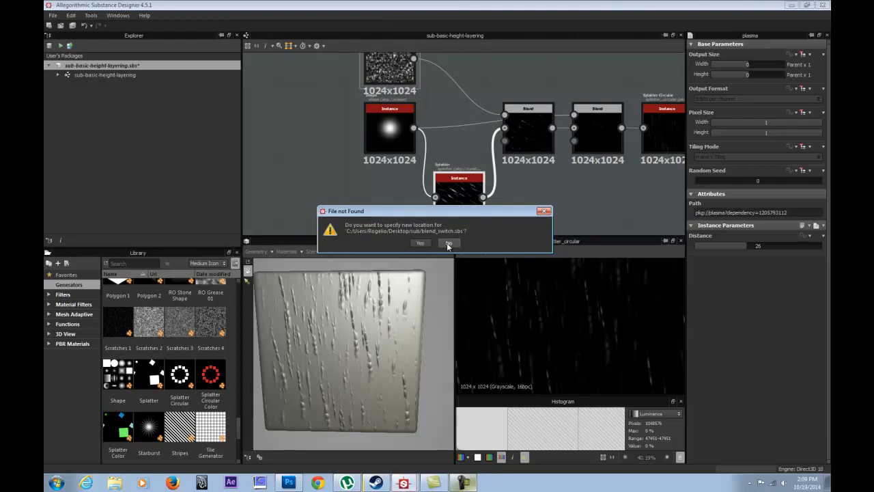
{"action": "left_click", "coordinate": [448, 246]}
{"action": "left_click", "coordinate": [448, 244]}
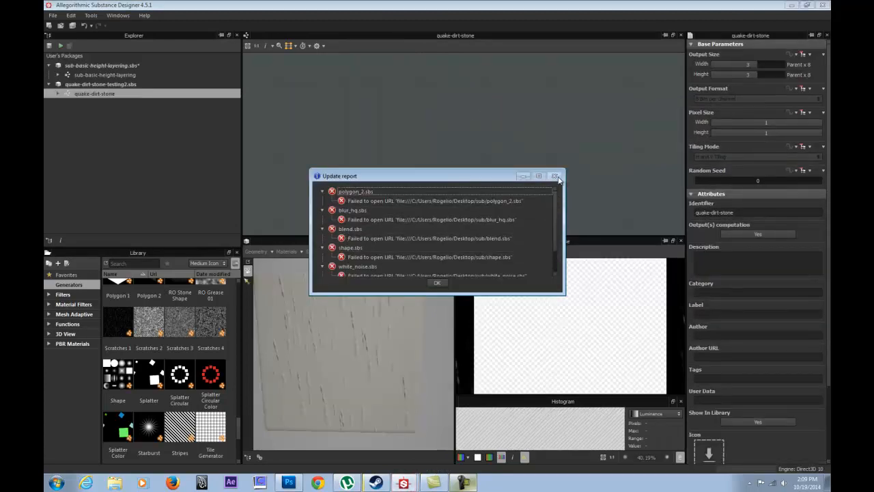
{"action": "left_click", "coordinate": [438, 282]}
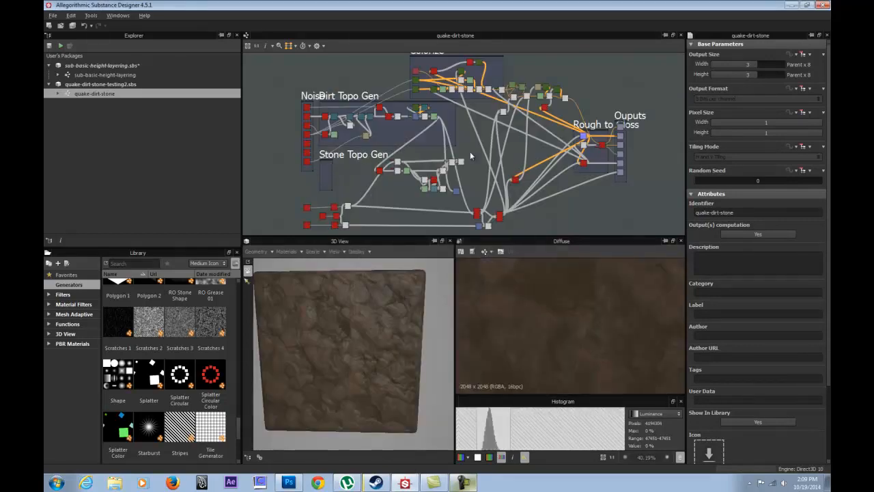
Fit the Stone Topo Gen frame around its node network and move them down, well clear of Dirt Topo Gen.
{"action": "scroll", "coordinate": [350, 163], "scroll_direction": "up", "scroll_amount": 5}
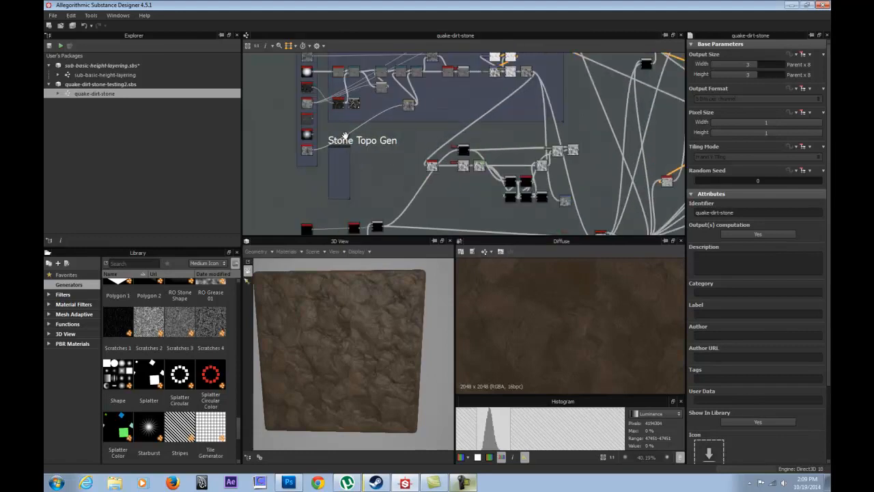
{"action": "left_click_drag", "start_coordinate": [350, 140], "coordinate": [324, 185]}
{"action": "scroll", "coordinate": [414, 142], "scroll_direction": "down", "scroll_amount": 6}
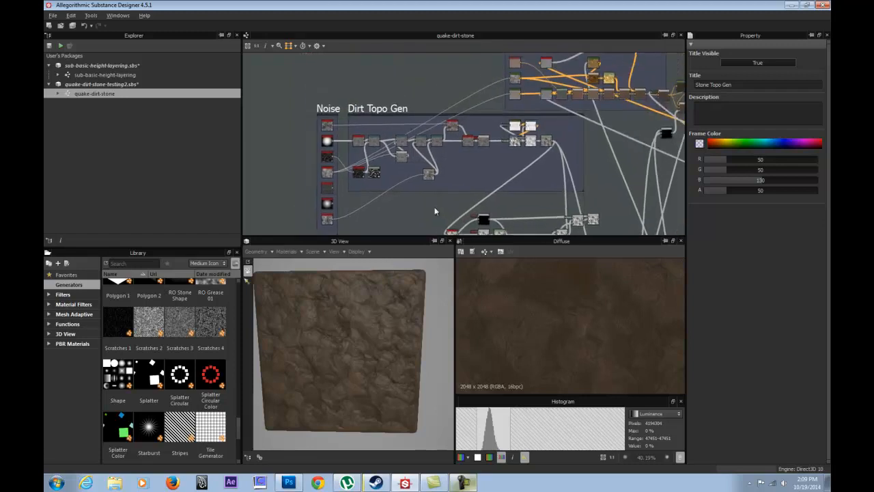
{"action": "middle_click_drag", "start_coordinate": [354, 149], "coordinate": [351, 120]}
{"action": "left_click_drag", "start_coordinate": [496, 192], "coordinate": [341, 110]}
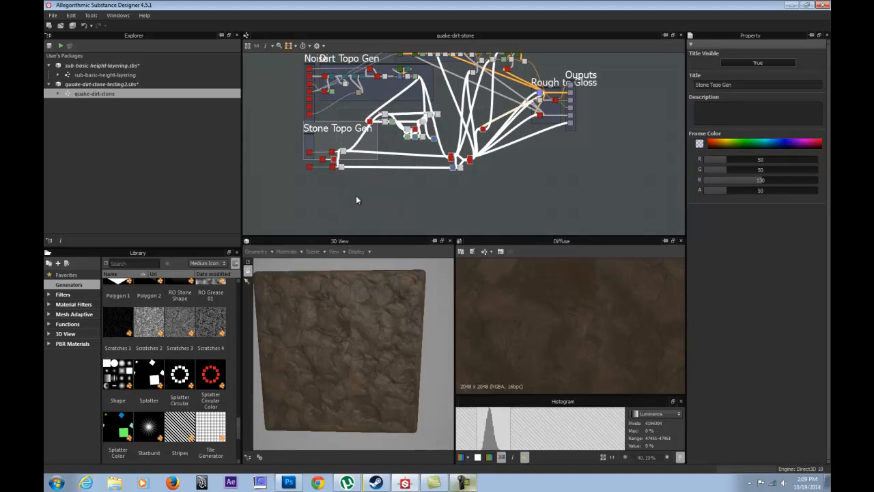
{"action": "left_click_drag", "start_coordinate": [507, 203], "coordinate": [431, 223]}
Select the loose cluster of nodes beneath the Noise frame and move it down toward Stone Topo Gen.
{"action": "left_click_drag", "start_coordinate": [293, 116], "coordinate": [355, 181]}
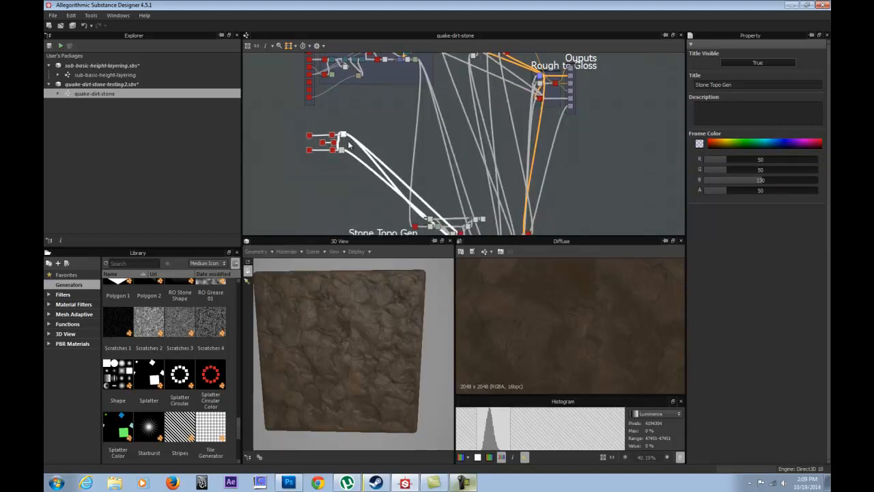
{"action": "left_click_drag", "start_coordinate": [343, 136], "coordinate": [375, 220]}
{"action": "middle_click_drag", "start_coordinate": [402, 78], "coordinate": [369, 206]}
Move the Ouputs frame with its nodes farther out to the right of the Rough to Gloss frame.
{"action": "scroll", "coordinate": [446, 139], "scroll_direction": "up", "scroll_amount": 2}
{"action": "scroll", "coordinate": [447, 141], "scroll_direction": "up", "scroll_amount": 1}
{"action": "middle_click_drag", "start_coordinate": [379, 151], "coordinate": [371, 102]}
{"action": "left_click_drag", "start_coordinate": [291, 62], "coordinate": [656, 56]}
{"action": "left_click_drag", "start_coordinate": [429, 127], "coordinate": [651, 97]}
{"action": "middle_click_drag", "start_coordinate": [485, 160], "coordinate": [460, 53]}
{"action": "left_click_drag", "start_coordinate": [549, 65], "coordinate": [664, 60]}
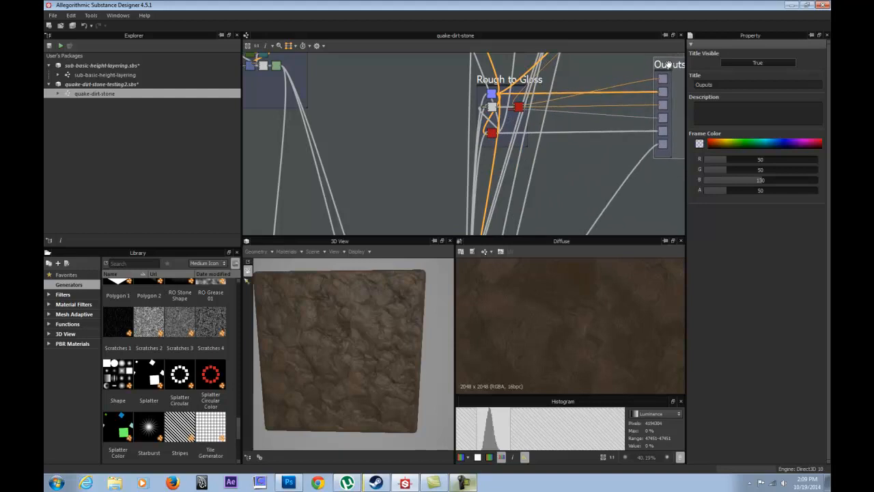
Select the Rough to Gloss frame and move it down together with its nodes.
{"action": "scroll", "coordinate": [464, 94], "scroll_direction": "down", "scroll_amount": 4}
{"action": "left_click", "coordinate": [443, 77]}
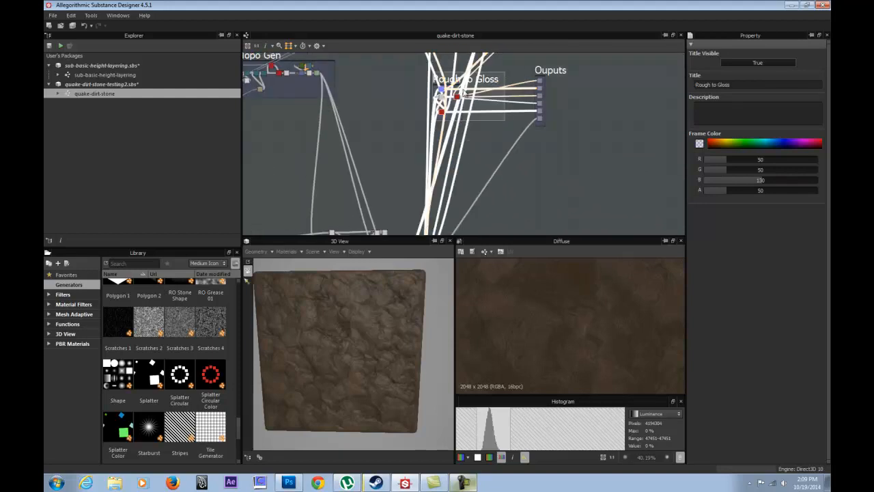
{"action": "left_click_drag", "start_coordinate": [451, 79], "coordinate": [462, 191]}
{"action": "middle_click_drag", "start_coordinate": [384, 107], "coordinate": [447, 181]}
{"action": "middle_click_drag", "start_coordinate": [502, 161], "coordinate": [439, 132]}
{"action": "middle_click_drag", "start_coordinate": [418, 171], "coordinate": [607, 195]}
Examine the dirt-stone relief on the 3D cube up close and from a tilted angle.
{"action": "scroll", "coordinate": [520, 155], "scroll_direction": "up", "scroll_amount": 4}
{"action": "middle_click_drag", "start_coordinate": [407, 136], "coordinate": [449, 150]}
{"action": "left_click_drag", "start_coordinate": [327, 311], "coordinate": [353, 370]}
{"action": "scroll", "coordinate": [362, 348], "scroll_direction": "up", "scroll_amount": 4}
{"action": "left_click_drag", "start_coordinate": [374, 317], "coordinate": [296, 294]}
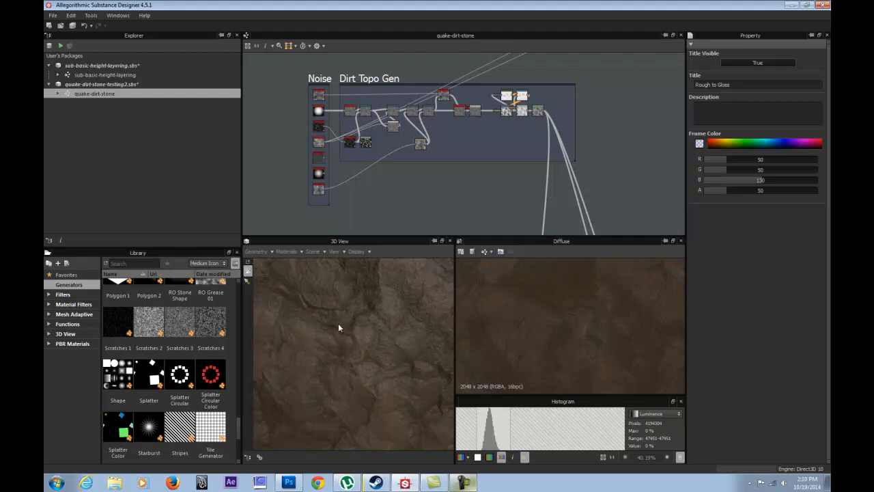
{"action": "left_click_drag", "start_coordinate": [337, 331], "coordinate": [407, 173]}
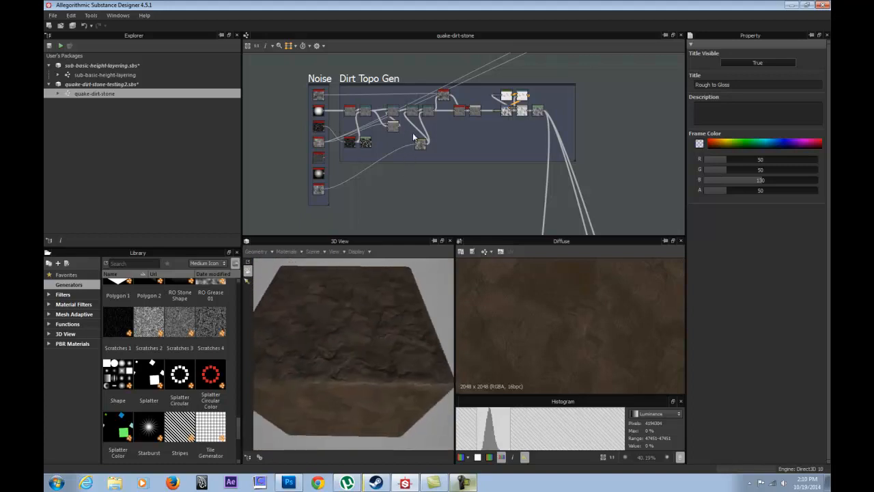
Go to the Noise frame in the graph, display BnW Spots 1 in 2D and enlarge the preview area.
{"action": "scroll", "coordinate": [335, 103], "scroll_direction": "up", "scroll_amount": 5}
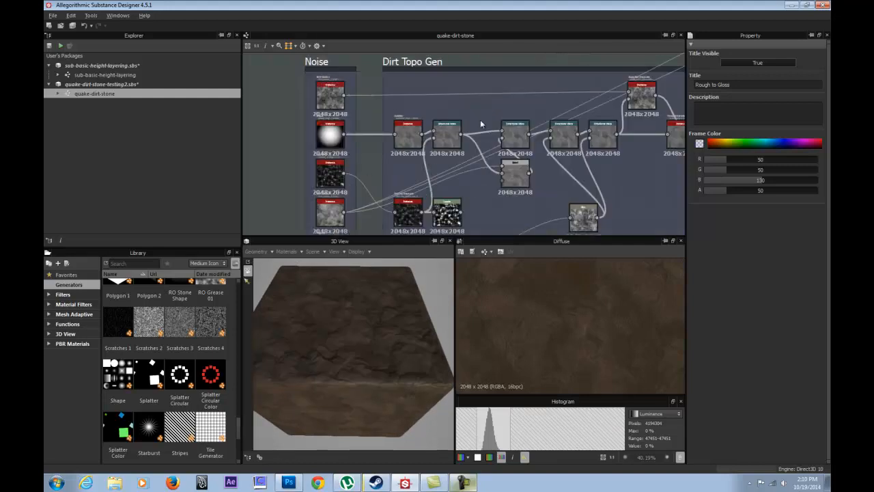
{"action": "mouse_move", "coordinate": [372, 111]}
{"action": "middle_mouse_down"}
{"action": "mouse_move", "coordinate": [405, 88]}
{"action": "mouse_move", "coordinate": [436, 164]}
{"action": "mouse_move", "coordinate": [386, 121]}
{"action": "middle_mouse_up"}
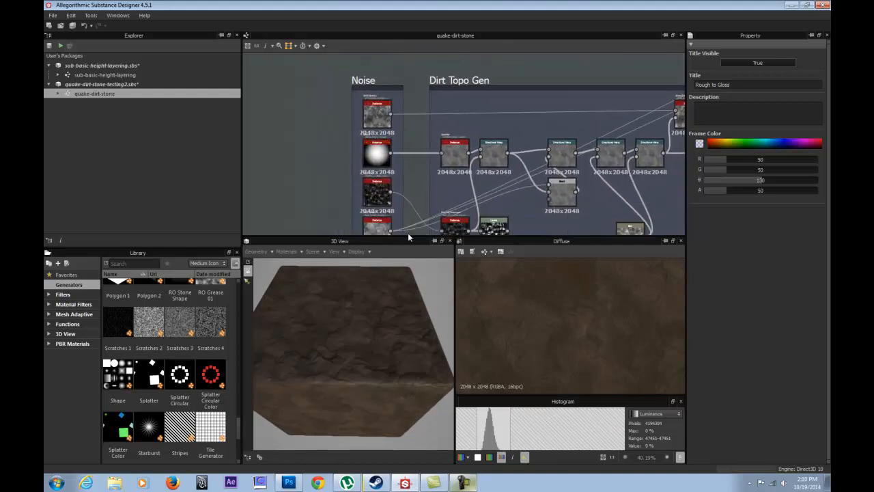
{"action": "left_click_drag", "start_coordinate": [409, 236], "coordinate": [413, 350]}
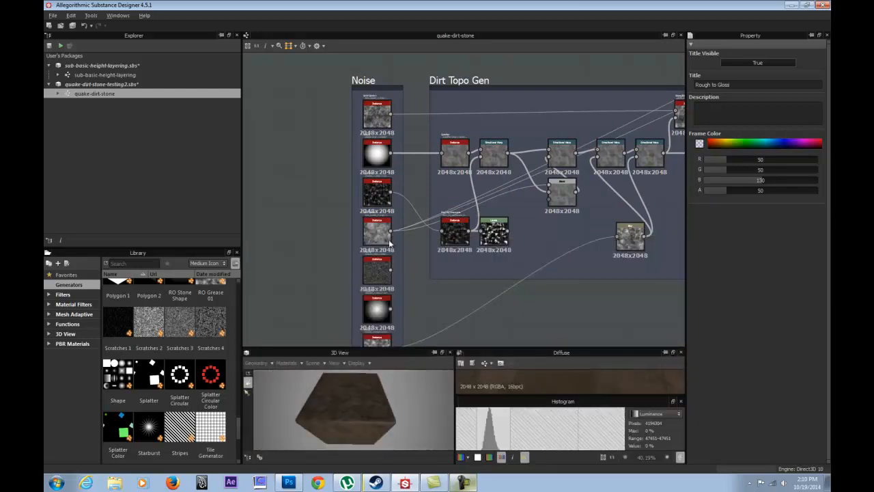
{"action": "scroll", "coordinate": [396, 267], "scroll_direction": "down", "scroll_amount": 3}
{"action": "left_click", "coordinate": [348, 114]}
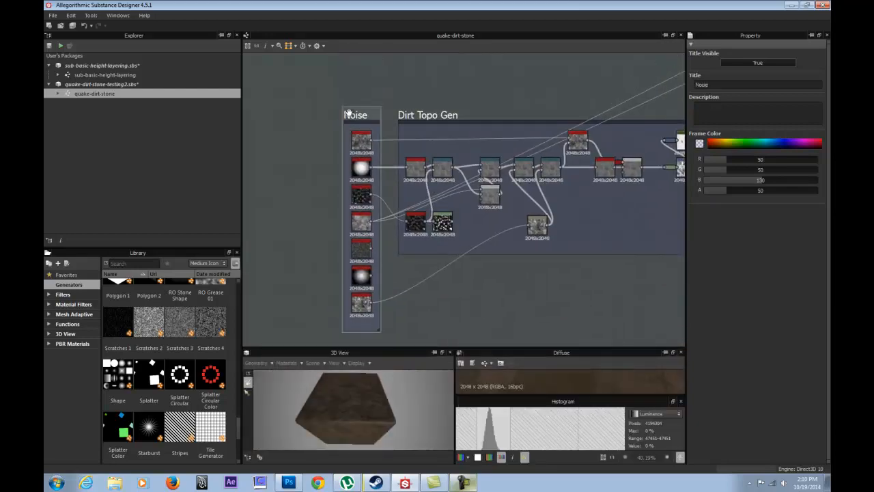
{"action": "scroll", "coordinate": [356, 169], "scroll_direction": "up", "scroll_amount": 5}
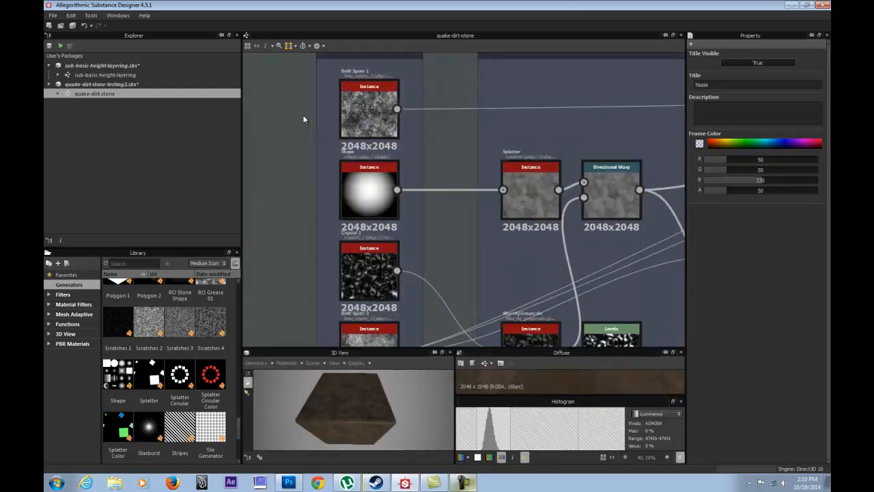
{"action": "double_click", "coordinate": [366, 99]}
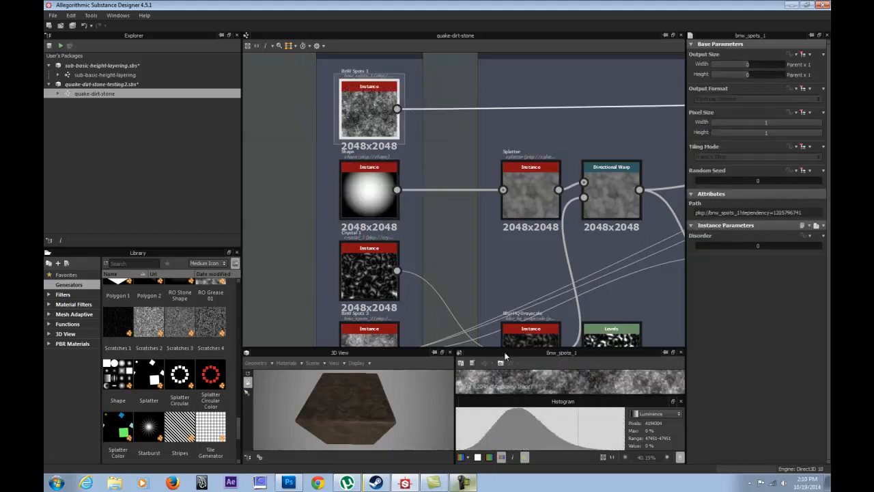
{"action": "left_click_drag", "start_coordinate": [511, 352], "coordinate": [509, 264]}
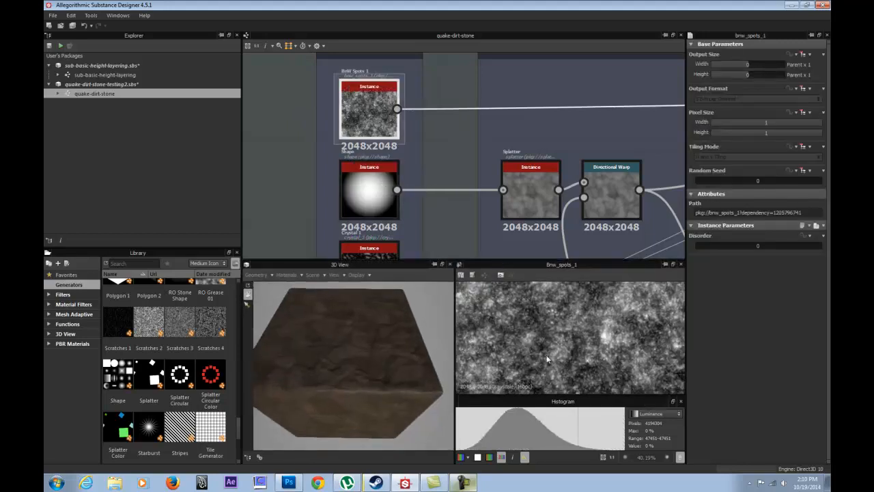
Review the Paraboloid Shape node and the Splatter node it feeds in the 2D view.
{"action": "double_click", "coordinate": [380, 191]}
{"action": "middle_click_drag", "start_coordinate": [381, 190], "coordinate": [358, 81]}
{"action": "middle_click_drag", "start_coordinate": [358, 166], "coordinate": [313, 206]}
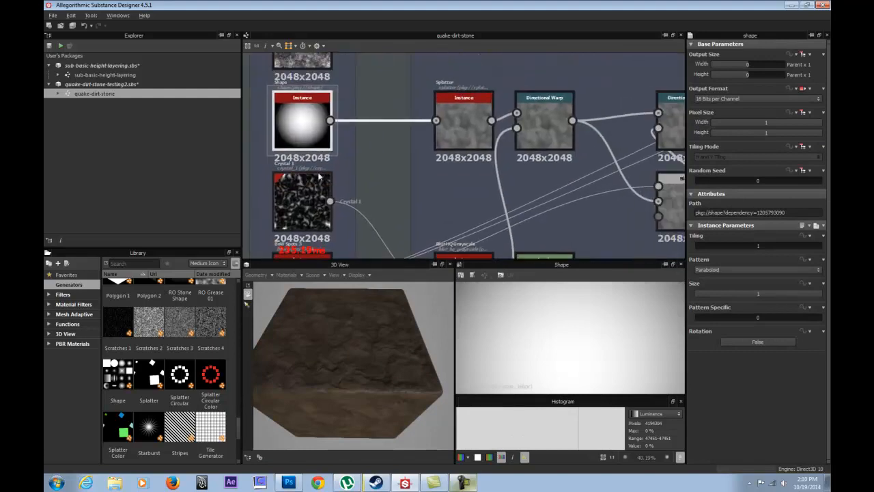
{"action": "double_click", "coordinate": [462, 114]}
{"action": "middle_click_drag", "start_coordinate": [463, 114], "coordinate": [508, 67]}
Display the Crystal 1 noise and its Blur HQ Grayscale result in the 2D view.
{"action": "double_click", "coordinate": [367, 156]}
{"action": "middle_click_drag", "start_coordinate": [338, 172], "coordinate": [317, 126]}
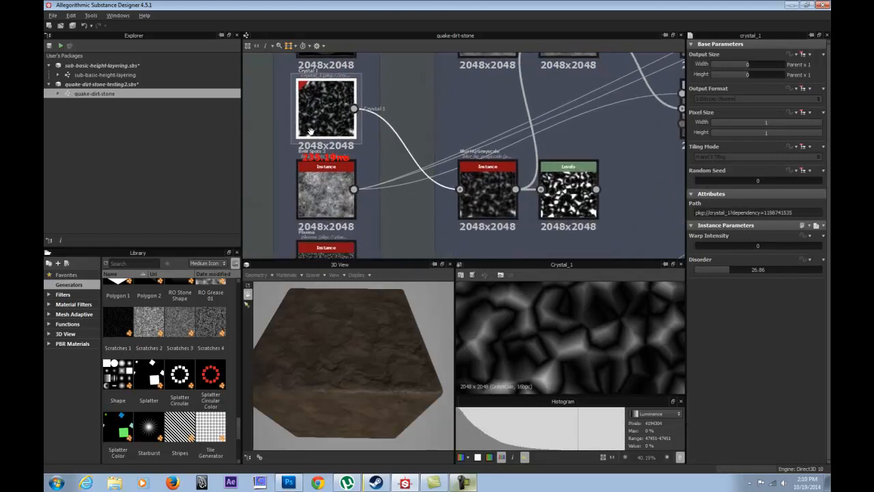
{"action": "double_click", "coordinate": [483, 191]}
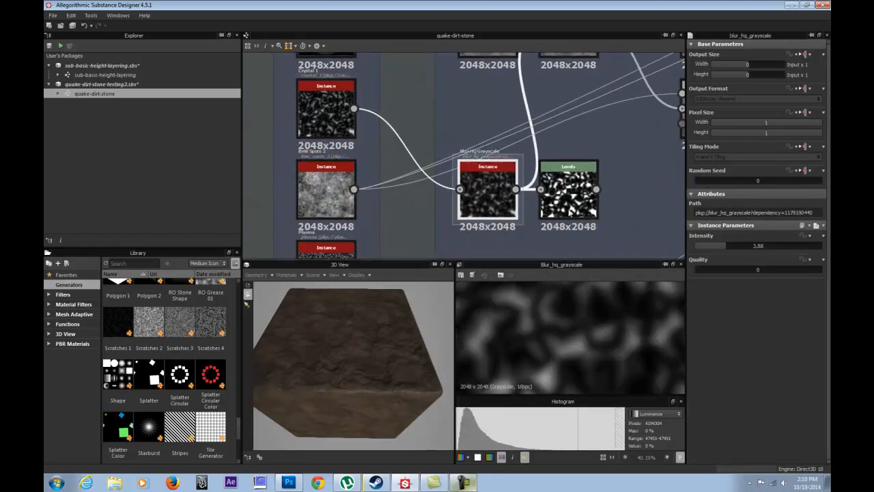
Delete the unused Levels node that follows Blur HQ Grayscale.
{"action": "left_click", "coordinate": [570, 175]}
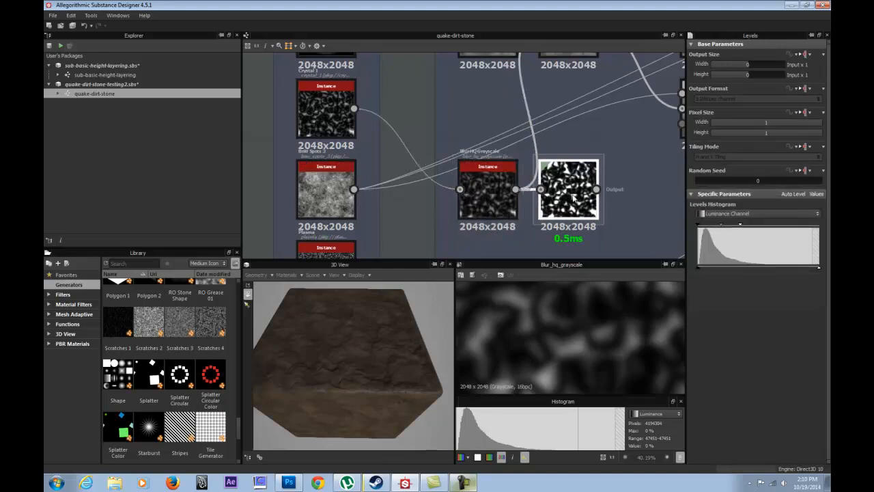
{"action": "key", "text": "Delete"}
{"action": "middle_click_drag", "start_coordinate": [351, 183], "coordinate": [358, 166]}
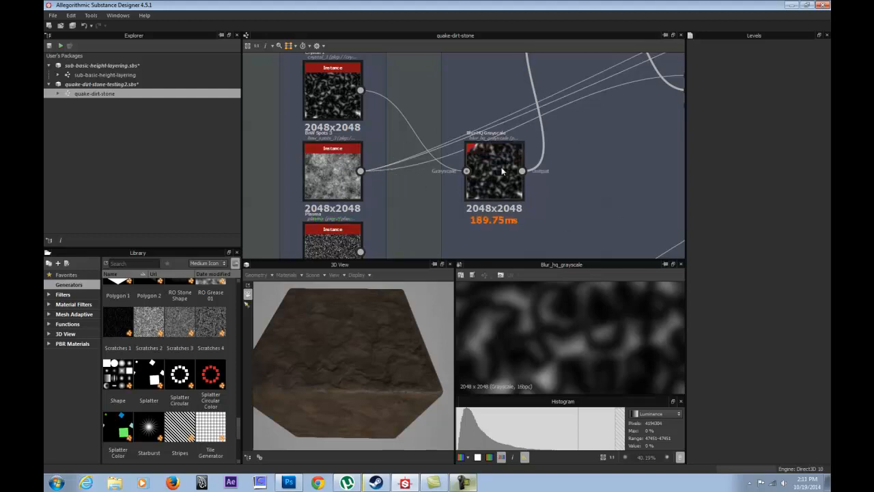
Display the BnW Spots 3 noise in the 2D view and check where its output leads.
{"action": "left_click", "coordinate": [319, 164]}
{"action": "double_click", "coordinate": [319, 164]}
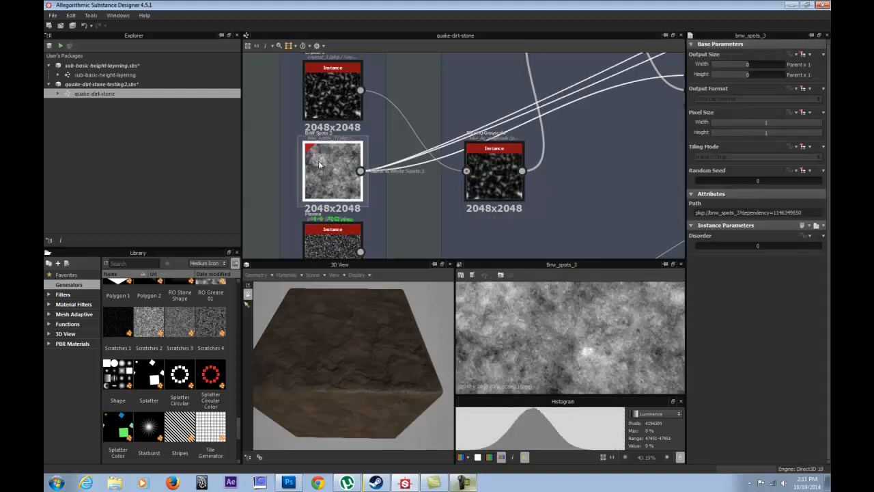
{"action": "mouse_move", "coordinate": [292, 108]}
{"action": "middle_mouse_down"}
{"action": "mouse_move", "coordinate": [316, 171]}
{"action": "mouse_move", "coordinate": [317, 246]}
{"action": "mouse_move", "coordinate": [284, 106]}
{"action": "middle_mouse_up"}
{"action": "middle_click_drag", "start_coordinate": [331, 165], "coordinate": [339, 61]}
{"action": "middle_click_drag", "start_coordinate": [378, 176], "coordinate": [400, 152]}
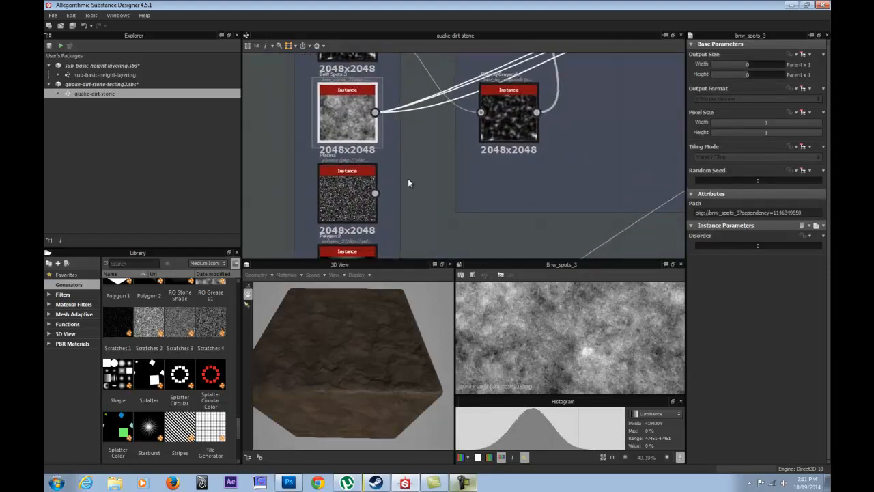
Delete the unconnected Plasma and Polygon 2 nodes from the Noise frame.
{"action": "double_click", "coordinate": [351, 198]}
{"action": "key", "text": "Delete"}
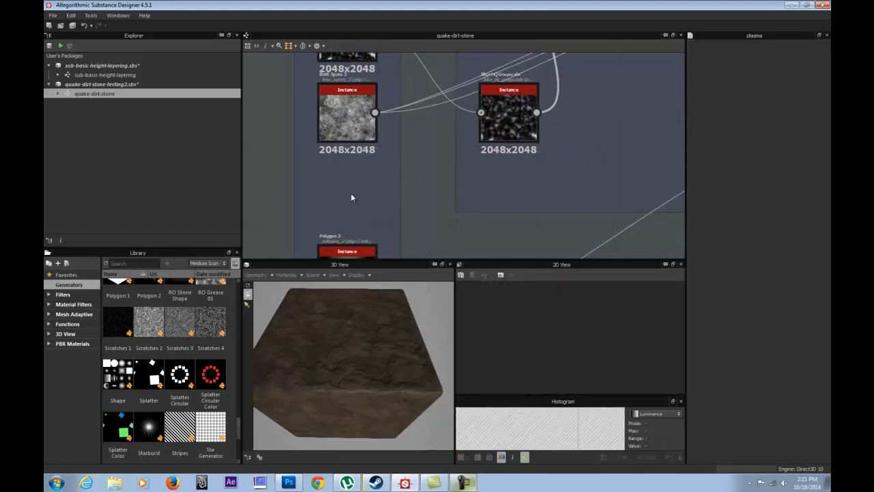
{"action": "middle_click_drag", "start_coordinate": [342, 189], "coordinate": [375, 89]}
{"action": "double_click", "coordinate": [390, 183]}
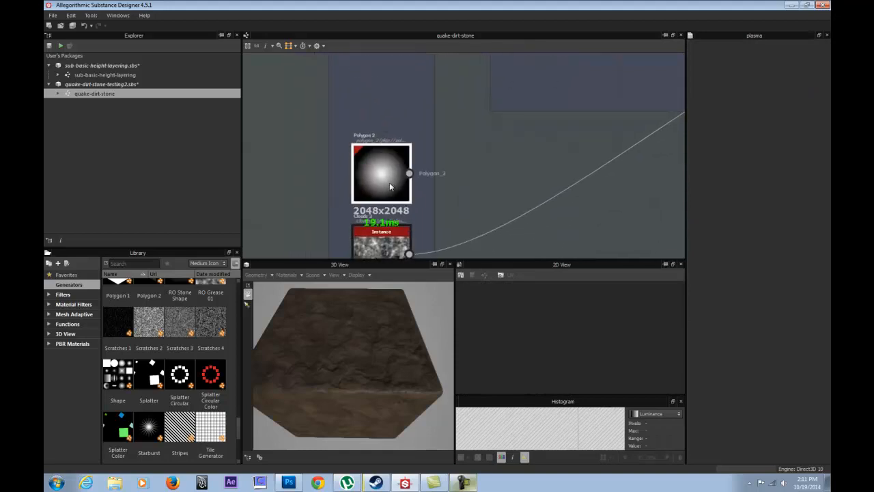
{"action": "key", "text": "Delete"}
Move the Clouds 3 node up beneath BnW Spots 3 and shorten the Noise frame to fit its nodes.
{"action": "middle_click_drag", "start_coordinate": [375, 151], "coordinate": [353, 103]}
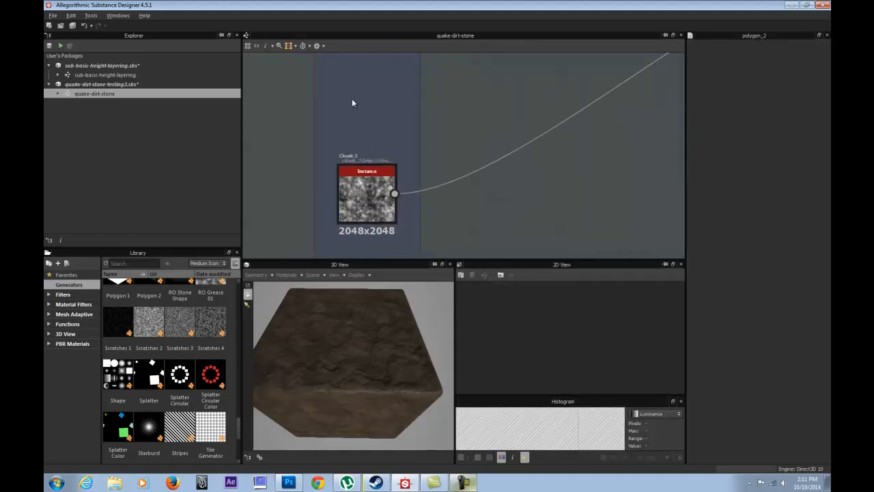
{"action": "scroll", "coordinate": [372, 194], "scroll_direction": "down", "scroll_amount": 2}
{"action": "left_click_drag", "start_coordinate": [372, 194], "coordinate": [371, 85]}
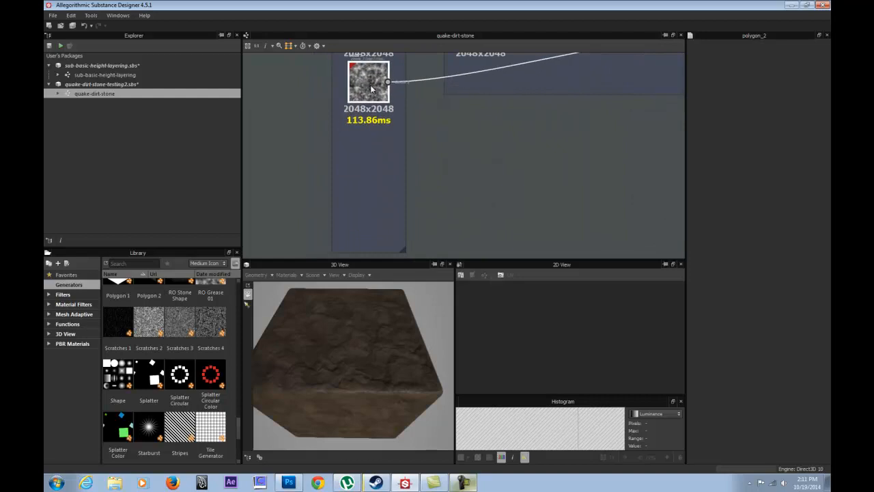
{"action": "scroll", "coordinate": [404, 171], "scroll_direction": "down", "scroll_amount": 4}
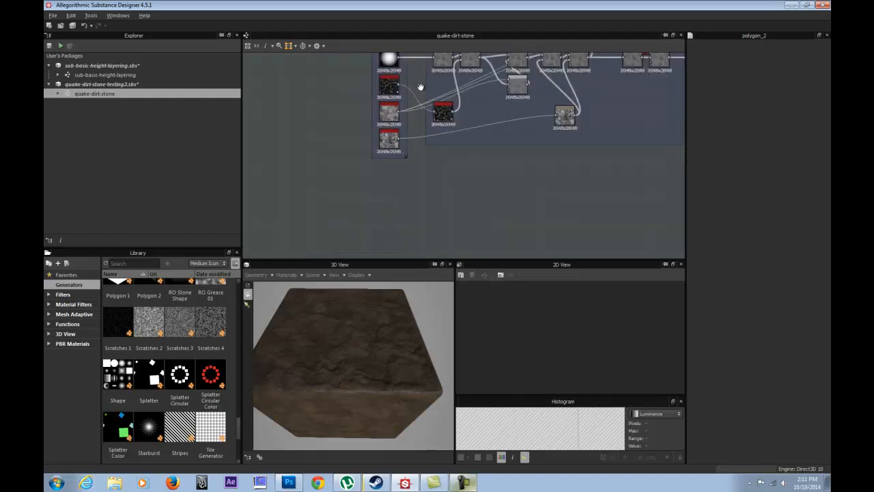
Review the Dirt Topo Gen Splatter output in the 2D view and select the Directional Warp node following it.
{"action": "scroll", "coordinate": [386, 164], "scroll_direction": "up", "scroll_amount": 5}
{"action": "left_click", "coordinate": [396, 155]}
{"action": "middle_click_drag", "start_coordinate": [475, 177], "coordinate": [458, 198]}
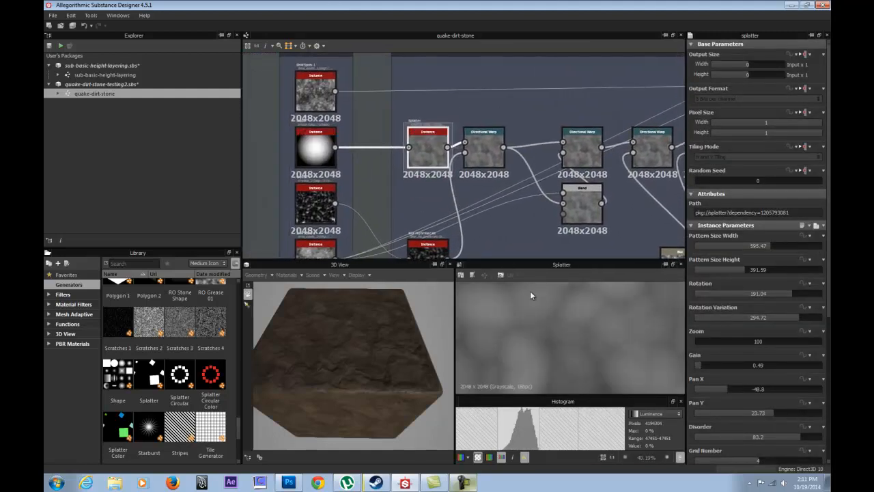
{"action": "scroll", "coordinate": [459, 131], "scroll_direction": "up", "scroll_amount": 3}
{"action": "left_click", "coordinate": [485, 150]}
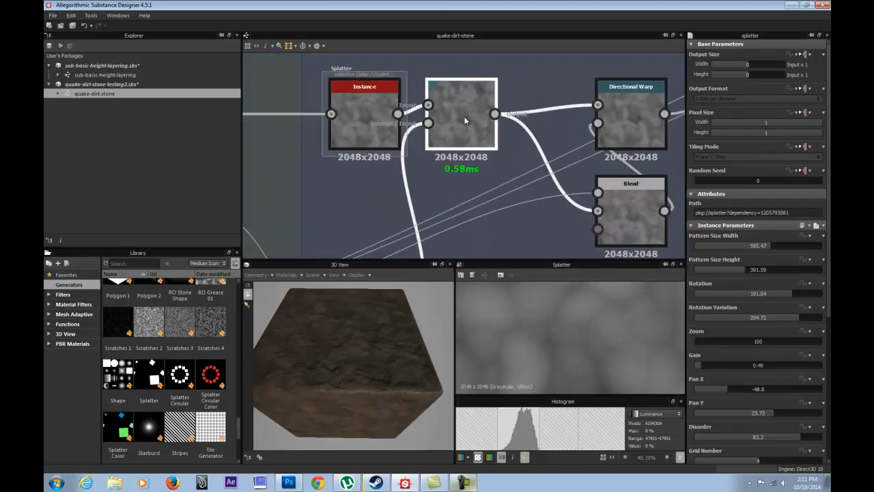
Enlarge the 3D and 2D views and compare the Splatter node with the Directional Warp that follows it.
{"action": "left_click_drag", "start_coordinate": [524, 260], "coordinate": [513, 196]}
{"action": "scroll", "coordinate": [539, 257], "scroll_direction": "down", "scroll_amount": 3}
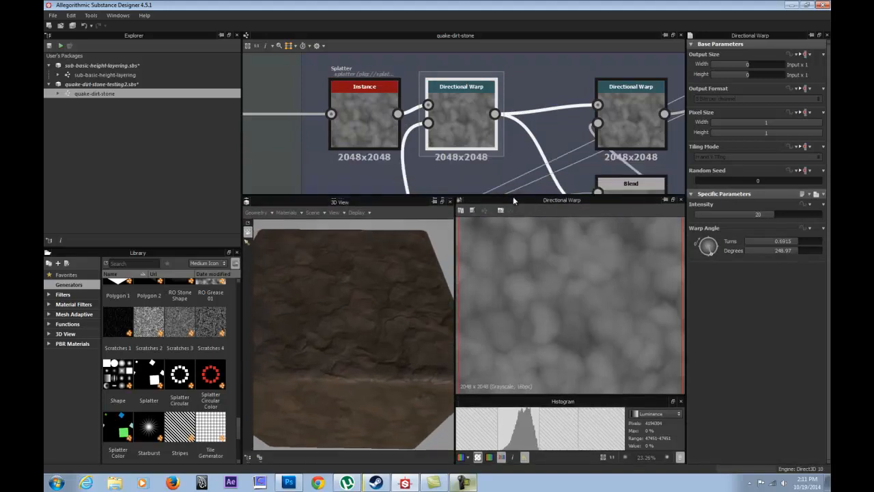
{"action": "left_click", "coordinate": [368, 117]}
{"action": "double_click", "coordinate": [474, 117]}
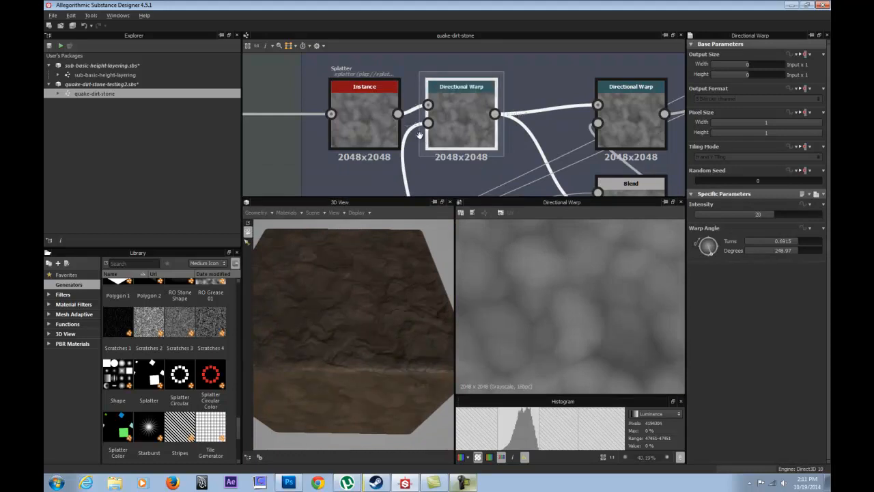
Trace the Directional Warp's intensity input back to Blur HQ Grayscale, viewing the blur's and the warp's outputs in 2D.
{"action": "middle_click_drag", "start_coordinate": [437, 188], "coordinate": [434, 90]}
{"action": "scroll", "coordinate": [453, 147], "scroll_direction": "down", "scroll_amount": 3}
{"action": "middle_click_drag", "start_coordinate": [414, 176], "coordinate": [445, 151]}
{"action": "left_click_drag", "start_coordinate": [442, 169], "coordinate": [441, 114]}
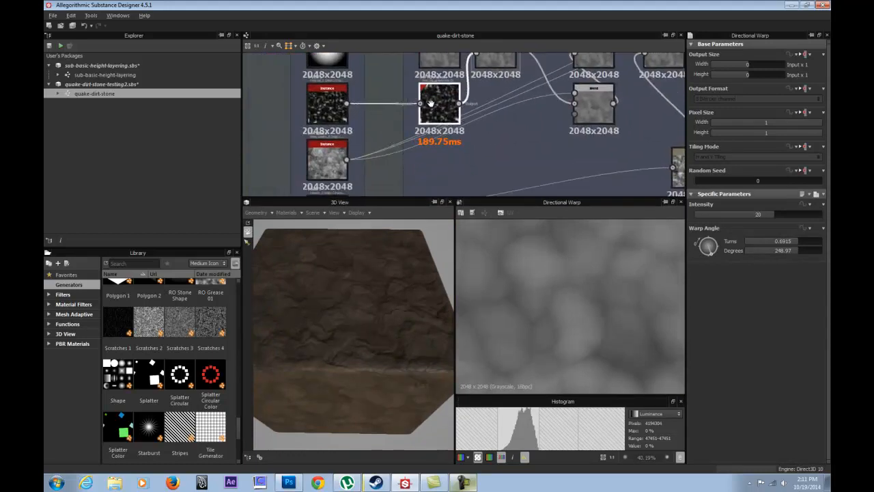
{"action": "middle_click_drag", "start_coordinate": [432, 108], "coordinate": [431, 141]}
{"action": "left_click", "coordinate": [337, 142]}
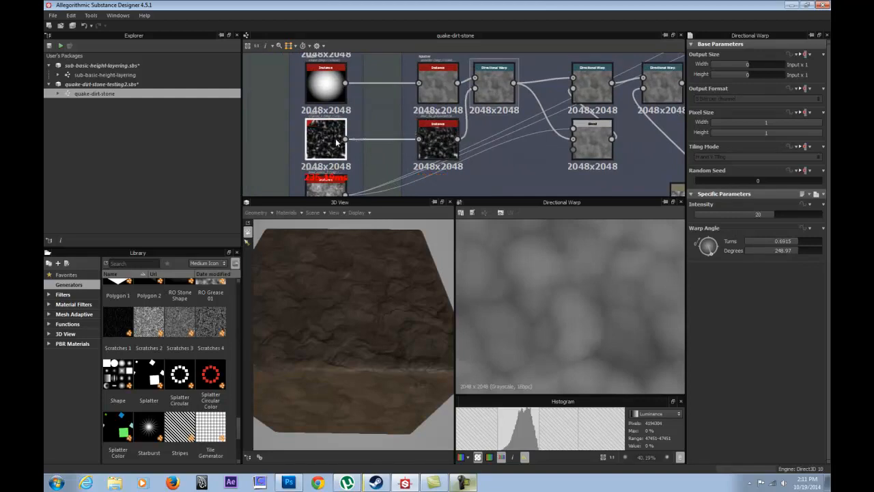
{"action": "double_click", "coordinate": [447, 141]}
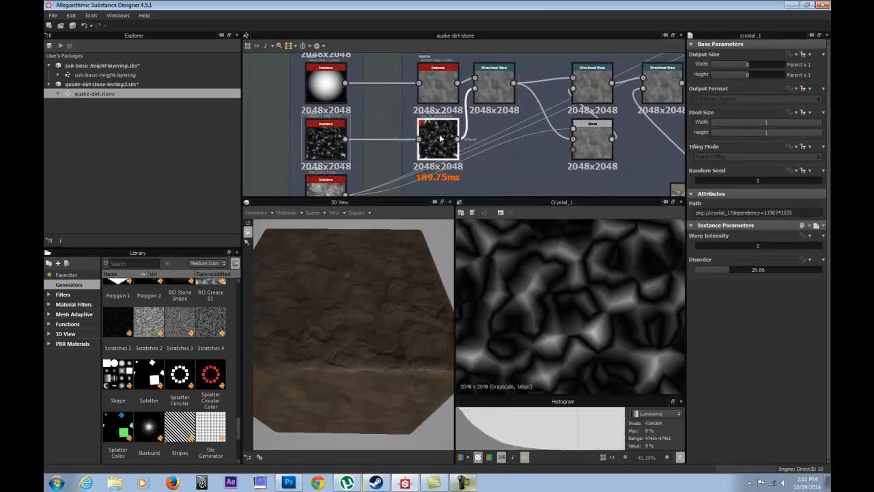
{"action": "double_click", "coordinate": [501, 77]}
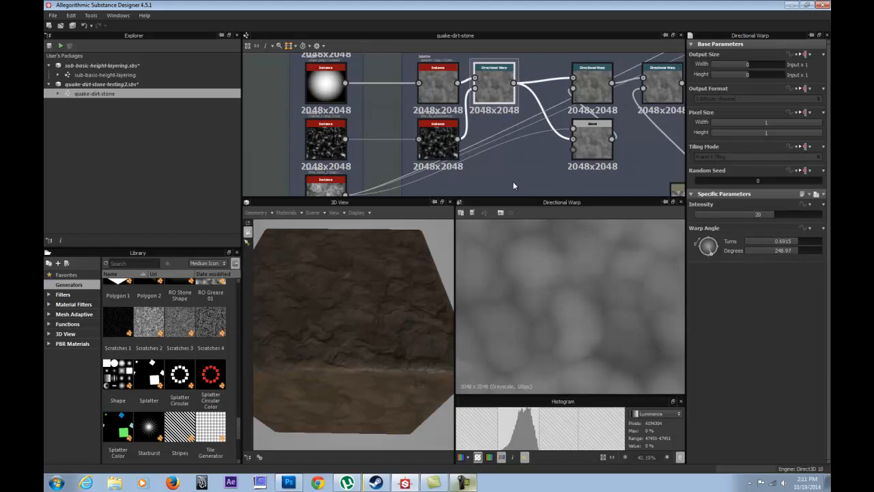
Add a new Directional Warp node in the empty graph area below and beyond the Blur HQ Grayscale node.
{"action": "middle_click_drag", "start_coordinate": [468, 149], "coordinate": [404, 139]}
{"action": "right_click", "coordinate": [446, 143]}
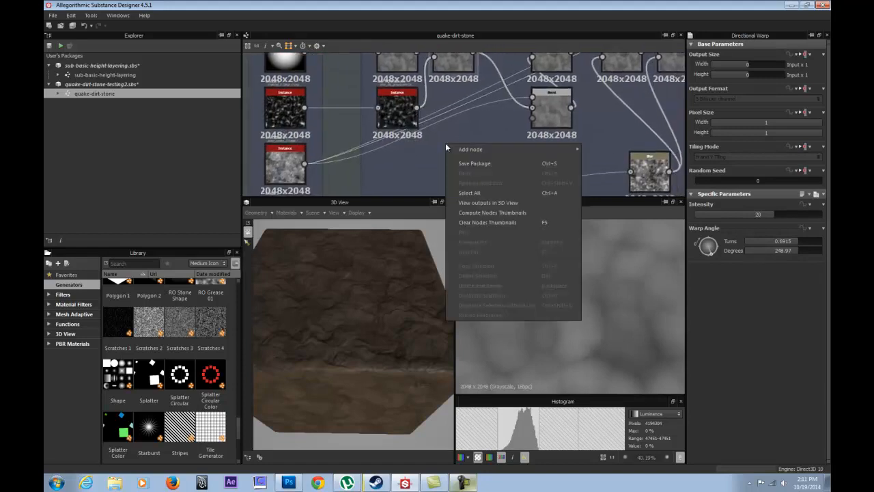
{"action": "mouse_move", "coordinate": [472, 149]}
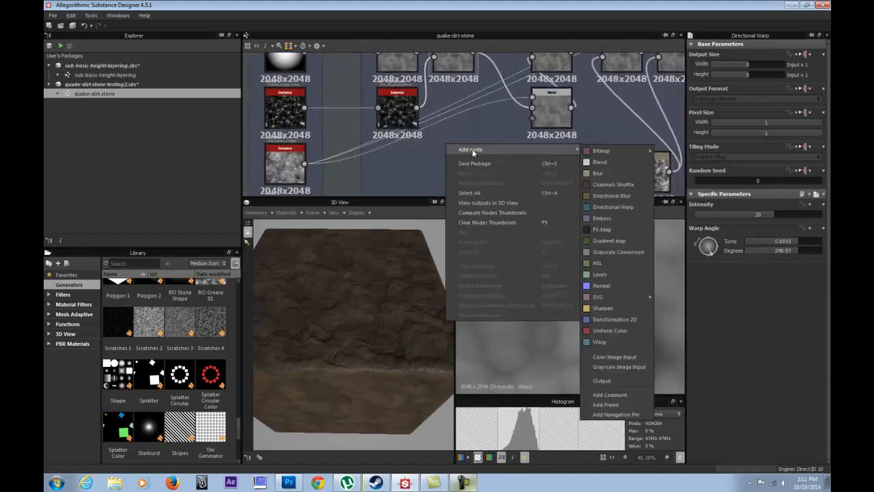
{"action": "left_click", "coordinate": [613, 207]}
{"action": "left_click_drag", "start_coordinate": [434, 141], "coordinate": [457, 148]}
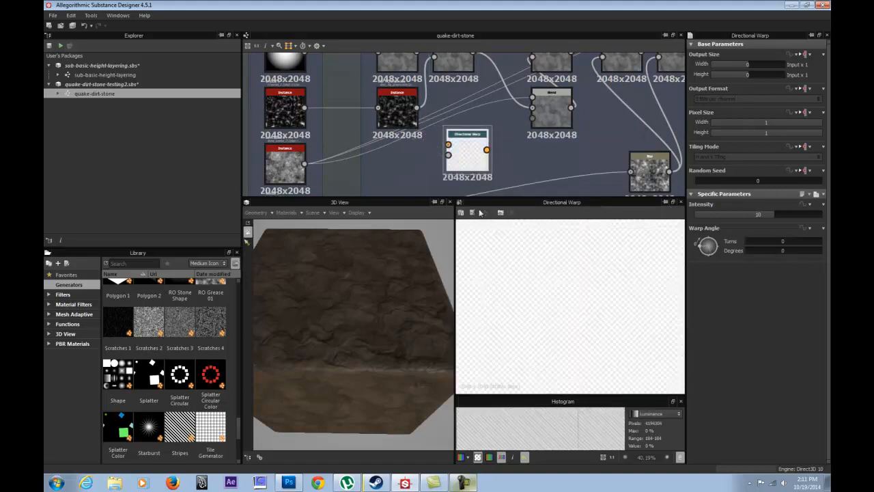
Connect the Splatter output to the new Directional Warp's input, with BnW Spots 3 driving its intensity input.
{"action": "scroll", "coordinate": [457, 148], "scroll_direction": "down", "scroll_amount": 4}
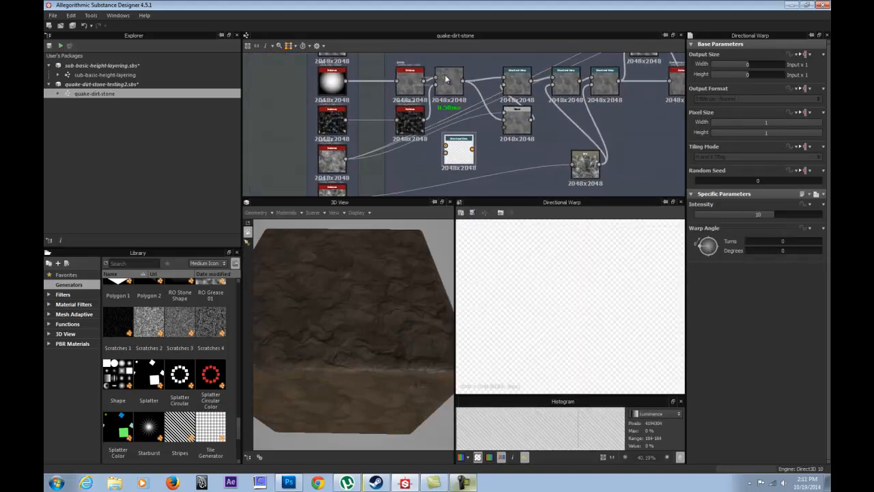
{"action": "left_click_drag", "start_coordinate": [346, 80], "coordinate": [448, 158]}
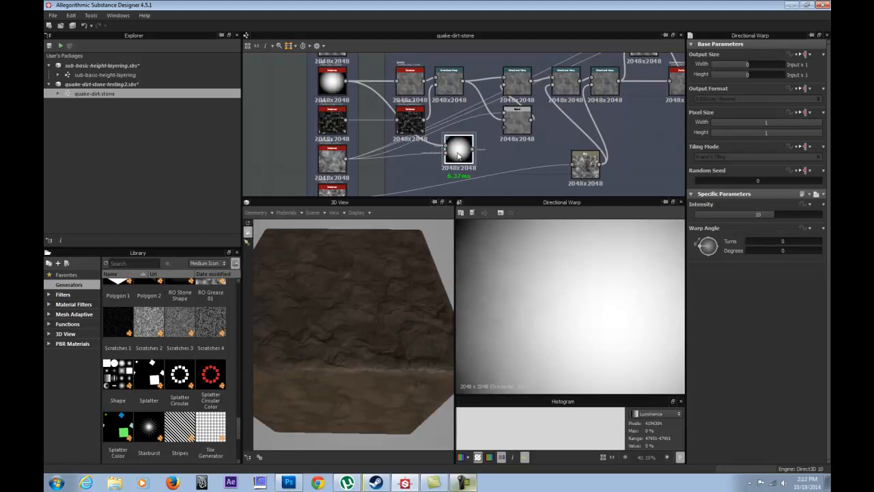
{"action": "scroll", "coordinate": [521, 293], "scroll_direction": "down", "scroll_amount": 5}
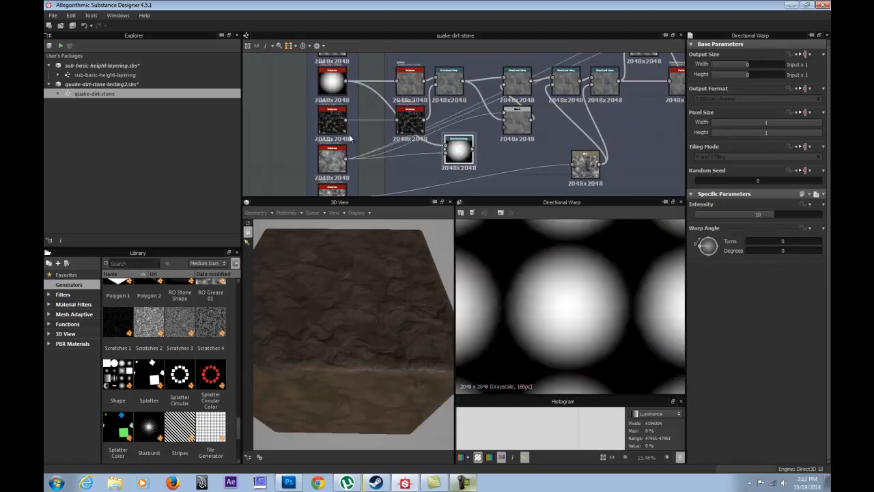
{"action": "left_click_drag", "start_coordinate": [424, 80], "coordinate": [457, 155]}
{"action": "scroll", "coordinate": [572, 304], "scroll_direction": "up", "scroll_amount": 5}
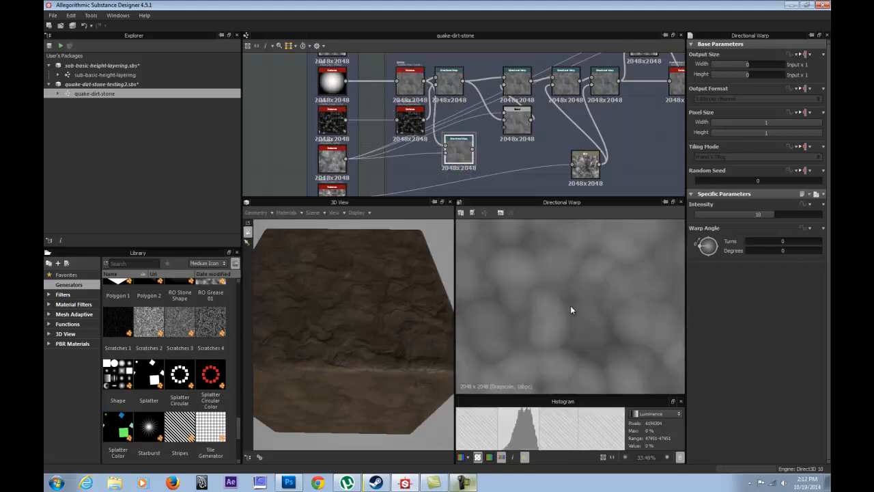
Display the BnW Spots 3 noise in the 2D view and examine its fine detail.
{"action": "double_click", "coordinate": [333, 159]}
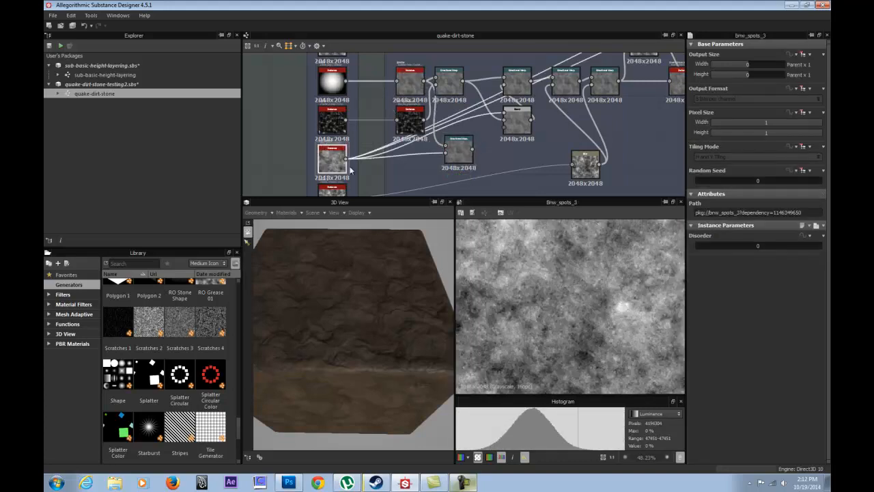
{"action": "scroll", "coordinate": [527, 315], "scroll_direction": "up", "scroll_amount": 3}
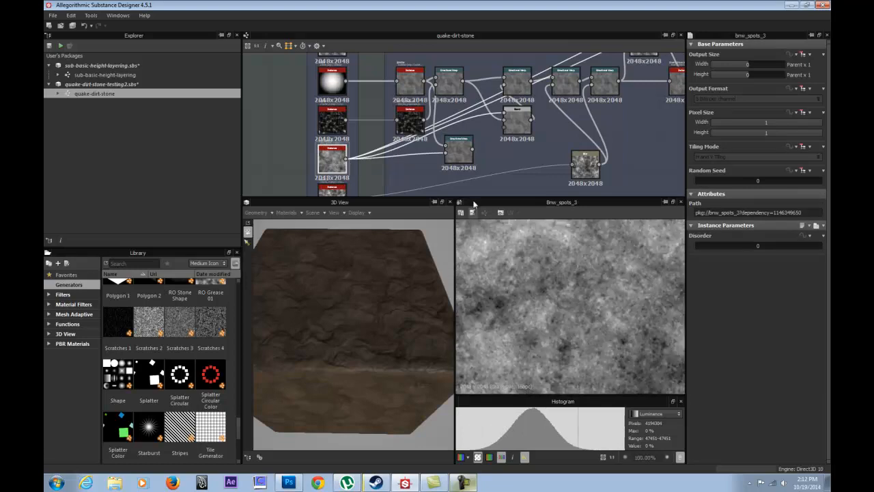
{"action": "scroll", "coordinate": [463, 161], "scroll_direction": "up", "scroll_amount": 3}
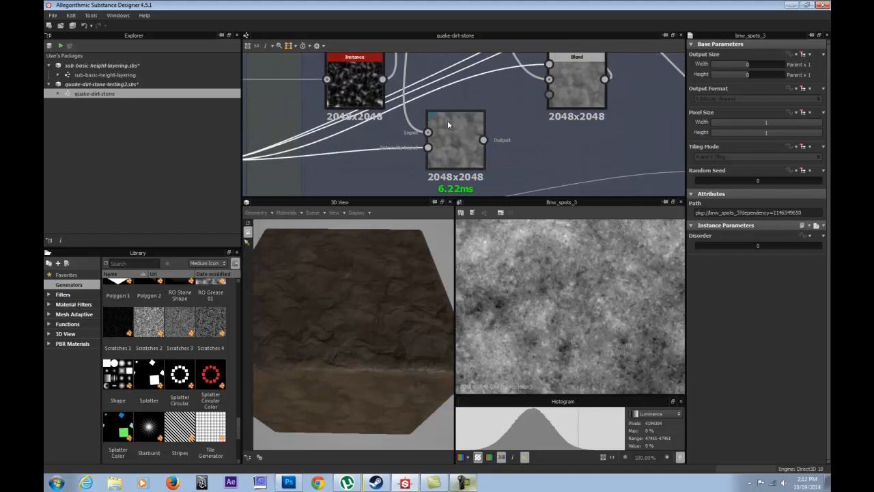
Try an intensity of 13.11 and a warp angle of 560.99 degrees on the new Directional Warp.
{"action": "double_click", "coordinate": [449, 127]}
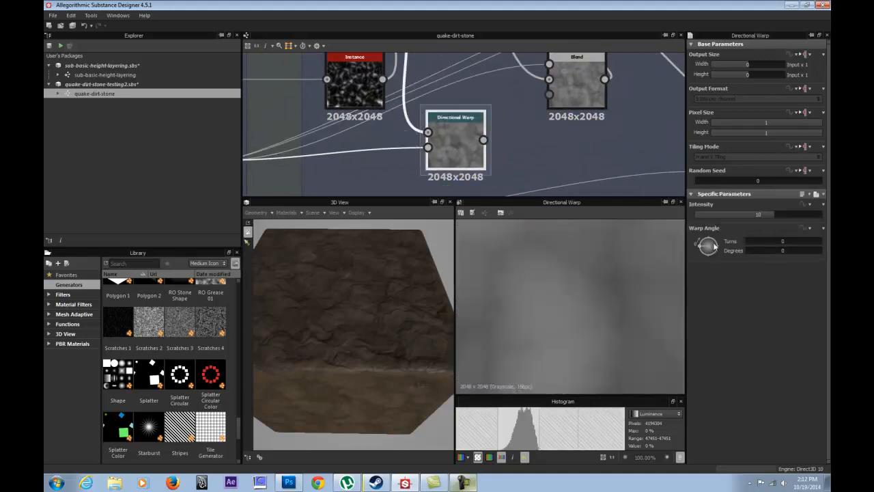
{"action": "left_click_drag", "start_coordinate": [765, 214], "coordinate": [794, 212]}
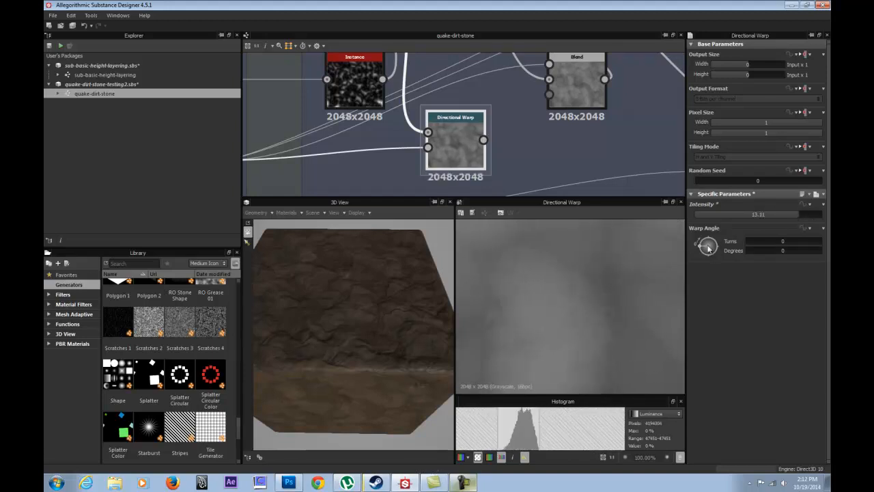
{"action": "left_click_drag", "start_coordinate": [707, 247], "coordinate": [724, 251]}
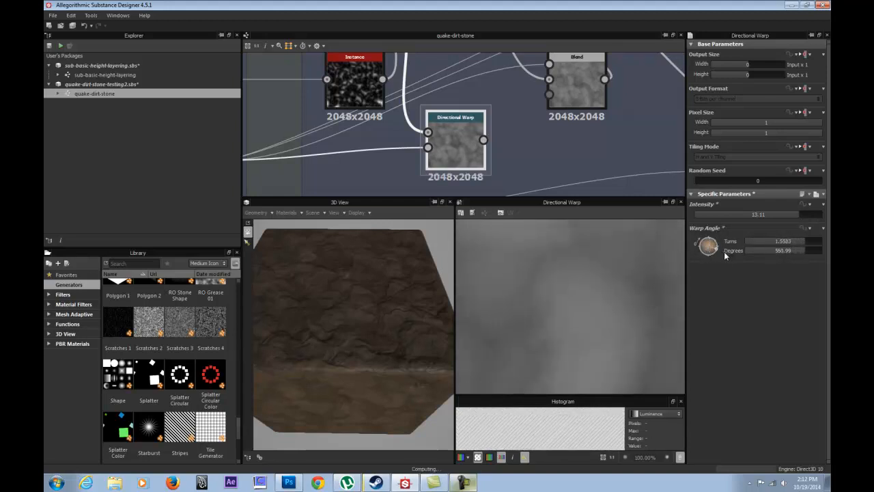
Connect Blur HQ Grayscale to the new Directional Warp's intensity input in place of BnW Spots 3 and set Intensity to 30.
{"action": "middle_click_drag", "start_coordinate": [435, 100], "coordinate": [449, 142]}
{"action": "left_click_drag", "start_coordinate": [395, 121], "coordinate": [442, 190]}
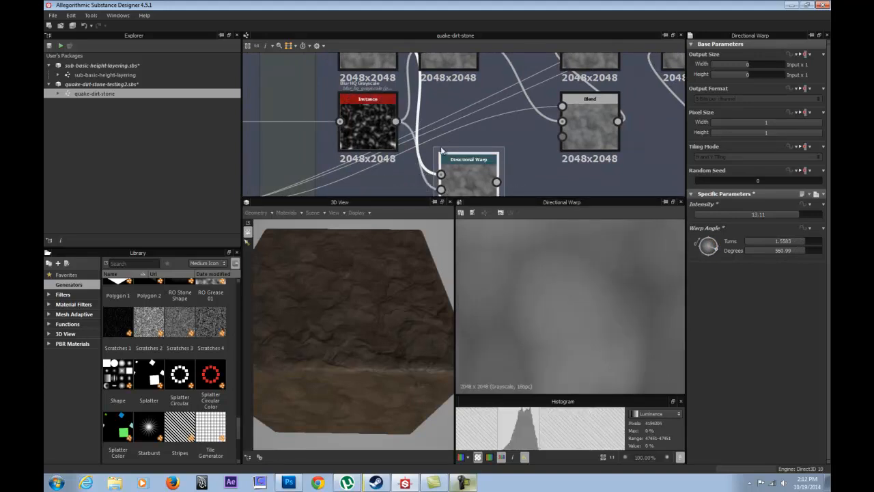
{"action": "left_click_drag", "start_coordinate": [776, 216], "coordinate": [830, 218]}
{"action": "double_click", "coordinate": [762, 213]}
{"action": "type", "text": "30"}
{"action": "key", "text": "Return"}
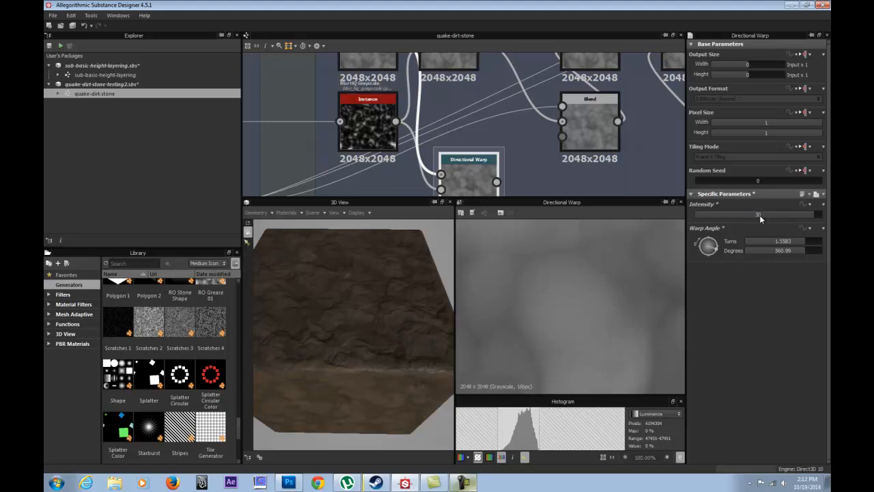
Try an intensity of 100 on the new Directional Warp and inspect the distortion across the 2D view.
{"action": "left_click_drag", "start_coordinate": [804, 216], "coordinate": [829, 222]}
{"action": "double_click", "coordinate": [787, 215]}
{"action": "type", "text": "100"}
{"action": "key", "text": "Return"}
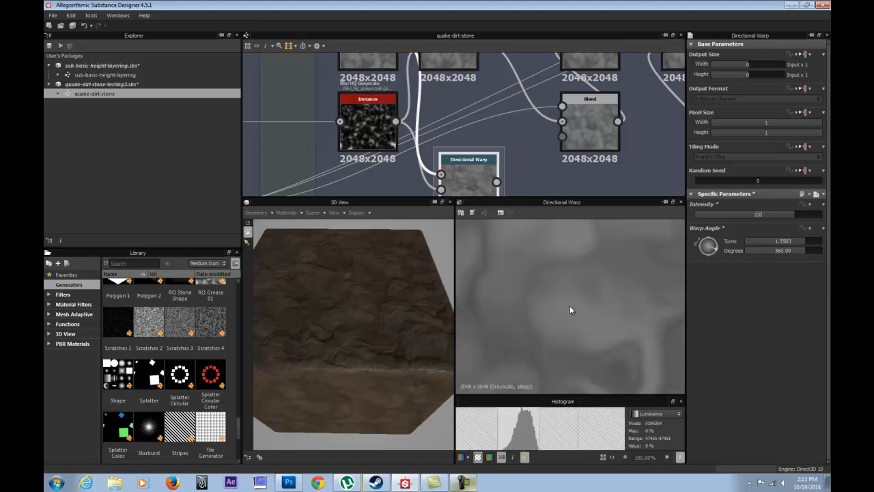
{"action": "scroll", "coordinate": [570, 305], "scroll_direction": "down", "scroll_amount": 5}
{"action": "scroll", "coordinate": [595, 331], "scroll_direction": "up", "scroll_amount": 3}
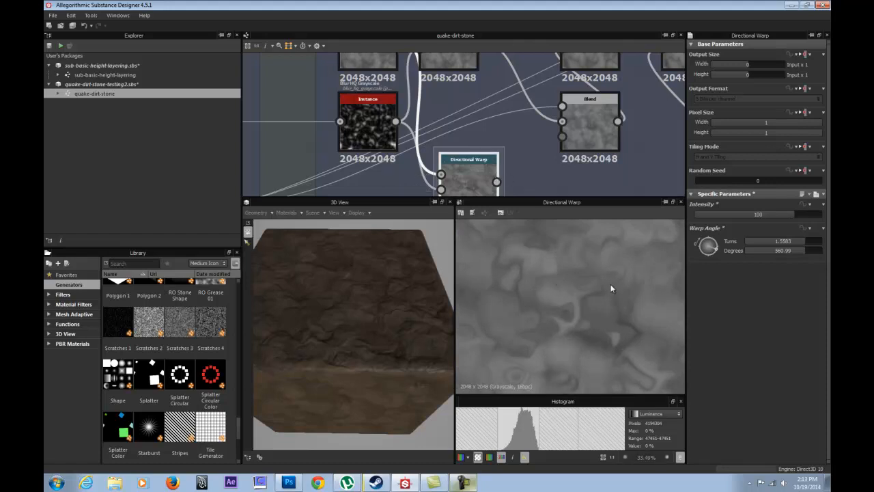
{"action": "middle_click_drag", "start_coordinate": [535, 302], "coordinate": [584, 216]}
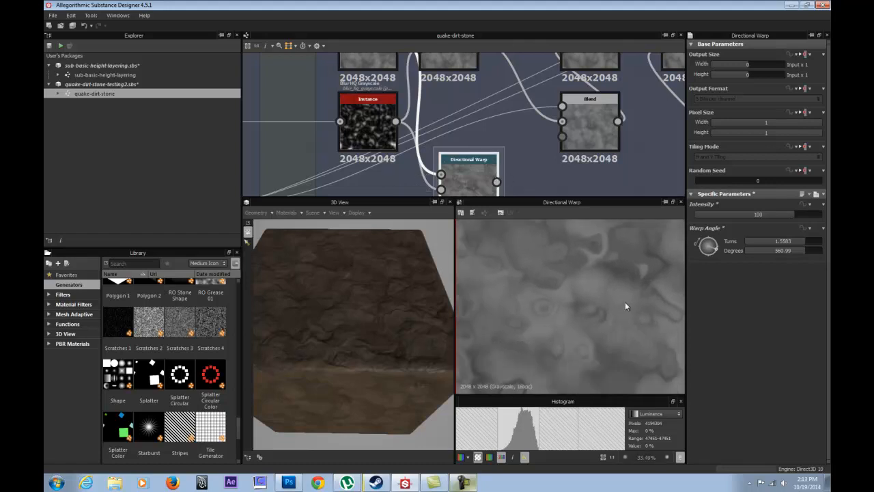
{"action": "scroll", "coordinate": [640, 304], "scroll_direction": "down", "scroll_amount": 1}
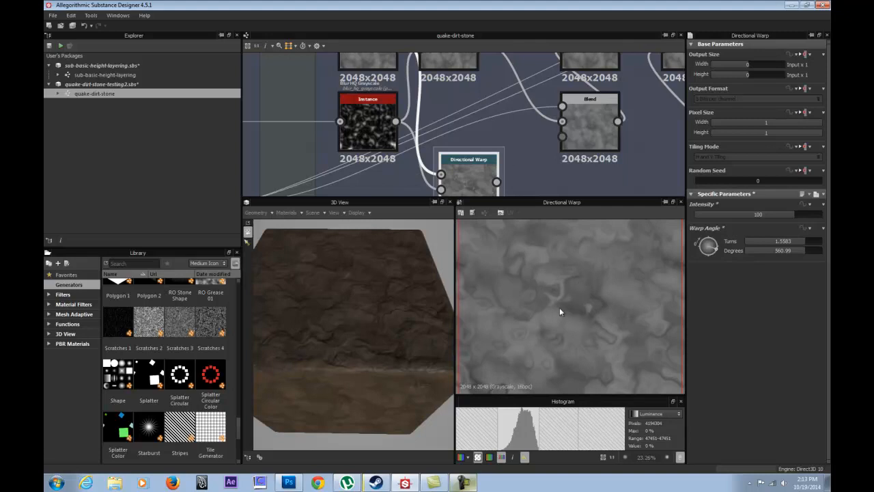
Try an extreme intensity of 300 on the new Directional Warp.
{"action": "double_click", "coordinate": [782, 216]}
{"action": "type", "text": "300"}
{"action": "key", "text": "Return"}
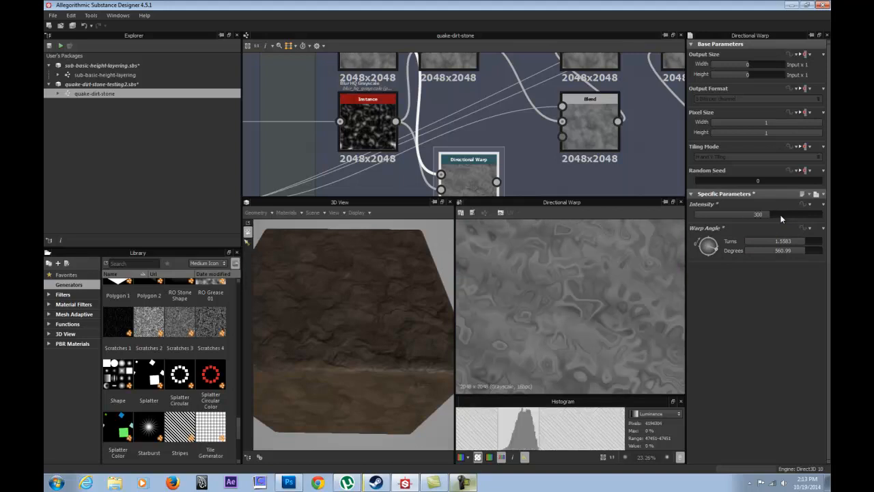
Bring the new Directional Warp's intensity back down to 30 and rotate its warp angle to 2634.97 degrees.
{"action": "left_click_drag", "start_coordinate": [777, 213], "coordinate": [763, 216]}
{"action": "double_click", "coordinate": [763, 217]}
{"action": "mouse_move", "coordinate": [749, 219]}
{"action": "left_mouse_down"}
{"action": "mouse_move", "coordinate": [818, 217]}
{"action": "mouse_move", "coordinate": [694, 223]}
{"action": "mouse_move", "coordinate": [786, 217]}
{"action": "mouse_move", "coordinate": [726, 217]}
{"action": "mouse_move", "coordinate": [772, 217]}
{"action": "mouse_move", "coordinate": [755, 215]}
{"action": "left_mouse_up"}
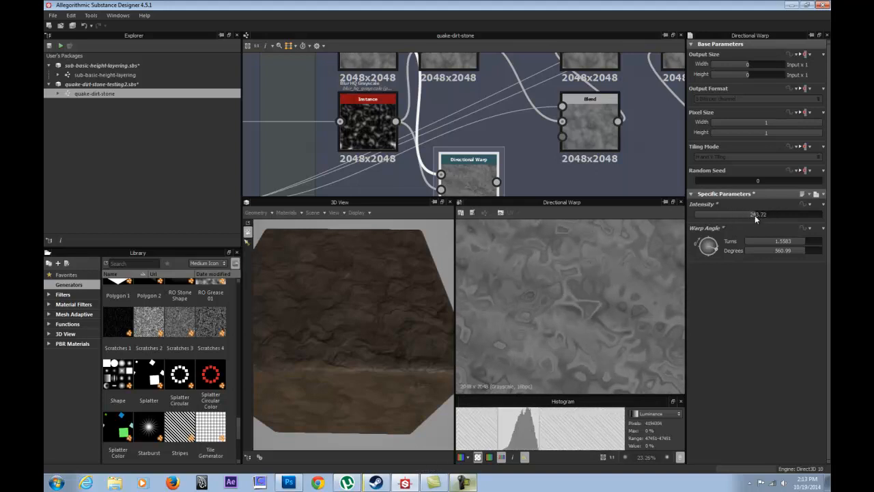
{"action": "left_click", "coordinate": [744, 216]}
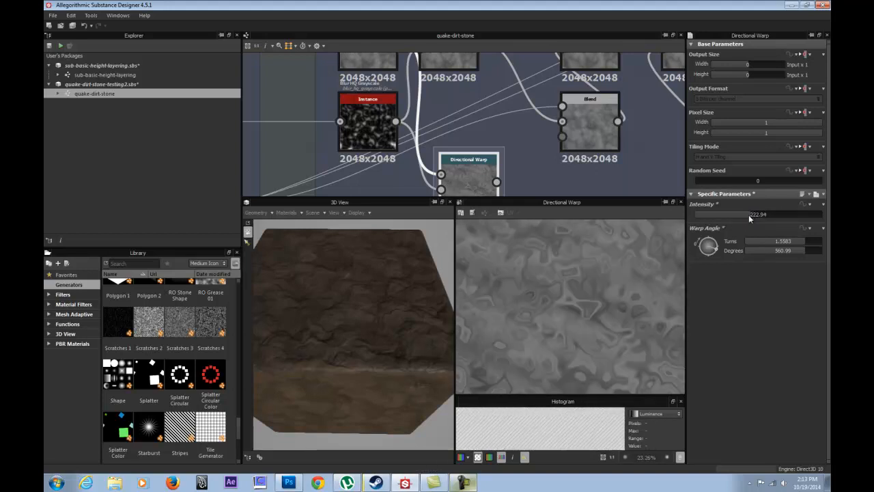
{"action": "double_click", "coordinate": [763, 214]}
{"action": "type", "text": "30"}
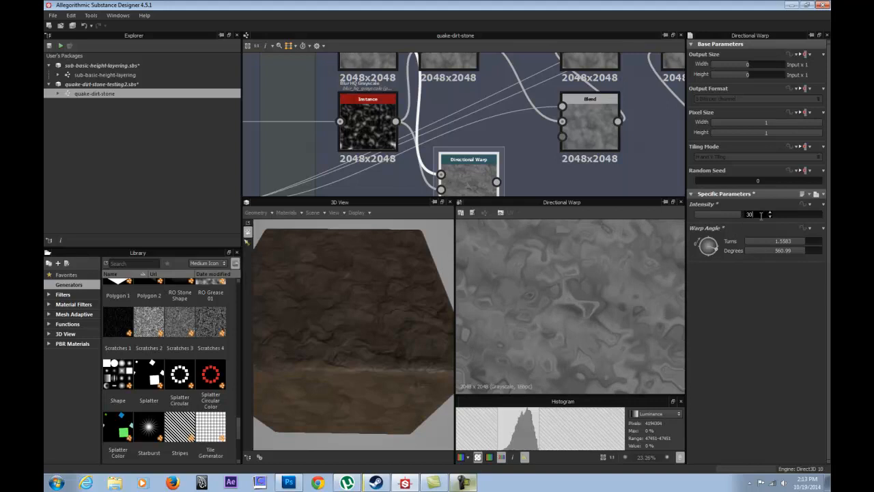
{"action": "key", "text": "Return"}
{"action": "mouse_move", "coordinate": [706, 260]}
{"action": "left_mouse_down"}
{"action": "mouse_move", "coordinate": [716, 252]}
{"action": "mouse_move", "coordinate": [700, 236]}
{"action": "mouse_move", "coordinate": [715, 250]}
{"action": "mouse_move", "coordinate": [703, 261]}
{"action": "mouse_move", "coordinate": [698, 240]}
{"action": "mouse_move", "coordinate": [714, 260]}
{"action": "mouse_move", "coordinate": [723, 243]}
{"action": "mouse_move", "coordinate": [712, 261]}
{"action": "mouse_move", "coordinate": [700, 240]}
{"action": "mouse_move", "coordinate": [718, 247]}
{"action": "mouse_move", "coordinate": [704, 260]}
{"action": "mouse_move", "coordinate": [718, 245]}
{"action": "mouse_move", "coordinate": [709, 250]}
{"action": "left_mouse_up"}
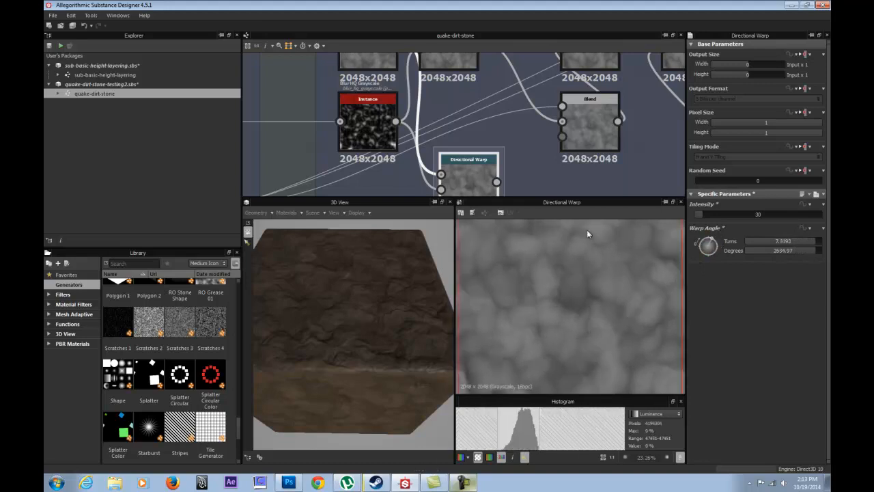
{"action": "right_click", "coordinate": [462, 164]}
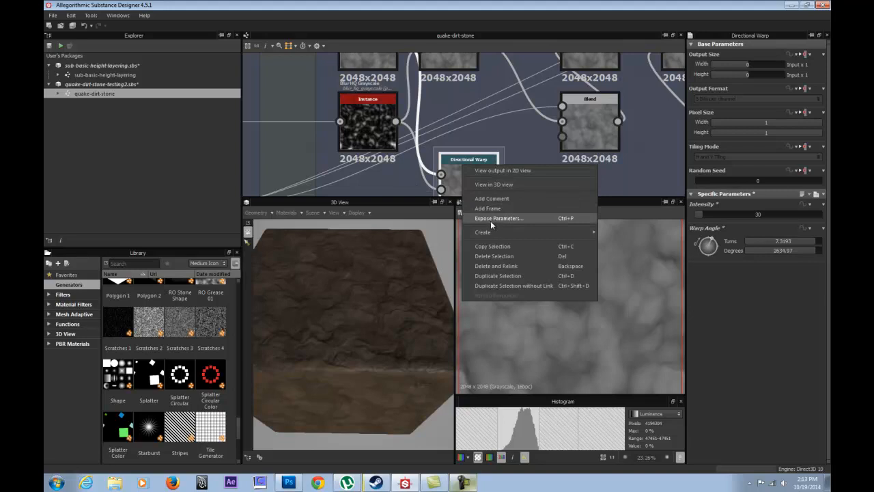
{"action": "left_click", "coordinate": [459, 166]}
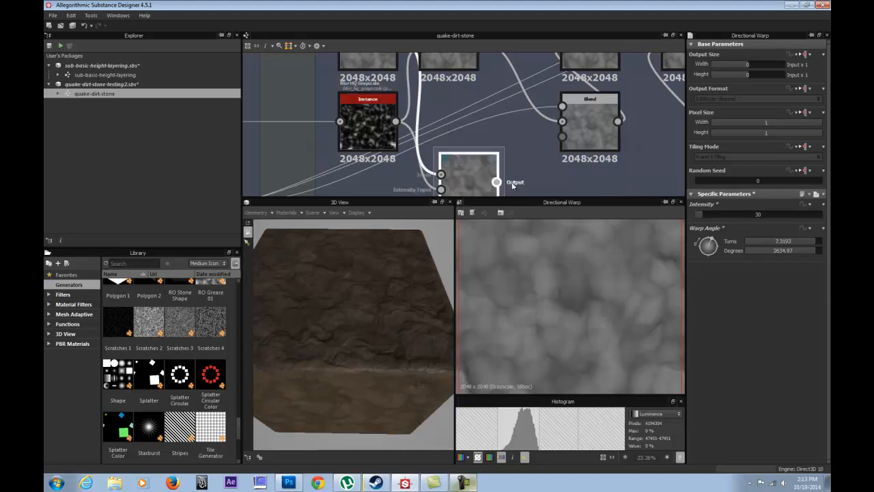
{"action": "left_click", "coordinate": [812, 205]}
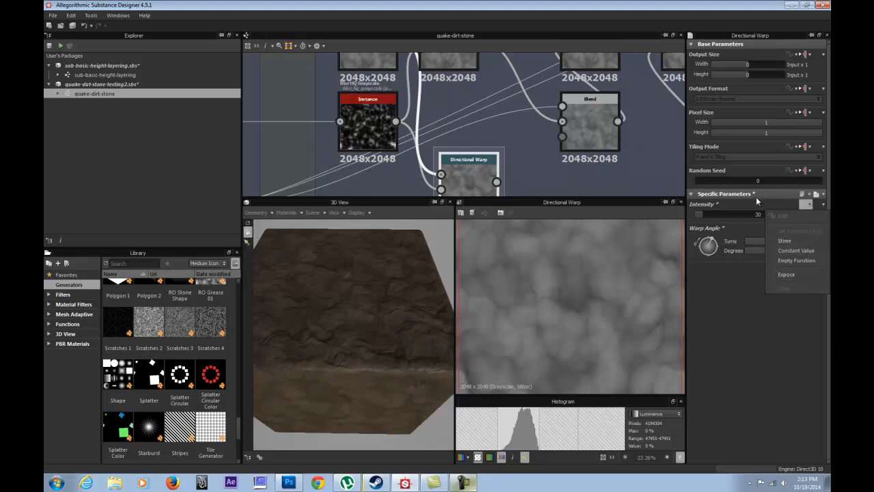
{"action": "left_click", "coordinate": [724, 197]}
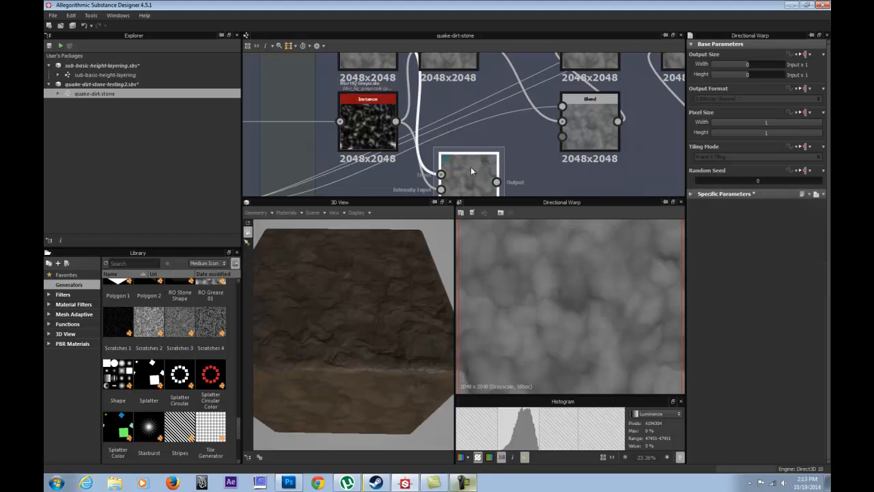
Return to the original Directional Warp after the Splatter and display its output in the 2D view.
{"action": "left_click_drag", "start_coordinate": [473, 162], "coordinate": [451, 138]}
{"action": "middle_click_drag", "start_coordinate": [451, 137], "coordinate": [455, 179]}
{"action": "left_click_drag", "start_coordinate": [467, 187], "coordinate": [450, 87]}
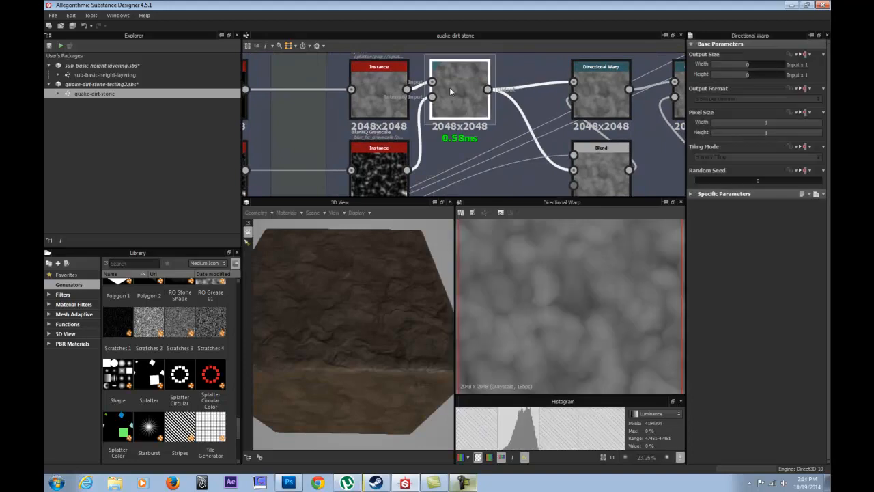
Follow the graph from the first Directional Warp through the Blend beneath the chain to the third Directional Warp.
{"action": "middle_click_drag", "start_coordinate": [614, 101], "coordinate": [428, 75]}
{"action": "left_click", "coordinate": [459, 102]}
{"action": "left_click", "coordinate": [434, 151]}
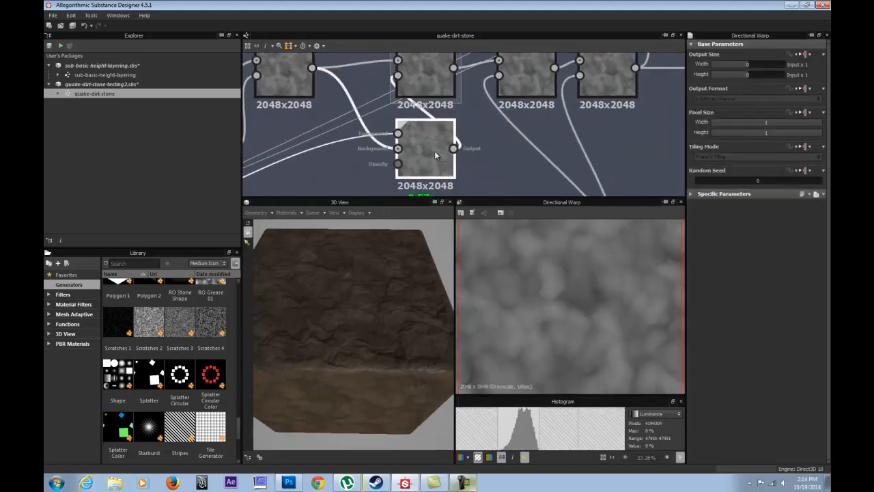
{"action": "middle_click_drag", "start_coordinate": [452, 112], "coordinate": [443, 119]}
{"action": "scroll", "coordinate": [411, 148], "scroll_direction": "down", "scroll_amount": 2}
{"action": "left_click", "coordinate": [452, 121]}
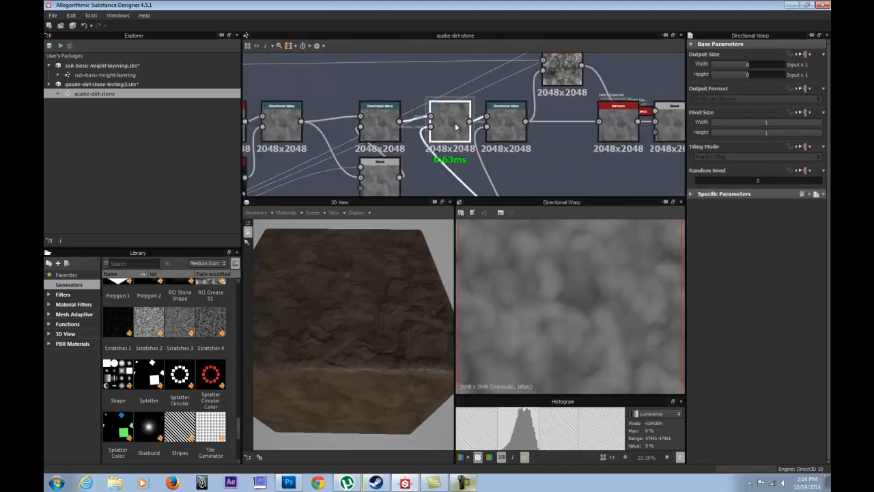
Select the last Directional Warp in the chain and examine a single lump close up in the 2D view.
{"action": "scroll", "coordinate": [536, 270], "scroll_direction": "up", "scroll_amount": 2}
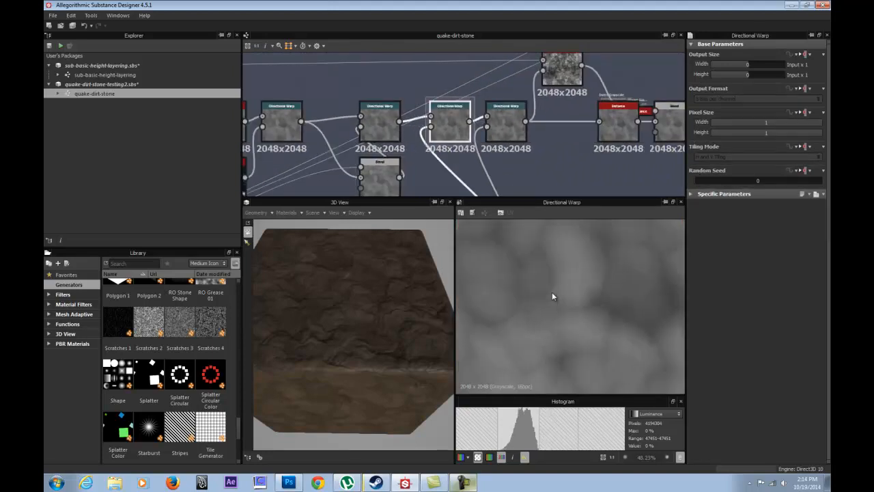
{"action": "left_click", "coordinate": [501, 113]}
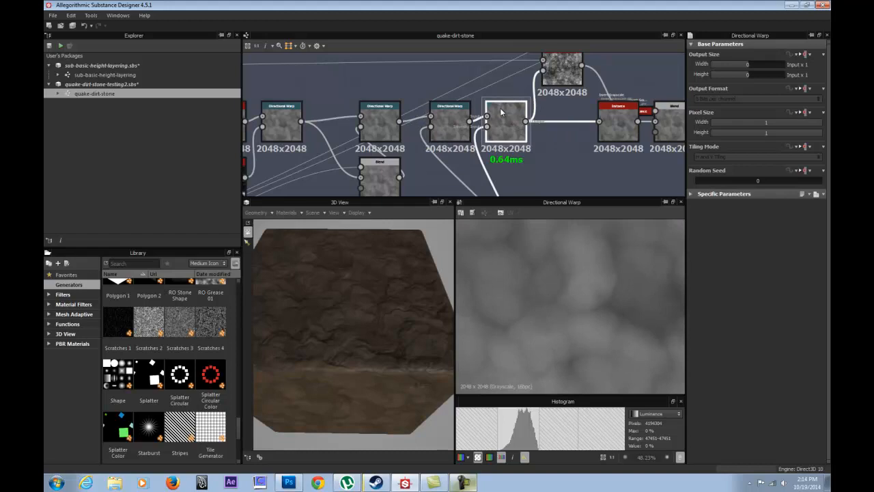
{"action": "scroll", "coordinate": [590, 273], "scroll_direction": "up", "scroll_amount": 2}
{"action": "middle_click_drag", "start_coordinate": [589, 273], "coordinate": [618, 315]}
Compare the Splatter's output with the last Directional Warp's output in the 2D view.
{"action": "middle_click_drag", "start_coordinate": [422, 114], "coordinate": [482, 120]}
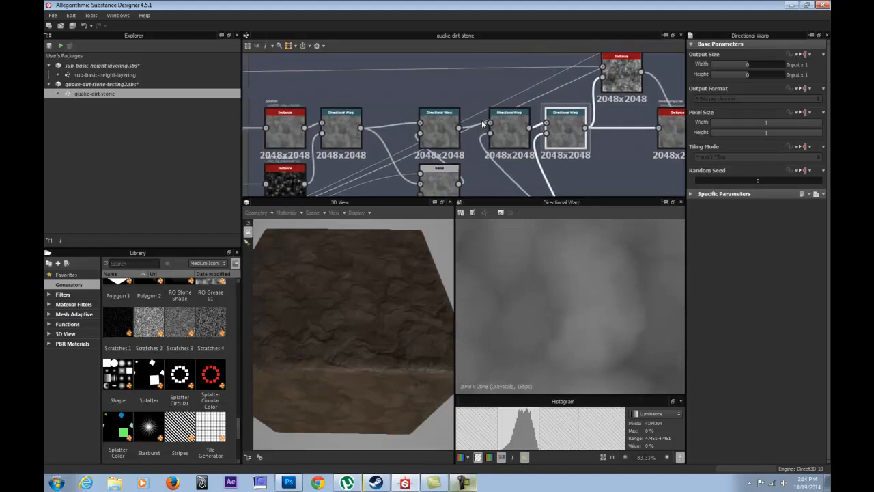
{"action": "double_click", "coordinate": [285, 124]}
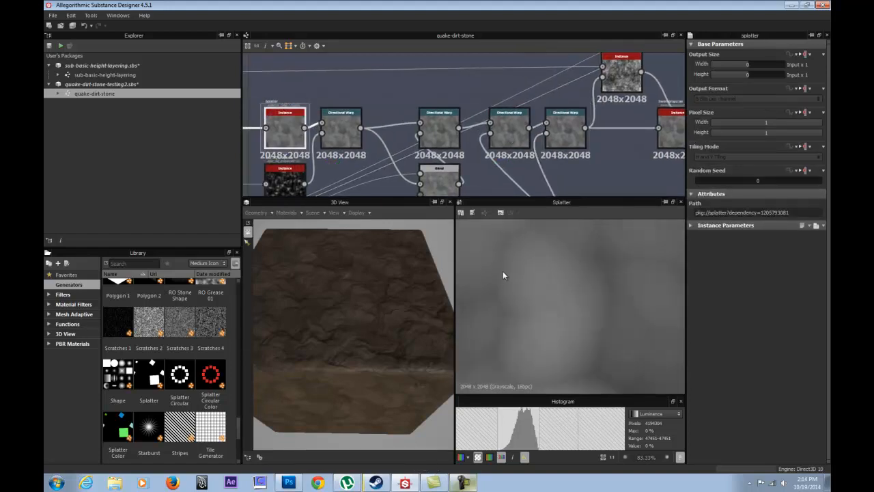
{"action": "double_click", "coordinate": [556, 133]}
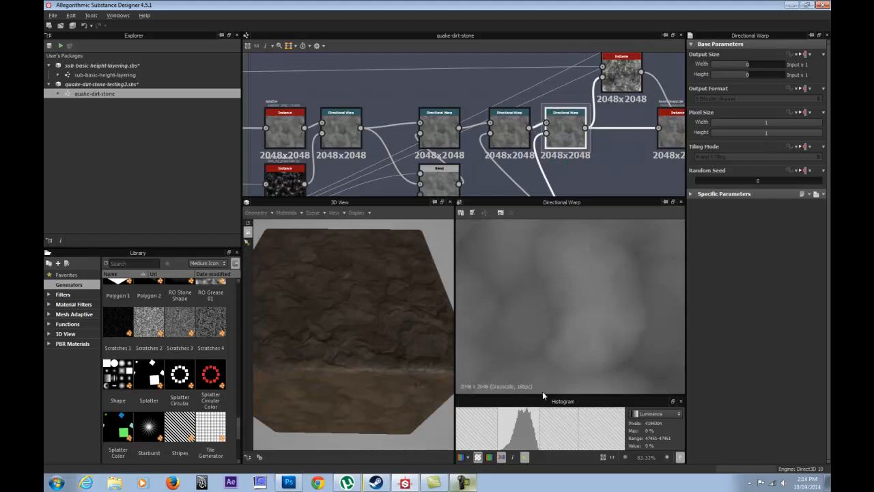
Display the Levels node at the end of the chain in the 2D view and examine its levels histogram.
{"action": "middle_click_drag", "start_coordinate": [611, 138], "coordinate": [385, 135]}
{"action": "scroll", "coordinate": [479, 128], "scroll_direction": "down", "scroll_amount": 2}
{"action": "middle_click_drag", "start_coordinate": [552, 140], "coordinate": [437, 139]}
{"action": "scroll", "coordinate": [438, 139], "scroll_direction": "up", "scroll_amount": 3}
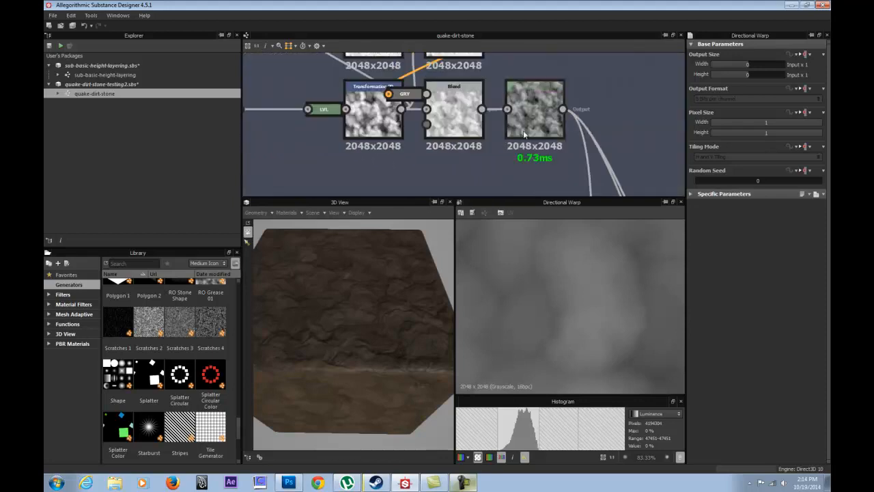
{"action": "left_click", "coordinate": [539, 98]}
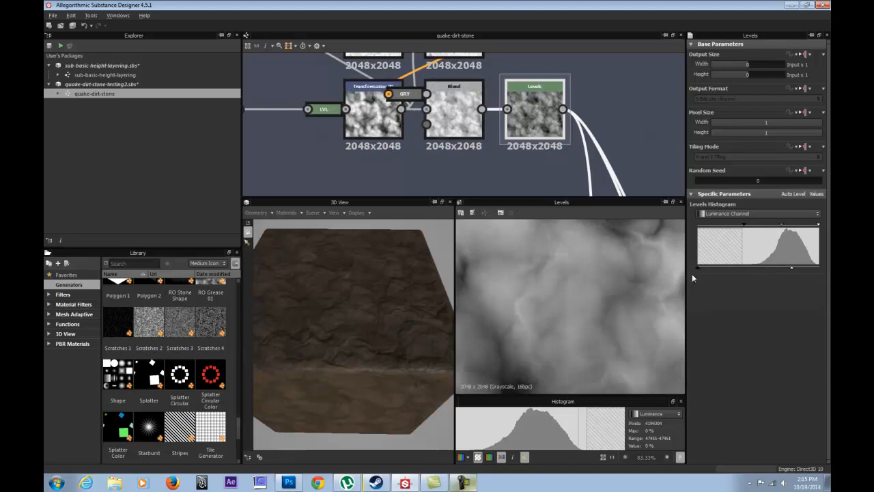
Return to the last Directional Warp in the chain and display its output in the 2D view.
{"action": "middle_click_drag", "start_coordinate": [287, 144], "coordinate": [444, 148]}
{"action": "scroll", "coordinate": [444, 147], "scroll_direction": "down", "scroll_amount": 2}
{"action": "middle_click_drag", "start_coordinate": [332, 145], "coordinate": [442, 140]}
{"action": "left_click", "coordinate": [442, 138]}
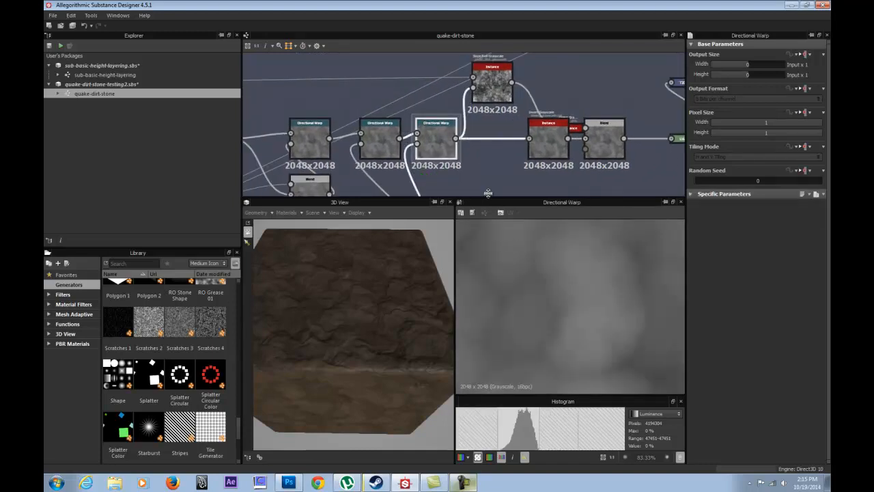
Display the Slope Blur Grayscale node's output in the 2D view and trace its connections to the neighbouring nodes.
{"action": "scroll", "coordinate": [492, 108], "scroll_direction": "up", "scroll_amount": 4}
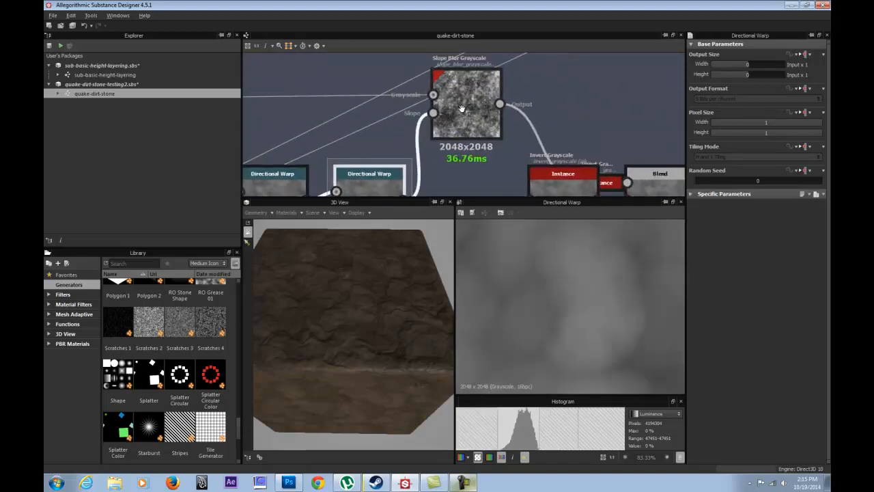
{"action": "left_click", "coordinate": [471, 137]}
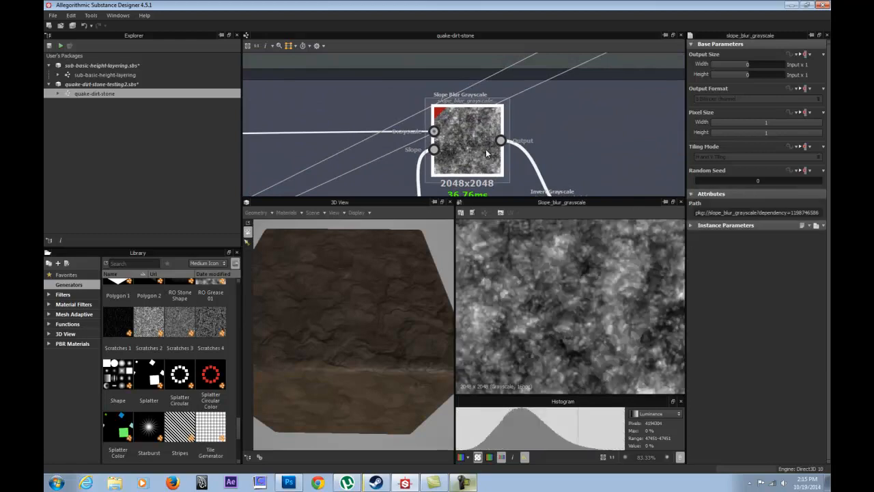
{"action": "middle_click_drag", "start_coordinate": [489, 149], "coordinate": [567, 98]}
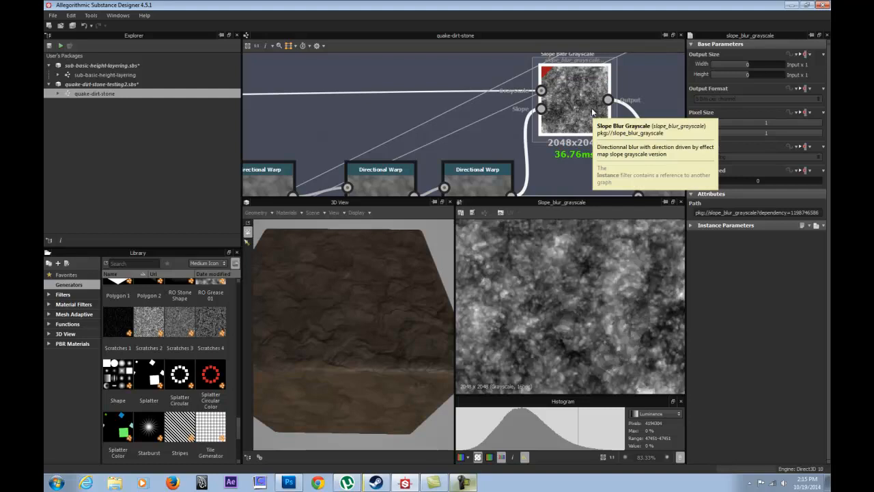
{"action": "middle_click_drag", "start_coordinate": [511, 131], "coordinate": [470, 129]}
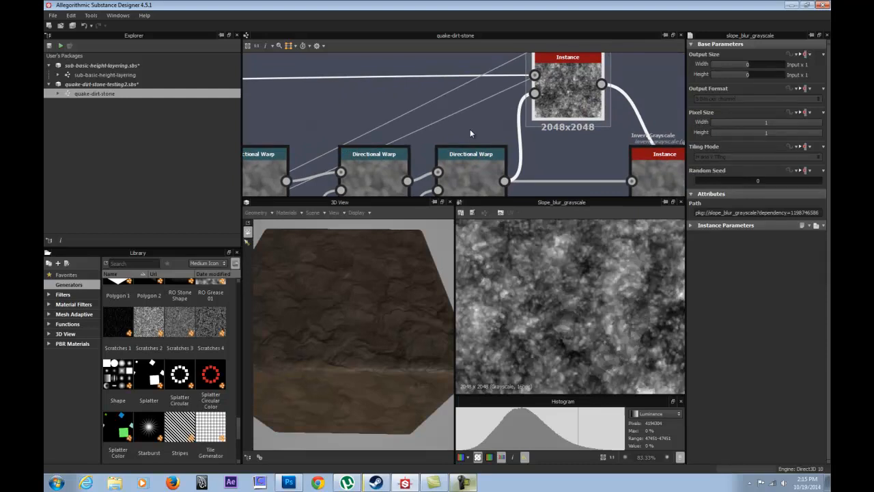
{"action": "middle_click_drag", "start_coordinate": [415, 103], "coordinate": [345, 104]}
{"action": "scroll", "coordinate": [510, 94], "scroll_direction": "down", "scroll_amount": 1}
{"action": "scroll", "coordinate": [511, 97], "scroll_direction": "down", "scroll_amount": 2}
{"action": "middle_click_drag", "start_coordinate": [481, 96], "coordinate": [381, 97]}
{"action": "scroll", "coordinate": [428, 124], "scroll_direction": "up", "scroll_amount": 3}
{"action": "middle_click_drag", "start_coordinate": [530, 61], "coordinate": [482, 135]}
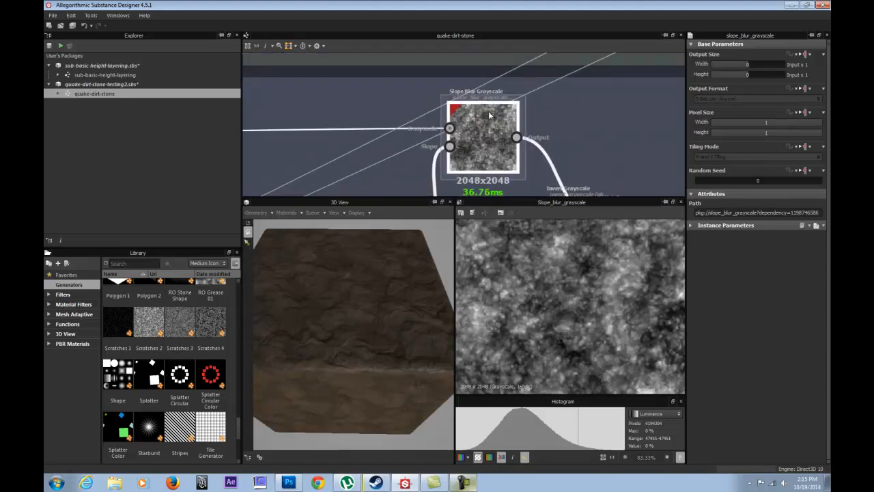
Inspect the Slope Blur Grayscale's two sources: the last Directional Warp for Slope and BnW Spots 1 for Grayscale.
{"action": "middle_click_drag", "start_coordinate": [421, 145], "coordinate": [457, 57]}
{"action": "double_click", "coordinate": [422, 149]}
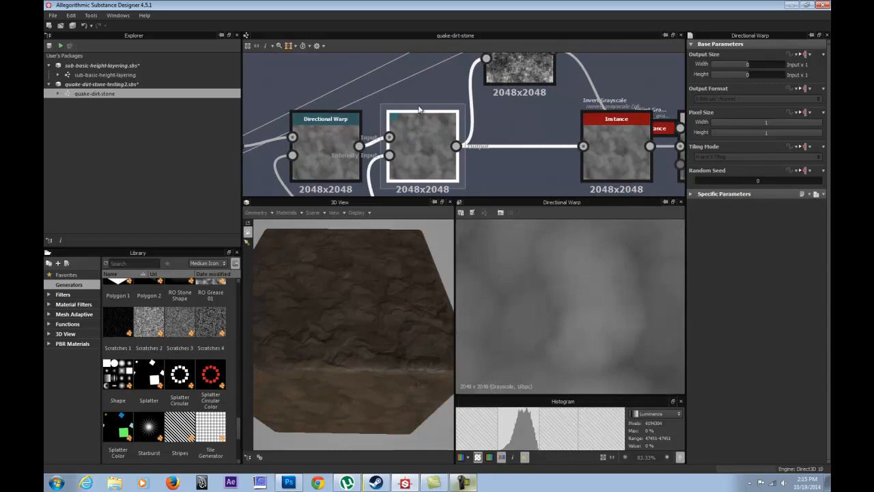
{"action": "middle_click_drag", "start_coordinate": [417, 89], "coordinate": [386, 170]}
{"action": "double_click", "coordinate": [487, 117]}
{"action": "scroll", "coordinate": [437, 123], "scroll_direction": "down", "scroll_amount": 4}
{"action": "middle_click_drag", "start_coordinate": [324, 134], "coordinate": [414, 111]}
{"action": "double_click", "coordinate": [336, 107]}
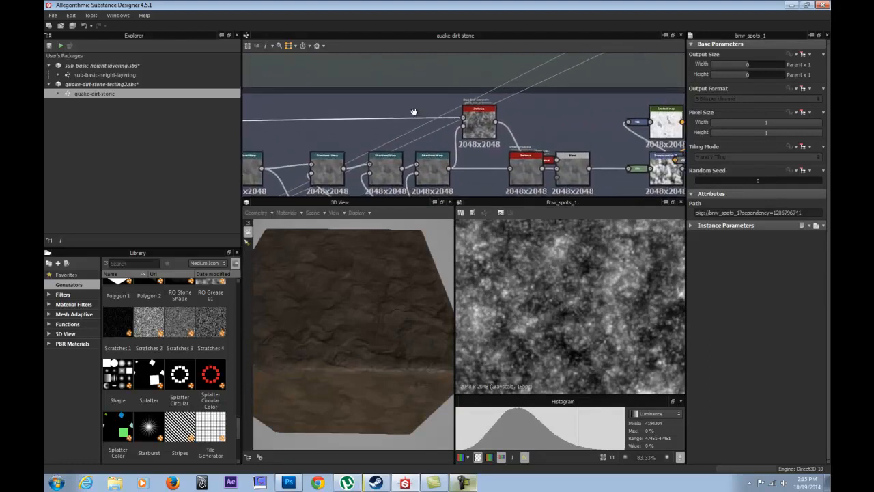
Display the Slope Blur Grayscale's output again and examine its blurred detail up close in the 2D view.
{"action": "scroll", "coordinate": [479, 124], "scroll_direction": "up", "scroll_amount": 3}
{"action": "double_click", "coordinate": [474, 123]}
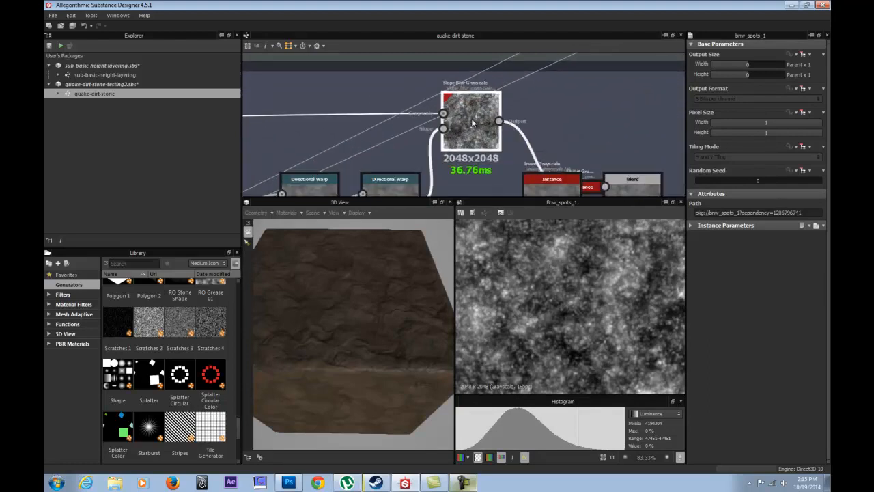
{"action": "scroll", "coordinate": [558, 323], "scroll_direction": "up", "scroll_amount": 3}
{"action": "scroll", "coordinate": [559, 323], "scroll_direction": "up", "scroll_amount": 1}
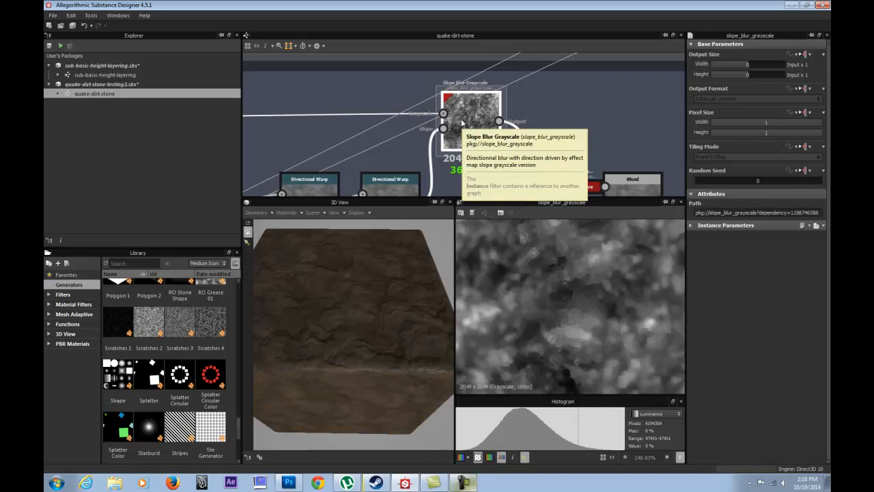
Compare the Directional Warp feeding the Slope input with the Slope Blur Grayscale's output.
{"action": "double_click", "coordinate": [390, 182]}
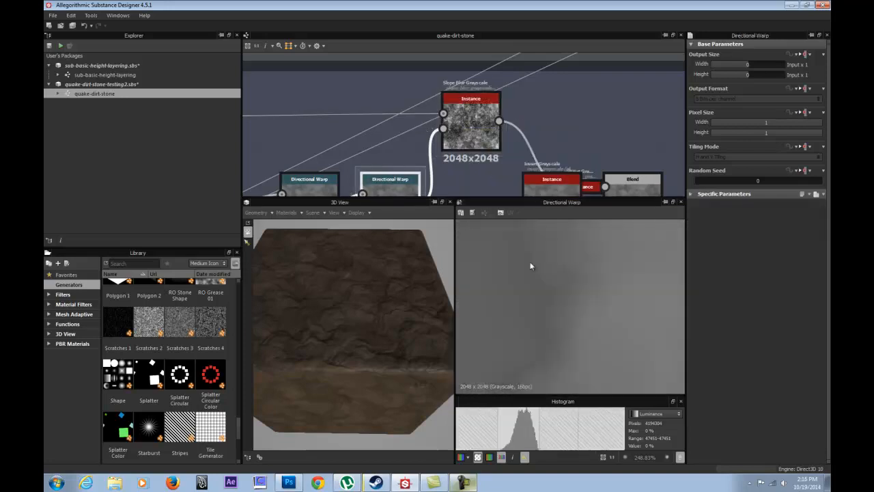
{"action": "scroll", "coordinate": [617, 344], "scroll_direction": "down", "scroll_amount": 3}
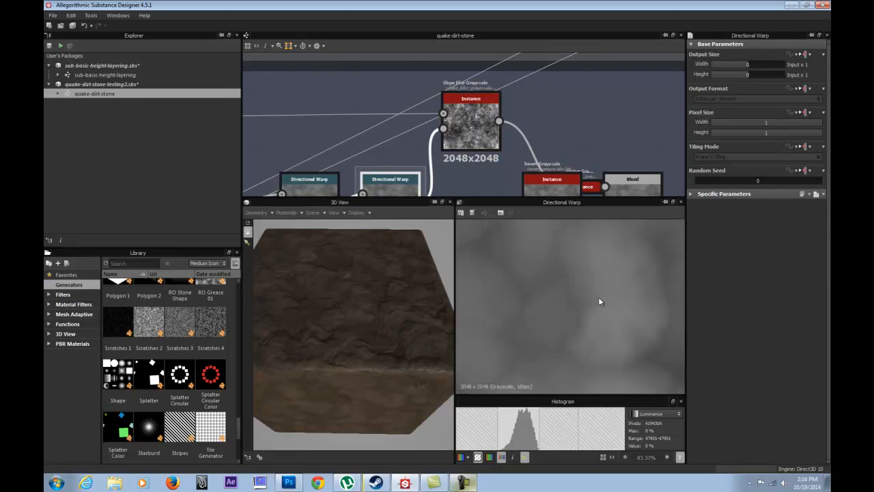
{"action": "double_click", "coordinate": [470, 122]}
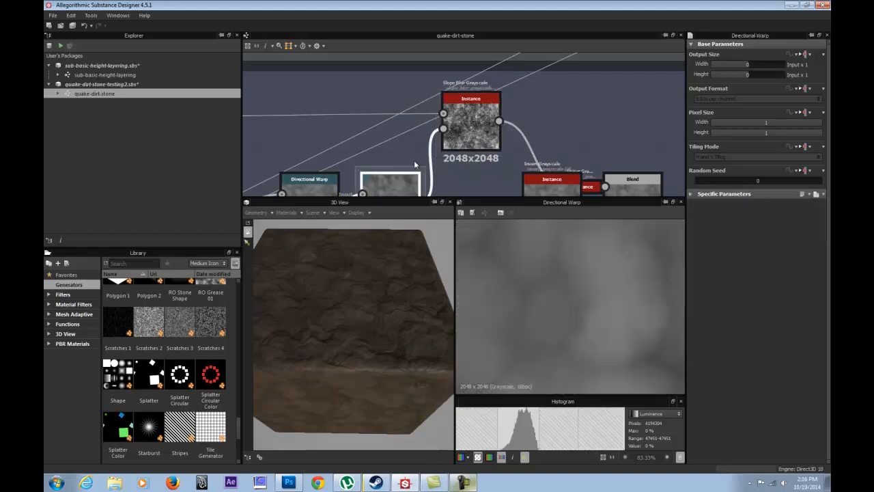
Display the output of the Invert Grayscale after the last Directional Warp and move the node below its link.
{"action": "middle_click_drag", "start_coordinate": [488, 131], "coordinate": [444, 86]}
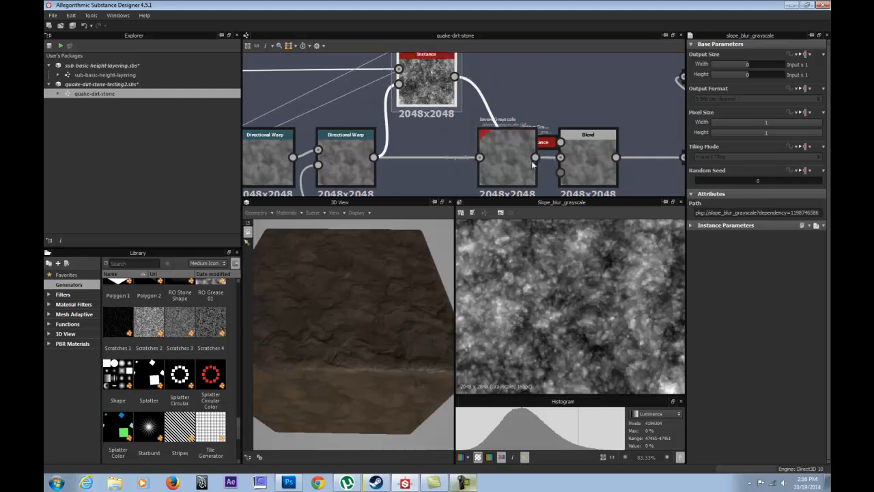
{"action": "left_click", "coordinate": [501, 160]}
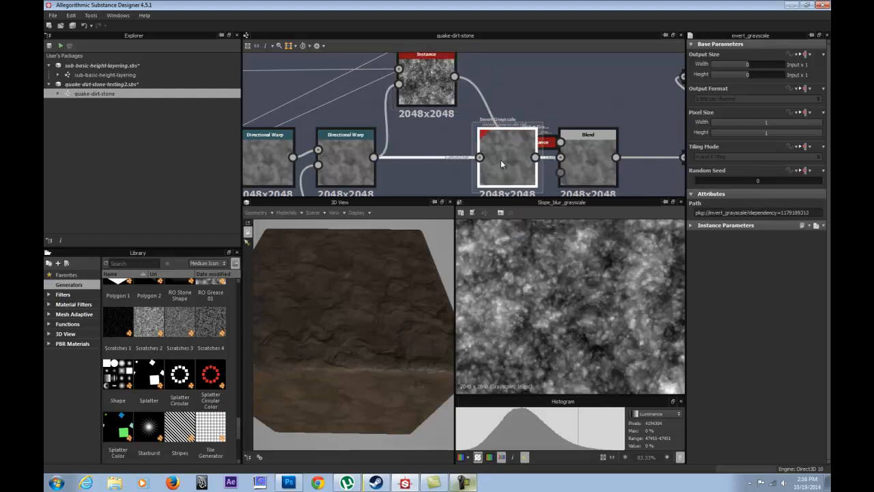
{"action": "double_click", "coordinate": [509, 138]}
{"action": "middle_click_drag", "start_coordinate": [509, 137], "coordinate": [439, 91]}
{"action": "left_click_drag", "start_coordinate": [440, 114], "coordinate": [418, 137]}
Recheck the Invert Grayscale's output against its Directional Warp source and move the node back in line.
{"action": "double_click", "coordinate": [296, 122]}
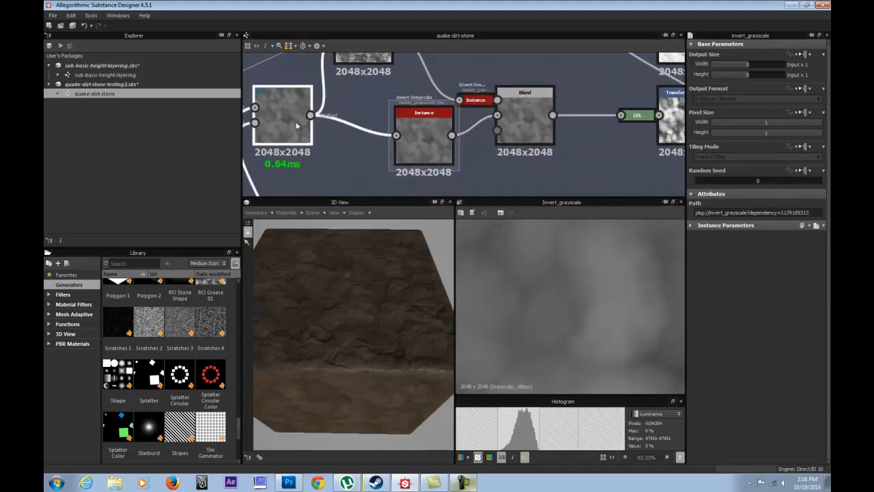
{"action": "double_click", "coordinate": [427, 124]}
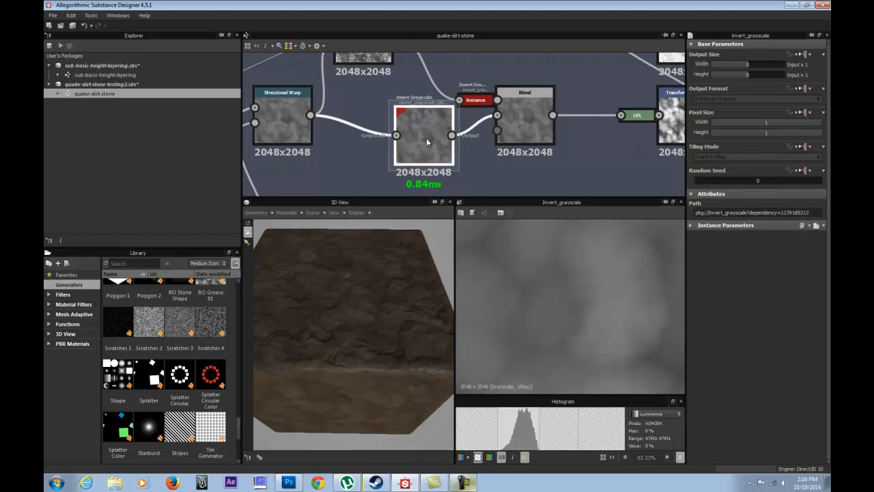
{"action": "left_click_drag", "start_coordinate": [426, 138], "coordinate": [427, 114]}
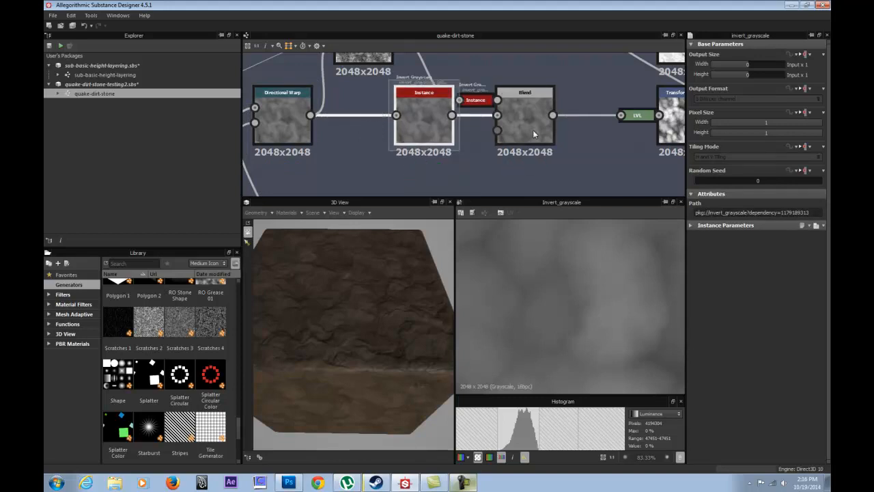
Compare the outputs of the last Directional Warp, the Invert Grayscale and the Blend in the 2D view.
{"action": "double_click", "coordinate": [292, 119]}
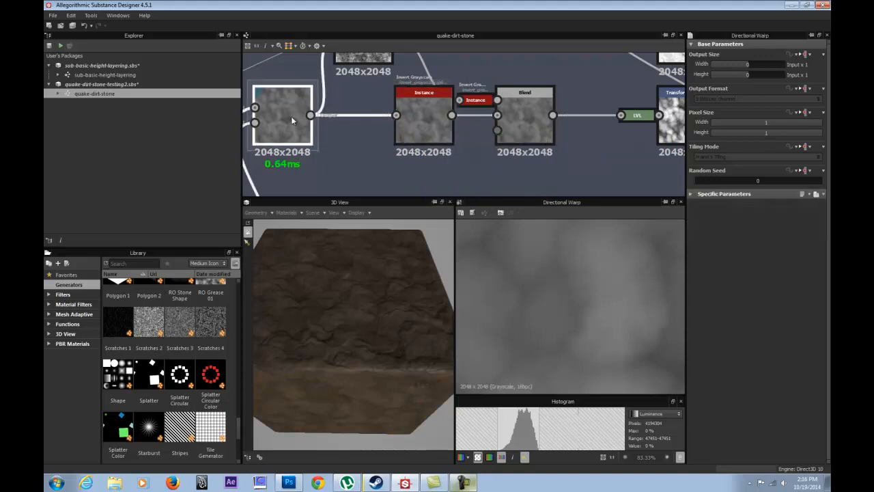
{"action": "double_click", "coordinate": [434, 123]}
{"action": "left_click", "coordinate": [516, 118]}
{"action": "double_click", "coordinate": [517, 115]}
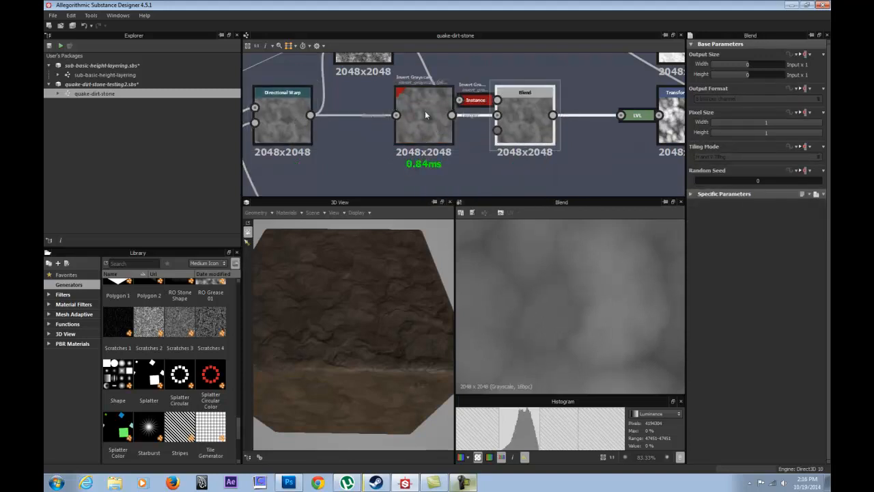
Connect the last Directional Warp directly to the Blend's Background input and delete the bypassed Invert Grayscale node.
{"action": "left_click_drag", "start_coordinate": [425, 112], "coordinate": [425, 124]}
{"action": "left_click_drag", "start_coordinate": [313, 115], "coordinate": [493, 116]}
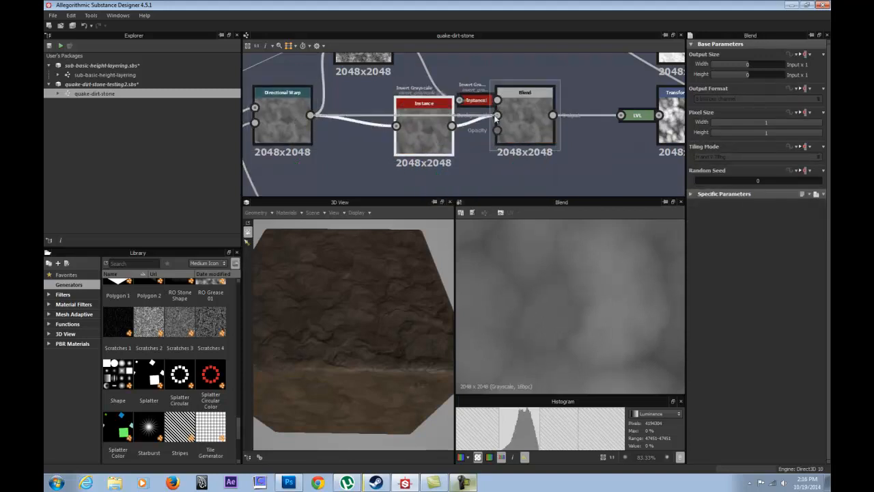
{"action": "left_click", "coordinate": [432, 118]}
{"action": "left_click_drag", "start_coordinate": [432, 122], "coordinate": [428, 157]}
{"action": "key", "text": "Delete"}
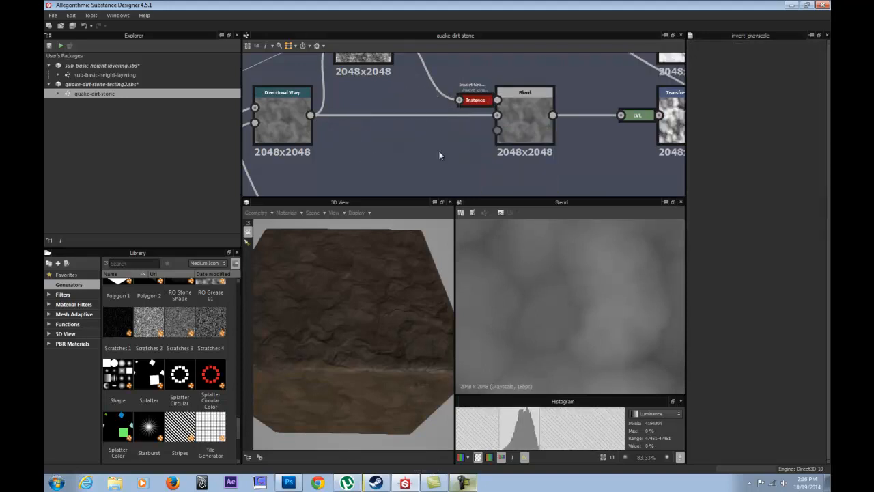
Make the graph area taller and select the Blend node that combines the Slope Blur and Directional Warp branches.
{"action": "scroll", "coordinate": [448, 127], "scroll_direction": "down", "scroll_amount": 4}
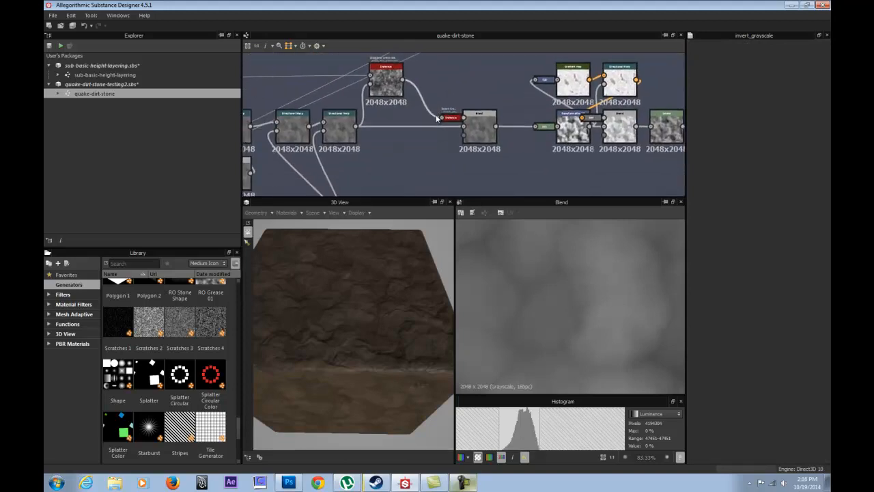
{"action": "left_click_drag", "start_coordinate": [423, 195], "coordinate": [426, 234]}
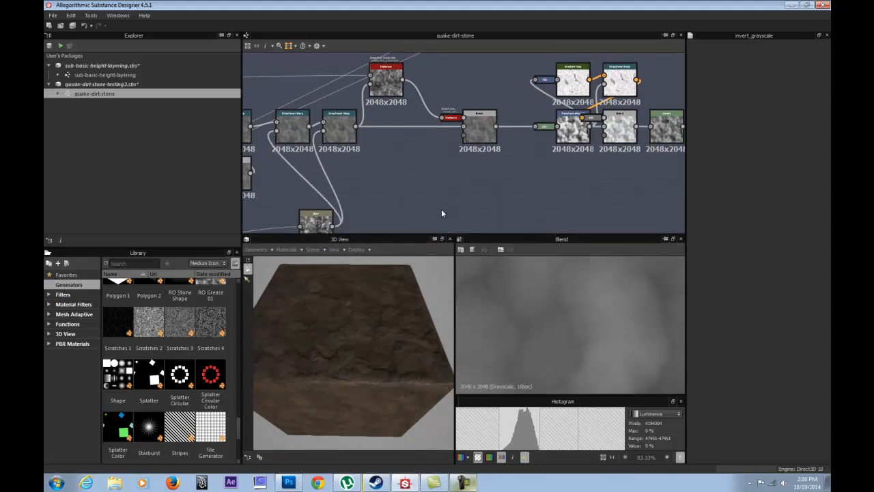
{"action": "middle_click_drag", "start_coordinate": [390, 171], "coordinate": [474, 197]}
{"action": "middle_click_drag", "start_coordinate": [381, 162], "coordinate": [457, 167]}
{"action": "scroll", "coordinate": [457, 167], "scroll_direction": "up", "scroll_amount": 3}
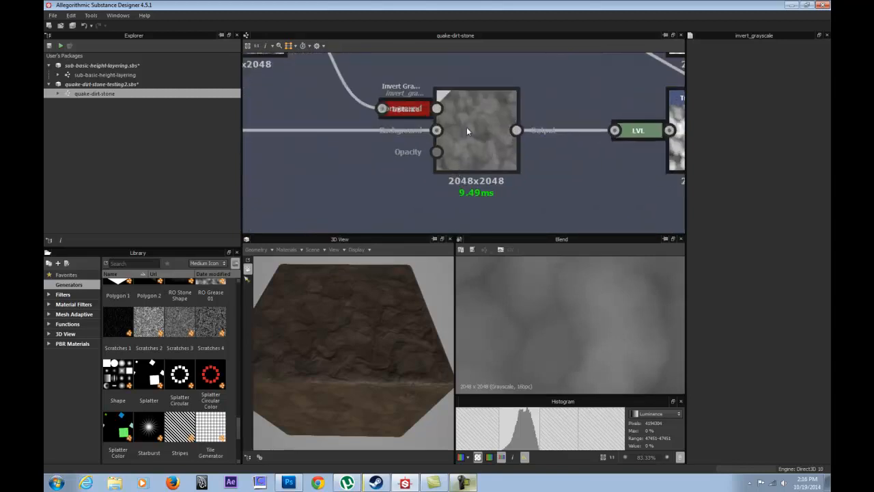
{"action": "left_click", "coordinate": [467, 127]}
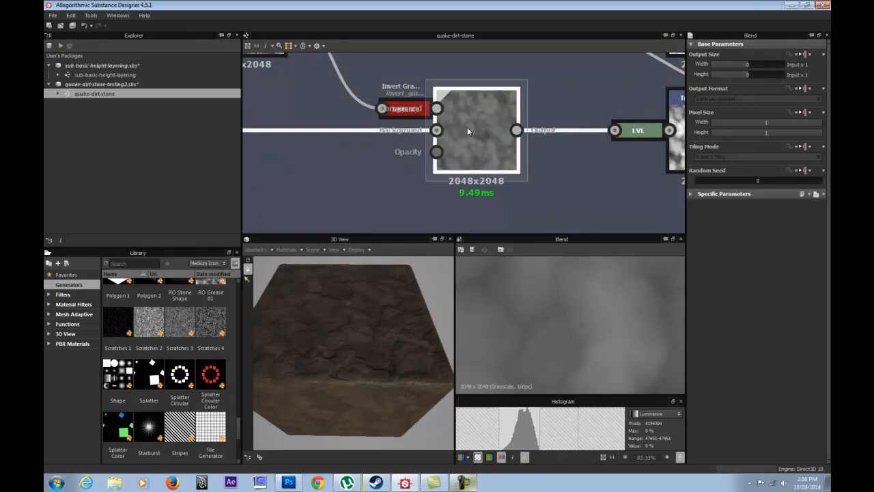
Compare the outputs of the Invert Grayscale, its Slope Blur source and the Blend they feed in the 2D view.
{"action": "middle_click_drag", "start_coordinate": [363, 110], "coordinate": [385, 123]}
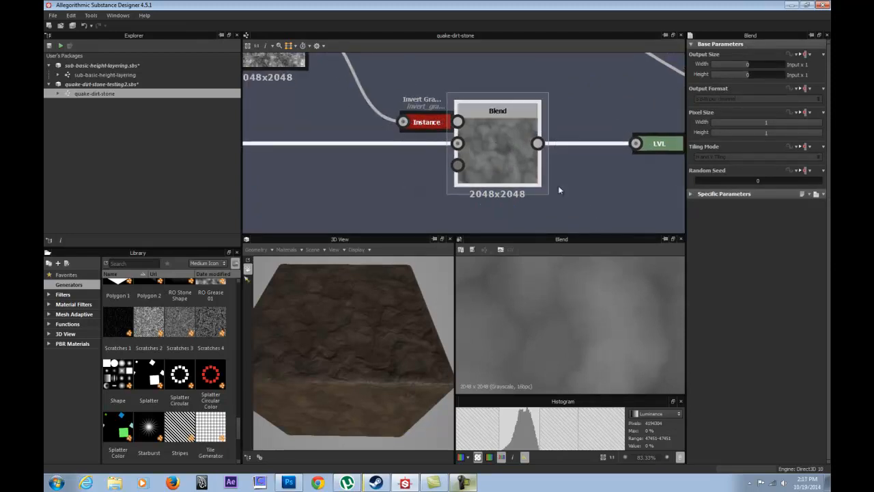
{"action": "scroll", "coordinate": [497, 137], "scroll_direction": "down", "scroll_amount": 2}
{"action": "middle_click_drag", "start_coordinate": [402, 129], "coordinate": [378, 130]}
{"action": "left_click", "coordinate": [446, 156]}
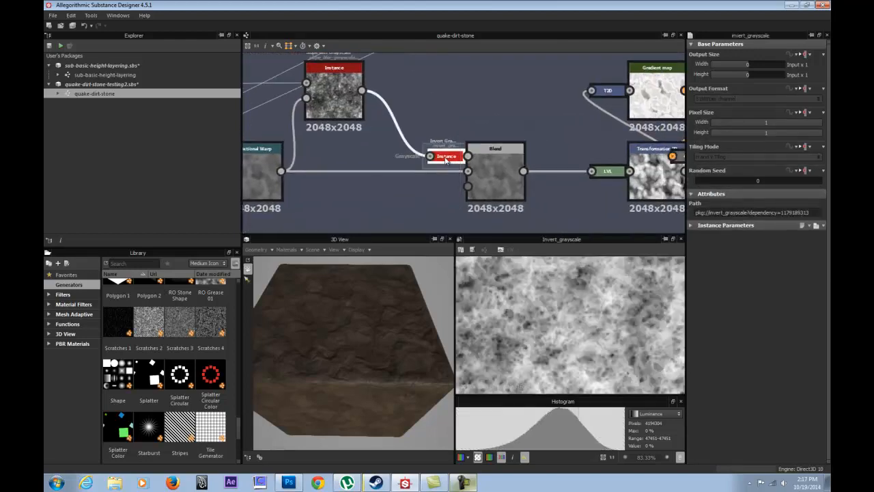
{"action": "left_click", "coordinate": [330, 82]}
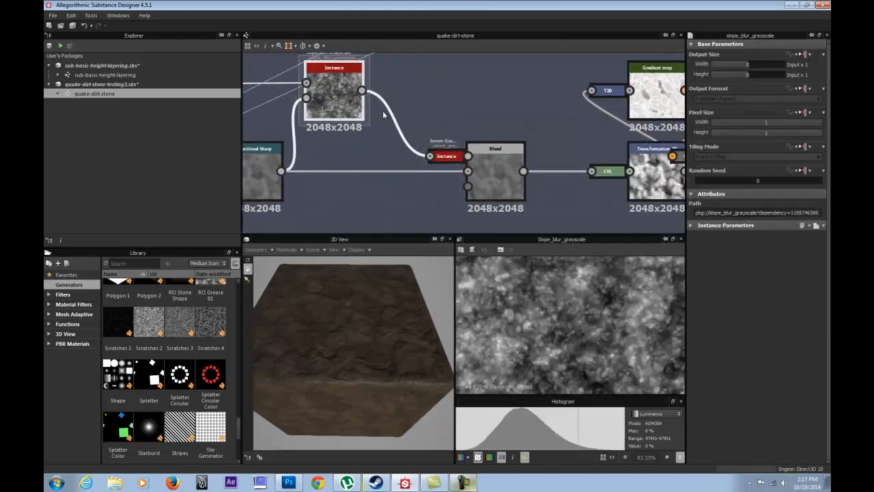
{"action": "left_click", "coordinate": [447, 158]}
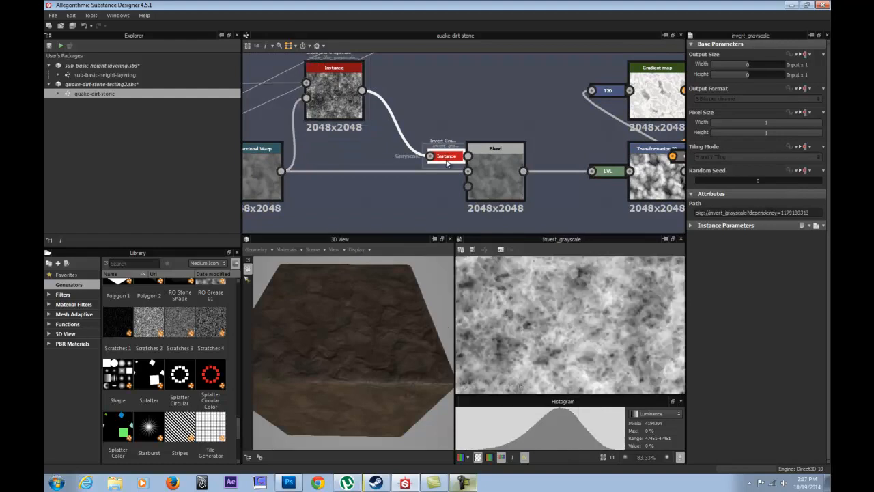
{"action": "left_click", "coordinate": [506, 166]}
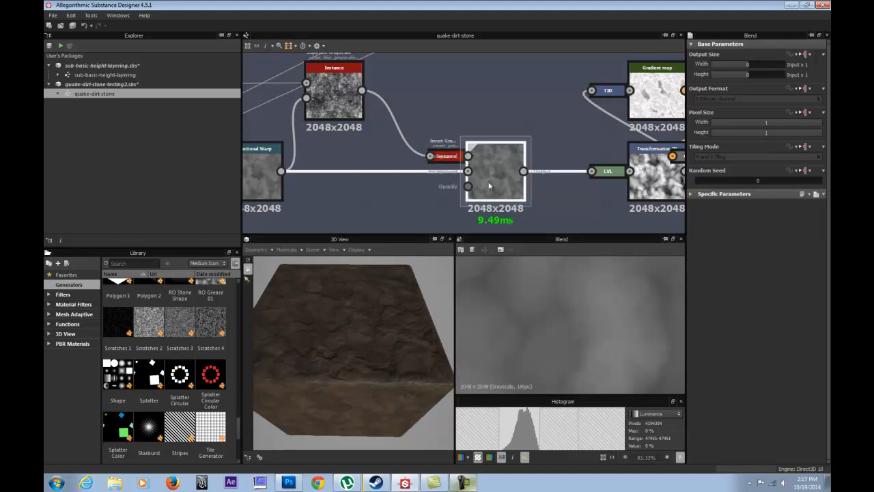
Undock the Levels node after the Blend, adjust its spacing with the Transformation 2D, and dock it again.
{"action": "mouse_move", "coordinate": [496, 179]}
{"action": "left_mouse_down"}
{"action": "mouse_move", "coordinate": [521, 205]}
{"action": "mouse_move", "coordinate": [492, 166]}
{"action": "left_mouse_up"}
{"action": "middle_click_drag", "start_coordinate": [559, 149], "coordinate": [396, 140]}
{"action": "left_click_drag", "start_coordinate": [481, 162], "coordinate": [448, 163]}
{"action": "left_click", "coordinate": [392, 161]}
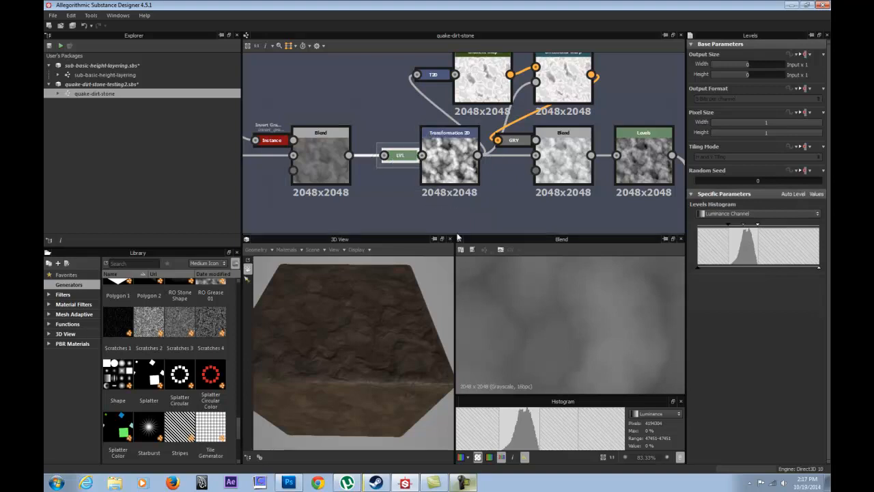
{"action": "key", "text": "d"}
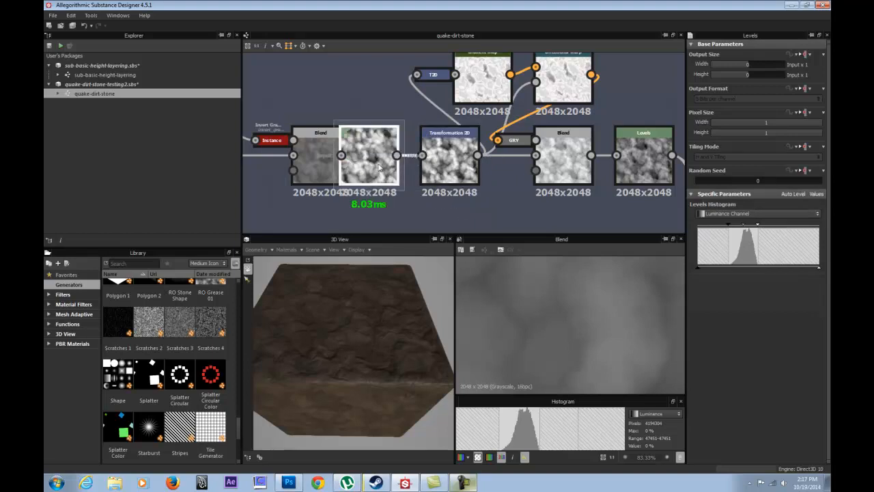
{"action": "left_click_drag", "start_coordinate": [445, 171], "coordinate": [394, 158]}
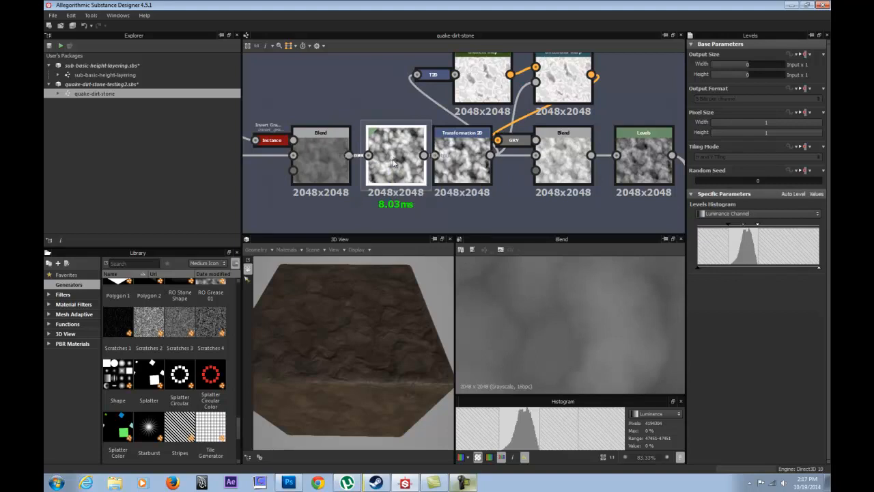
{"action": "key", "text": "d"}
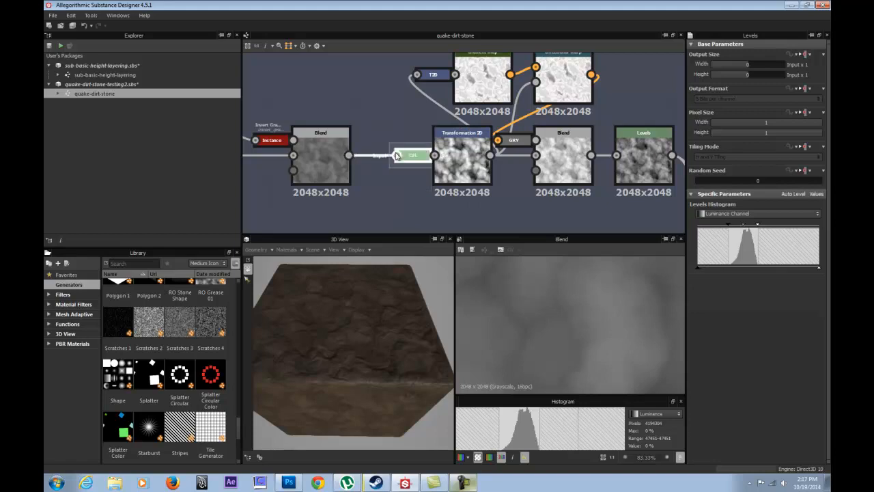
Demonstrate docking by undocking and redocking the Levels node on the Transformation 2D twice.
{"action": "left_click", "coordinate": [327, 152]}
{"action": "left_click", "coordinate": [417, 155]}
{"action": "key", "text": "d"}
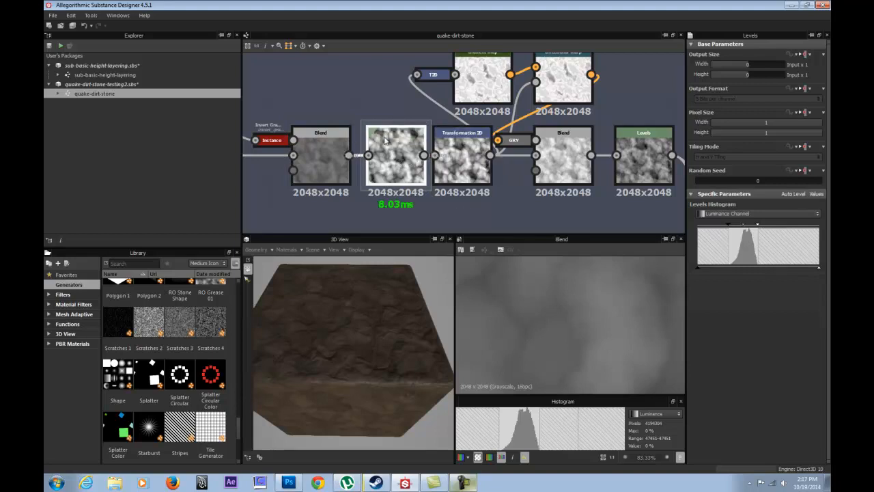
{"action": "key", "text": "d"}
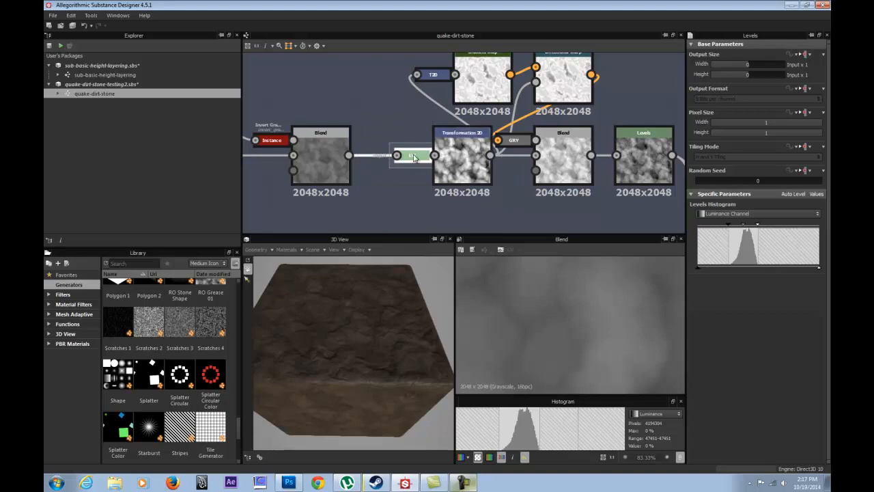
{"action": "key", "text": "d"}
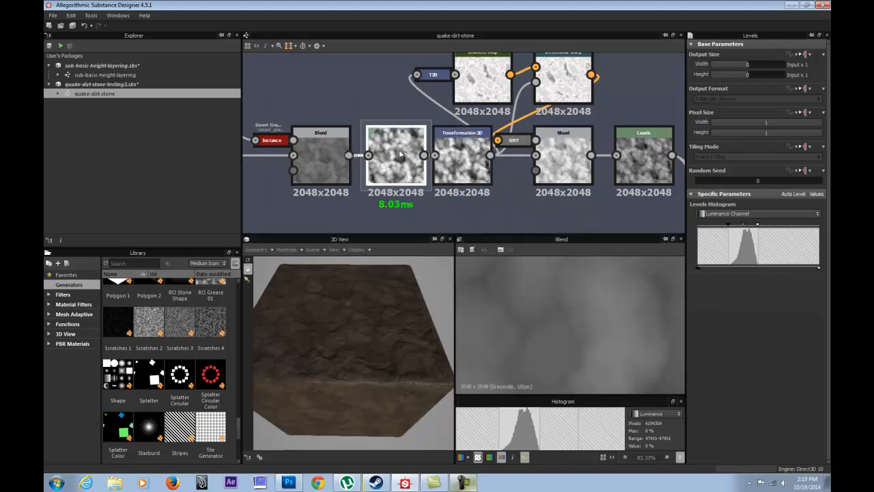
{"action": "key", "text": "d"}
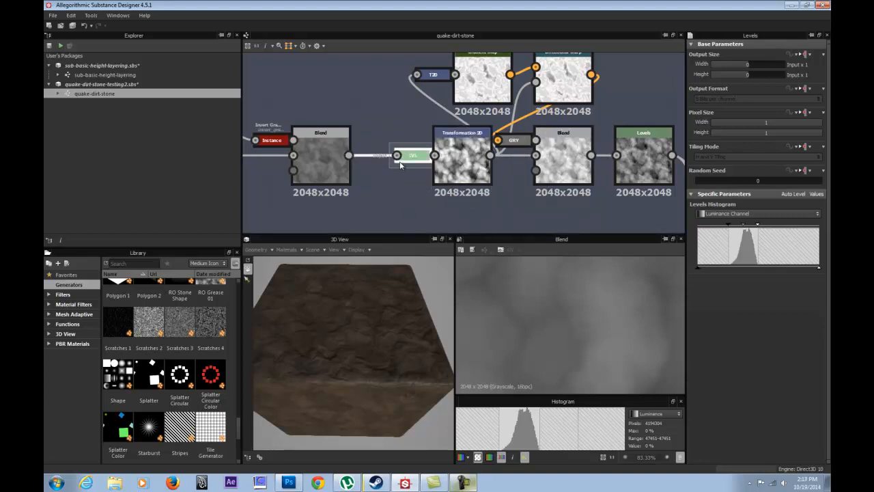
Undock the Invert Grayscale from the Blend, compare both outputs in the 2D view, and dock the Invert Grayscale back.
{"action": "left_click", "coordinate": [329, 145]}
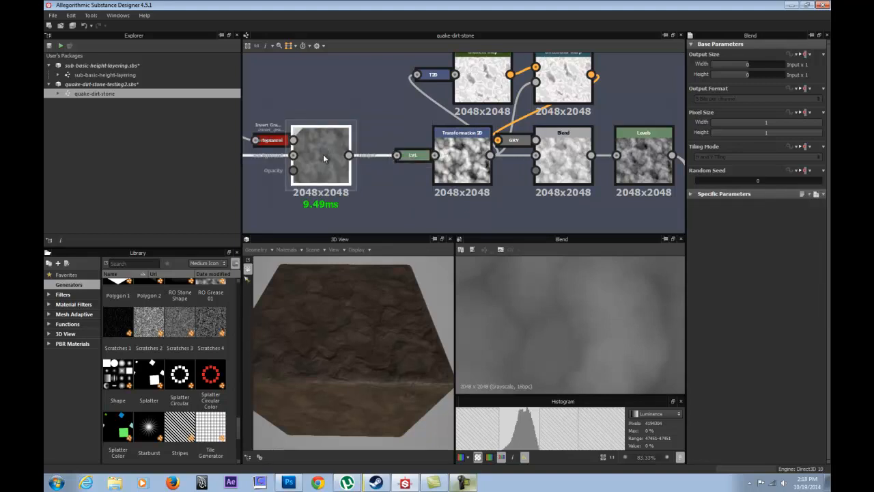
{"action": "middle_click_drag", "start_coordinate": [277, 141], "coordinate": [456, 143]}
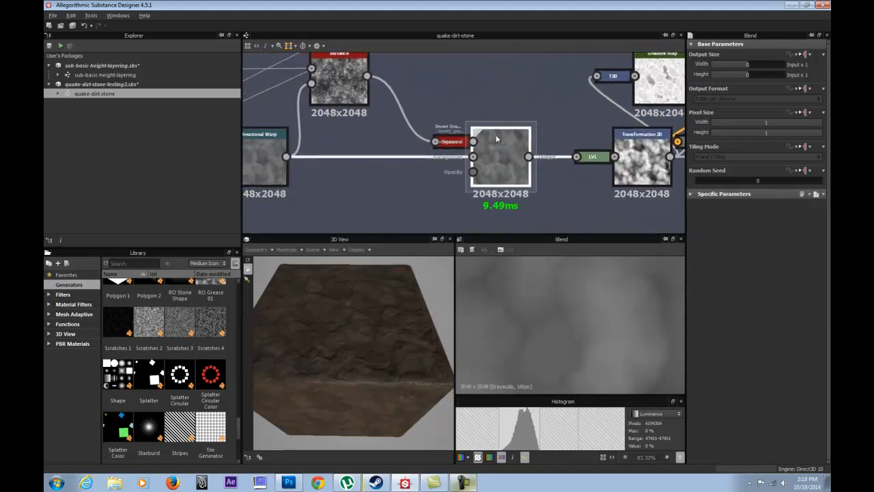
{"action": "double_click", "coordinate": [457, 143]}
{"action": "key", "text": "d"}
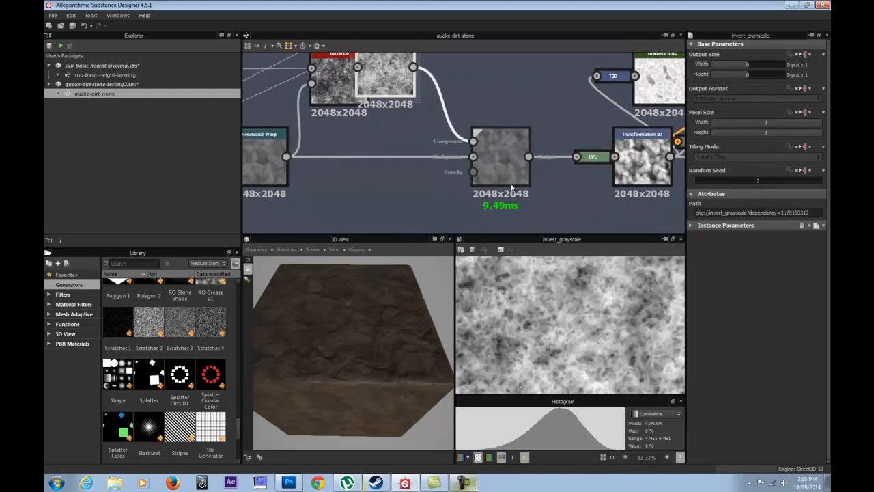
{"action": "left_click", "coordinate": [512, 184]}
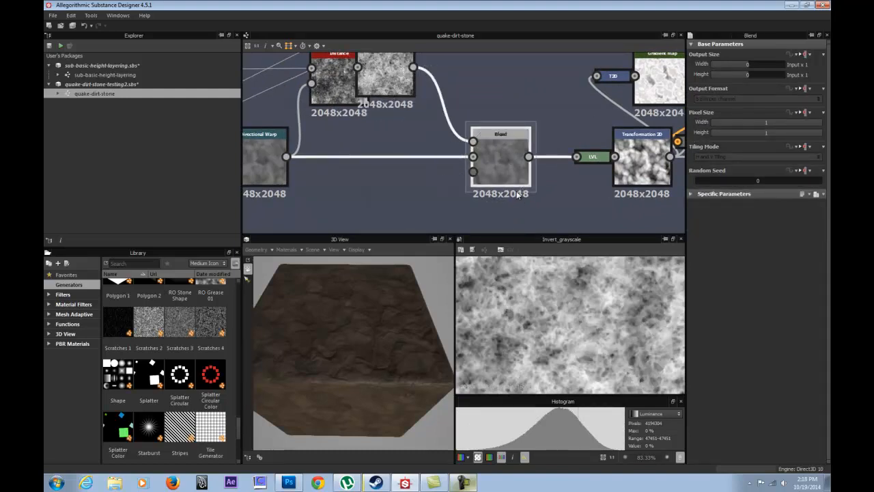
{"action": "left_click_drag", "start_coordinate": [396, 77], "coordinate": [420, 92]}
{"action": "double_click", "coordinate": [504, 143]}
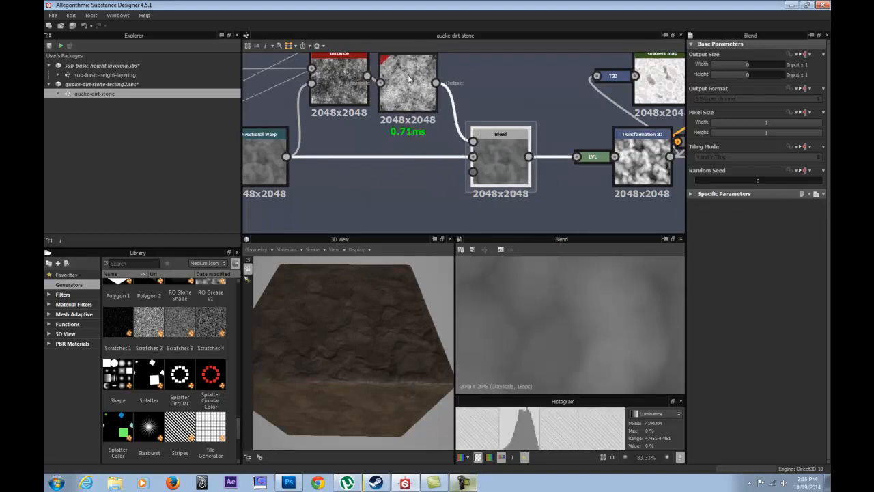
{"action": "left_click_drag", "start_coordinate": [408, 74], "coordinate": [449, 141]}
Undock and redock in turn the Levels, the Transformation 2D feeding the Gradient map, and the Grayscale Conversion node.
{"action": "left_click_drag", "start_coordinate": [593, 158], "coordinate": [576, 156]}
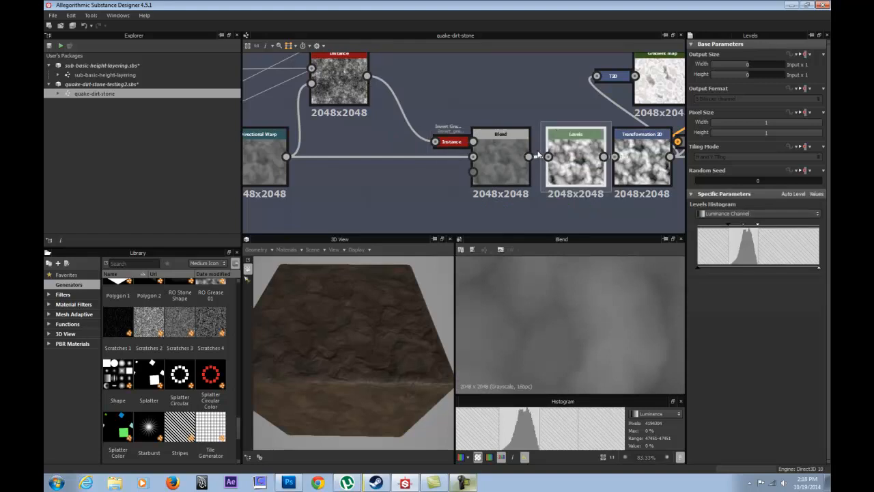
{"action": "key", "text": "d"}
{"action": "middle_click_drag", "start_coordinate": [571, 136], "coordinate": [391, 148]}
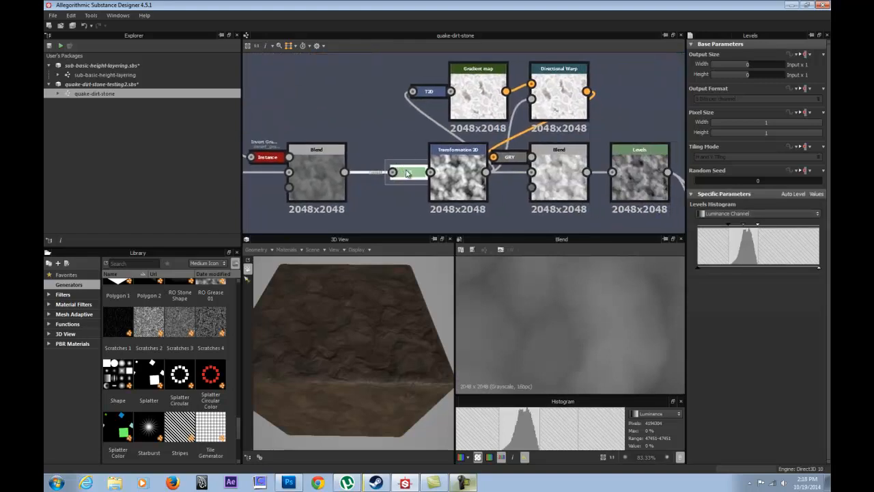
{"action": "double_click", "coordinate": [424, 92]}
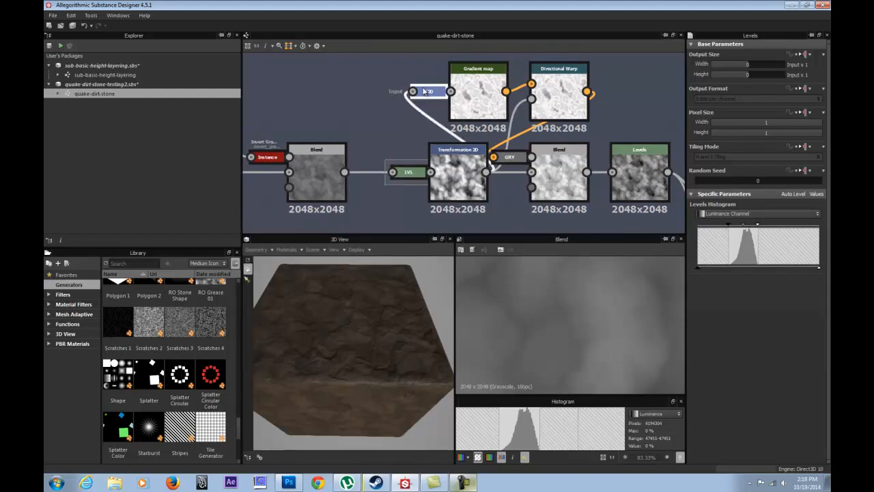
{"action": "key", "text": "d"}
{"action": "left_click_drag", "start_coordinate": [431, 97], "coordinate": [402, 92]}
{"action": "key", "text": "d"}
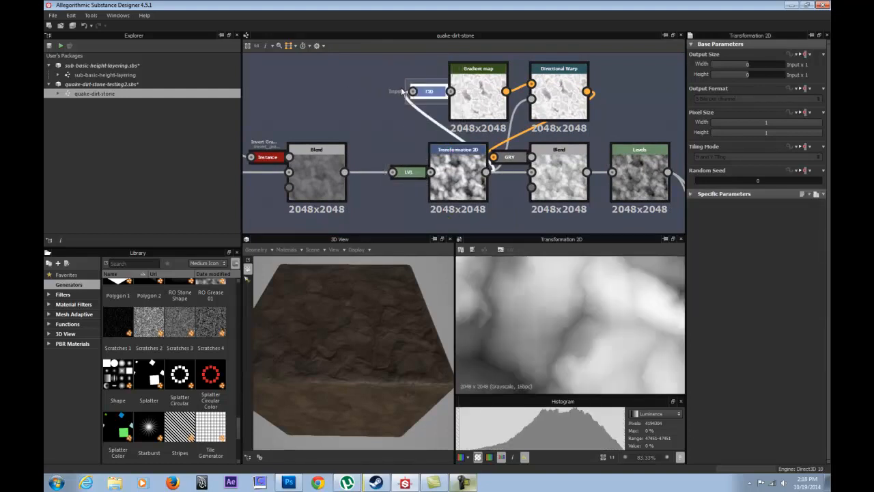
{"action": "left_click", "coordinate": [515, 159]}
{"action": "key", "text": "d"}
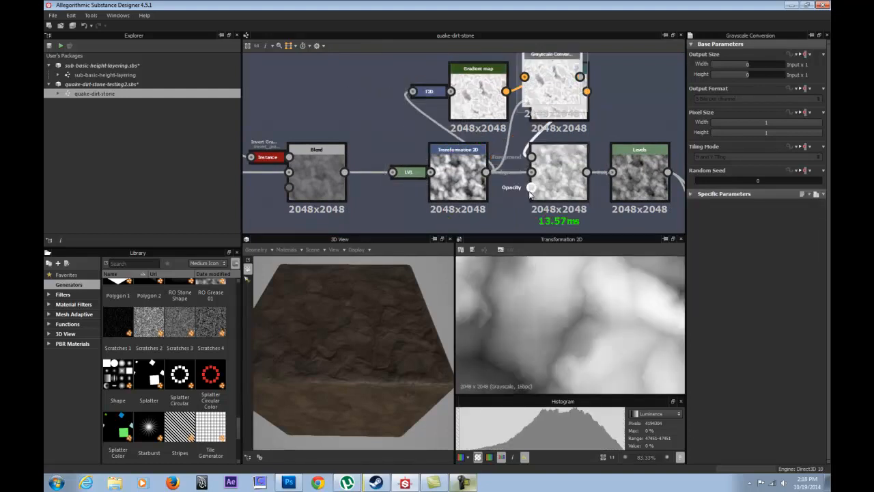
{"action": "key", "text": "d"}
Move the Blend fed by the Grayscale Conversion, together with its following Levels, farther from the Transformation 2D.
{"action": "middle_click_drag", "start_coordinate": [568, 178], "coordinate": [404, 140]}
{"action": "left_click_drag", "start_coordinate": [403, 135], "coordinate": [484, 135]}
{"action": "middle_click_drag", "start_coordinate": [387, 112], "coordinate": [491, 161]}
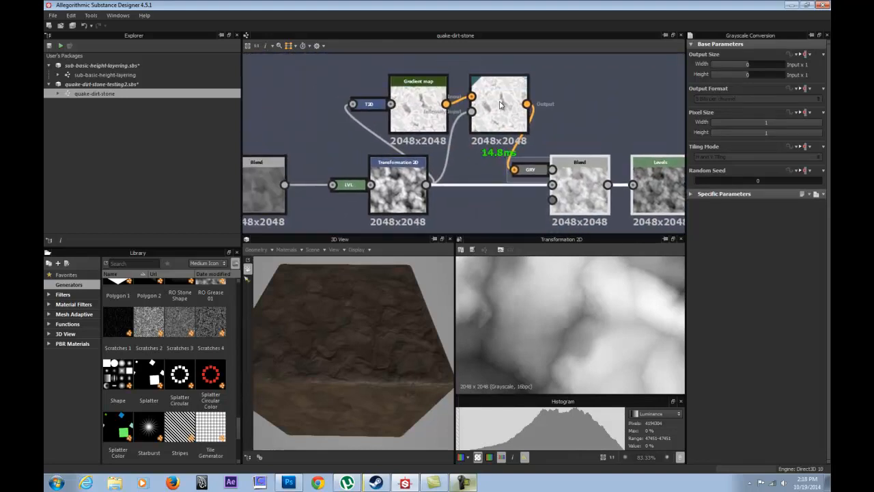
Compare the Transformation 2D output with the docked Levels and the Blend before it in the 2D view.
{"action": "double_click", "coordinate": [399, 188]}
{"action": "double_click", "coordinate": [343, 186]}
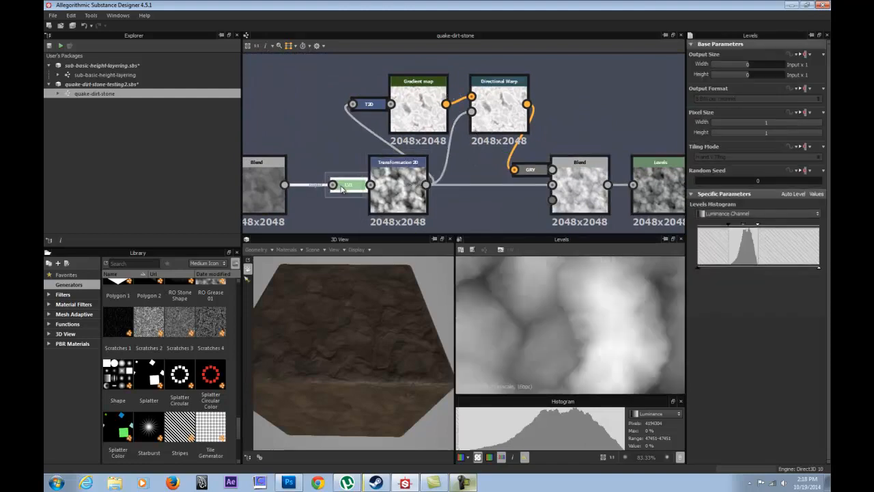
{"action": "middle_click_drag", "start_coordinate": [342, 189], "coordinate": [434, 178]}
{"action": "double_click", "coordinate": [364, 172]}
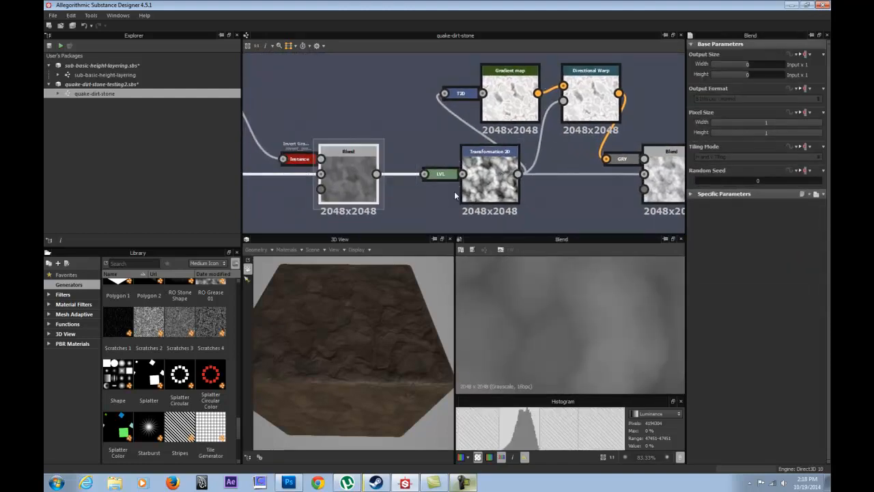
{"action": "left_click", "coordinate": [444, 174]}
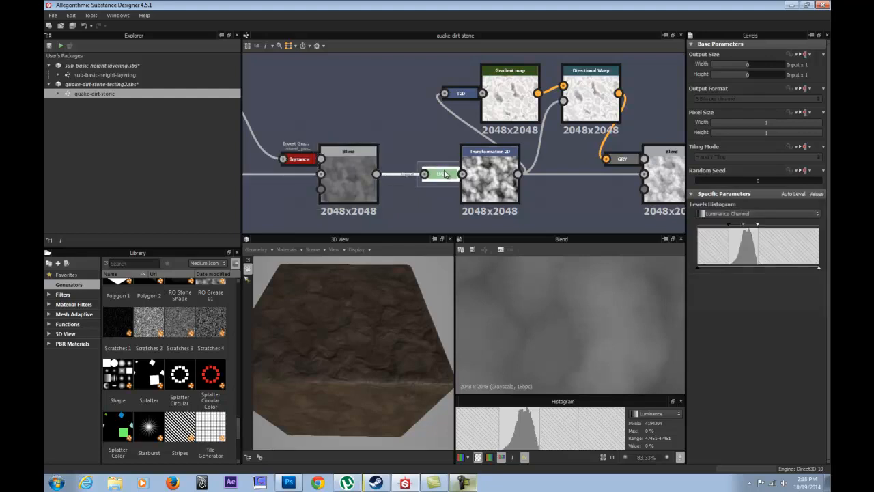
{"action": "double_click", "coordinate": [445, 175]}
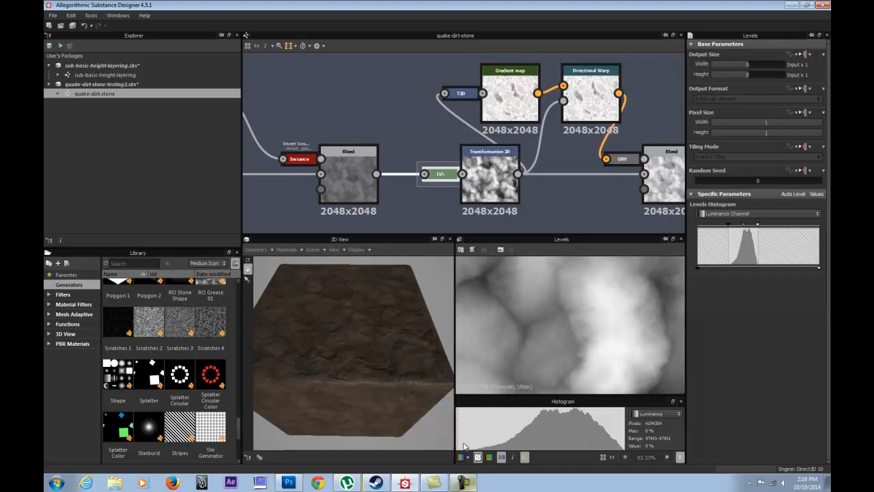
Examine the tiling of the Transformation 2D output in a zoomed-out 2D view and compare it with the docked Levels.
{"action": "middle_click_drag", "start_coordinate": [498, 139], "coordinate": [396, 142]}
{"action": "double_click", "coordinate": [383, 177]}
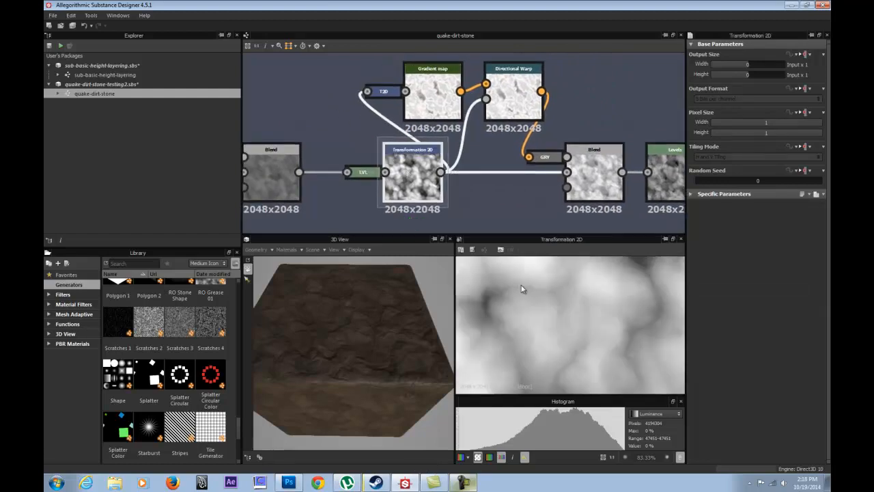
{"action": "scroll", "coordinate": [522, 288], "scroll_direction": "down", "scroll_amount": 5}
{"action": "scroll", "coordinate": [522, 288], "scroll_direction": "down", "scroll_amount": 1}
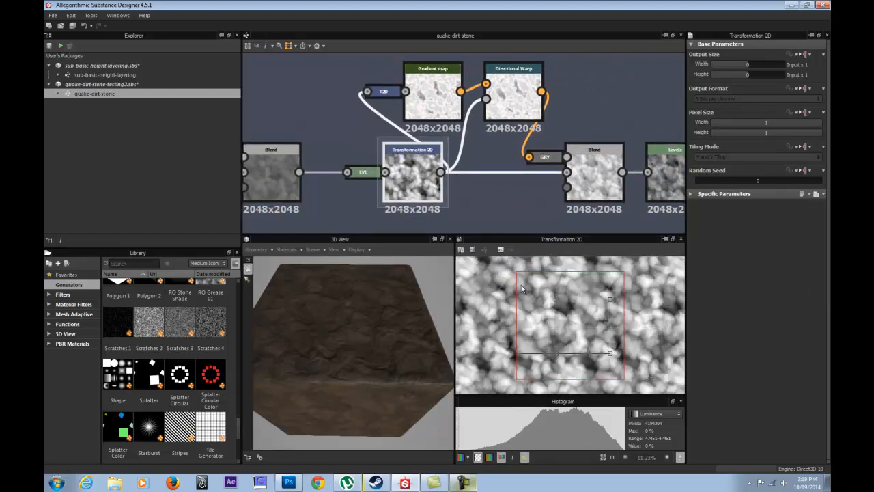
{"action": "double_click", "coordinate": [362, 172]}
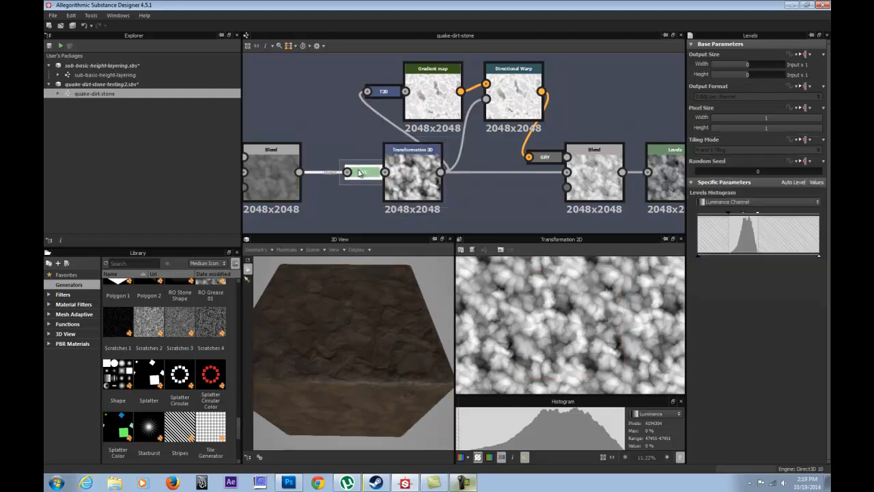
{"action": "double_click", "coordinate": [405, 162]}
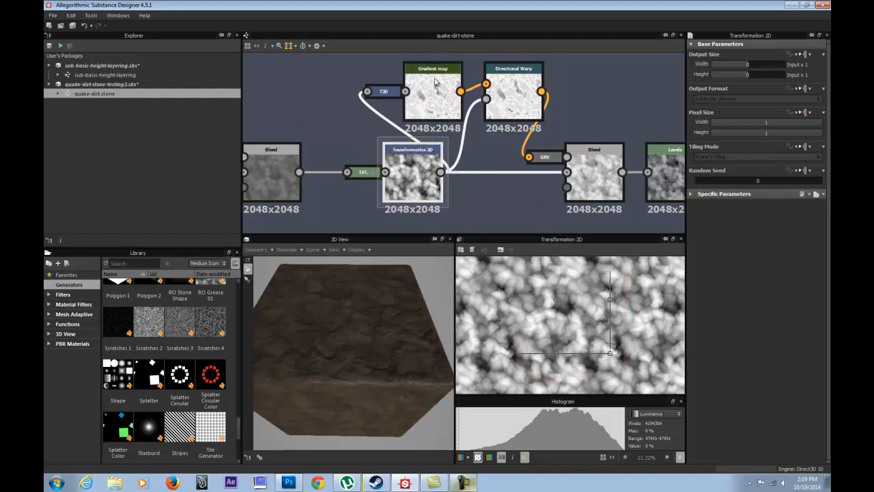
Preview the Gradient map's output in the 2D view and bring its following Directional Warp into focus.
{"action": "left_click", "coordinate": [415, 101]}
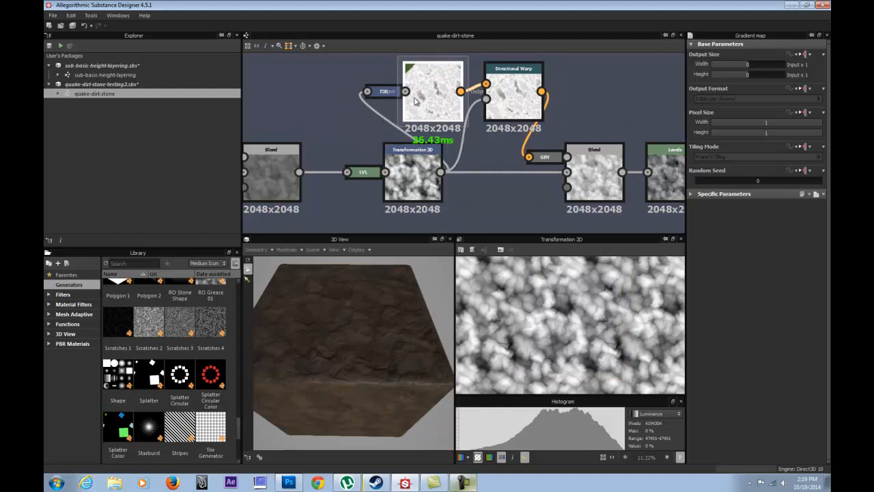
{"action": "left_click", "coordinate": [418, 172]}
{"action": "double_click", "coordinate": [438, 73]}
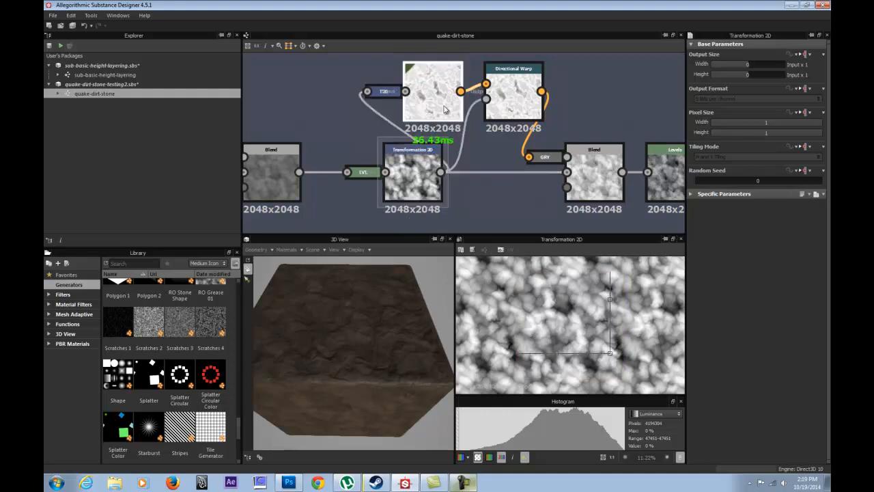
{"action": "middle_click_drag", "start_coordinate": [477, 80], "coordinate": [395, 120]}
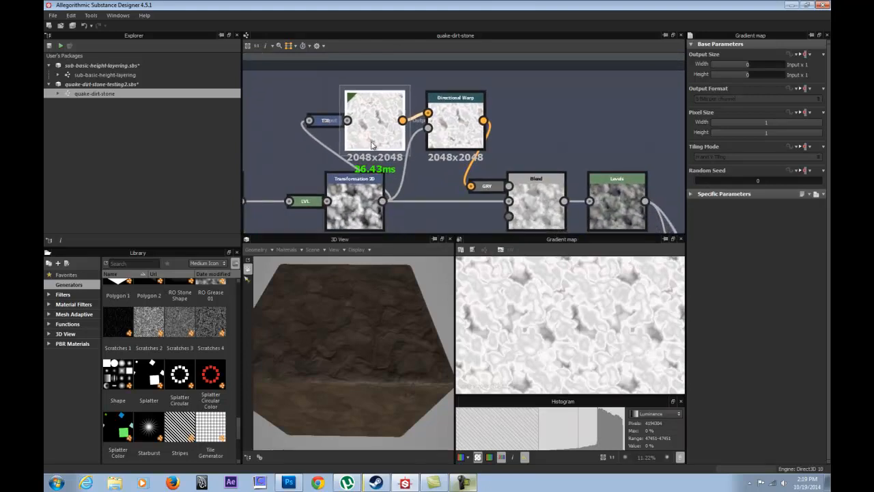
Preview the Directional Warp's output up close in the 2D view and compare it with the following Grayscale Conversion.
{"action": "double_click", "coordinate": [459, 121]}
{"action": "scroll", "coordinate": [560, 328], "scroll_direction": "up", "scroll_amount": 5}
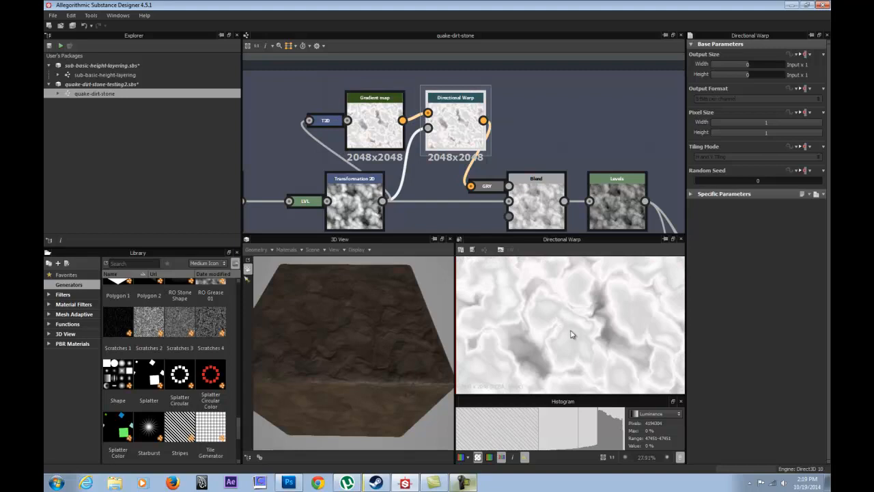
{"action": "middle_click_drag", "start_coordinate": [540, 165], "coordinate": [498, 124]}
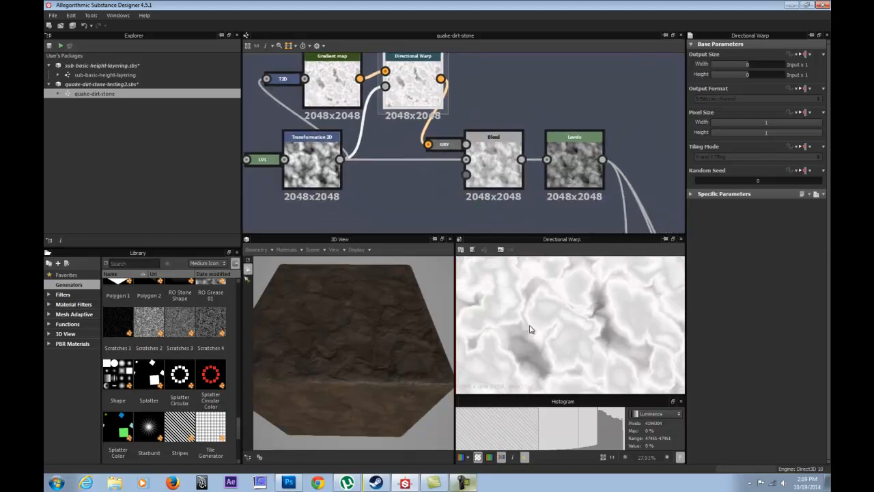
{"action": "left_click", "coordinate": [444, 147]}
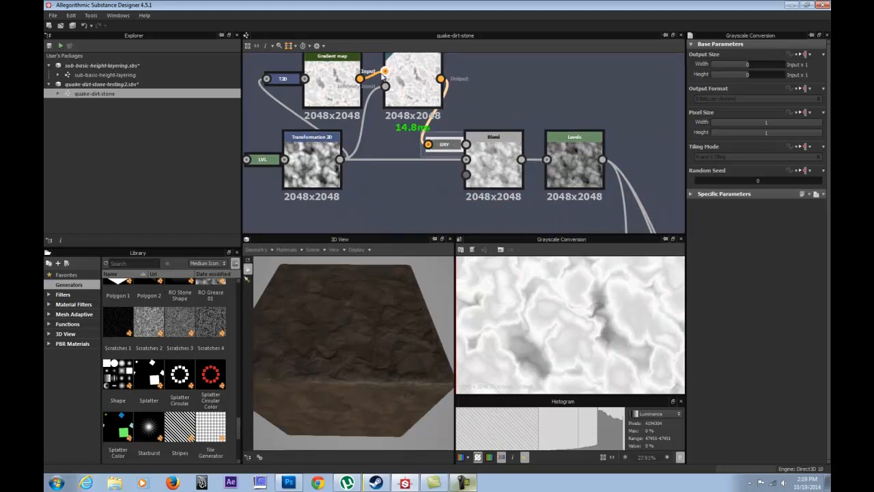
{"action": "middle_click_drag", "start_coordinate": [385, 77], "coordinate": [423, 124]}
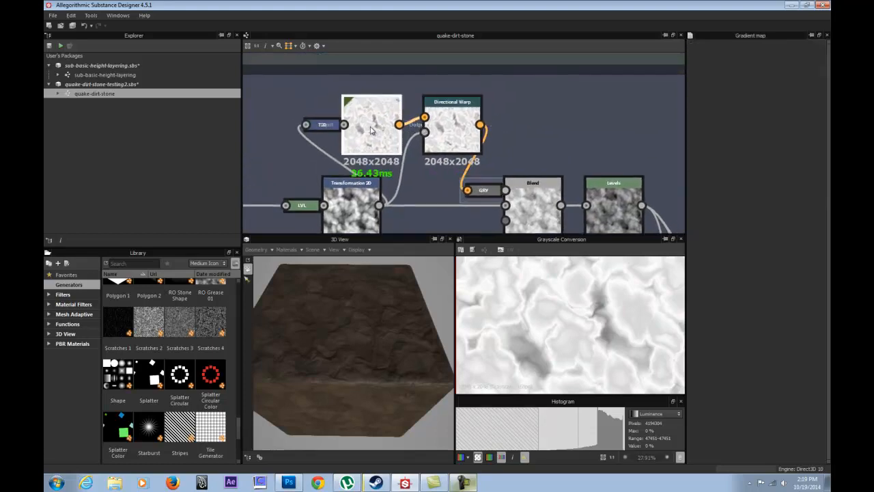
Move the Directional Warp away from the Gradient map and shift the Gradient map slightly to expose the connections between them.
{"action": "left_click", "coordinate": [371, 130]}
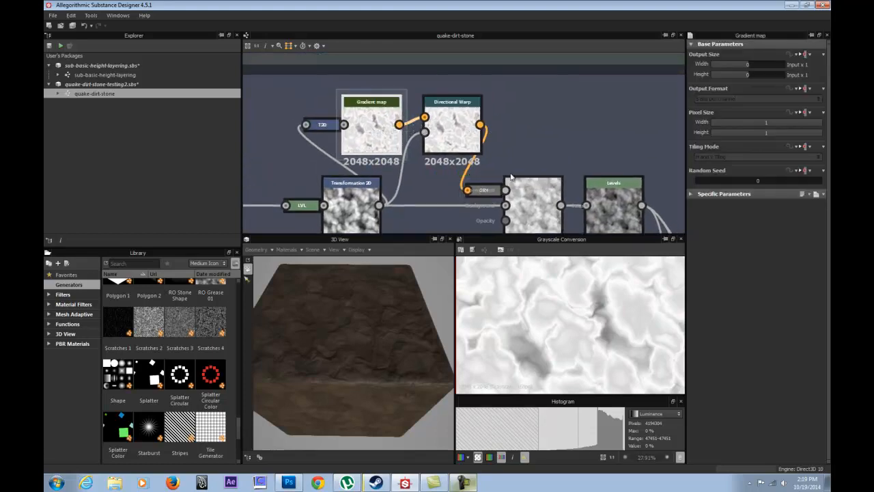
{"action": "left_click_drag", "start_coordinate": [471, 127], "coordinate": [514, 129]}
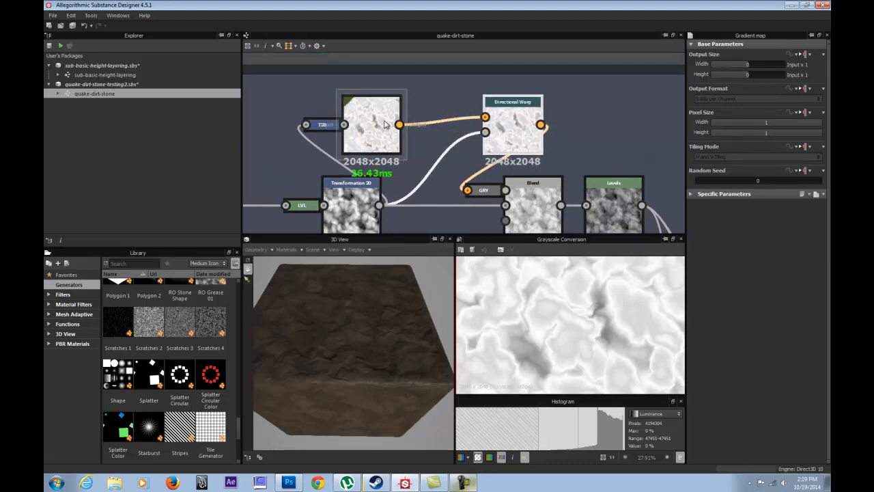
{"action": "left_click_drag", "start_coordinate": [374, 126], "coordinate": [393, 126]}
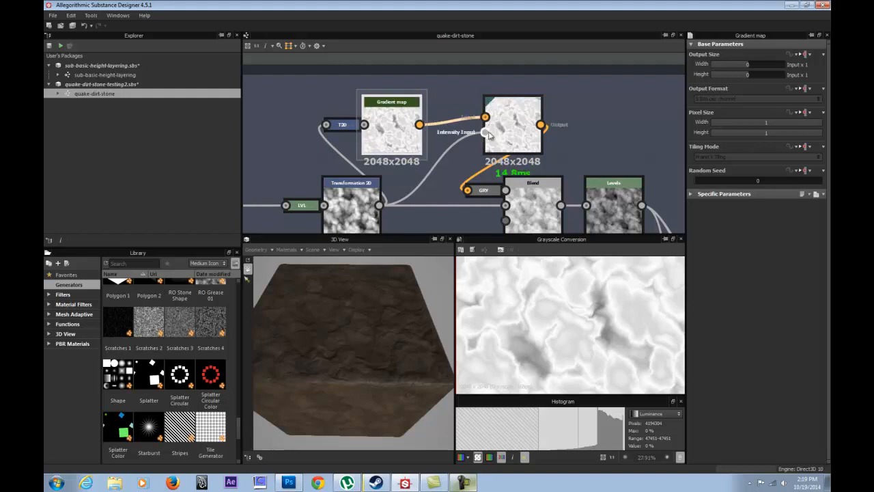
Re-dock the Grayscale Conversion to the Blend and bring the Directional Warp and Gradient map back to their earlier spots.
{"action": "left_click_drag", "start_coordinate": [484, 189], "coordinate": [526, 106]}
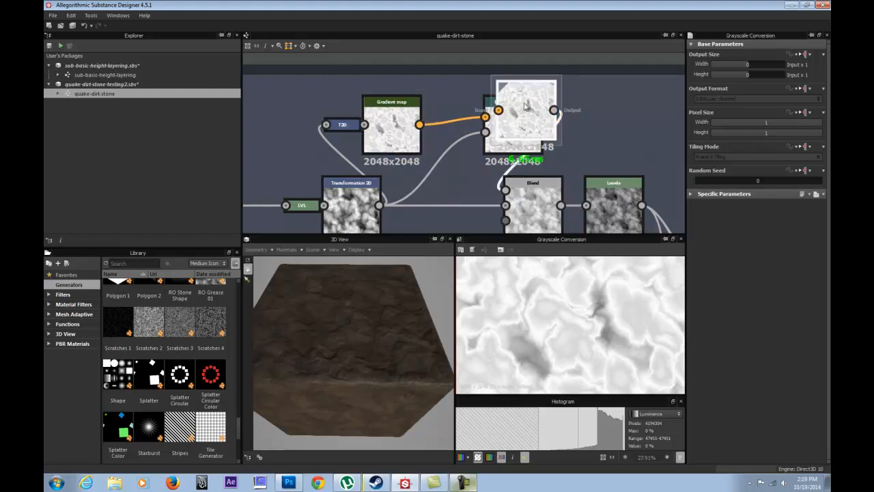
{"action": "key", "text": "d"}
{"action": "left_click_drag", "start_coordinate": [508, 135], "coordinate": [456, 138]}
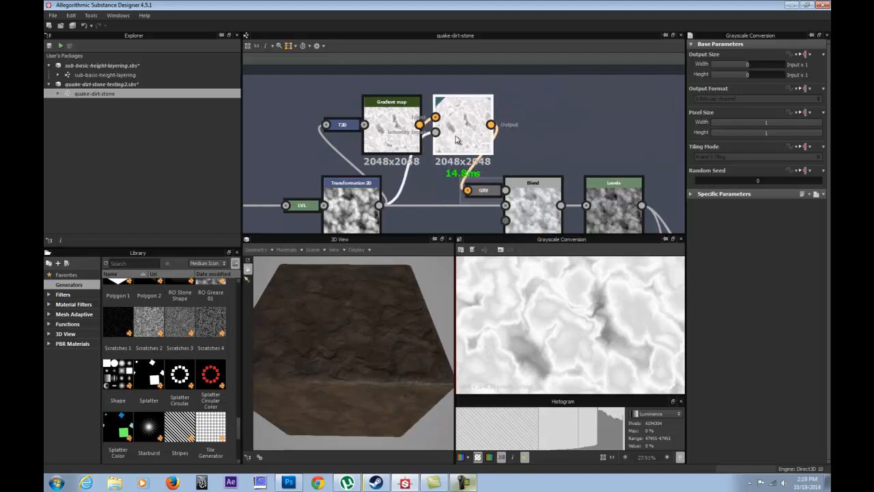
{"action": "left_click_drag", "start_coordinate": [402, 131], "coordinate": [380, 130]}
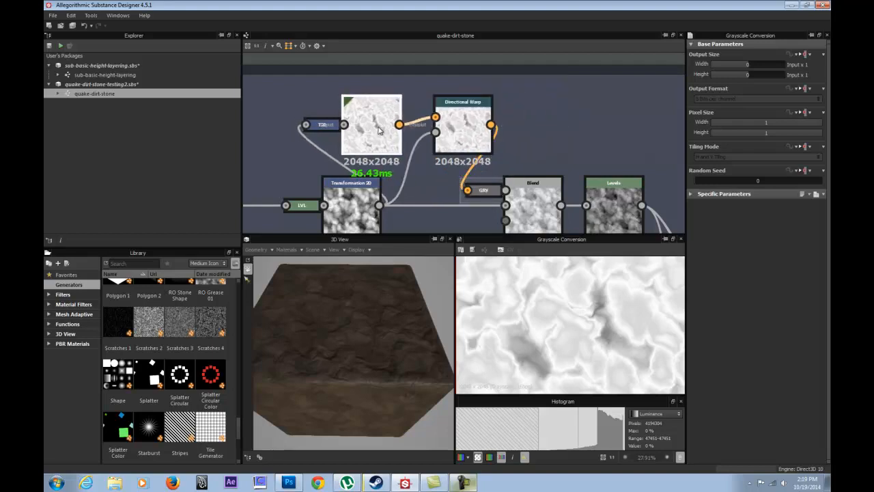
Preview the existing Gradient map, then add a second Gradient map node beside the Directional Warp and preview it.
{"action": "double_click", "coordinate": [379, 131]}
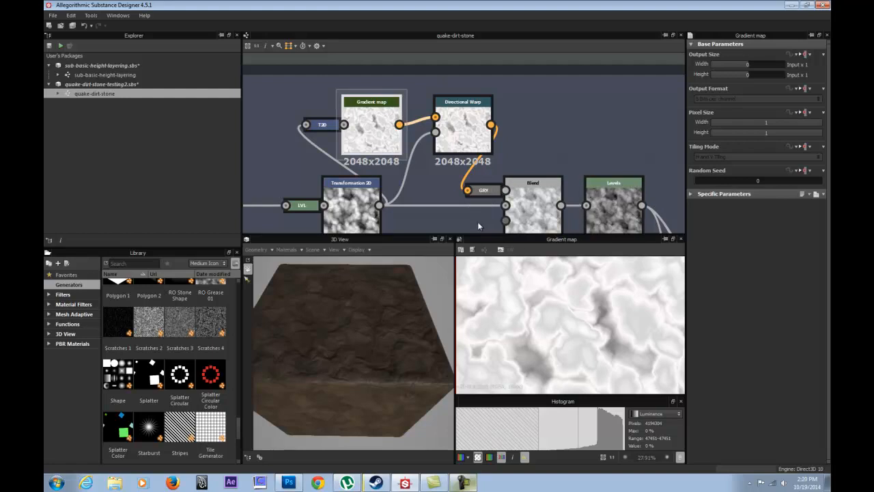
{"action": "right_click", "coordinate": [542, 133]}
{"action": "mouse_move", "coordinate": [569, 138]}
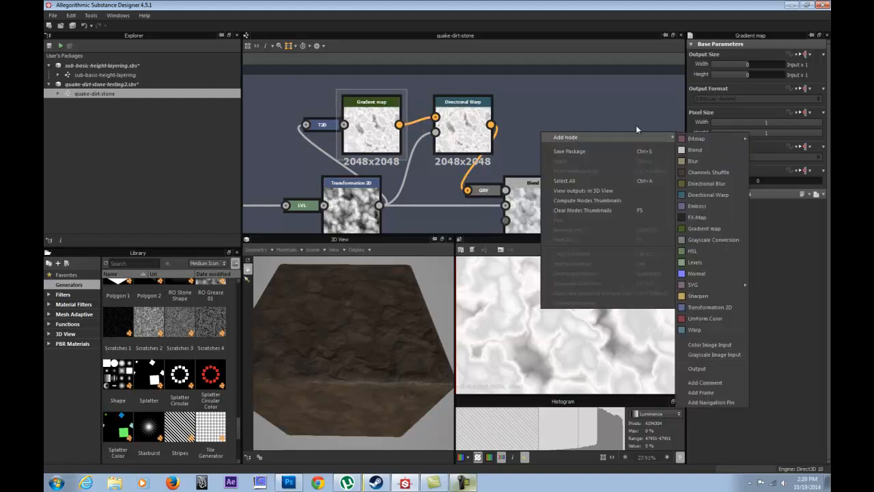
{"action": "left_click", "coordinate": [703, 228]}
{"action": "double_click", "coordinate": [551, 130]}
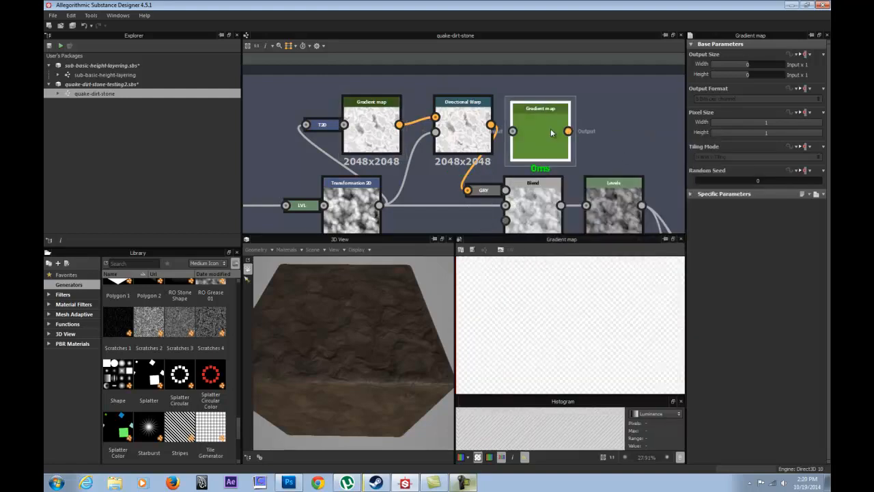
Add several extra keys along the gradient in the new Gradient map's specific parameters.
{"action": "left_click", "coordinate": [692, 194]}
{"action": "left_click_drag", "start_coordinate": [709, 246], "coordinate": [760, 253]}
{"action": "left_click", "coordinate": [784, 247]}
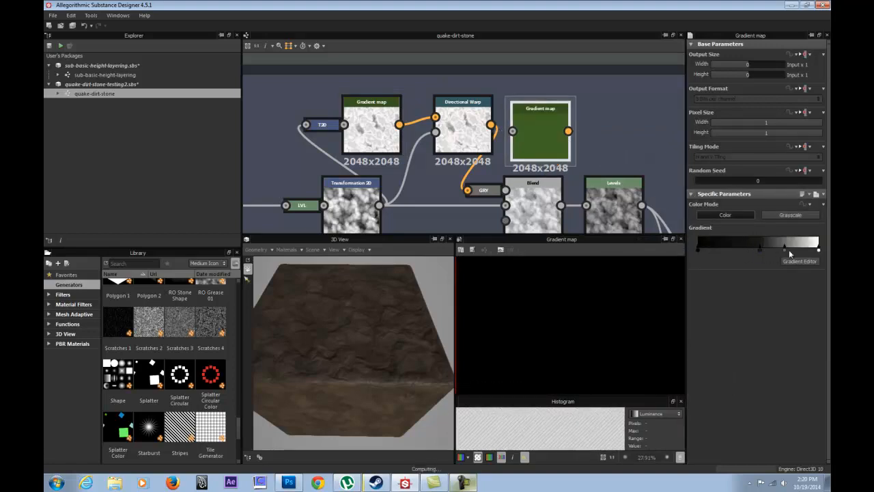
{"action": "left_click", "coordinate": [749, 249]}
{"action": "left_click", "coordinate": [720, 248]}
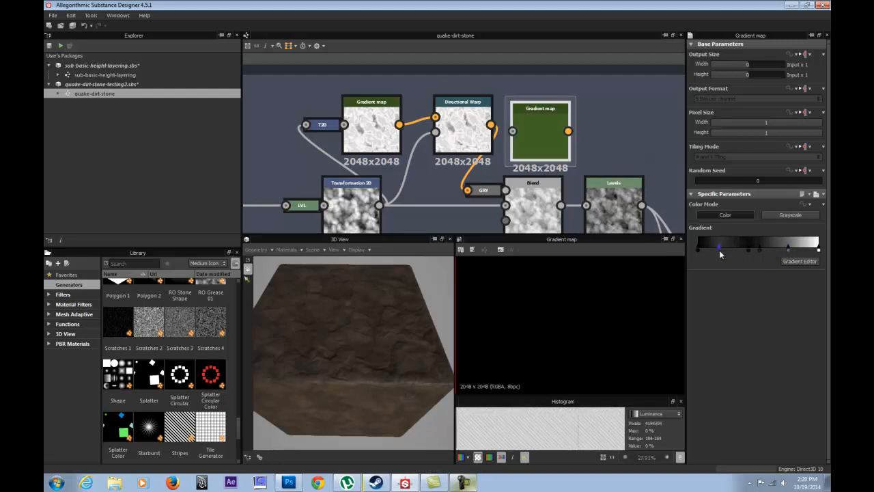
{"action": "left_click", "coordinate": [734, 248]}
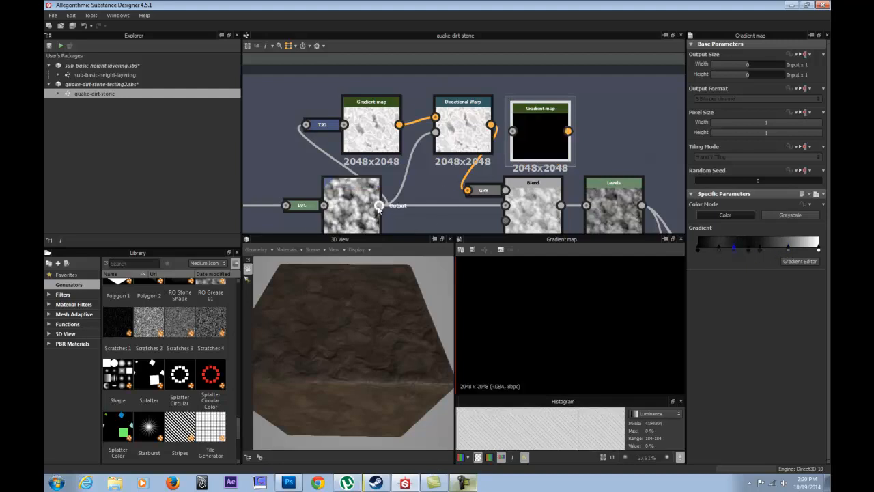
Feed the Transformation 2D output into the new Gradient map and shift its gradient keys to vary the grayscale banding.
{"action": "left_click_drag", "start_coordinate": [380, 208], "coordinate": [513, 131]}
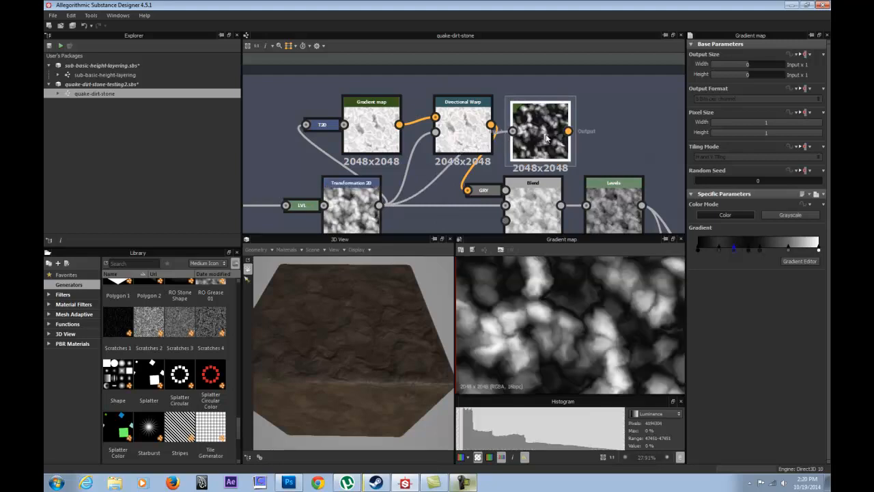
{"action": "left_click_drag", "start_coordinate": [759, 249], "coordinate": [726, 259]}
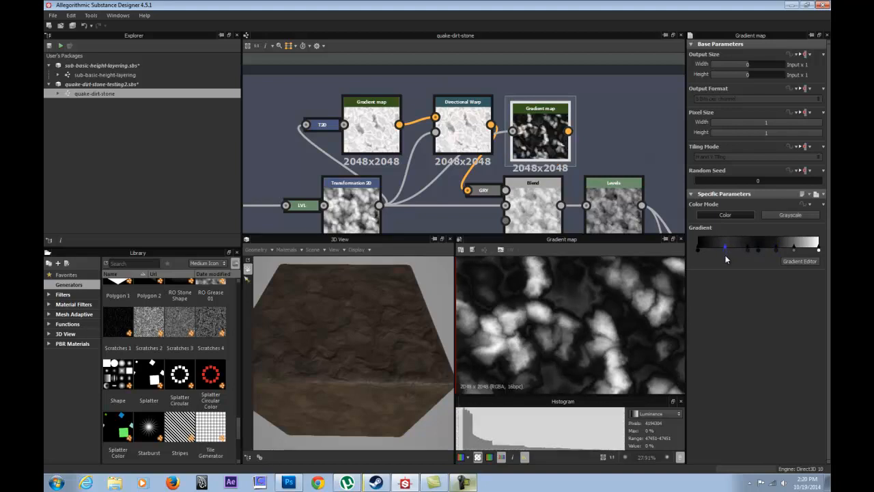
{"action": "scroll", "coordinate": [525, 327], "scroll_direction": "up", "scroll_amount": 4}
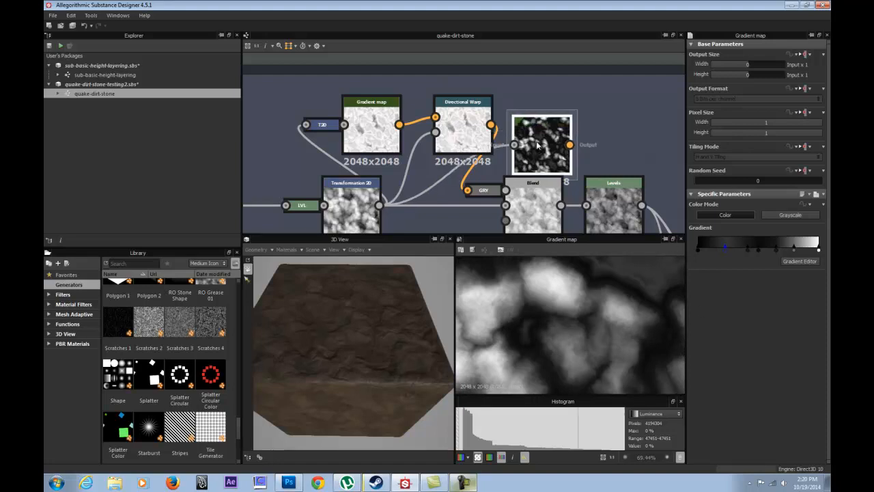
Delete the demonstration Gradient map node from the graph.
{"action": "key", "text": "Delete"}
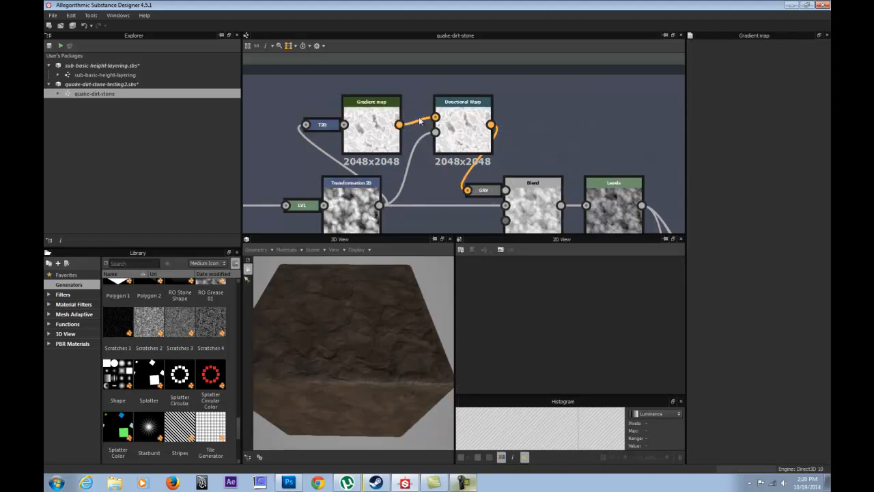
Compare the Blend's output and settings with the Directional Warp and Transformation 2D that feed it.
{"action": "middle_click_drag", "start_coordinate": [529, 161], "coordinate": [478, 84]}
{"action": "left_click", "coordinate": [509, 128]}
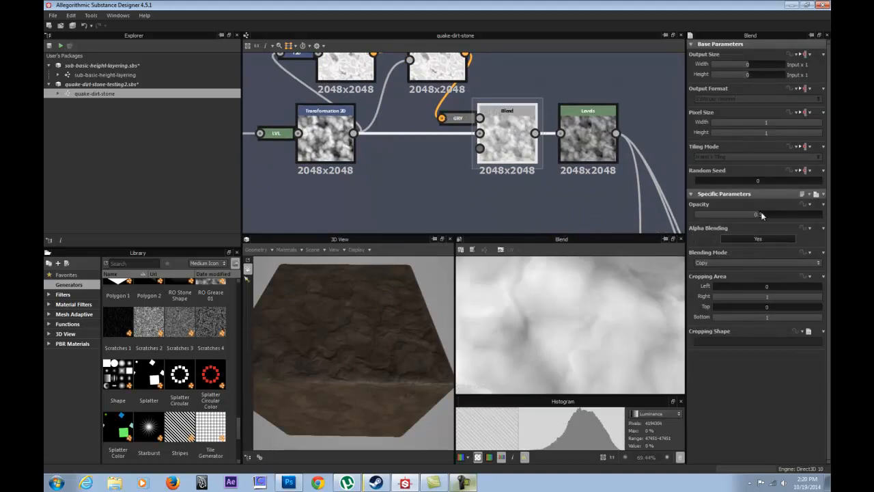
{"action": "middle_click_drag", "start_coordinate": [427, 111], "coordinate": [410, 177]}
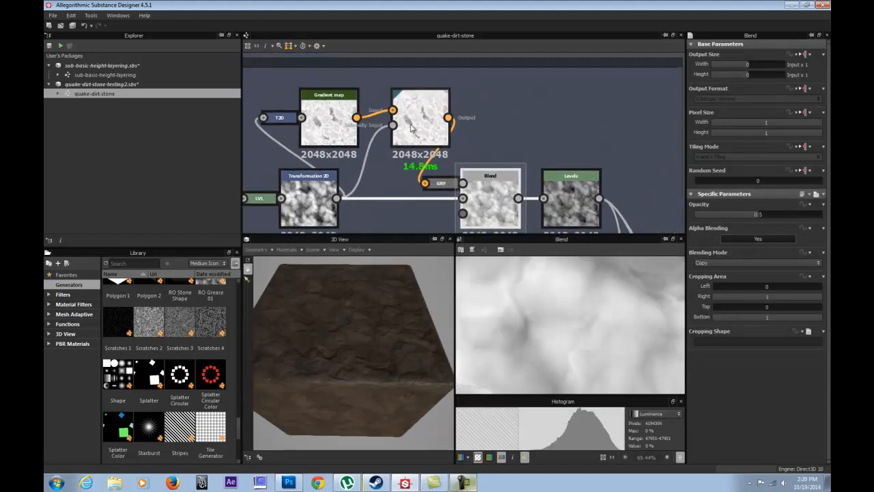
{"action": "double_click", "coordinate": [410, 112]}
{"action": "double_click", "coordinate": [316, 199]}
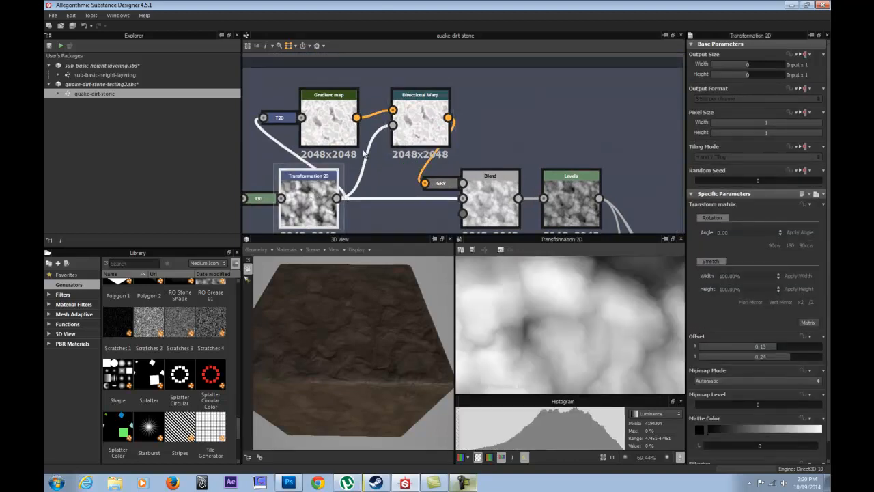
{"action": "double_click", "coordinate": [422, 113]}
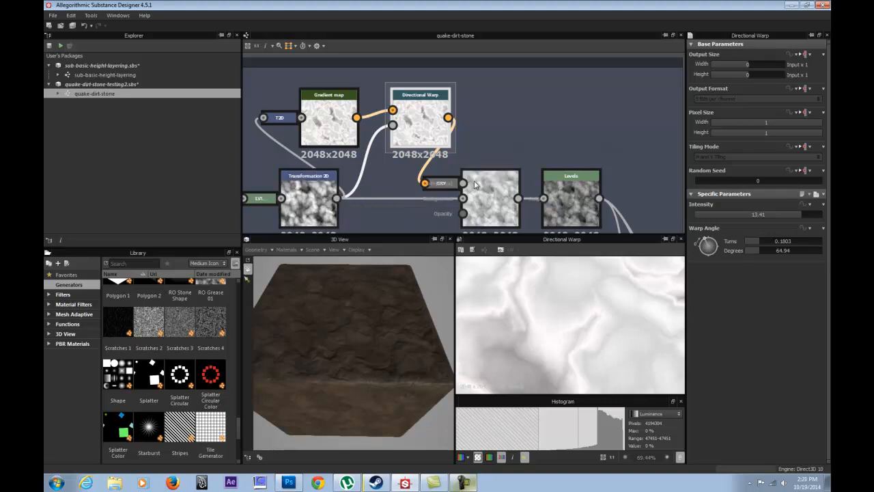
Preview the output of the final Levels node that follows the Blend in the dirt height chain.
{"action": "middle_click_drag", "start_coordinate": [500, 152], "coordinate": [412, 92]}
{"action": "double_click", "coordinate": [467, 116]}
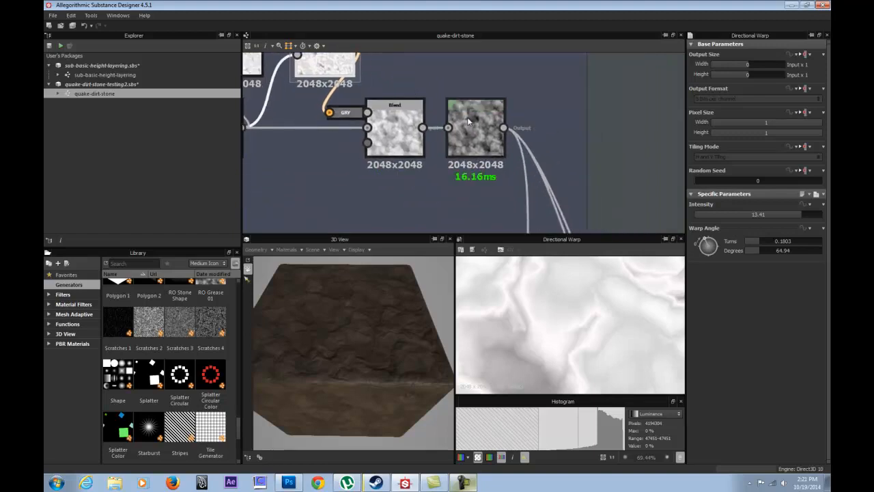
{"action": "scroll", "coordinate": [477, 118], "scroll_direction": "down", "scroll_amount": 2}
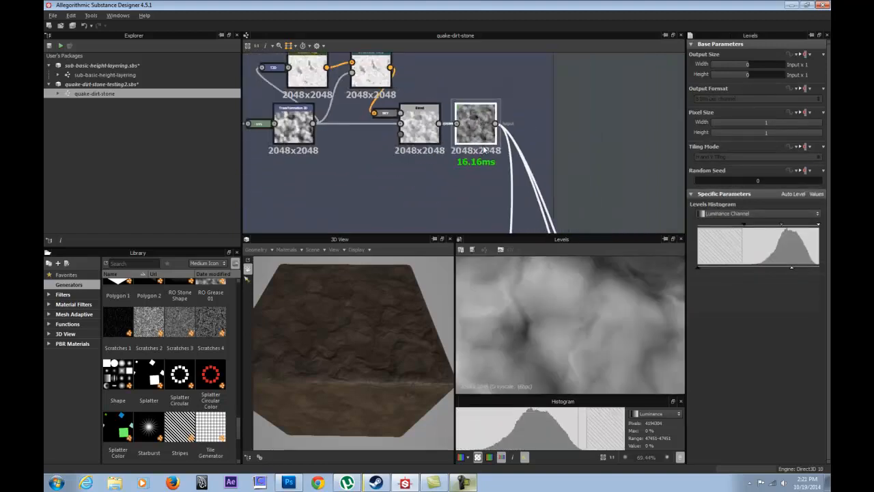
Trace the final Levels' outgoing connections through the graph, surveying the Stone Topo Gen, Rough to Gloss, Colorize and Ouputs areas.
{"action": "middle_click_drag", "start_coordinate": [483, 149], "coordinate": [444, 100]}
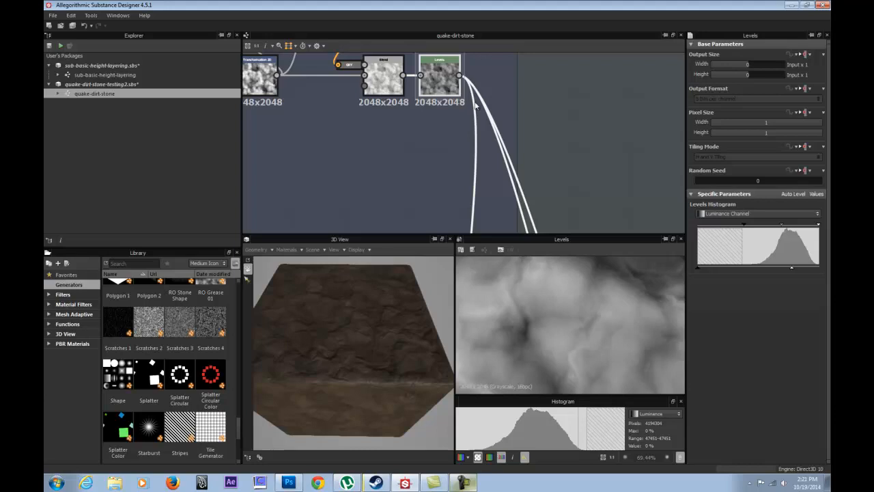
{"action": "scroll", "coordinate": [451, 92], "scroll_direction": "down", "scroll_amount": 2}
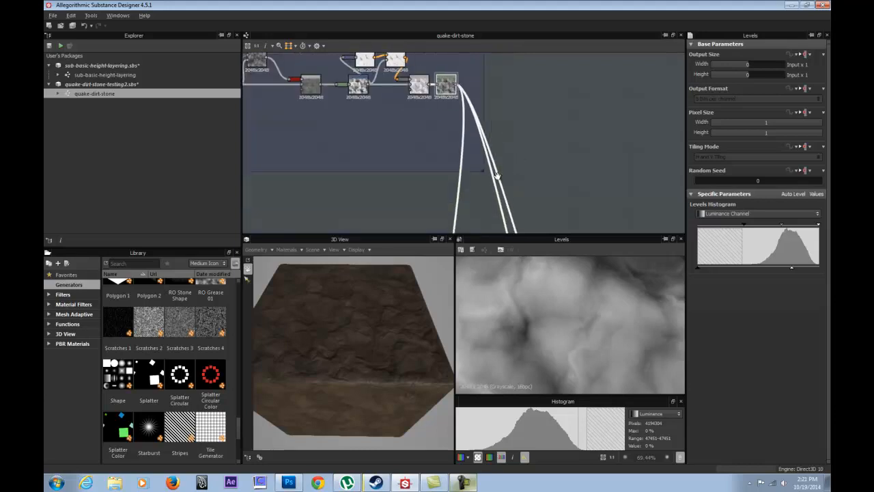
{"action": "middle_click_drag", "start_coordinate": [497, 175], "coordinate": [505, 100]}
{"action": "scroll", "coordinate": [506, 100], "scroll_direction": "down", "scroll_amount": 4}
{"action": "middle_click_drag", "start_coordinate": [444, 111], "coordinate": [418, 55]}
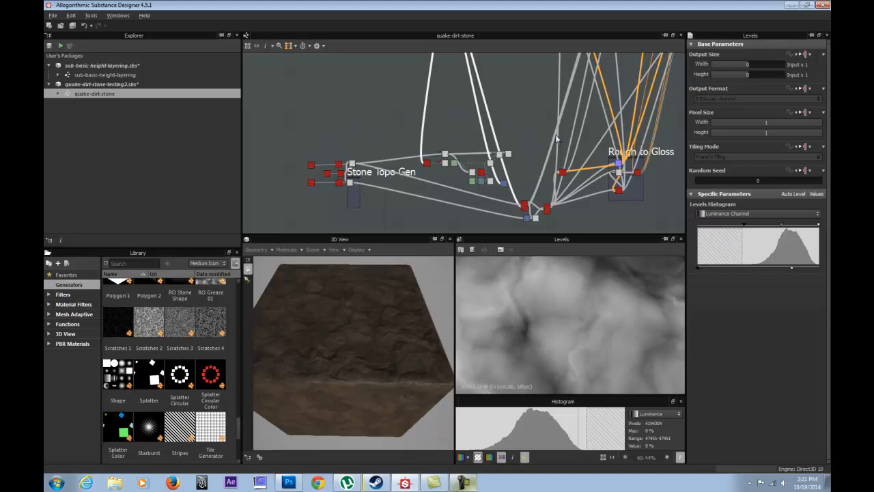
{"action": "middle_click_drag", "start_coordinate": [427, 177], "coordinate": [399, 192]}
{"action": "middle_click_drag", "start_coordinate": [408, 82], "coordinate": [420, 222]}
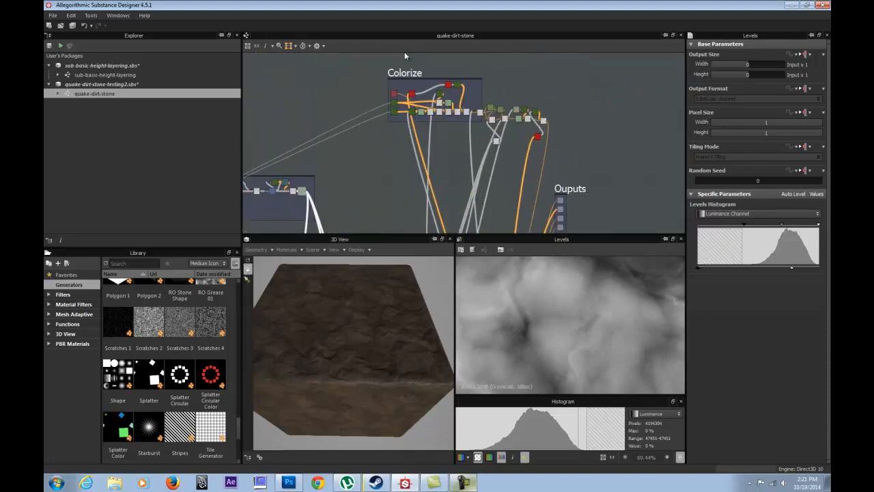
{"action": "middle_click_drag", "start_coordinate": [415, 145], "coordinate": [347, 53]}
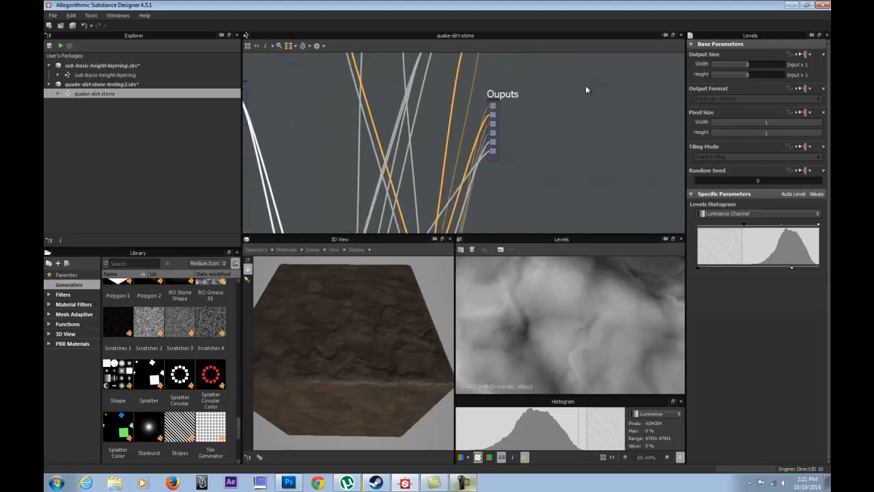
{"action": "middle_click_drag", "start_coordinate": [376, 93], "coordinate": [698, 130]}
Inspect the Blur node in the Dirt Topo Gen frame and the Clouds_3 noise instance that feeds it.
{"action": "scroll", "coordinate": [548, 162], "scroll_direction": "up", "scroll_amount": 6}
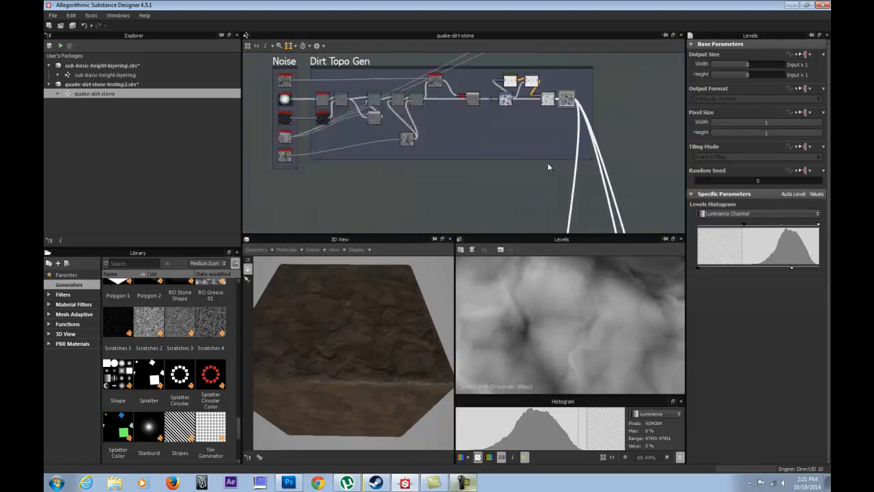
{"action": "middle_click_drag", "start_coordinate": [367, 110], "coordinate": [517, 135]}
{"action": "scroll", "coordinate": [517, 135], "scroll_direction": "up", "scroll_amount": 3}
{"action": "middle_click_drag", "start_coordinate": [461, 168], "coordinate": [636, 207]}
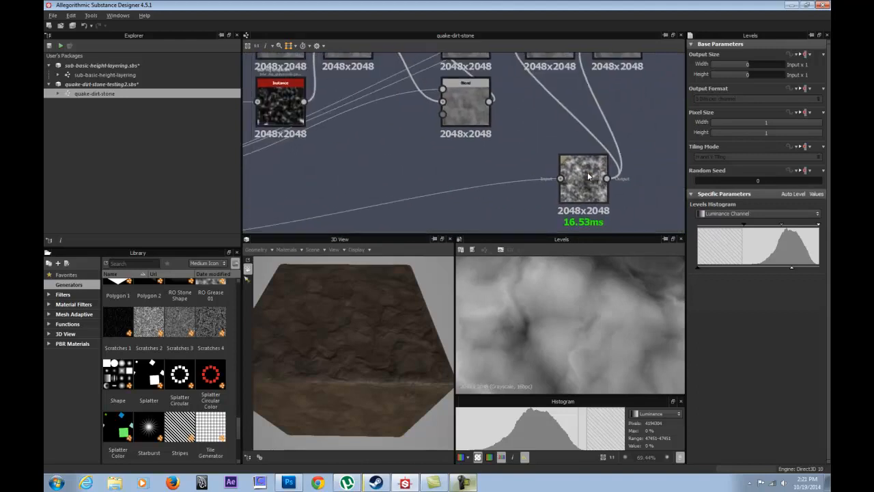
{"action": "left_click", "coordinate": [586, 182]}
{"action": "middle_click_drag", "start_coordinate": [438, 179], "coordinate": [565, 152]}
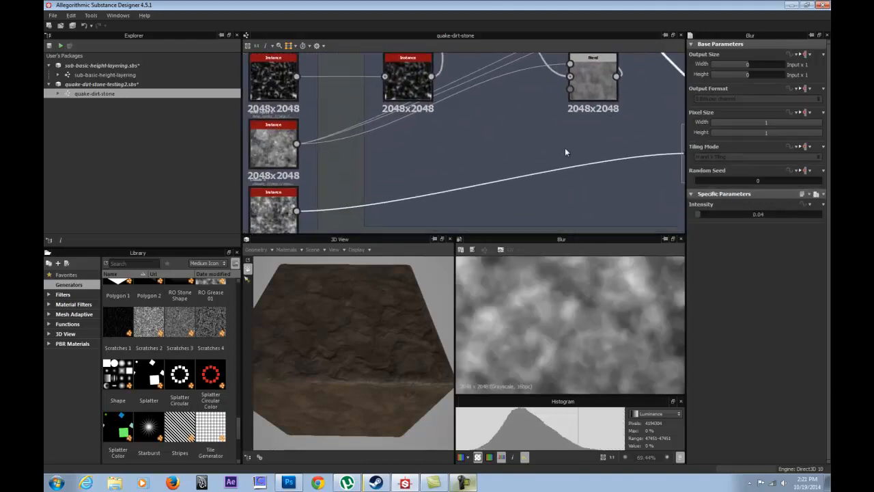
{"action": "middle_click_drag", "start_coordinate": [363, 181], "coordinate": [417, 105]}
{"action": "left_click", "coordinate": [337, 144]}
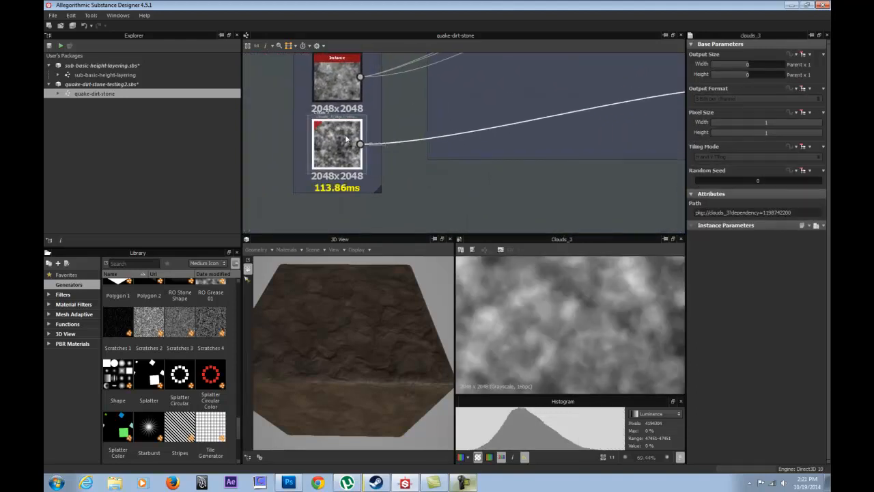
Inspect the Blur node and the two Directional Warp nodes it drives in the Dirt Topo Gen frame.
{"action": "middle_click_drag", "start_coordinate": [554, 109], "coordinate": [347, 127]}
{"action": "left_click", "coordinate": [566, 100]}
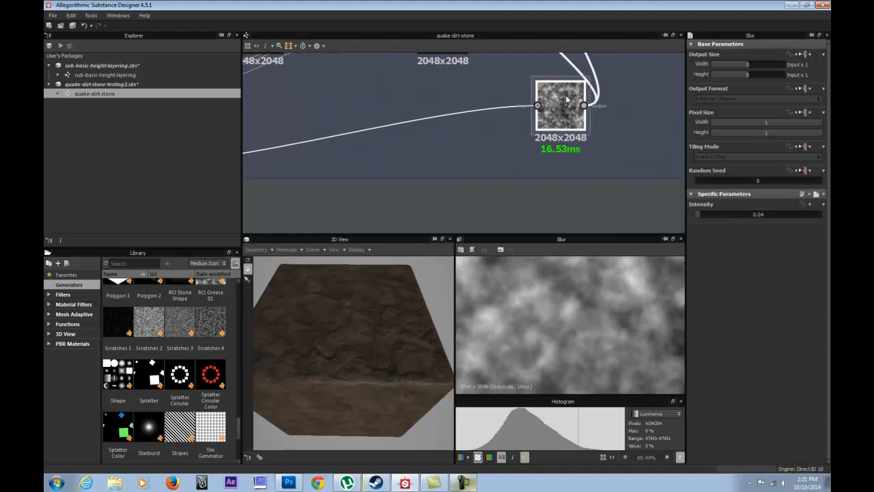
{"action": "middle_click_drag", "start_coordinate": [561, 87], "coordinate": [471, 125]}
{"action": "scroll", "coordinate": [471, 126], "scroll_direction": "up", "scroll_amount": 2}
{"action": "middle_click_drag", "start_coordinate": [487, 97], "coordinate": [459, 207]}
{"action": "scroll", "coordinate": [456, 135], "scroll_direction": "down", "scroll_amount": 2}
{"action": "left_click", "coordinate": [482, 75]}
{"action": "left_click", "coordinate": [409, 100]}
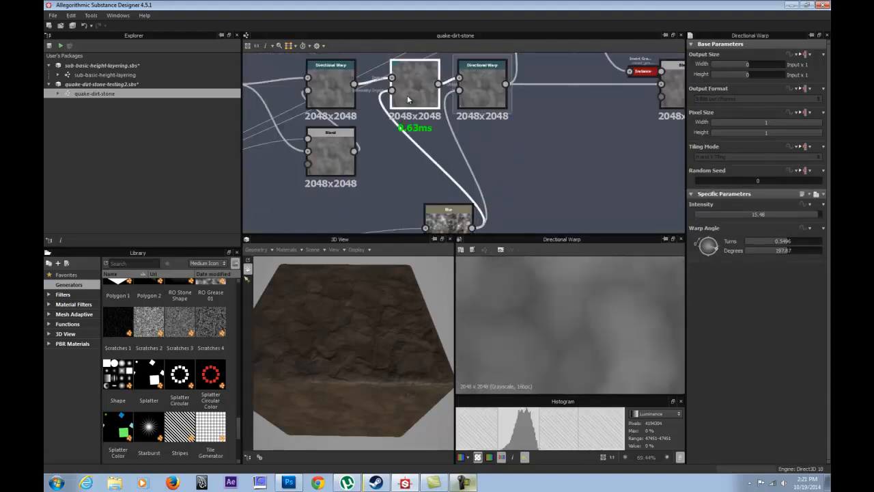
{"action": "left_click", "coordinate": [486, 82]}
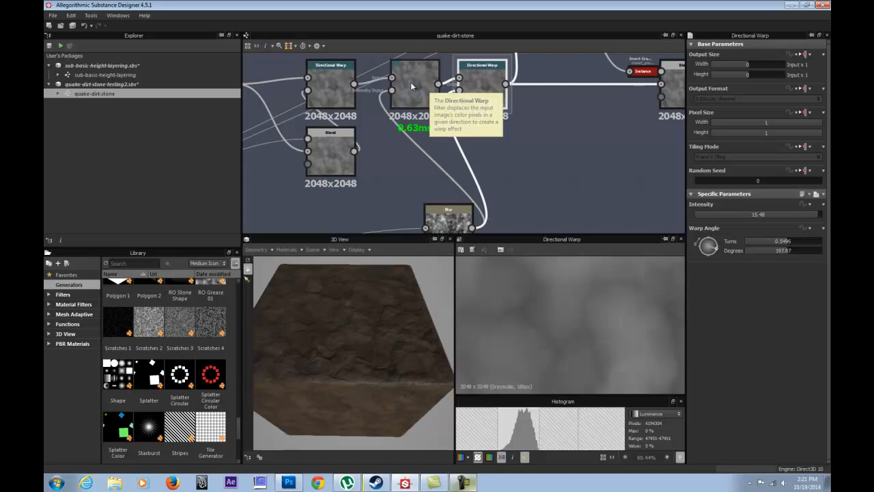
Review the complete Noise and Dirt Topo Gen frames and examine the resulting dirt surface up close in the 3D view.
{"action": "scroll", "coordinate": [558, 131], "scroll_direction": "down", "scroll_amount": 5}
{"action": "middle_click_drag", "start_coordinate": [578, 110], "coordinate": [462, 147]}
{"action": "scroll", "coordinate": [462, 146], "scroll_direction": "down", "scroll_amount": 2}
{"action": "middle_click_drag", "start_coordinate": [411, 125], "coordinate": [394, 116]}
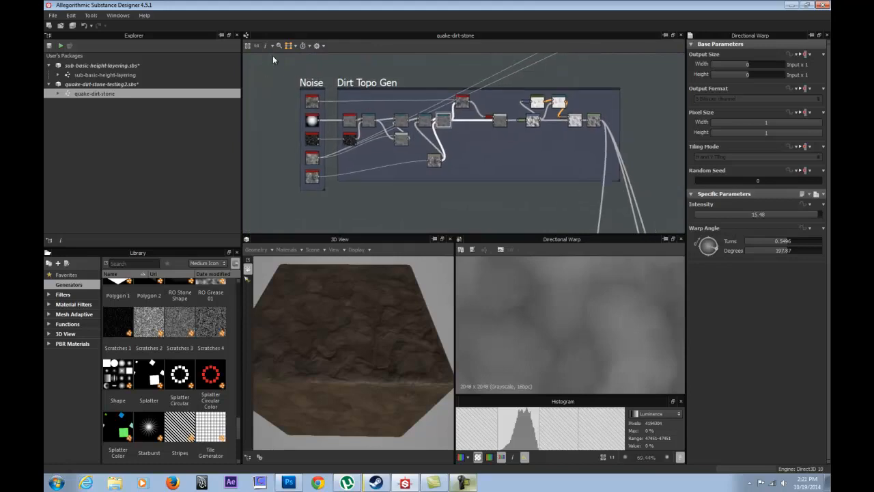
{"action": "left_click", "coordinate": [344, 88]}
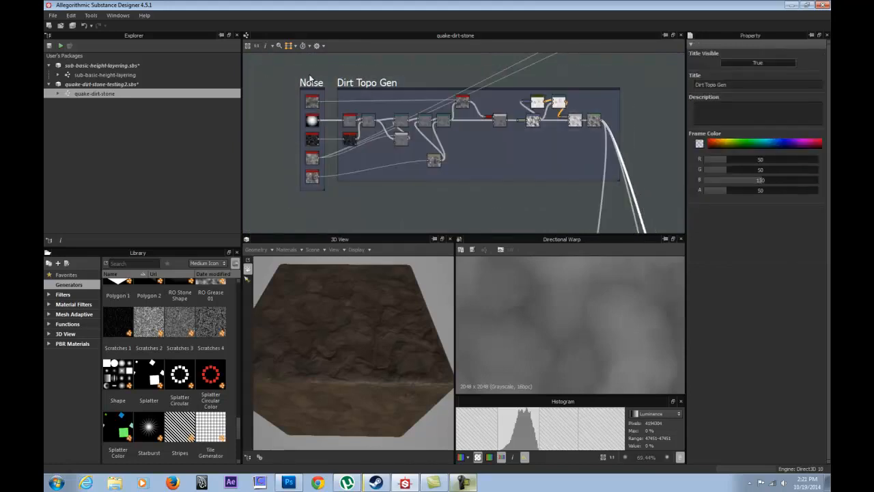
{"action": "left_click_drag", "start_coordinate": [384, 336], "coordinate": [360, 304]}
{"action": "scroll", "coordinate": [357, 313], "scroll_direction": "up", "scroll_amount": 3}
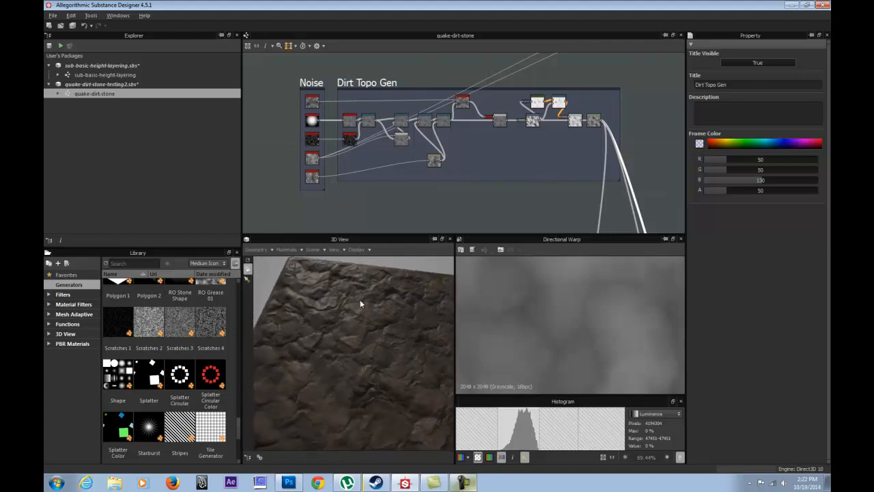
Set the Disorder of the bnw_spots_1 noise instance to about 73 and check the dirt surface in the 3D view.
{"action": "scroll", "coordinate": [352, 149], "scroll_direction": "up", "scroll_amount": 5}
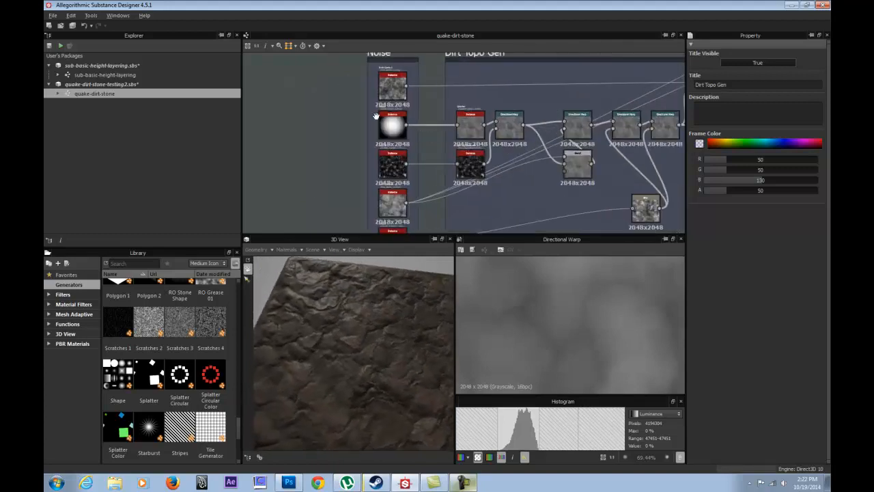
{"action": "double_click", "coordinate": [404, 70]}
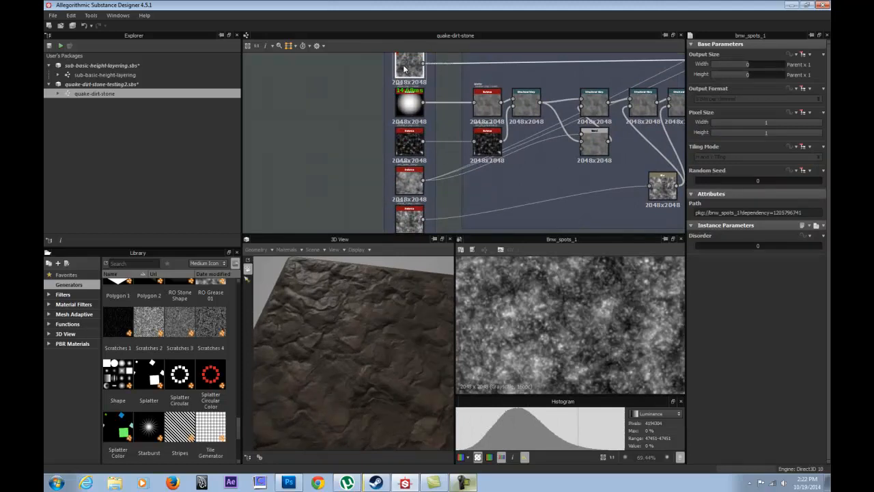
{"action": "left_click_drag", "start_coordinate": [702, 244], "coordinate": [785, 250]}
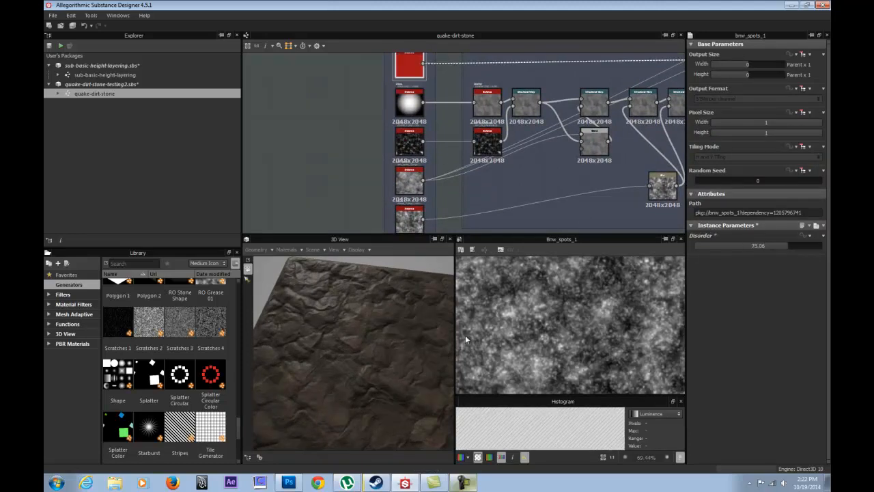
{"action": "left_click_drag", "start_coordinate": [364, 340], "coordinate": [347, 283]}
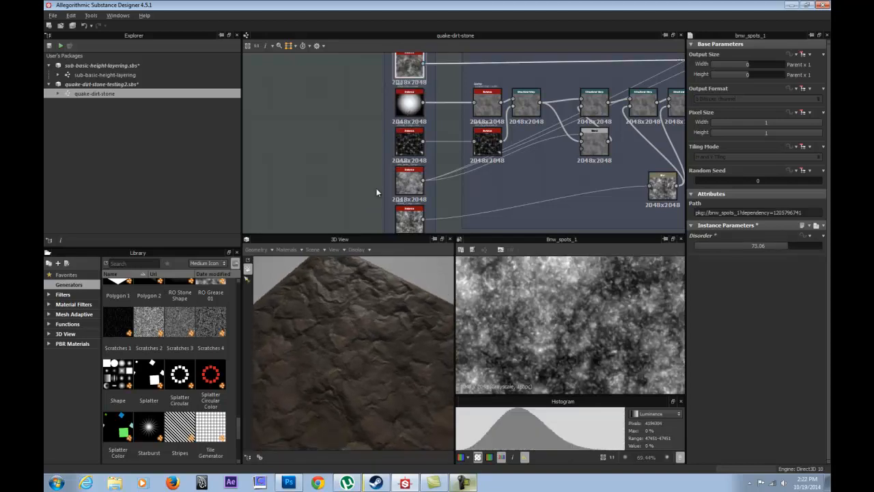
Set the Warp Intensity of the crystal_1 noise instance to 49.08 and check the dirt surface in the 3D view.
{"action": "left_click", "coordinate": [407, 104]}
{"action": "left_click", "coordinate": [410, 142]}
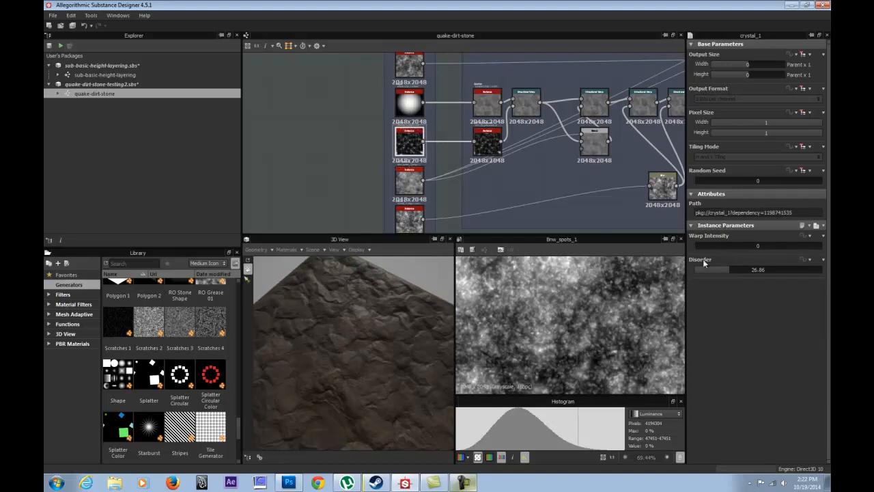
{"action": "left_click_drag", "start_coordinate": [714, 247], "coordinate": [756, 246]}
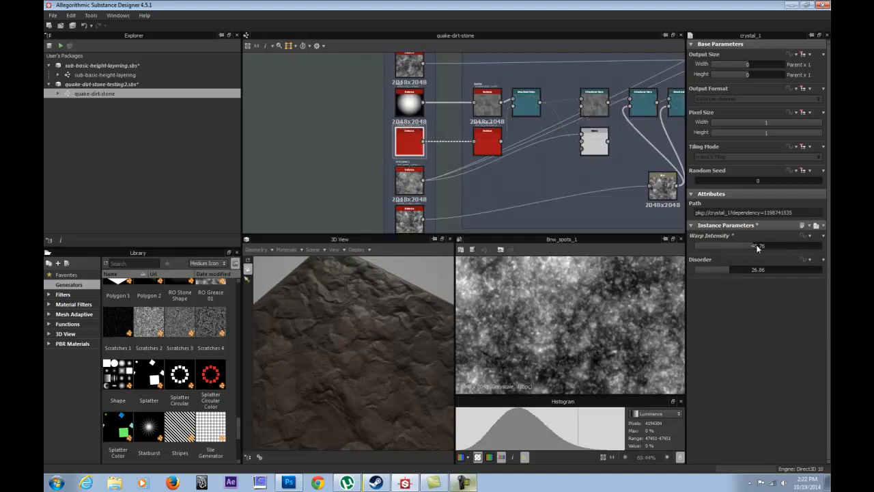
{"action": "left_click_drag", "start_coordinate": [387, 326], "coordinate": [324, 286]}
{"action": "scroll", "coordinate": [498, 155], "scroll_direction": "down", "scroll_amount": 3}
{"action": "middle_click_drag", "start_coordinate": [573, 158], "coordinate": [525, 113]}
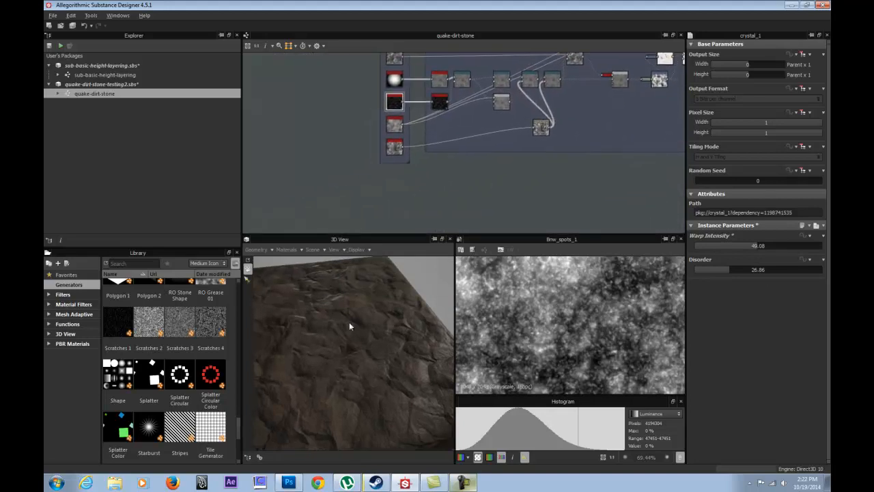
{"action": "left_click_drag", "start_coordinate": [349, 326], "coordinate": [368, 342]}
{"action": "scroll", "coordinate": [369, 343], "scroll_direction": "up", "scroll_amount": 2}
{"action": "scroll", "coordinate": [372, 133], "scroll_direction": "up", "scroll_amount": 4}
Try a Tiling of 4 on the Shape instance in the Noise frame, previewing its output and the dirt surface.
{"action": "left_click", "coordinate": [403, 144]}
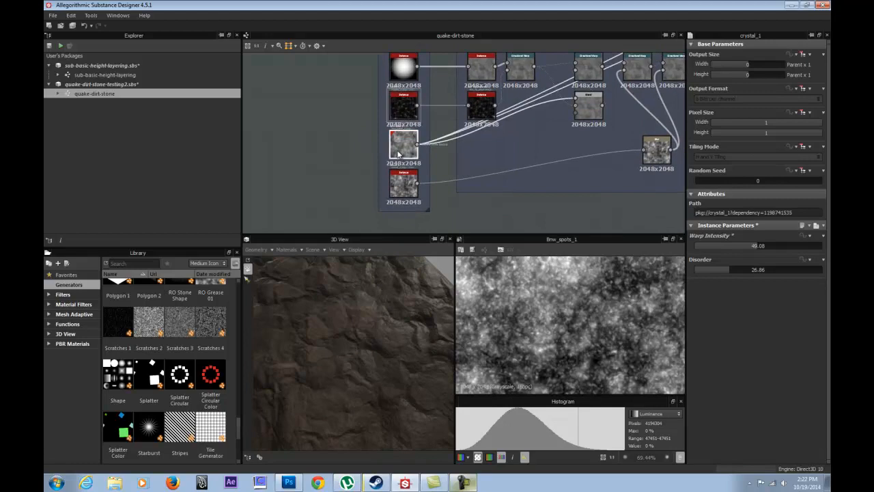
{"action": "left_click", "coordinate": [403, 67]}
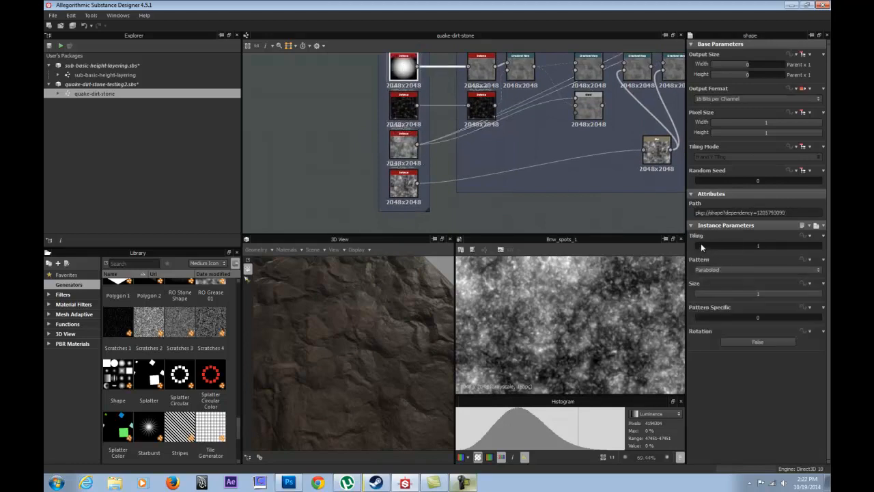
{"action": "left_click_drag", "start_coordinate": [701, 243], "coordinate": [716, 244]}
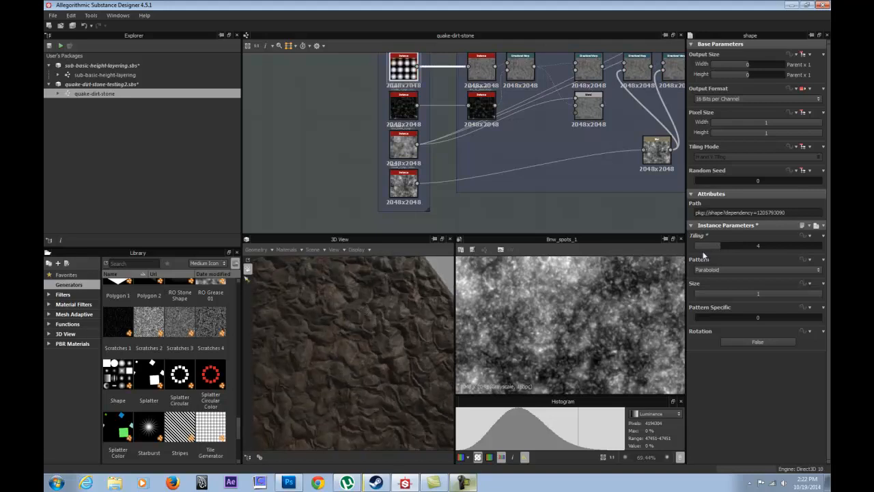
{"action": "middle_click_drag", "start_coordinate": [378, 82], "coordinate": [398, 115]}
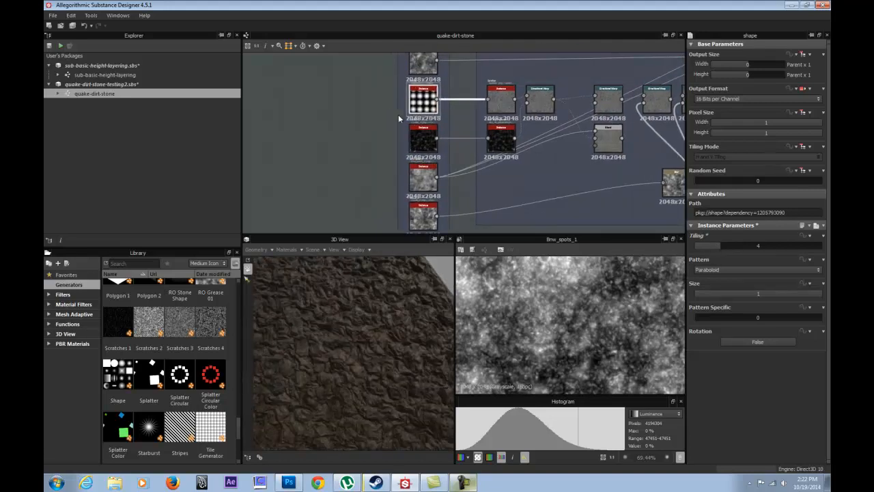
{"action": "double_click", "coordinate": [421, 100]}
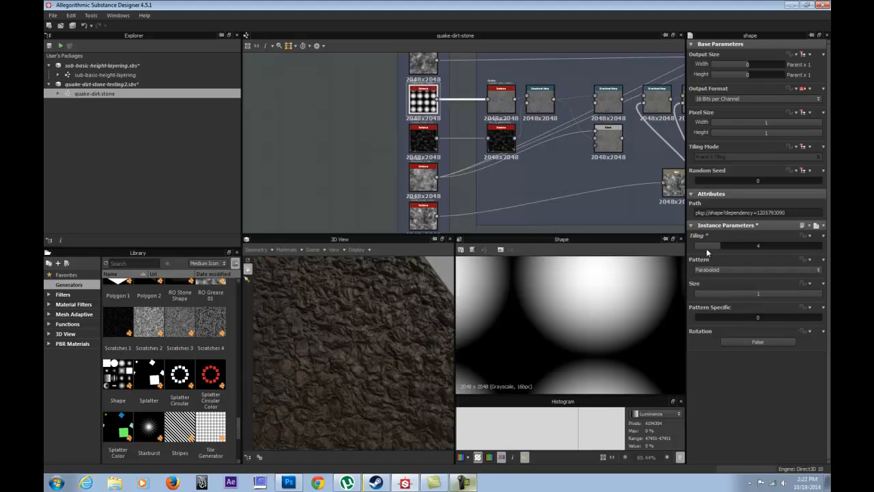
{"action": "left_click_drag", "start_coordinate": [386, 329], "coordinate": [376, 358]}
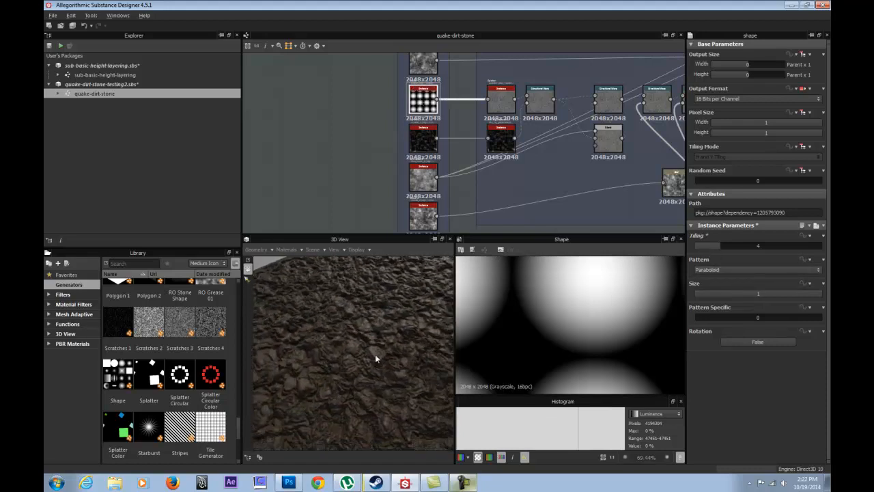
Set the Shape instance's Tiling to 2 and examine the dirt relief in the 3D view.
{"action": "left_click", "coordinate": [704, 246]}
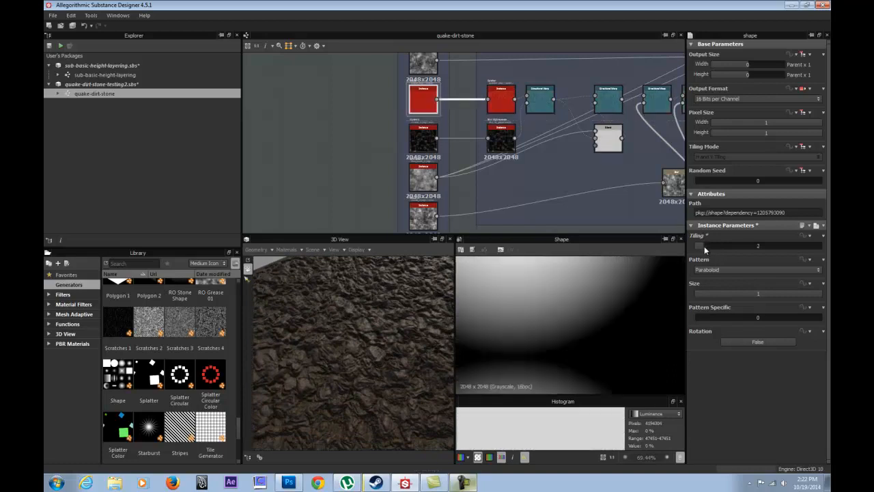
{"action": "left_click_drag", "start_coordinate": [369, 338], "coordinate": [422, 320]}
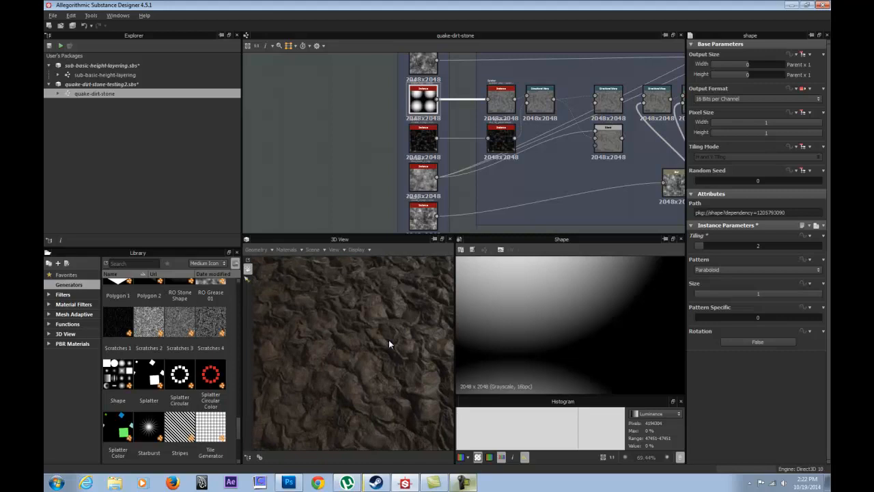
{"action": "left_click_drag", "start_coordinate": [388, 339], "coordinate": [335, 355]}
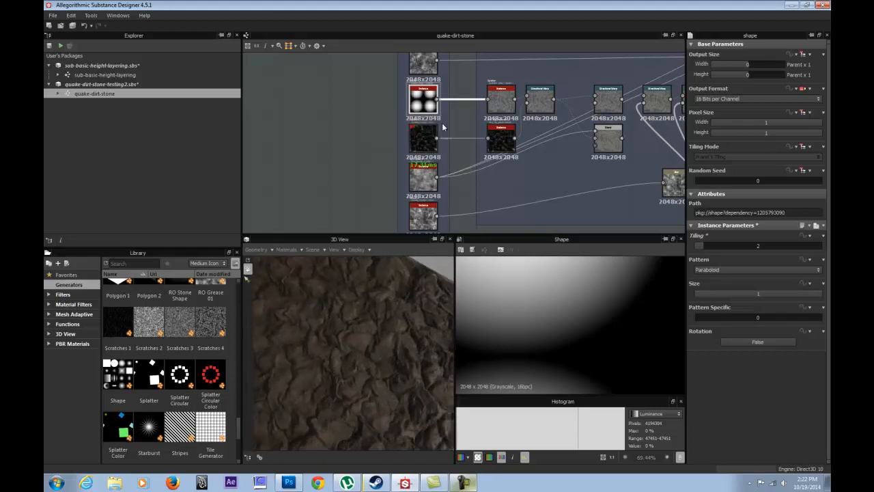
Set the Splatter instance's Pattern Size Width to 852.4 with its output previewed in the 2D view.
{"action": "double_click", "coordinate": [503, 103]}
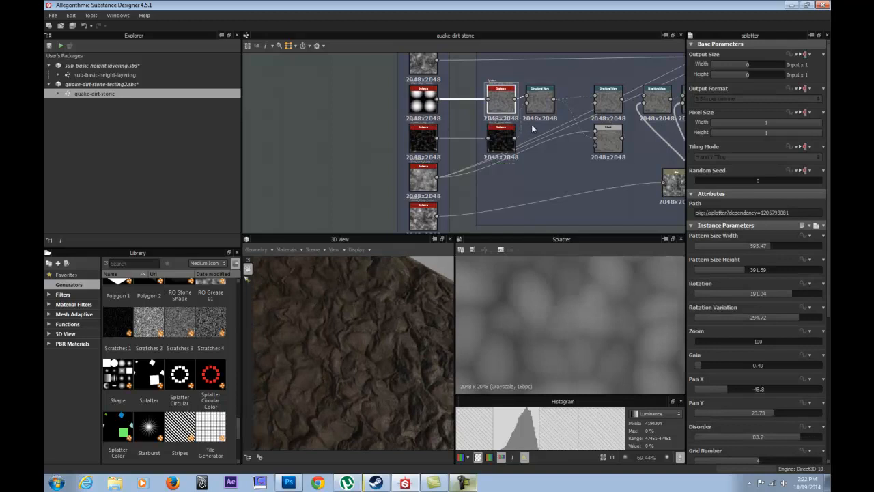
{"action": "left_click_drag", "start_coordinate": [773, 244], "coordinate": [802, 245]}
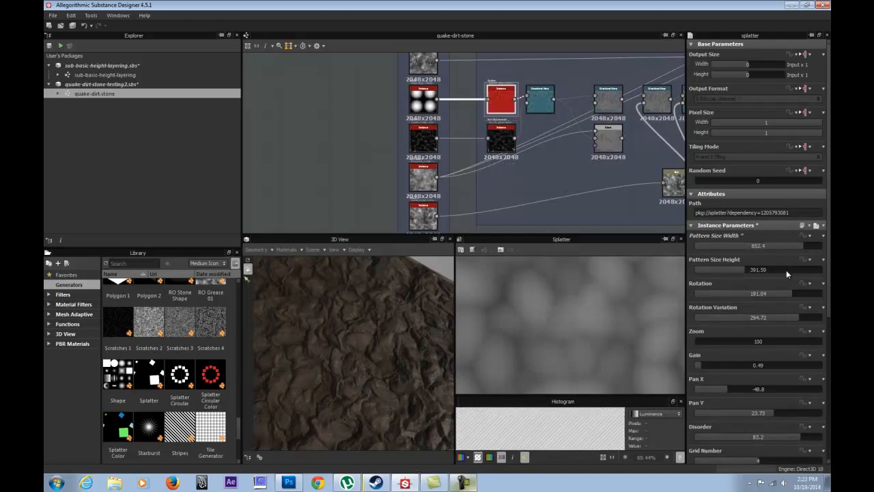
{"action": "middle_click_drag", "start_coordinate": [532, 122], "coordinate": [367, 138]}
{"action": "scroll", "coordinate": [429, 152], "scroll_direction": "down", "scroll_amount": 3}
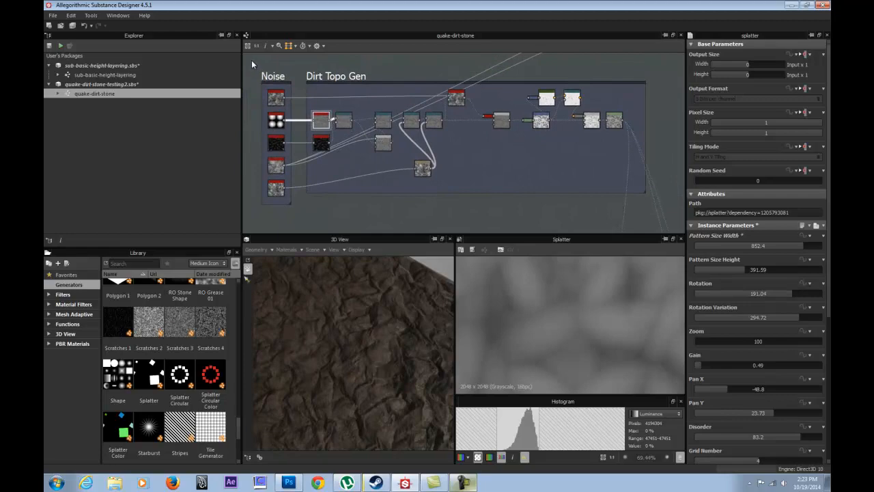
Browse the library's Generators for the noises and patterns available as source nodes.
{"action": "left_click", "coordinate": [421, 191]}
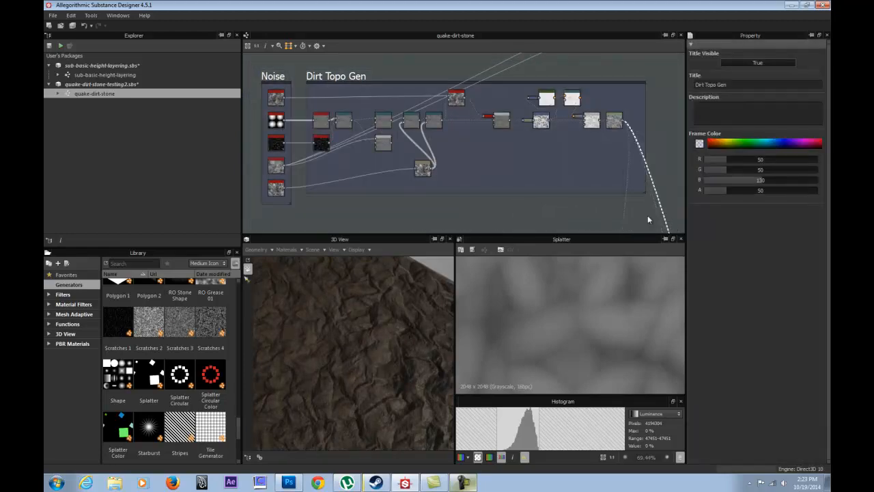
{"action": "left_click_drag", "start_coordinate": [238, 429], "coordinate": [242, 320]}
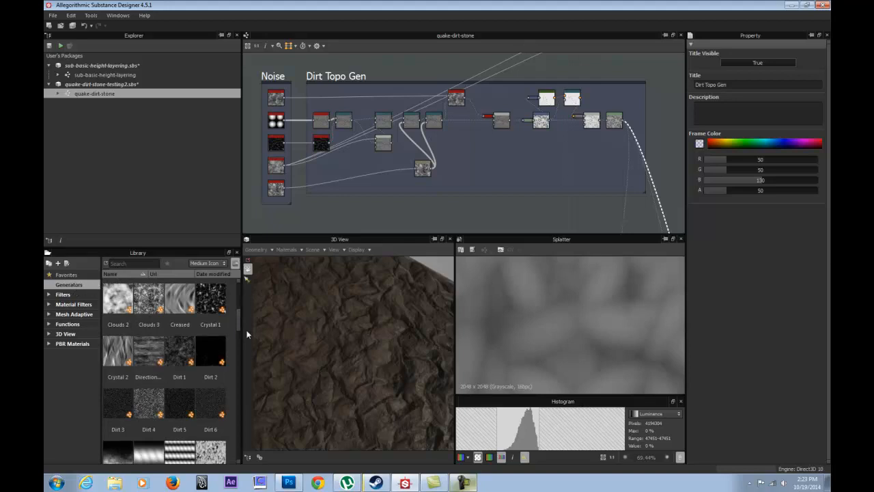
{"action": "left_click_drag", "start_coordinate": [238, 320], "coordinate": [242, 356]}
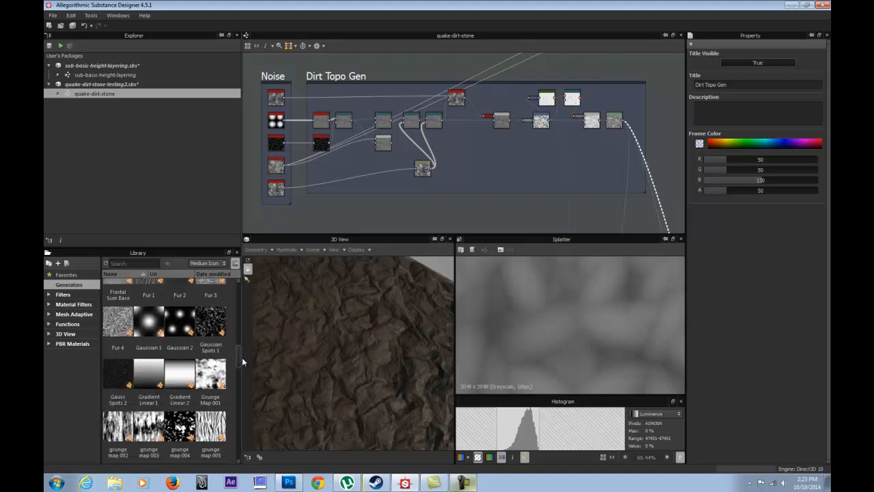
{"action": "scroll", "coordinate": [242, 356], "scroll_direction": "down", "scroll_amount": 5}
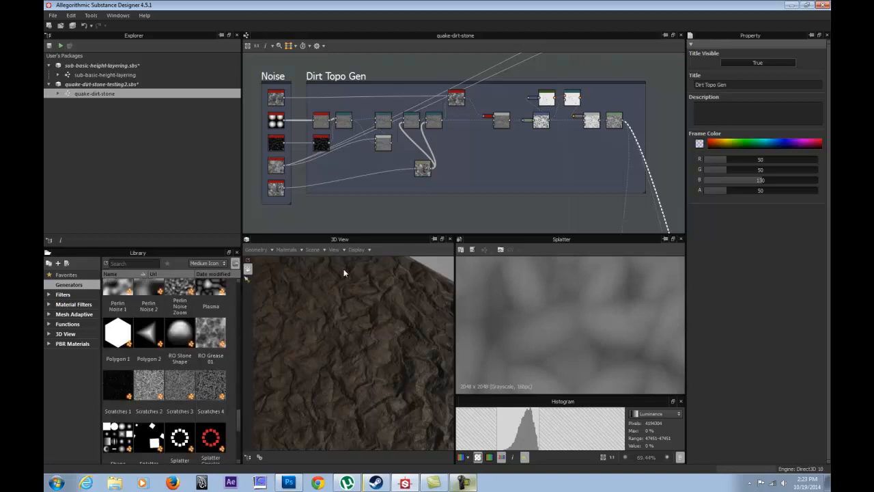
{"action": "scroll", "coordinate": [238, 423], "scroll_direction": "down", "scroll_amount": 1}
{"action": "left_click_drag", "start_coordinate": [238, 418], "coordinate": [241, 279]}
Preview the Directional Warp outputs along the Dirt Topo Gen chain and inspect their warp settings.
{"action": "middle_click_drag", "start_coordinate": [634, 155], "coordinate": [574, 152]}
{"action": "scroll", "coordinate": [500, 127], "scroll_direction": "down", "scroll_amount": 4}
{"action": "scroll", "coordinate": [574, 152], "scroll_direction": "up", "scroll_amount": 3}
{"action": "middle_click_drag", "start_coordinate": [423, 103], "coordinate": [489, 94]}
{"action": "double_click", "coordinate": [380, 104]}
{"action": "double_click", "coordinate": [449, 125]}
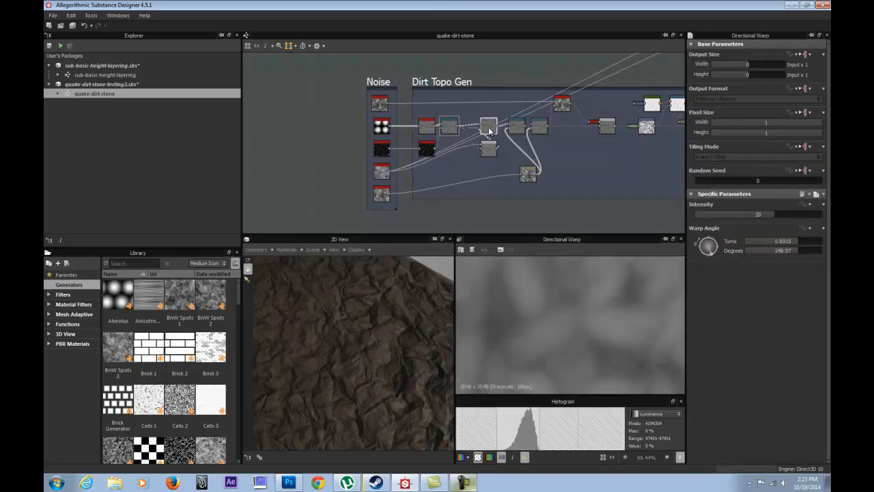
{"action": "double_click", "coordinate": [539, 127]}
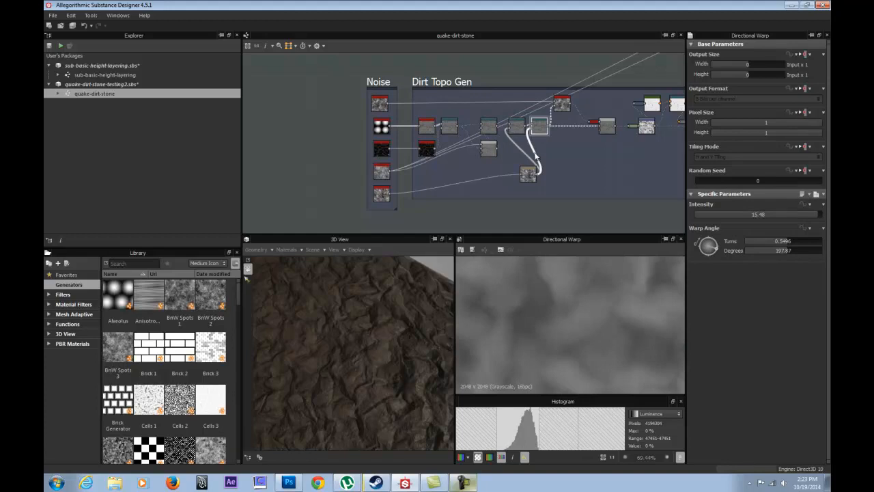
{"action": "scroll", "coordinate": [526, 173], "scroll_direction": "up", "scroll_amount": 3}
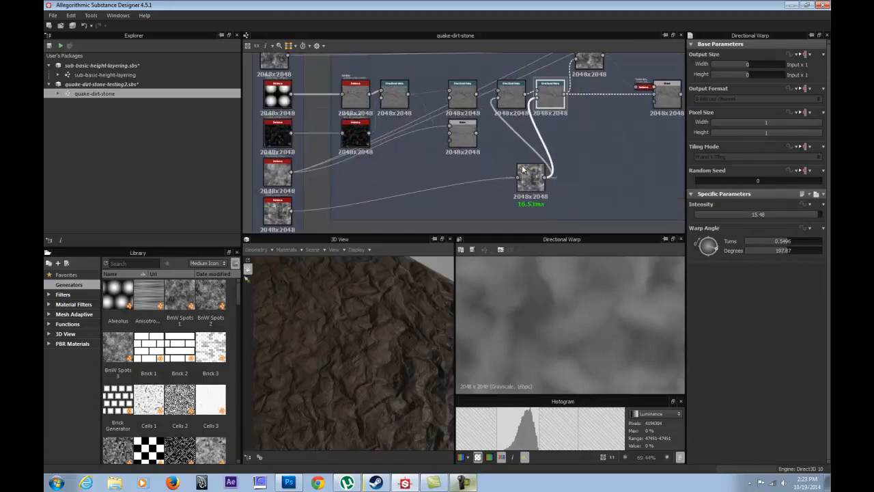
{"action": "left_click", "coordinate": [505, 92]}
Inspect the Gradient map settings and align the Transformation 2D node directly beneath the Gradient map node.
{"action": "middle_click_drag", "start_coordinate": [537, 98], "coordinate": [431, 163]}
{"action": "middle_click_drag", "start_coordinate": [584, 142], "coordinate": [383, 131]}
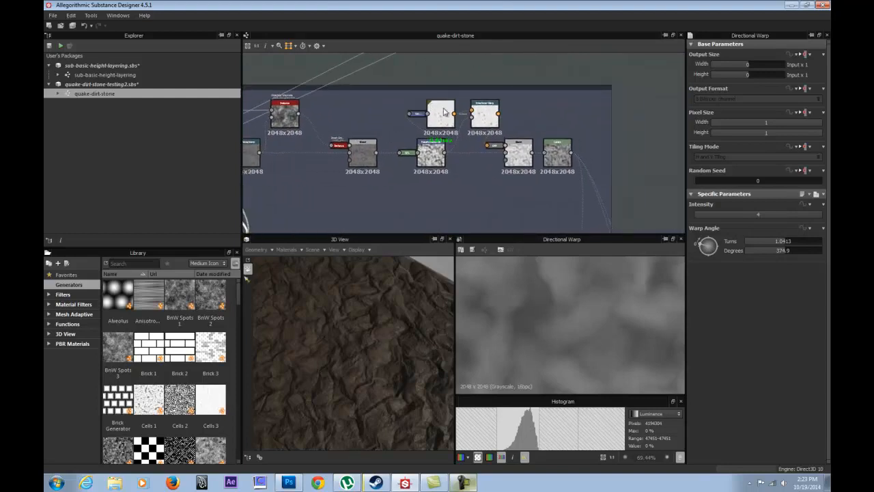
{"action": "left_click", "coordinate": [444, 111]}
{"action": "left_click_drag", "start_coordinate": [432, 156], "coordinate": [443, 157]}
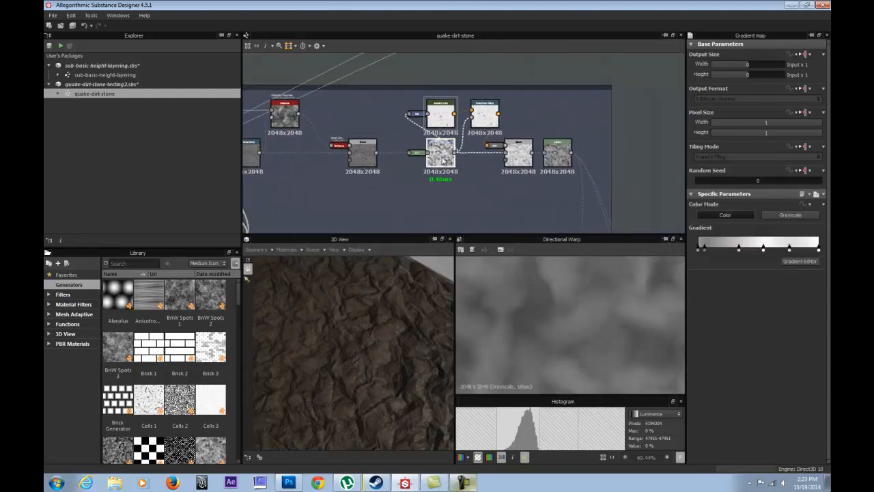
{"action": "scroll", "coordinate": [520, 147], "scroll_direction": "up", "scroll_amount": 3}
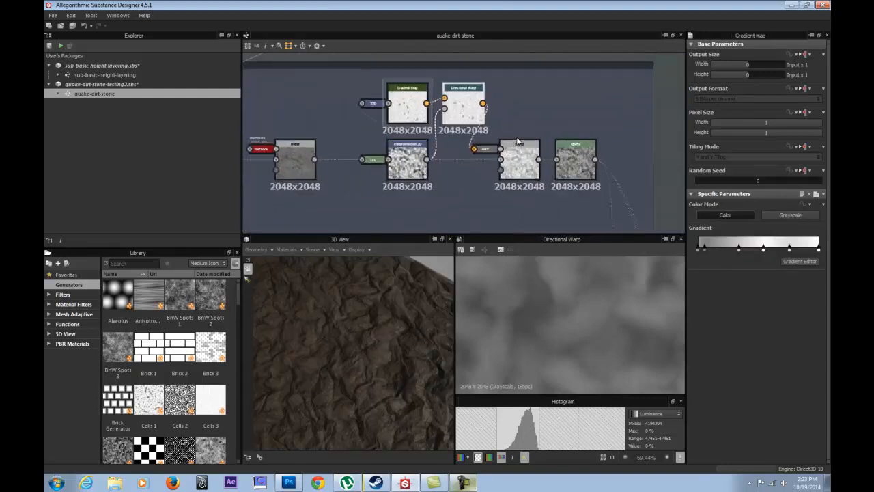
Inspect the Blend settings at the end of the dirt chain and preview the final Levels node's output in the 2D view.
{"action": "left_click", "coordinate": [529, 169]}
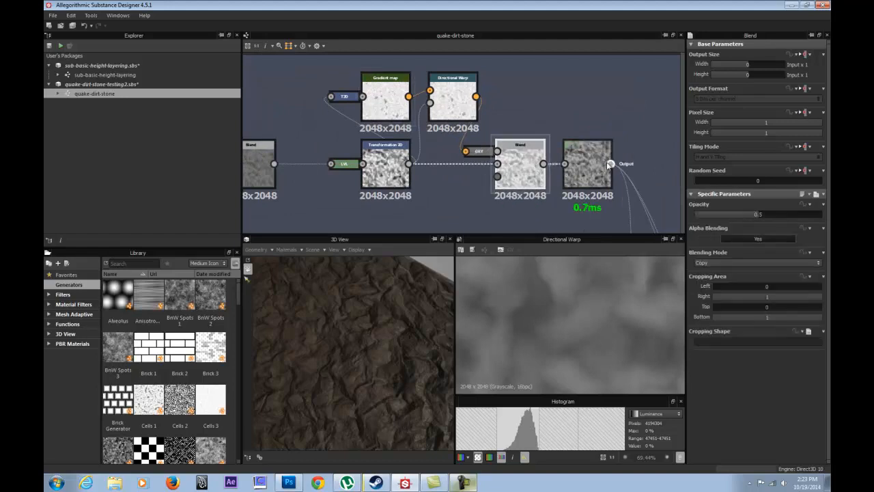
{"action": "double_click", "coordinate": [593, 163]}
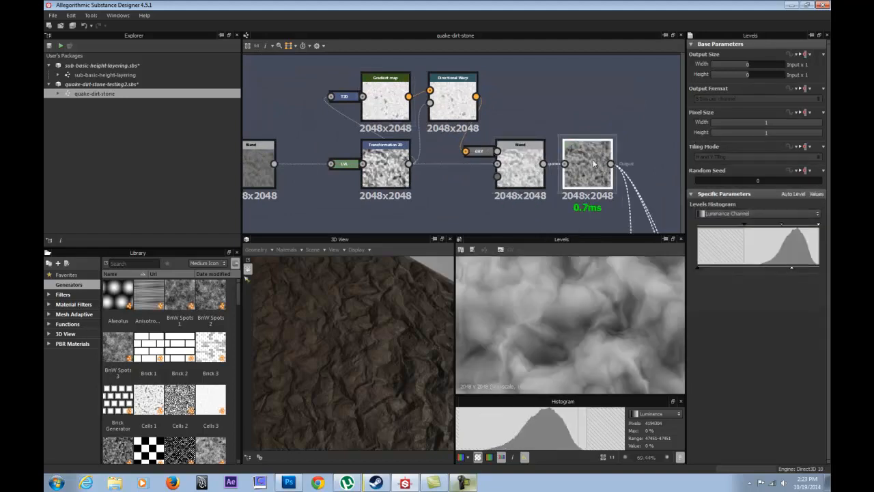
Align the topmost instance node in the Noise frame with the column of noise nodes beneath it.
{"action": "scroll", "coordinate": [354, 165], "scroll_direction": "down", "scroll_amount": 2}
{"action": "middle_click_drag", "start_coordinate": [297, 155], "coordinate": [589, 123]}
{"action": "middle_click_drag", "start_coordinate": [331, 118], "coordinate": [650, 71]}
{"action": "middle_click_drag", "start_coordinate": [465, 148], "coordinate": [449, 195]}
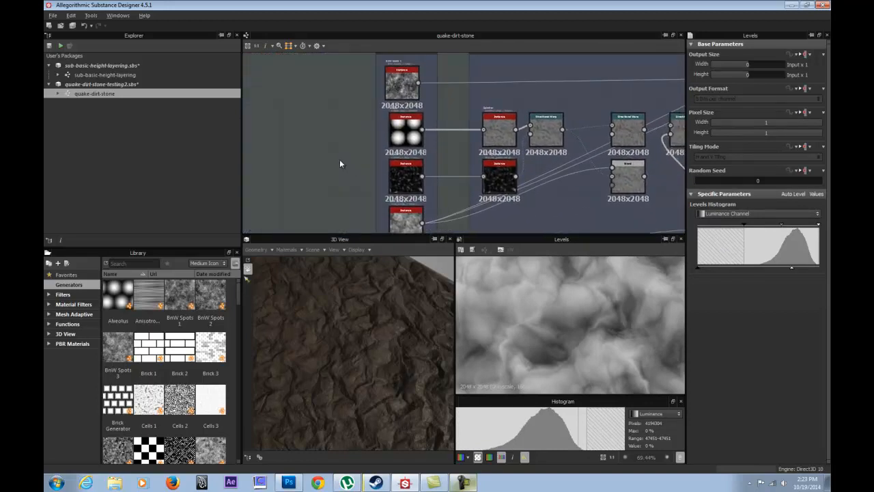
{"action": "left_click", "coordinate": [411, 87]}
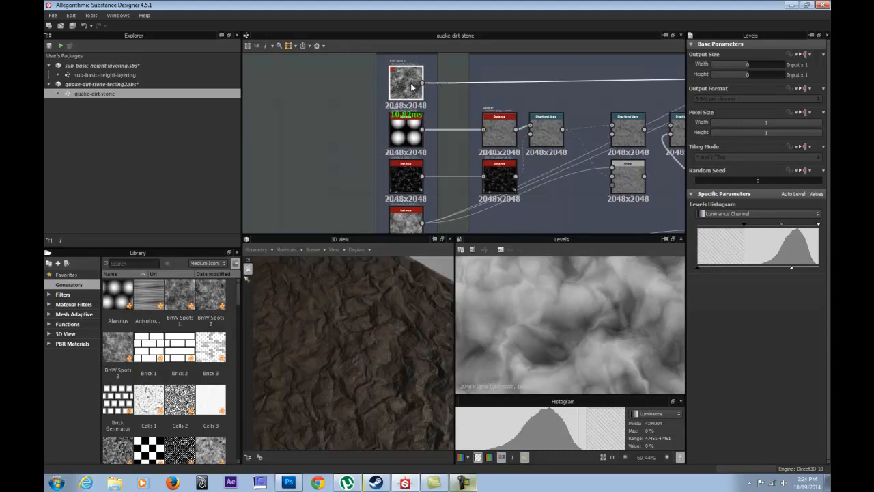
{"action": "scroll", "coordinate": [482, 201], "scroll_direction": "down", "scroll_amount": 4}
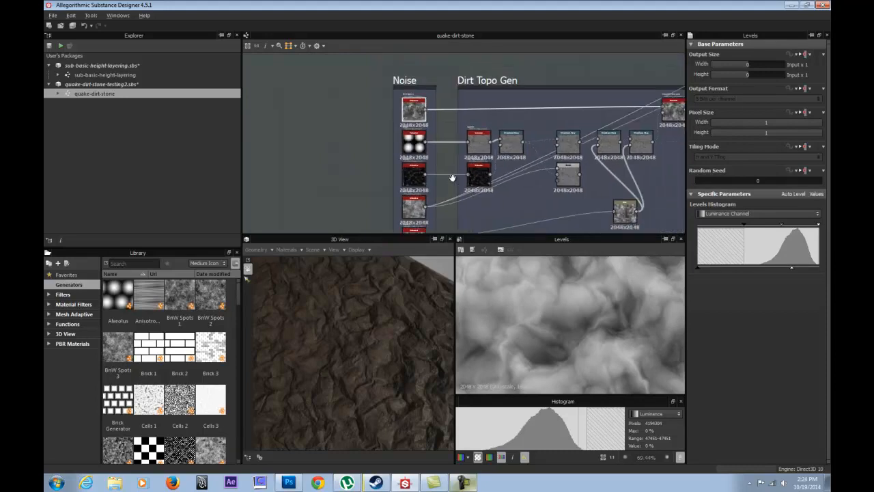
Move the node feeding the last two Directional Warps in Dirt Topo Gen directly beneath the first of that pair.
{"action": "scroll", "coordinate": [430, 142], "scroll_direction": "up", "scroll_amount": 2}
{"action": "middle_click_drag", "start_coordinate": [517, 113], "coordinate": [462, 126]}
{"action": "middle_click_drag", "start_coordinate": [551, 127], "coordinate": [548, 126]}
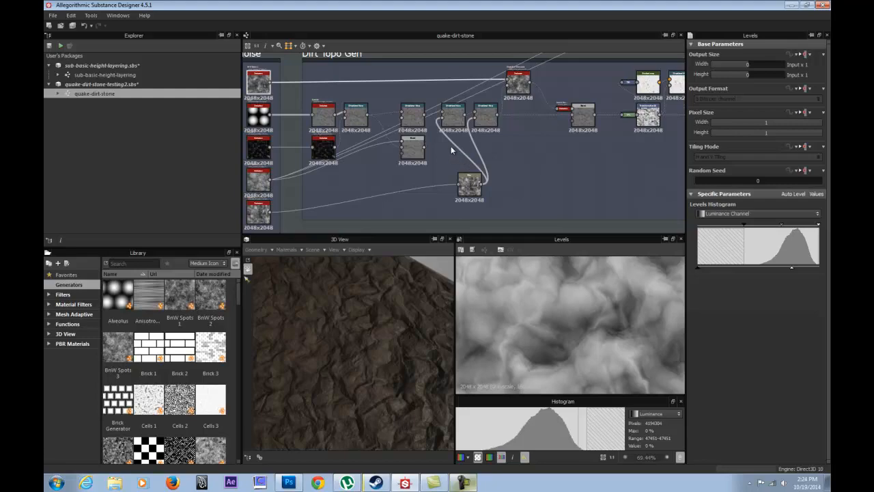
{"action": "left_click_drag", "start_coordinate": [469, 183], "coordinate": [452, 176]}
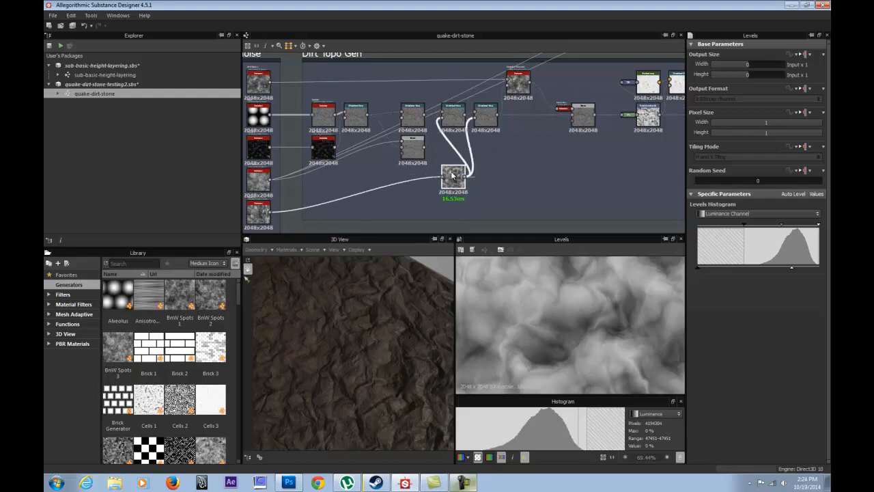